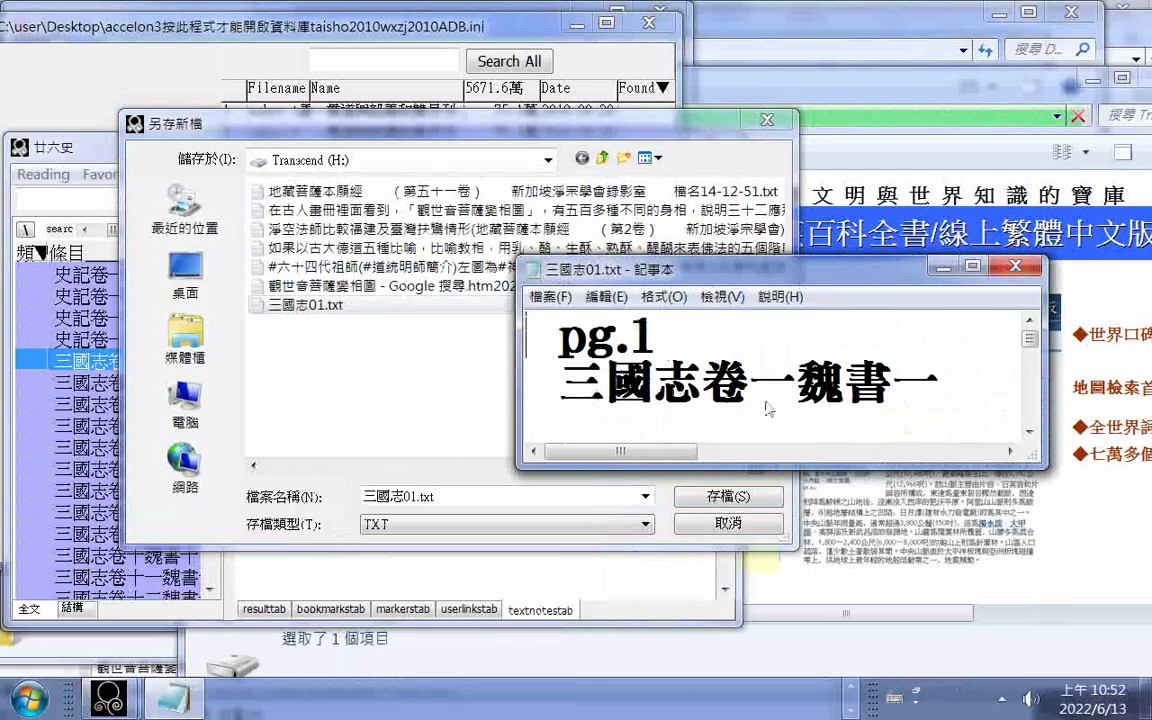
Step: Examine the blank area and export trailer at the end of 三國志01.txt and extend its window to full screen height
left_click_drag(1029, 340, 1030, 410)
scroll(1023, 361, "up", 2)
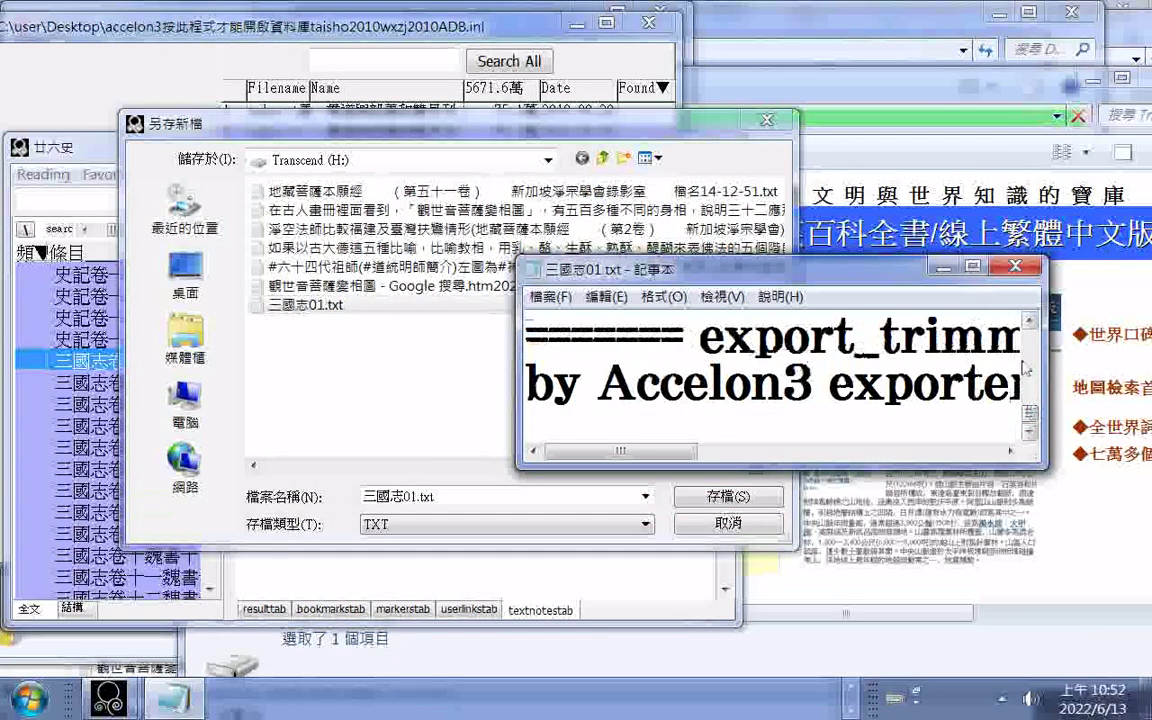
scroll(1013, 356, "up", 1)
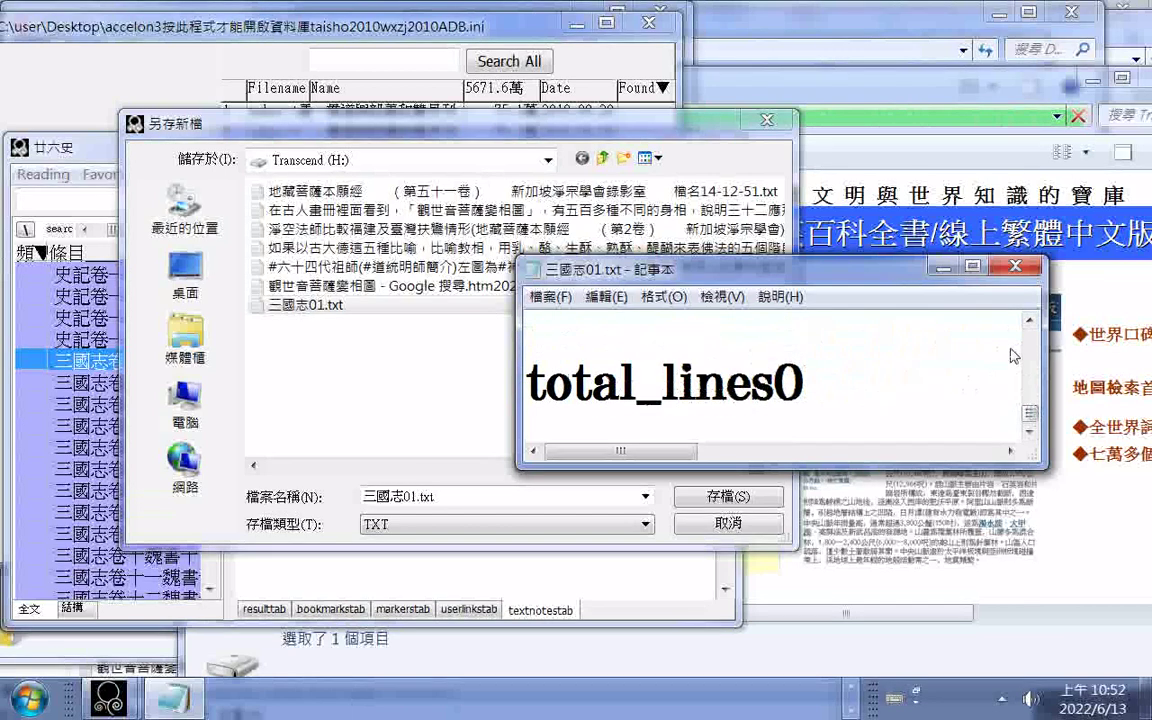
scroll(1013, 356, "down", 1)
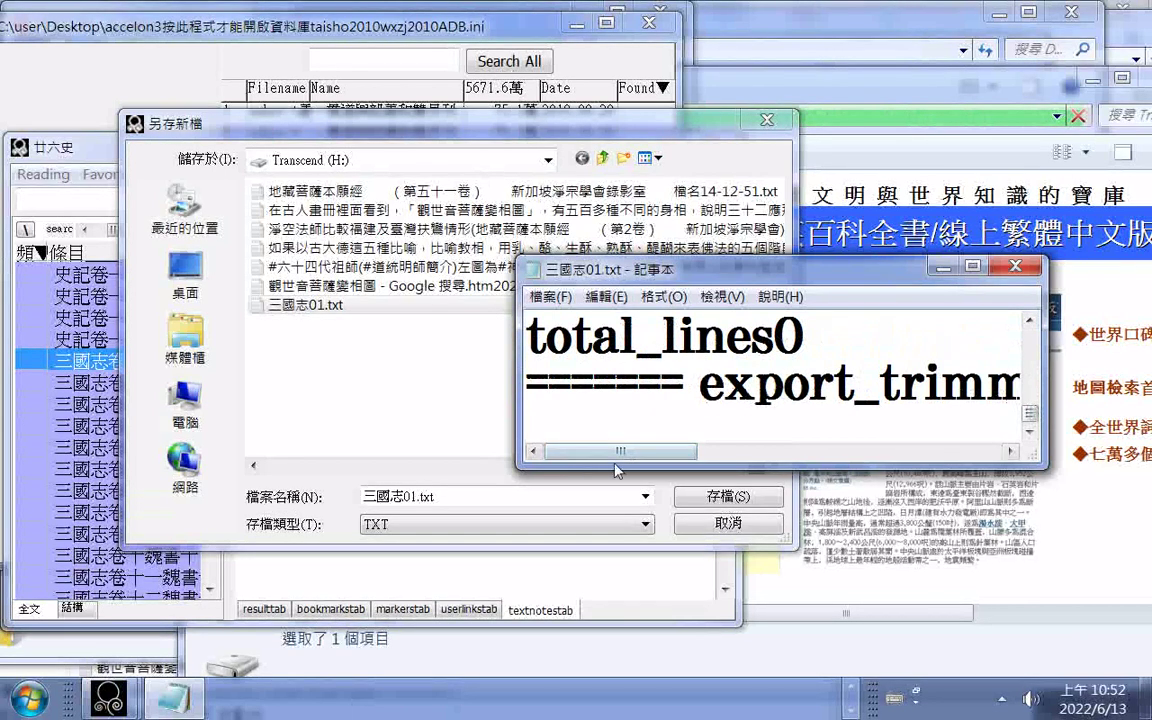
left_click_drag(603, 451, 640, 477)
left_click(708, 384)
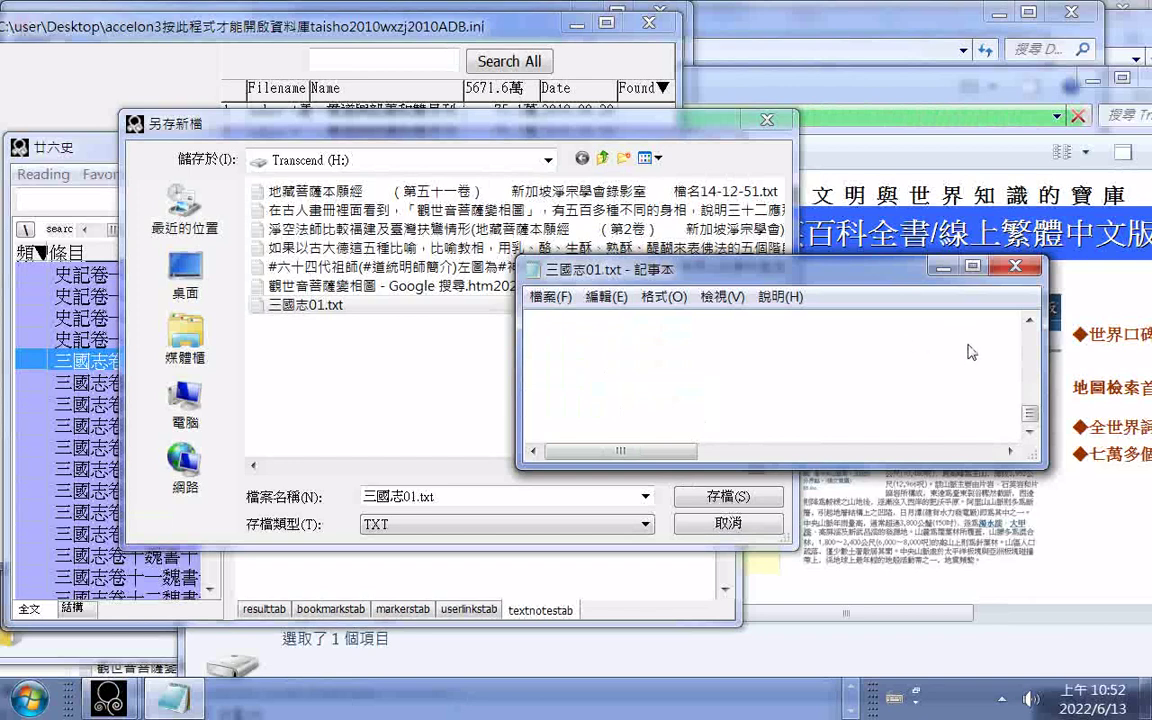
double_click(858, 466)
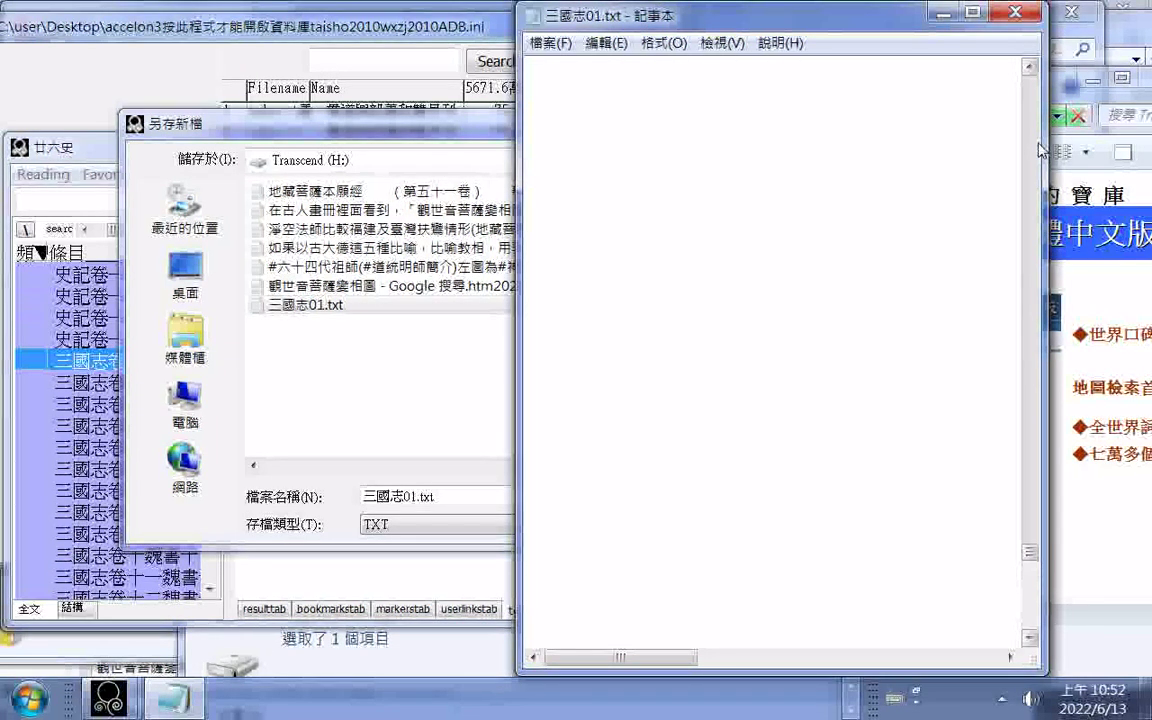
Step: Delete the surplus blank lines between pg.56 and total_lines0 in 三國志01.txt and save the file
left_click_drag(1030, 550, 1026, 228)
key("Page_Down")
key("Page_Down")
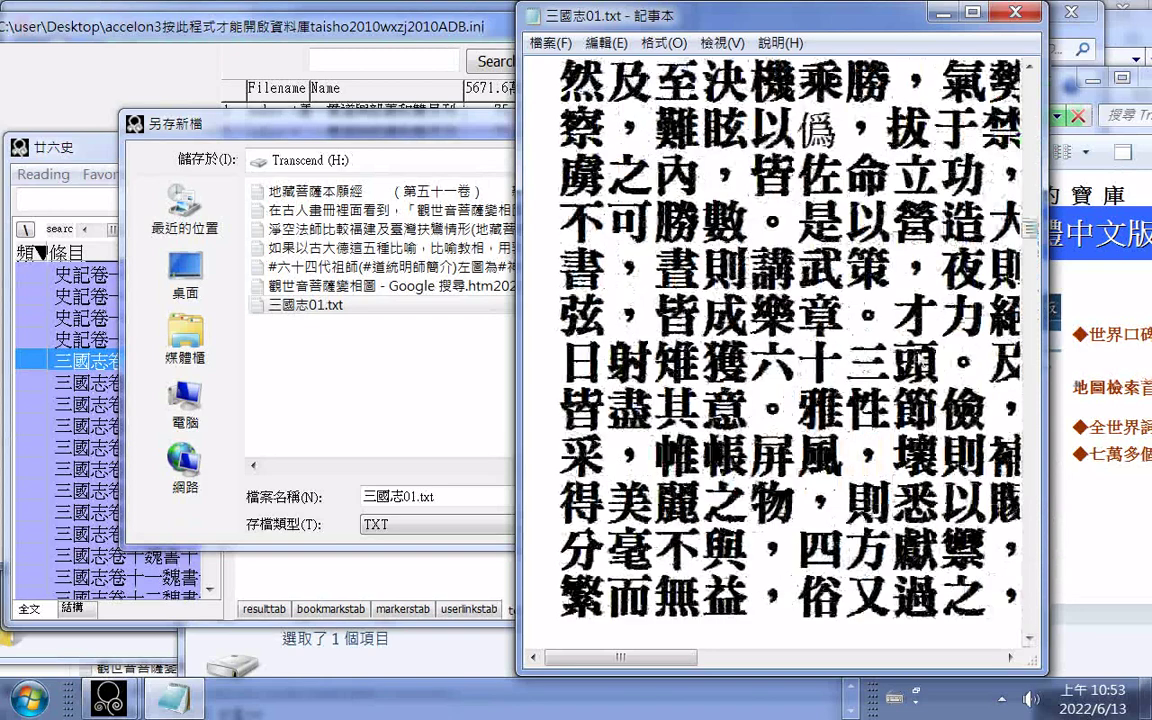
left_click(1026, 306)
left_click(1026, 306)
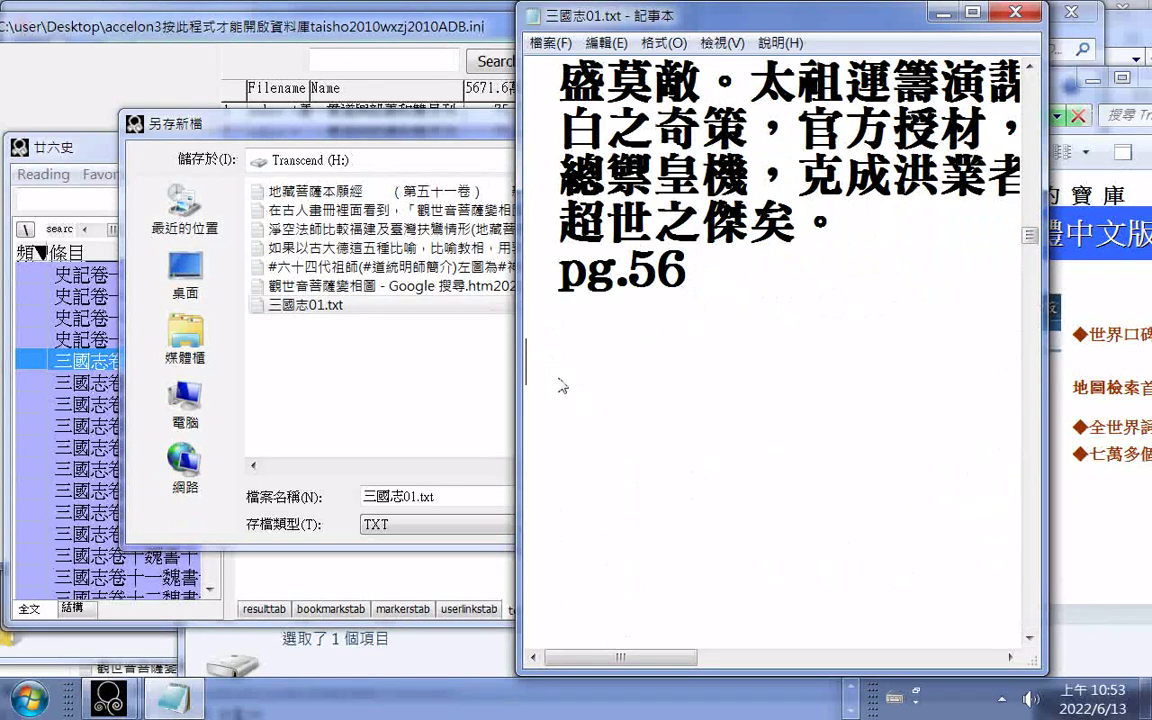
left_click_drag(1033, 235, 1032, 634)
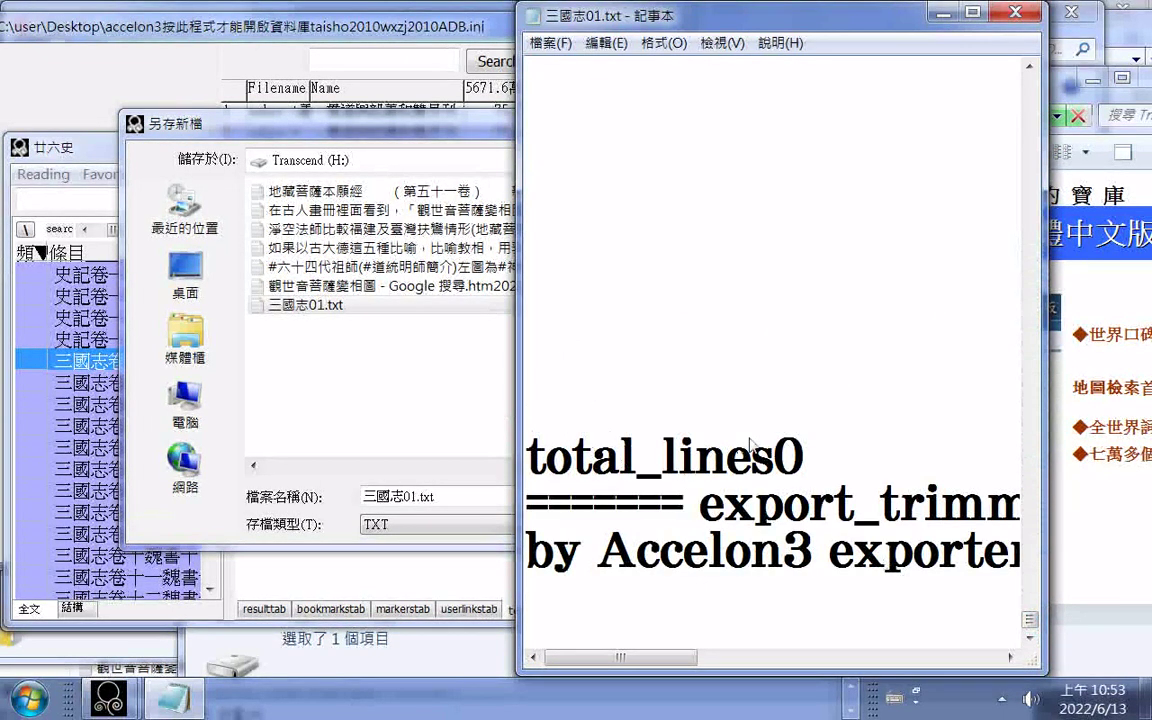
key("ctrl+z")
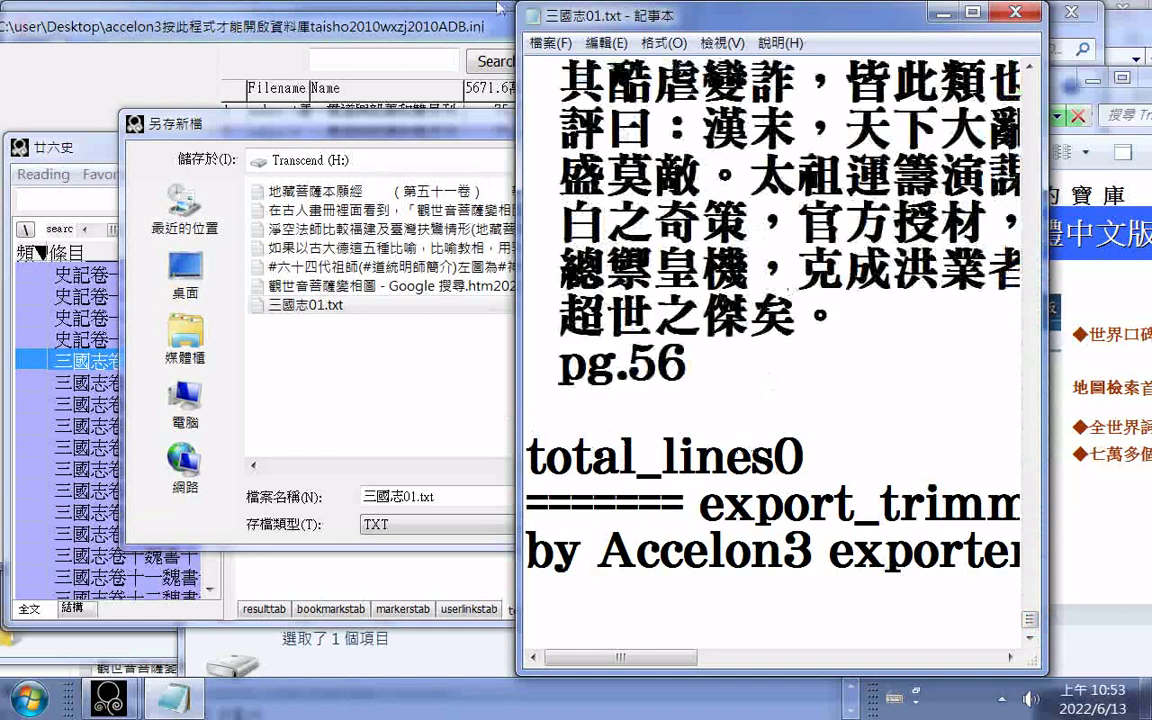
left_click(550, 43)
left_click(566, 111)
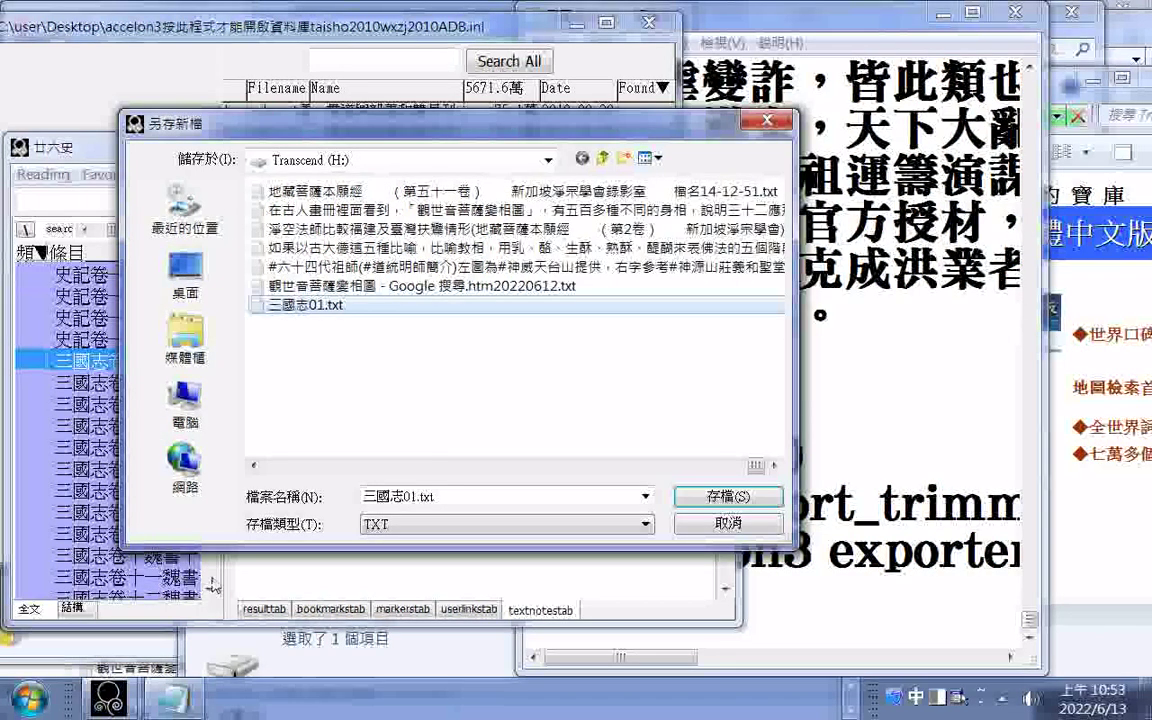
Step: Cancel the pending export save in 廿六史 and open the last 三國志 volume, 三國志卷六十五吳書二十
left_click(733, 524)
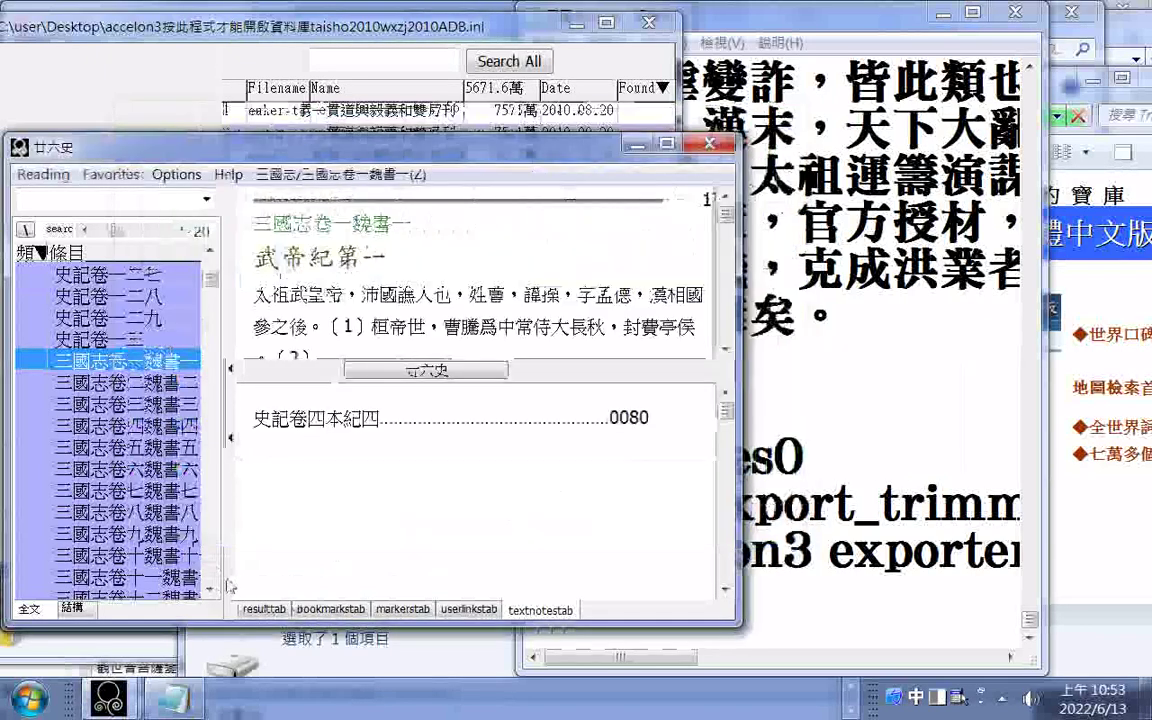
scroll(211, 593, "down", 8)
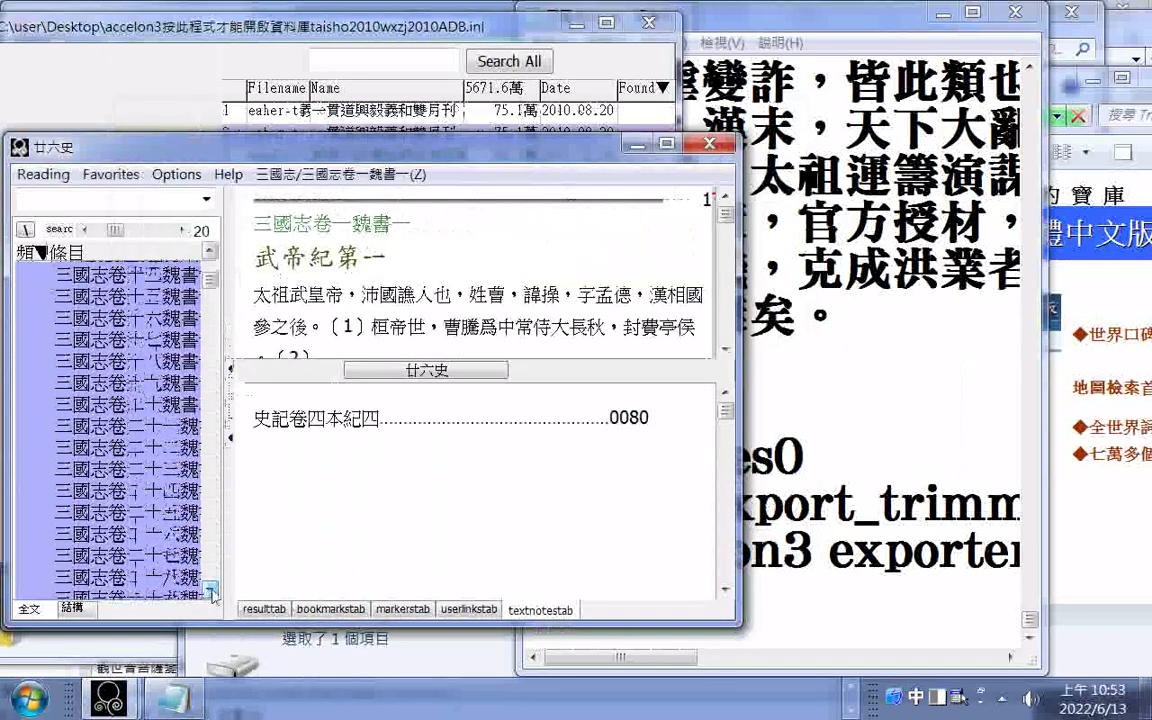
scroll(211, 593, "down", 15)
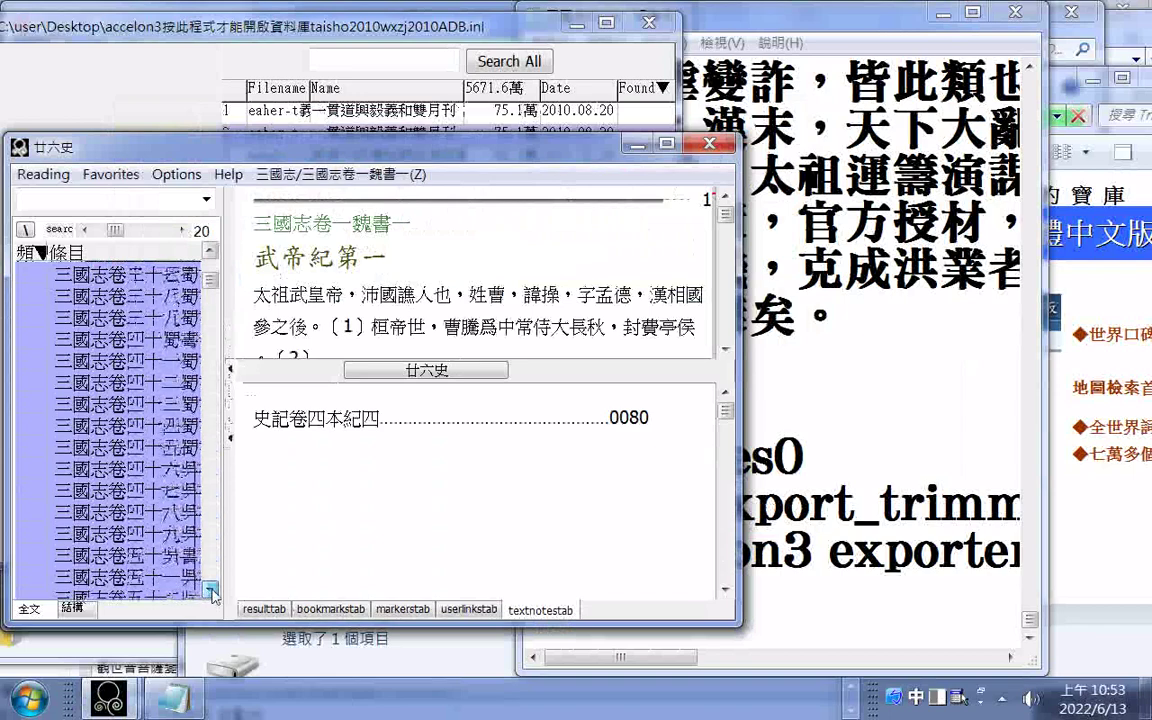
scroll(211, 593, "down", 3)
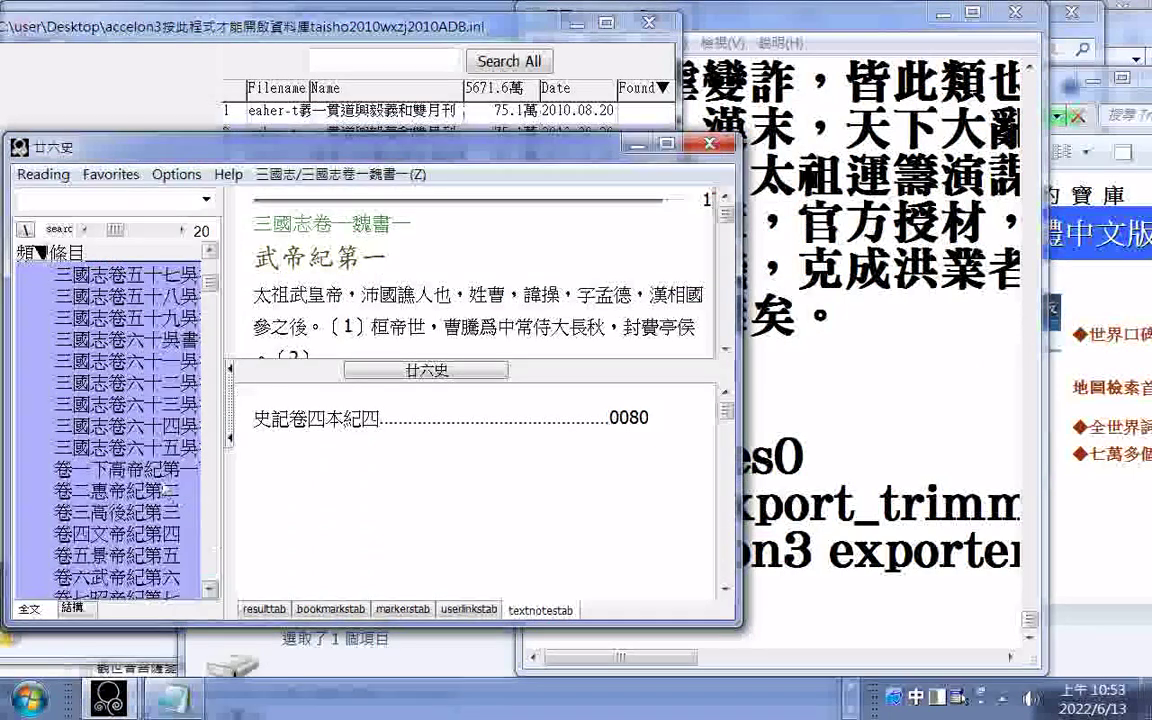
left_click(133, 452)
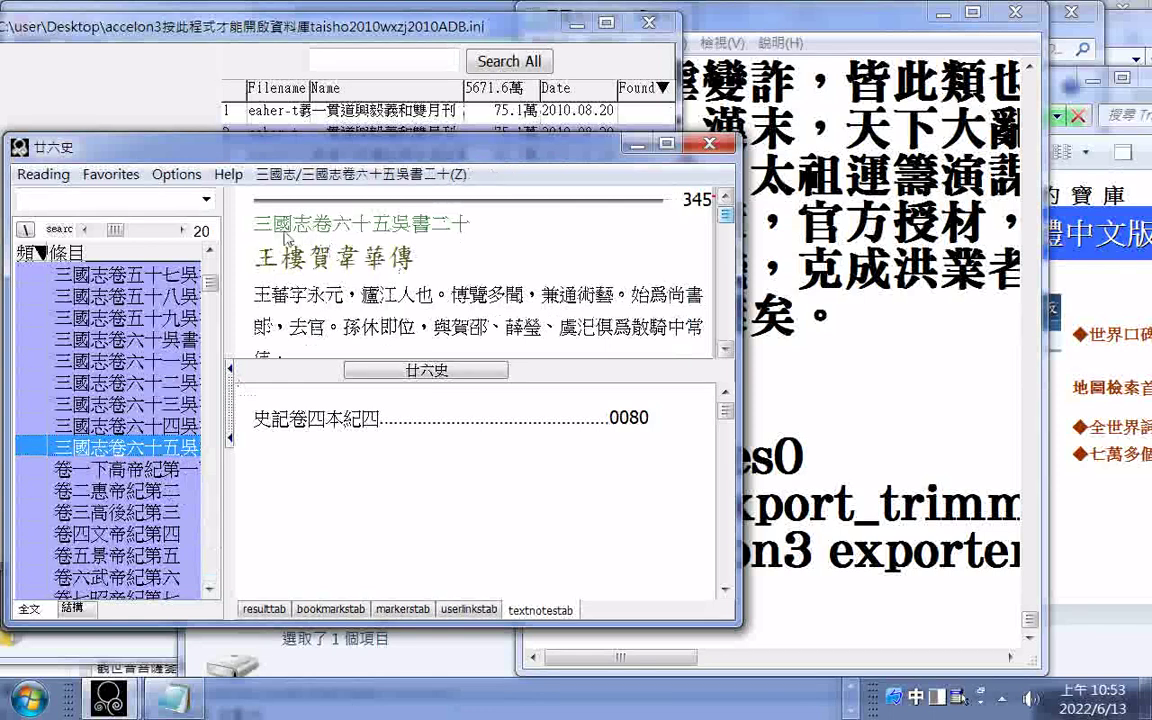
Step: Copy the chapter heading 三國志卷六十五吳書二十 from the reading text
left_click_drag(259, 230, 438, 222)
right_click(438, 222)
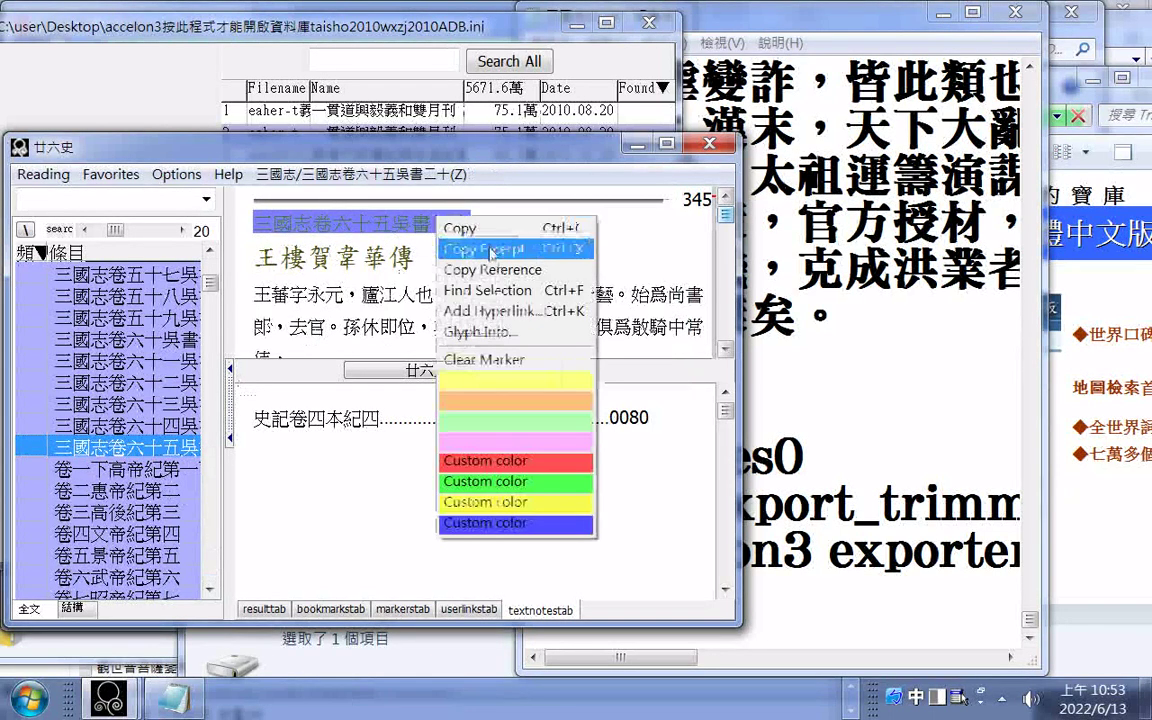
left_click(490, 249)
Step: Switch to 三國志01.txt in Notepad and replace 禦 with 御 in the phrase 總禦皇機 above pg.56
left_click(768, 10)
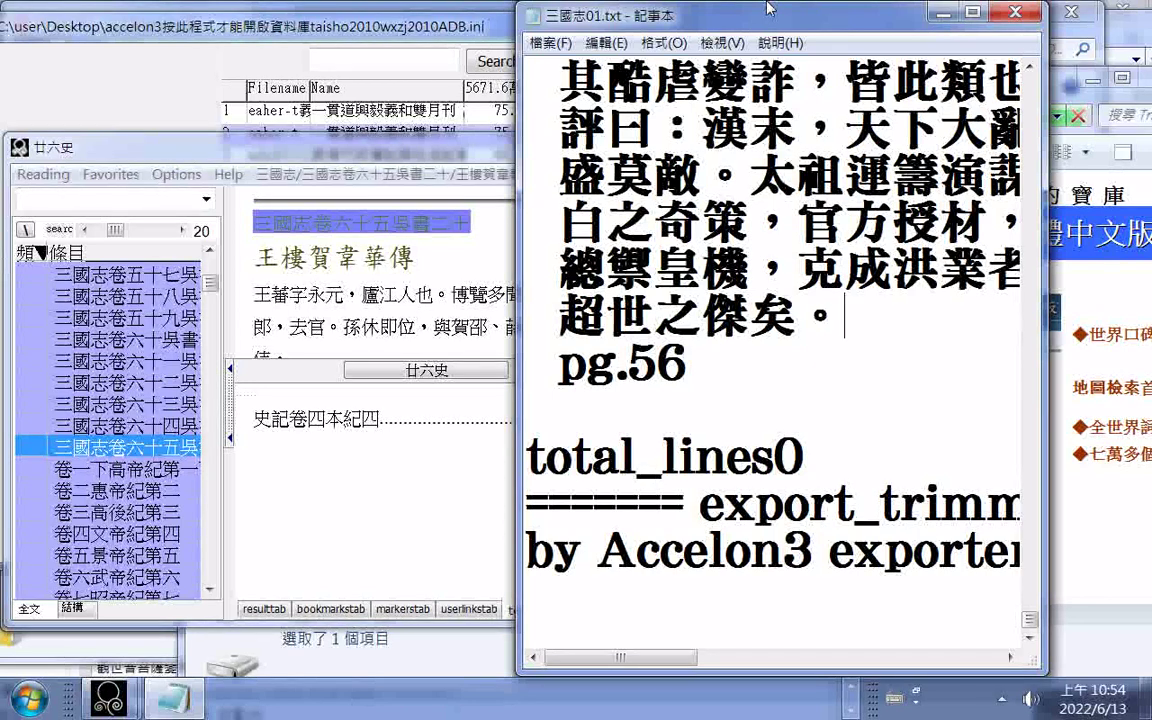
left_click_drag(606, 268, 636, 299)
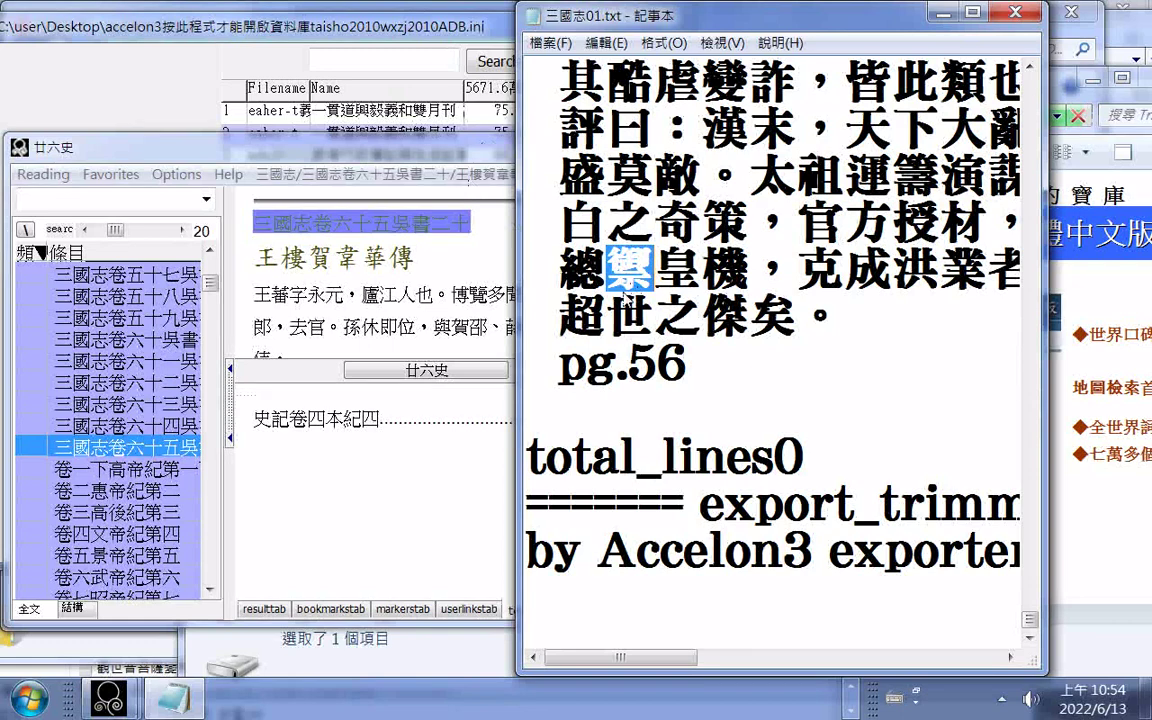
key("ctrl+space")
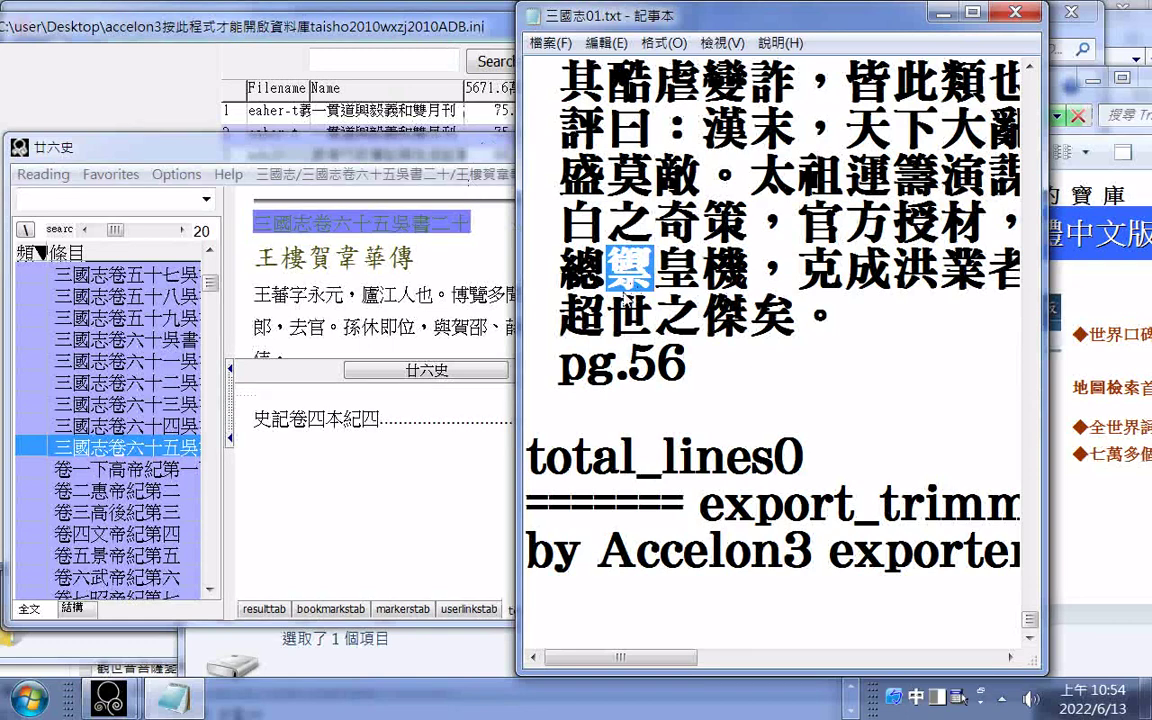
type("m4")
key("Down")
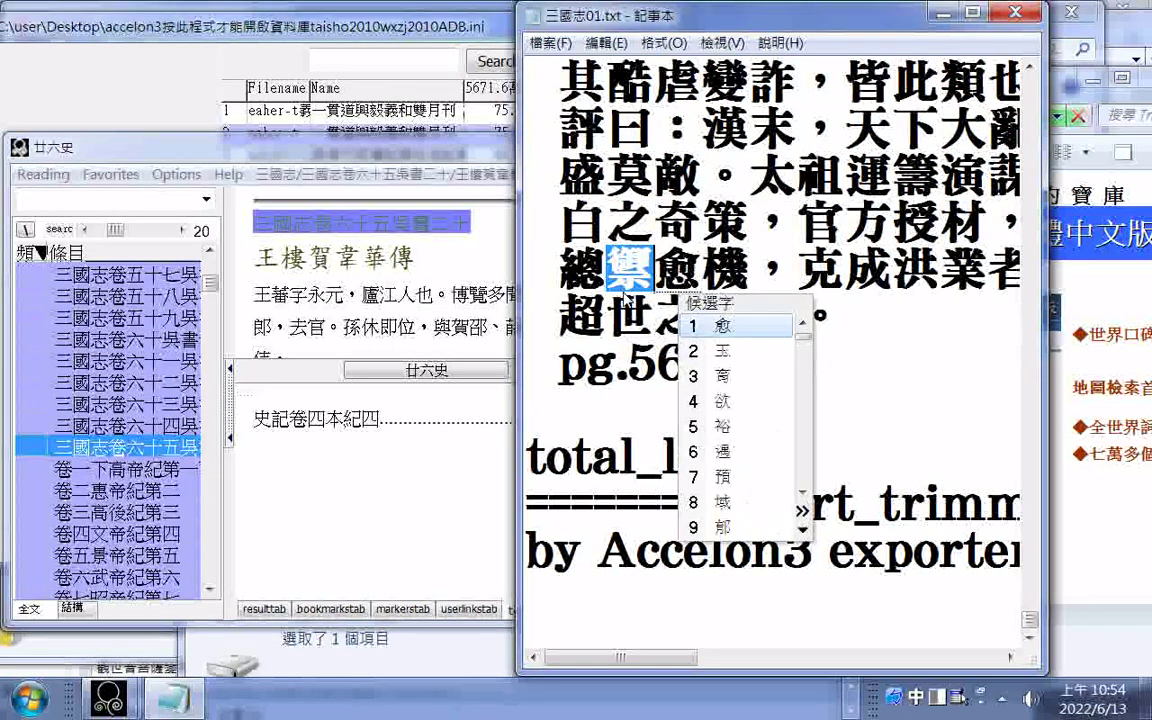
key("Right")
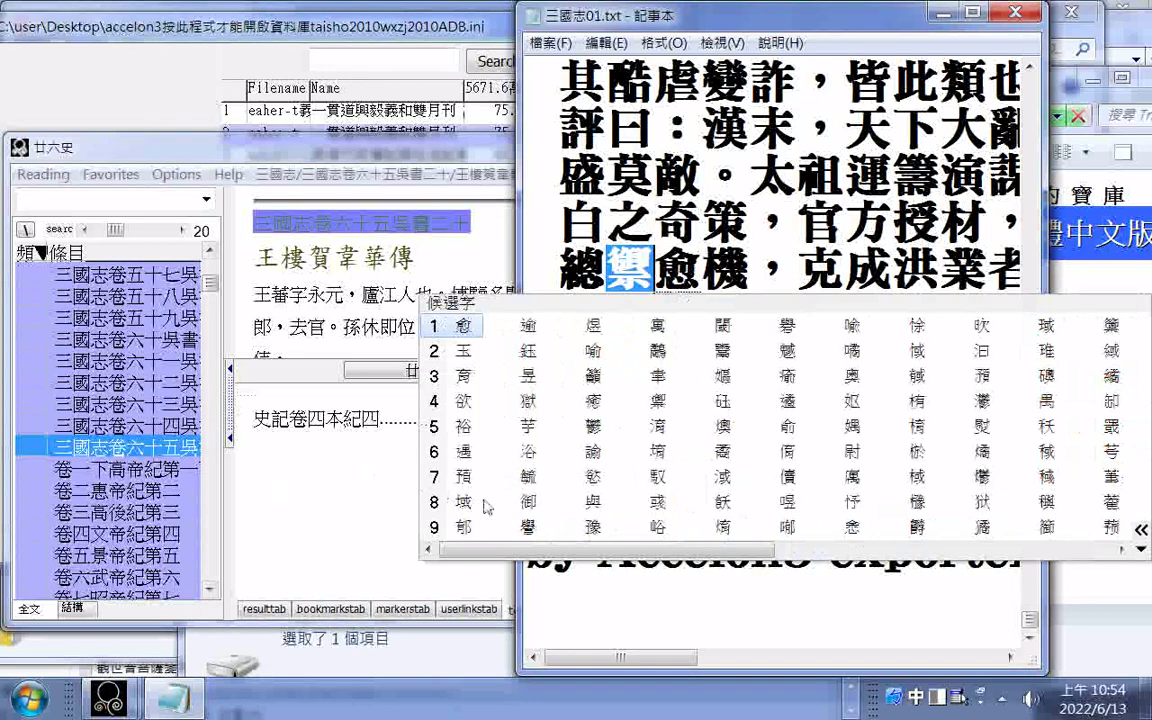
left_click(519, 503)
key("Return")
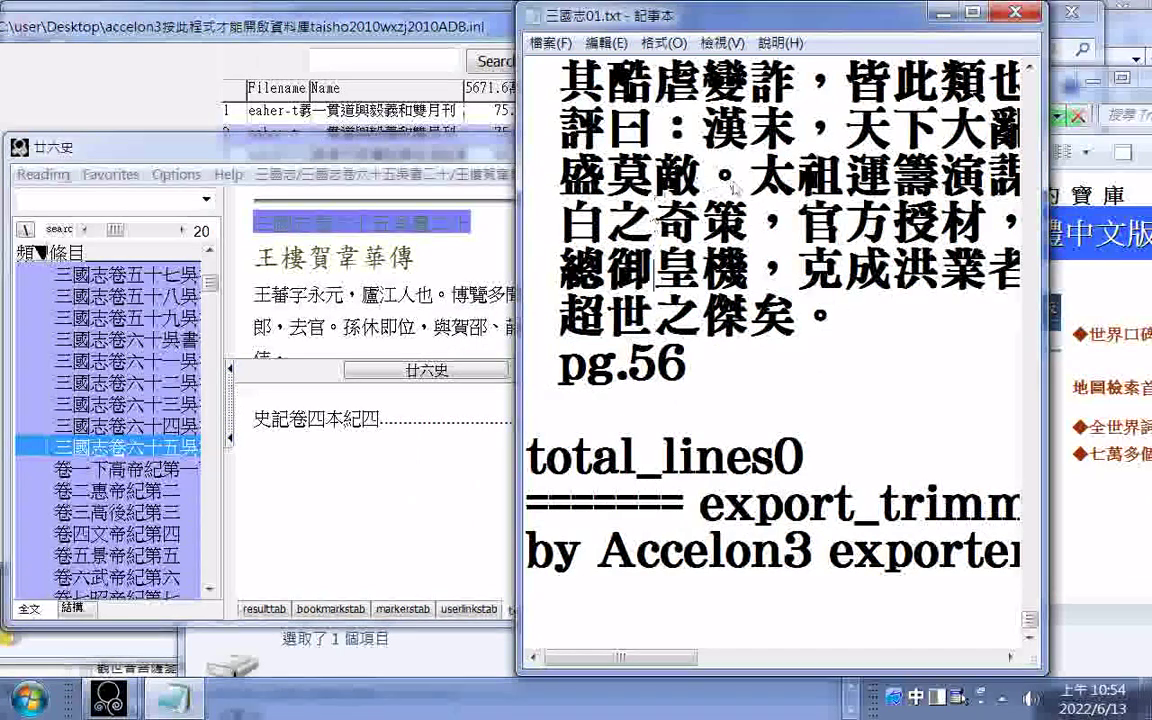
Step: Search upward through 三國志01.txt for the copied heading 三國志卷六十五吳書二十
left_click(605, 43)
left_click(621, 190)
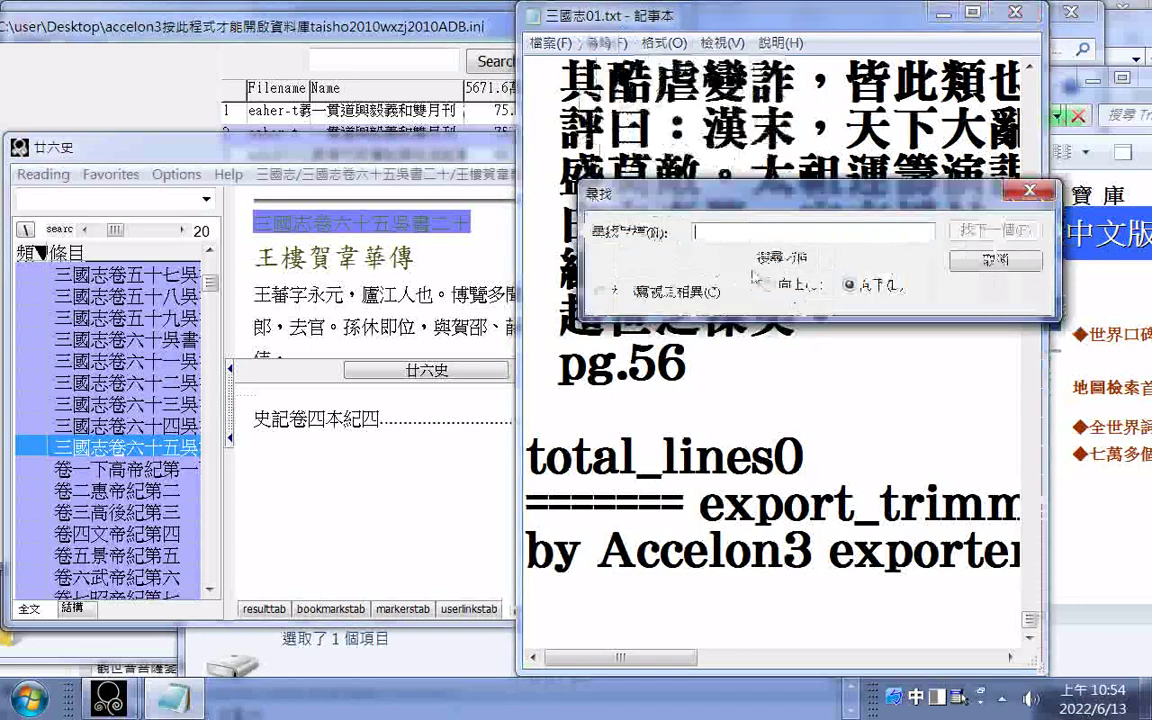
right_click(692, 228)
left_click(790, 316)
left_click(768, 284)
left_click(977, 232)
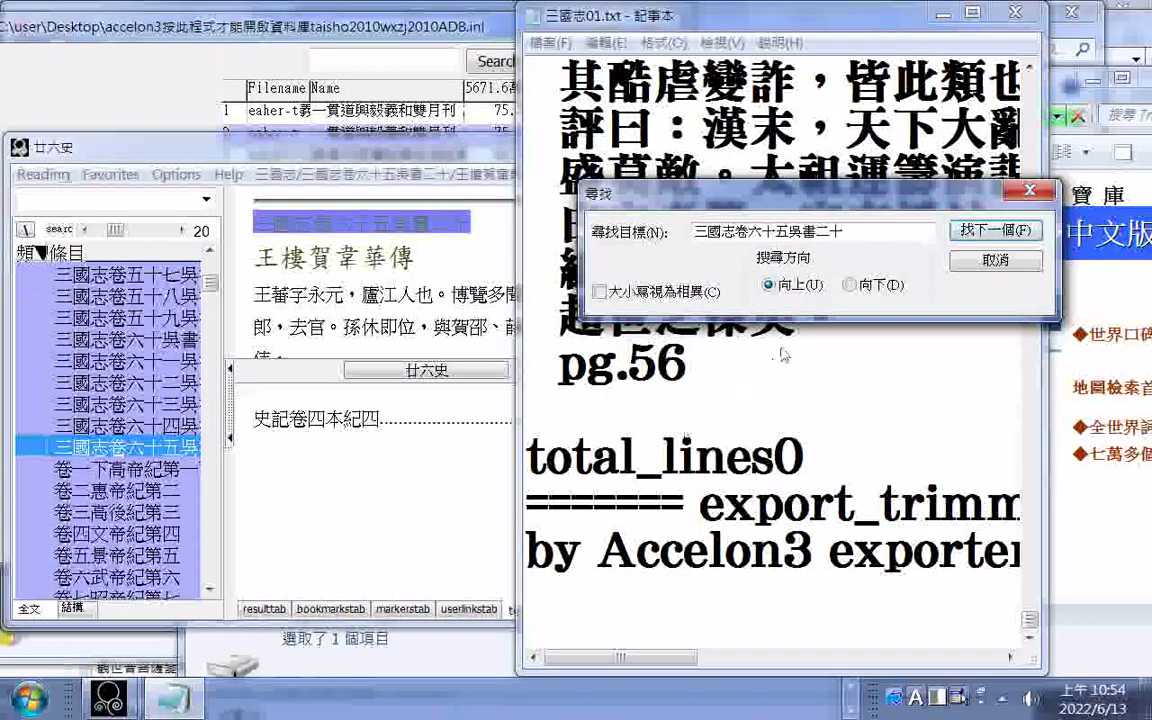
left_click(790, 340)
Step: Copy 超世之傑矣 from the text's final sentence and search 廿六史 for it, locating the start of 三國志卷二魏書二
left_click_drag(797, 200, 776, 59)
left_click(575, 318)
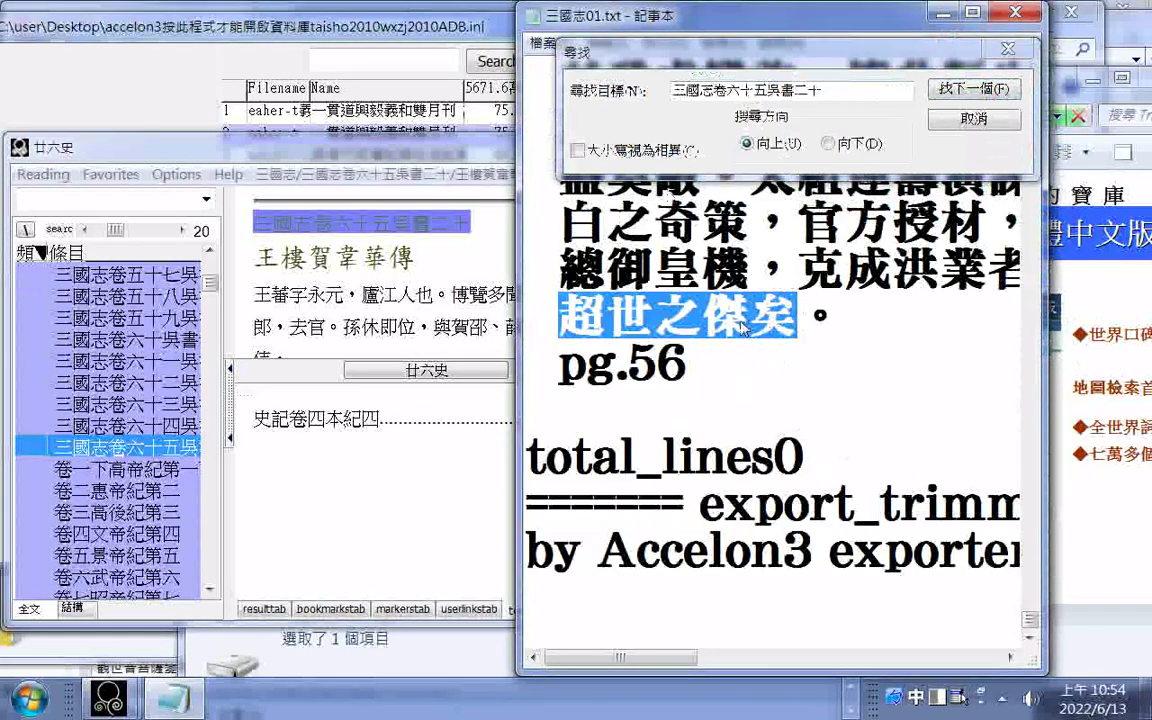
right_click(741, 322)
left_click(789, 388)
right_click(150, 203)
left_click(206, 288)
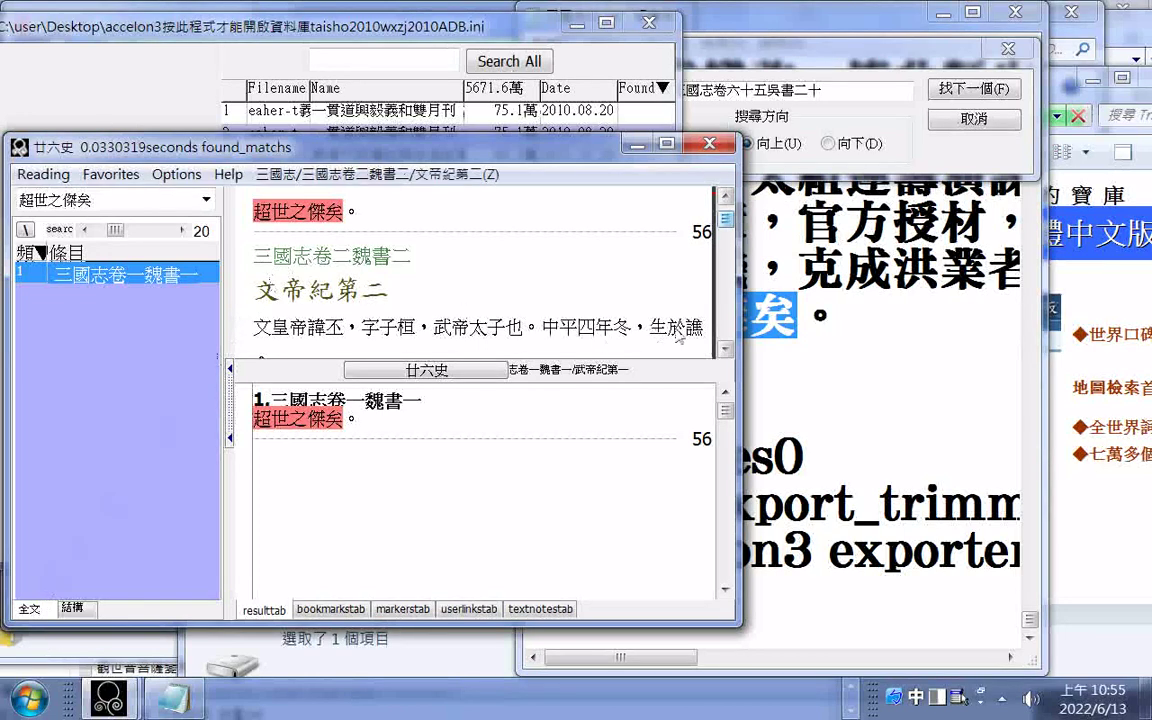
left_click(727, 350)
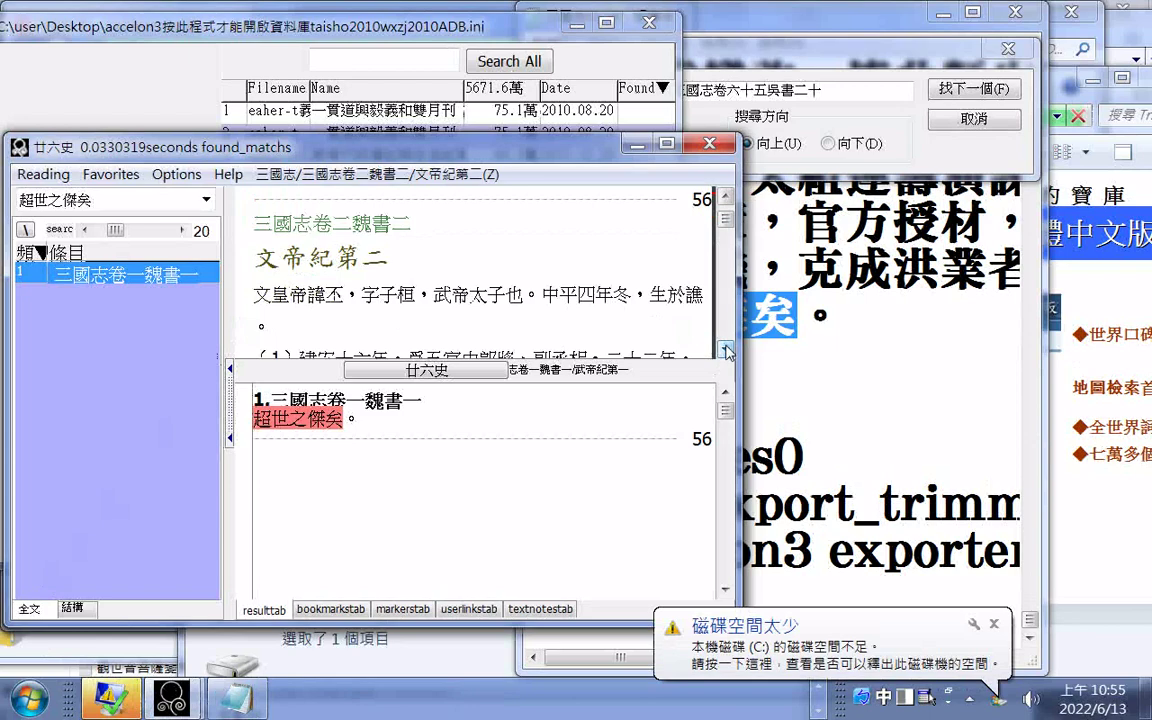
left_click(44, 172)
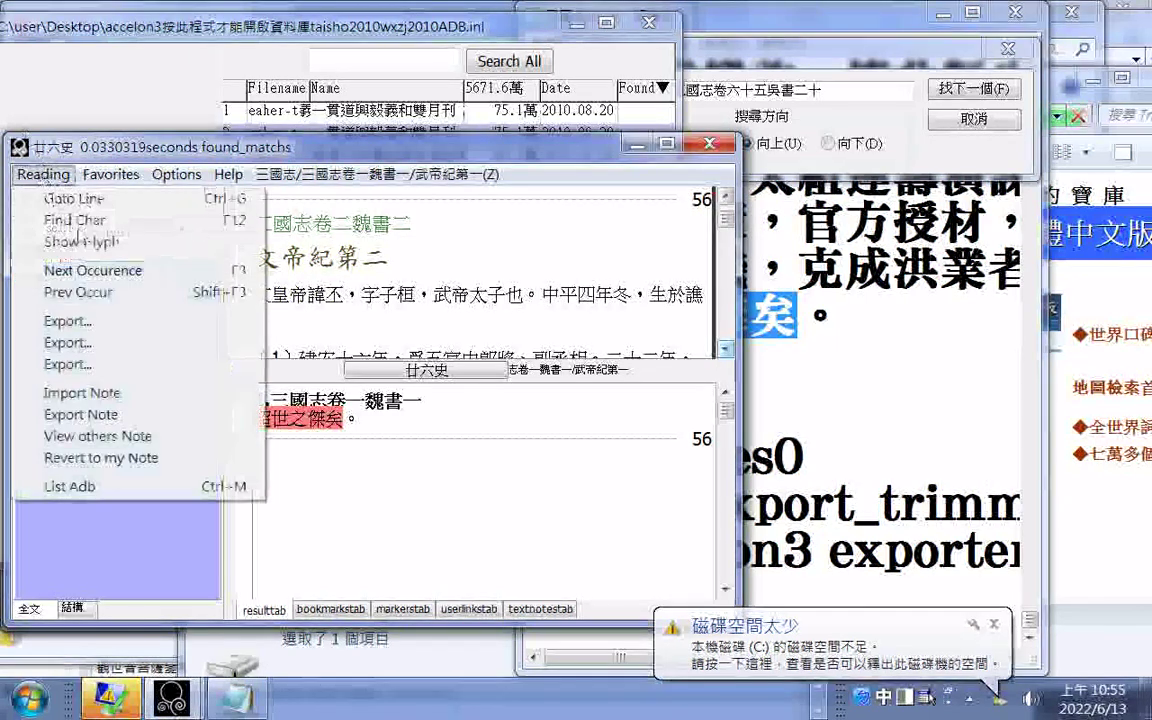
left_click(93, 355)
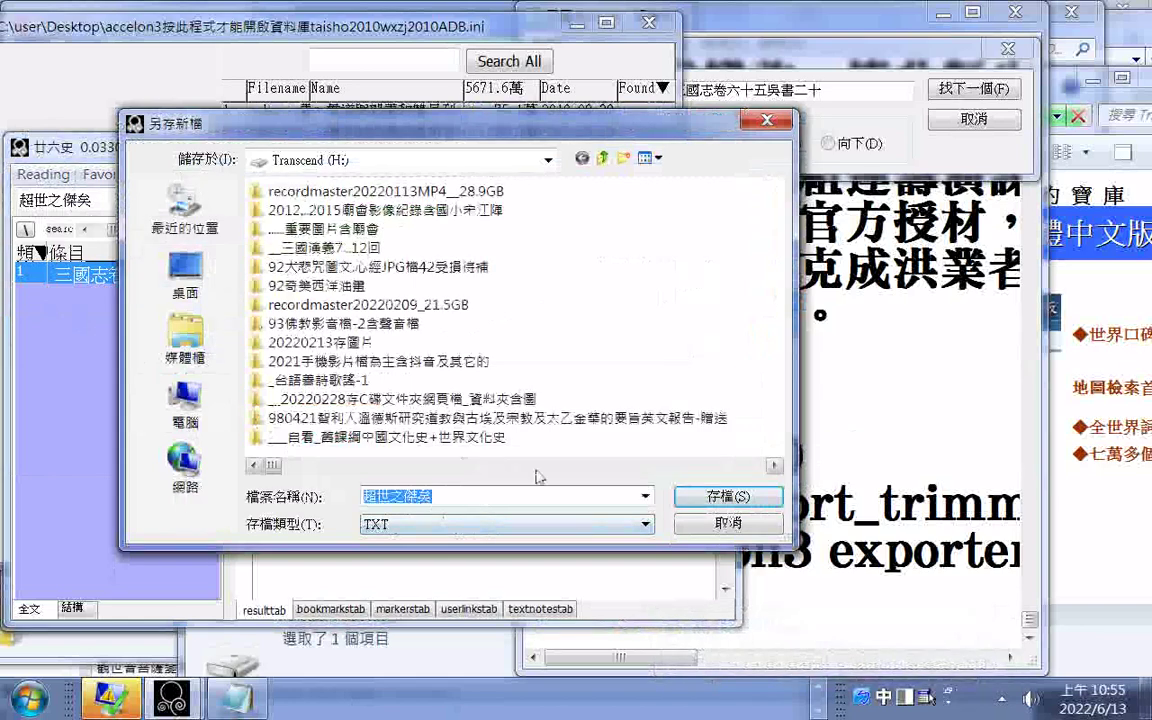
left_click(720, 524)
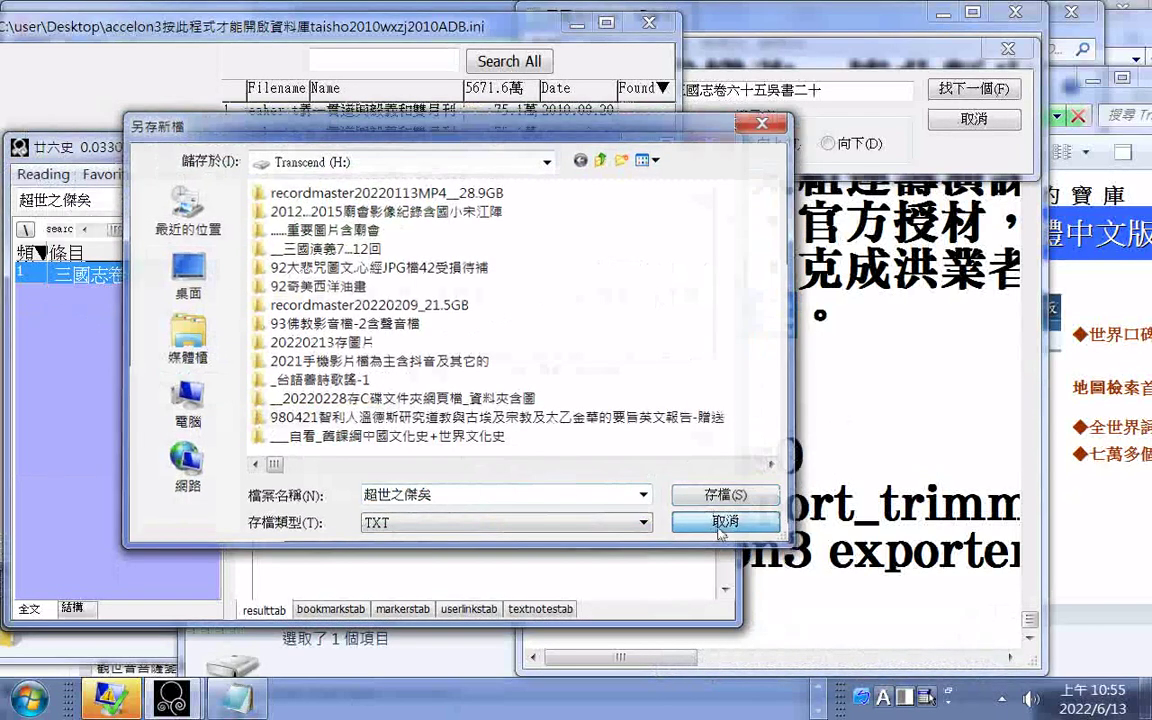
Step: Clear the search phrase in 廿六史 and start a new text export
left_click_drag(19, 199, 205, 148)
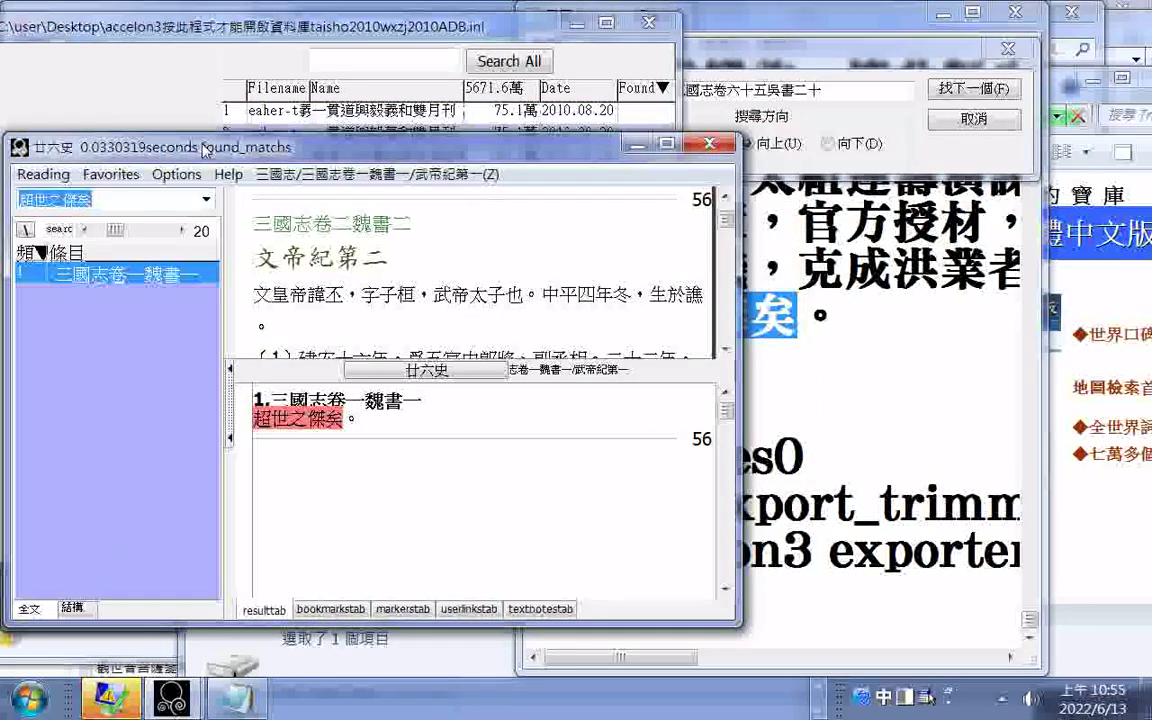
key("Delete")
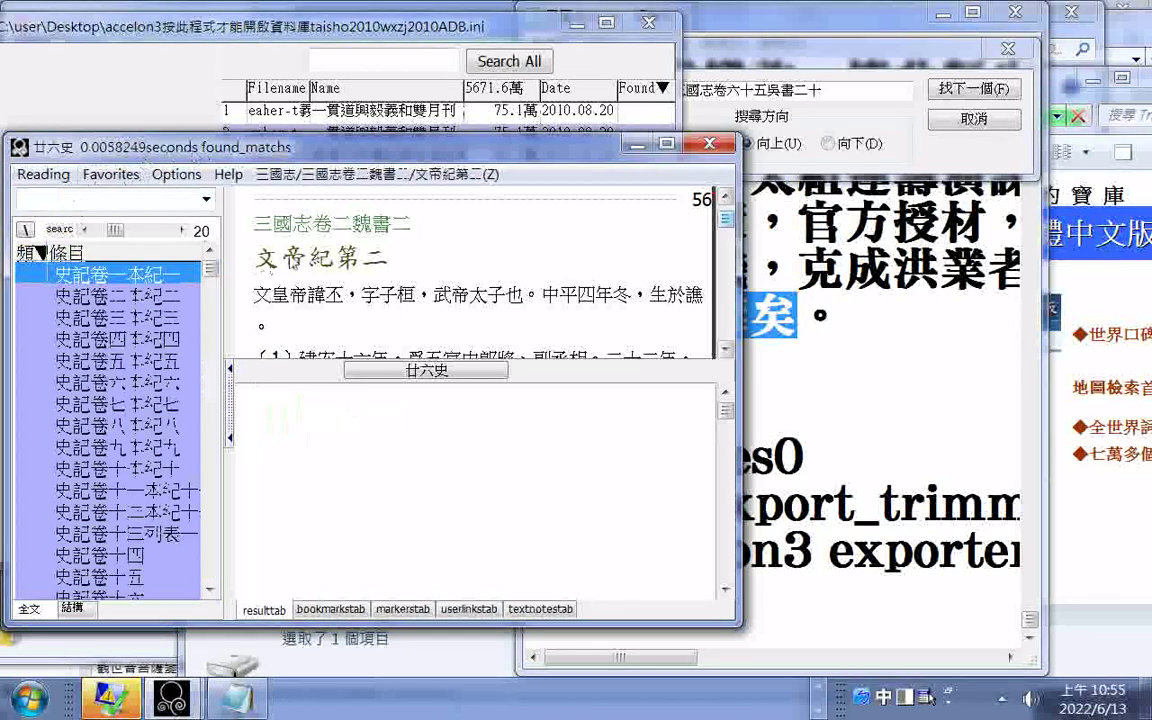
left_click(43, 174)
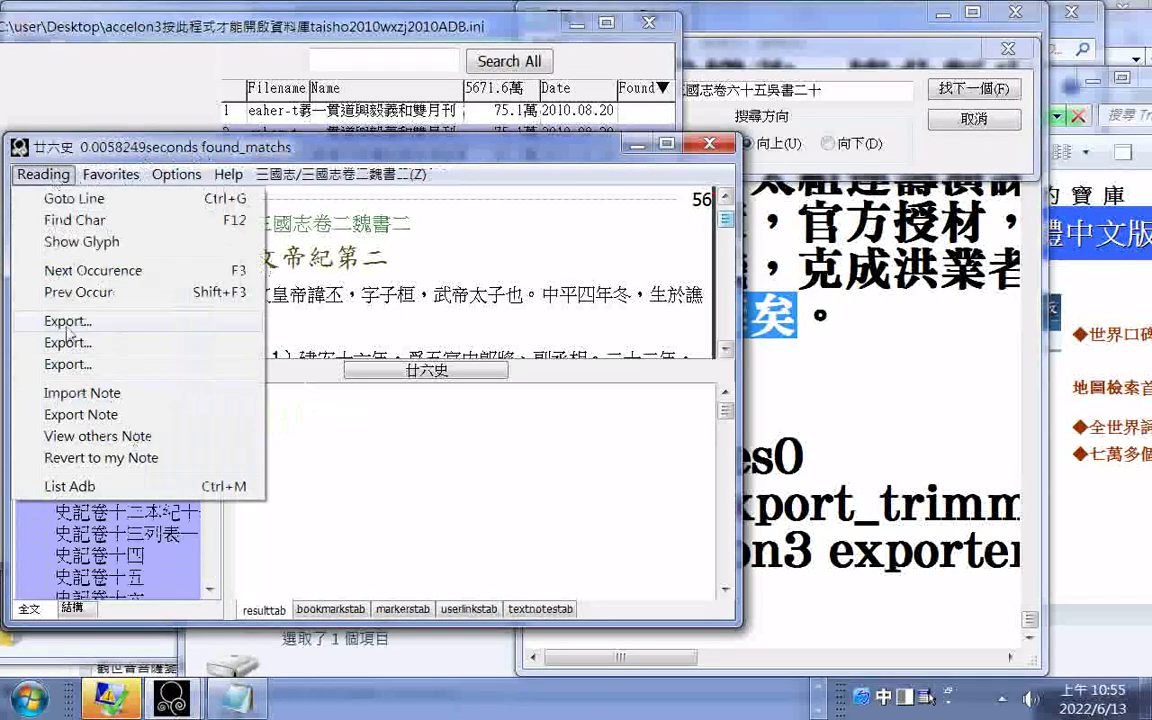
left_click(67, 327)
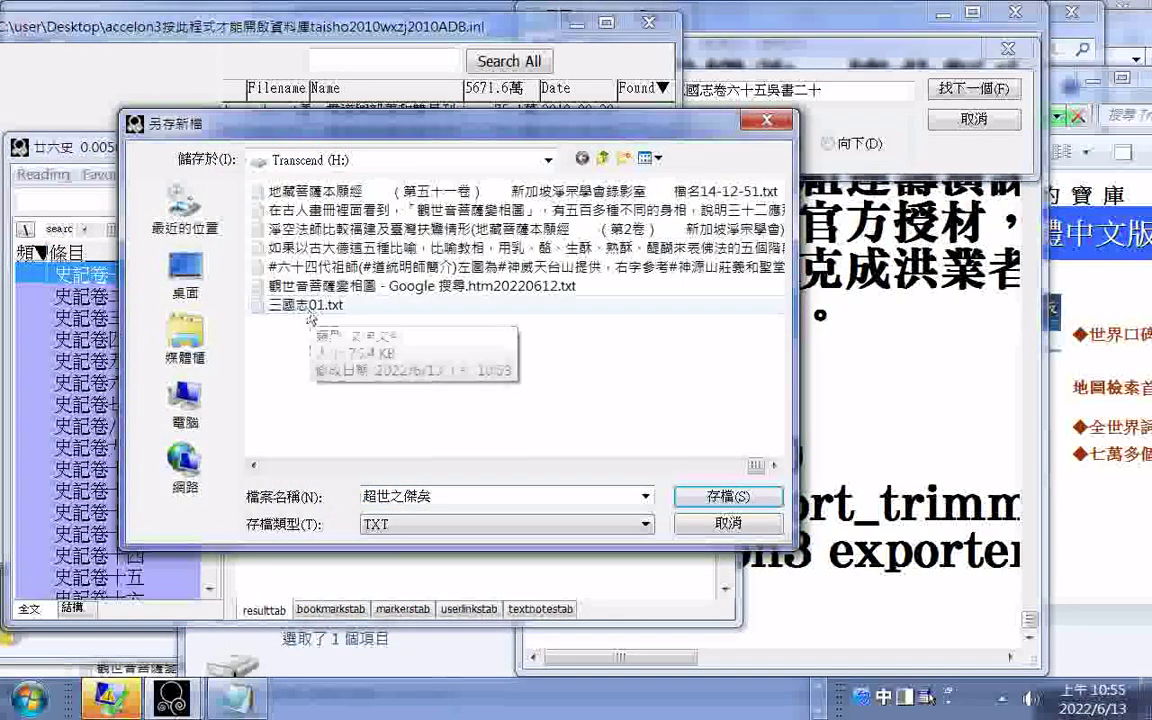
Step: Rename 三國志01.txt on Transcend (H:) as 三國志02.txt and export the text from 三國志卷二魏書二 onward into that file
left_click(309, 308)
left_click(322, 308)
key("Right")
key("BackSpace")
type("2")
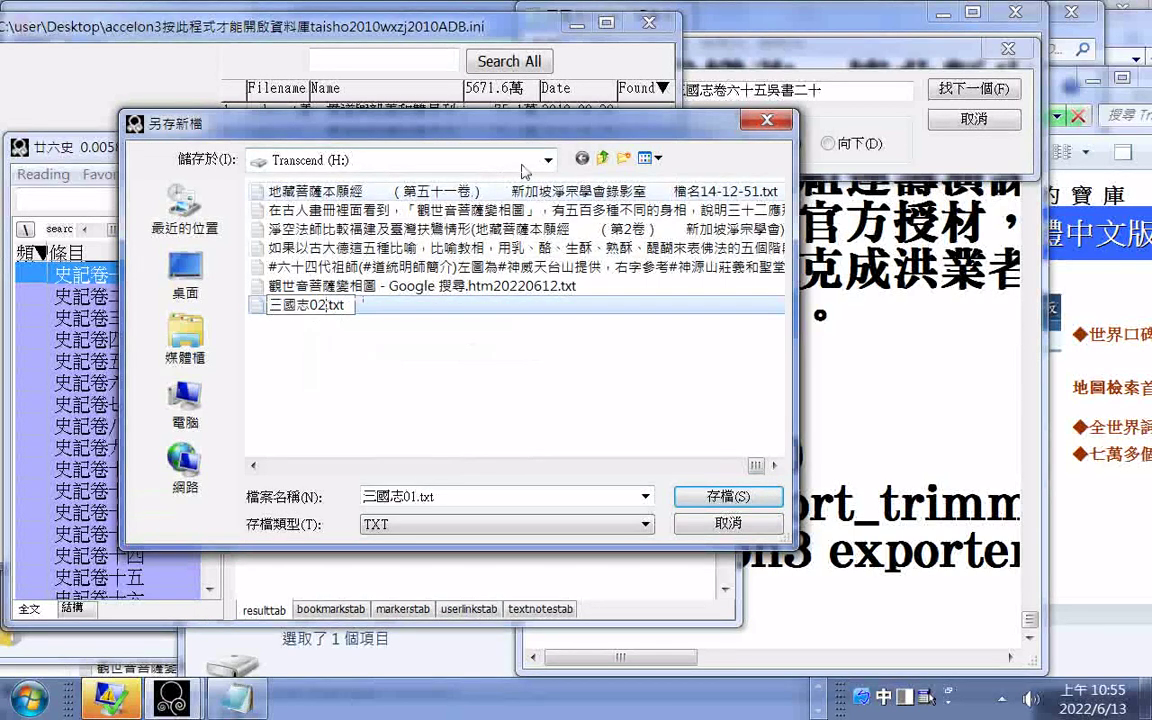
key("Return")
double_click(298, 311)
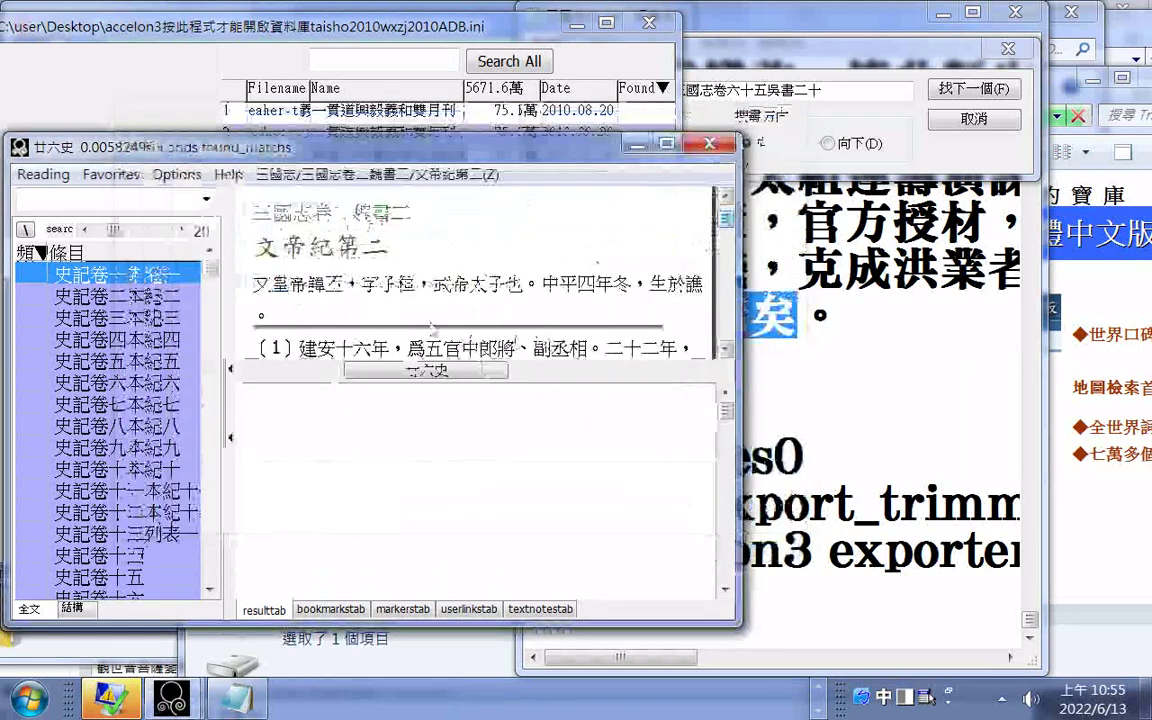
Step: Load the exported 三國志02.txt into the open Notepad window, saving the changes to 三國志01.txt
left_click(43, 174)
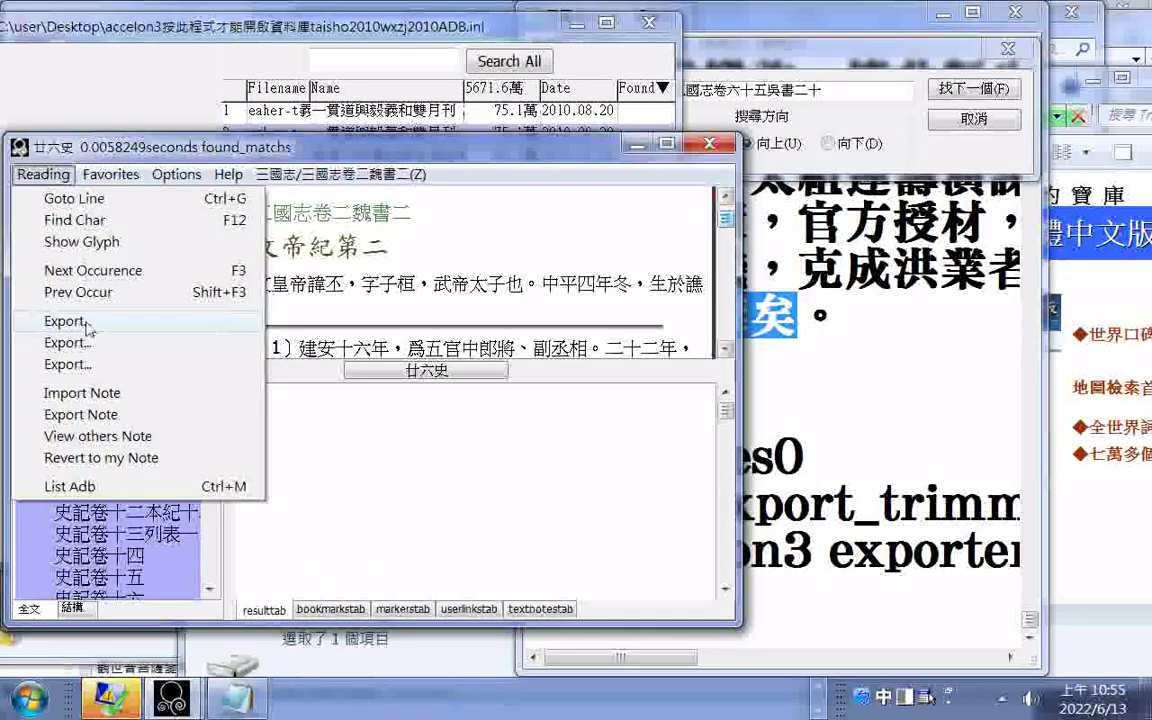
left_click(88, 324)
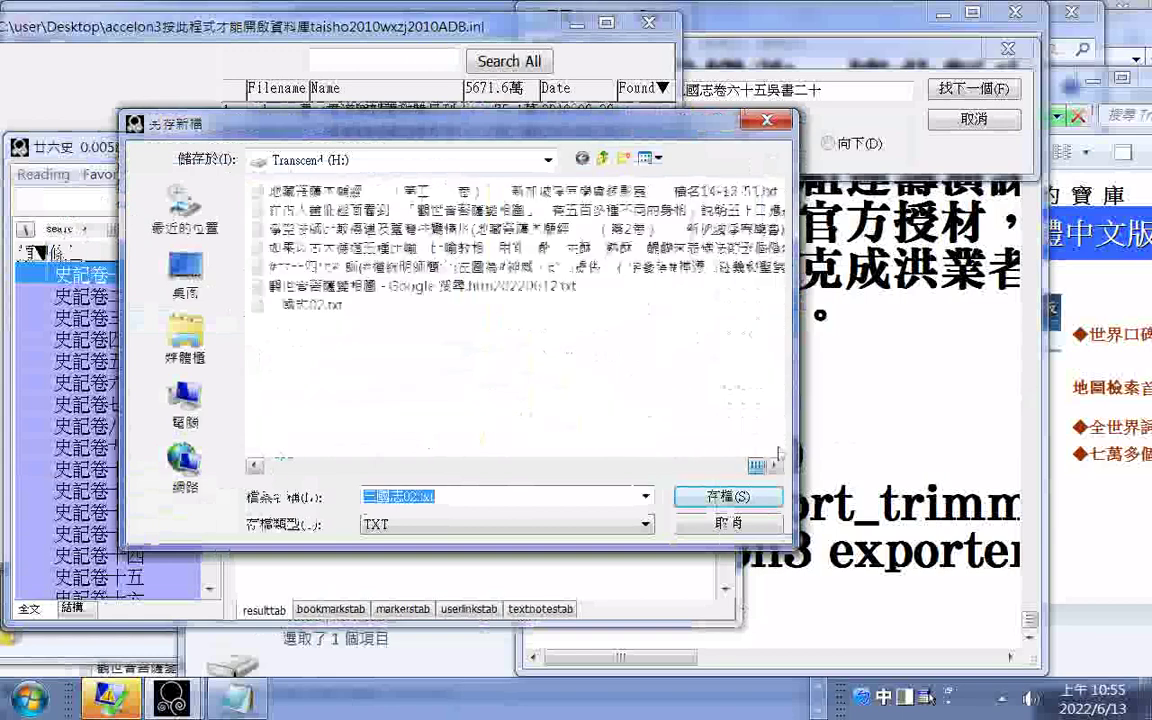
left_click(317, 307)
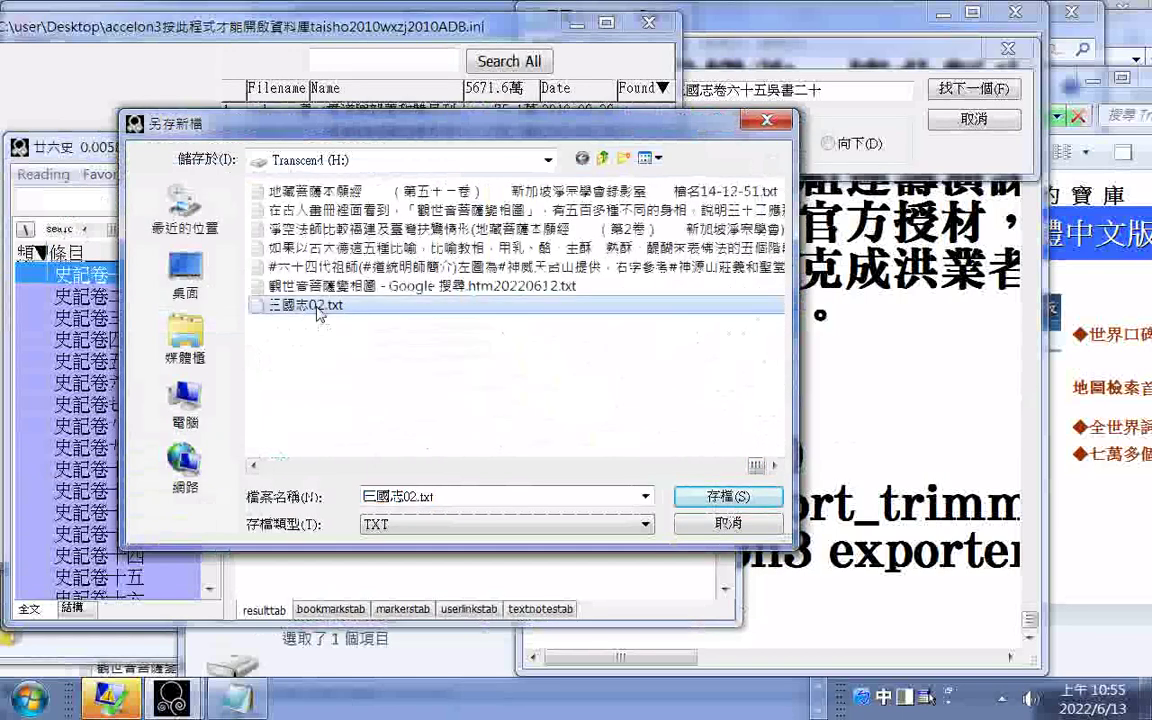
left_click(971, 312)
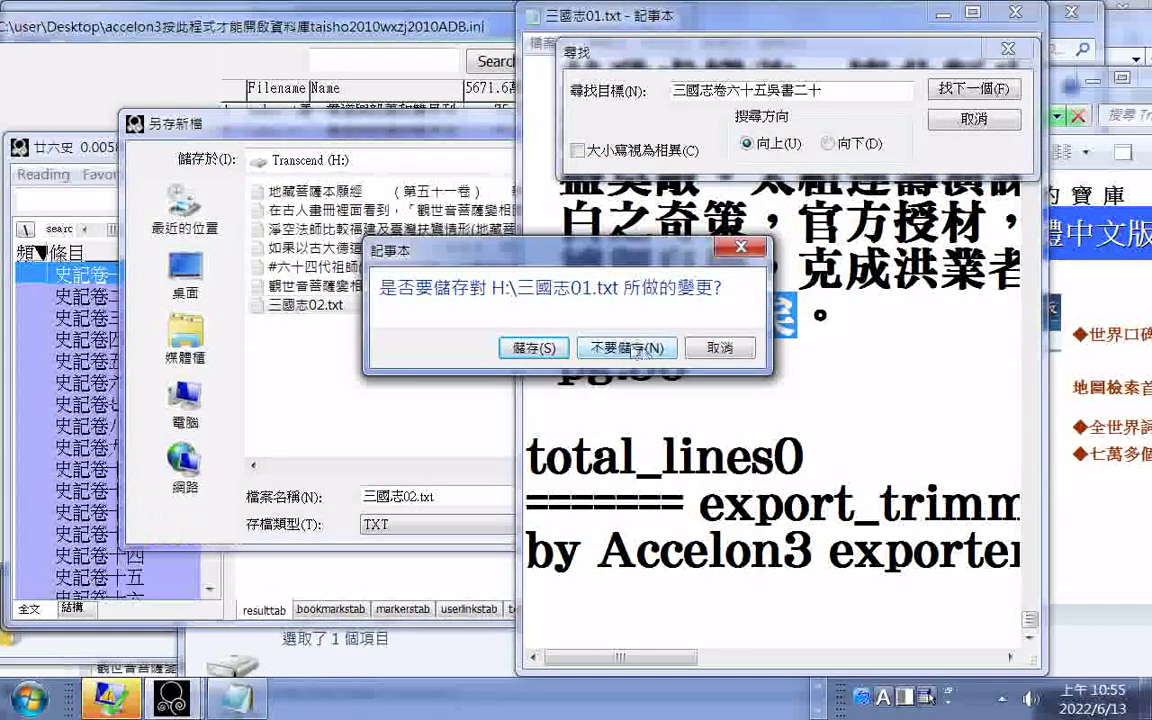
left_click(534, 348)
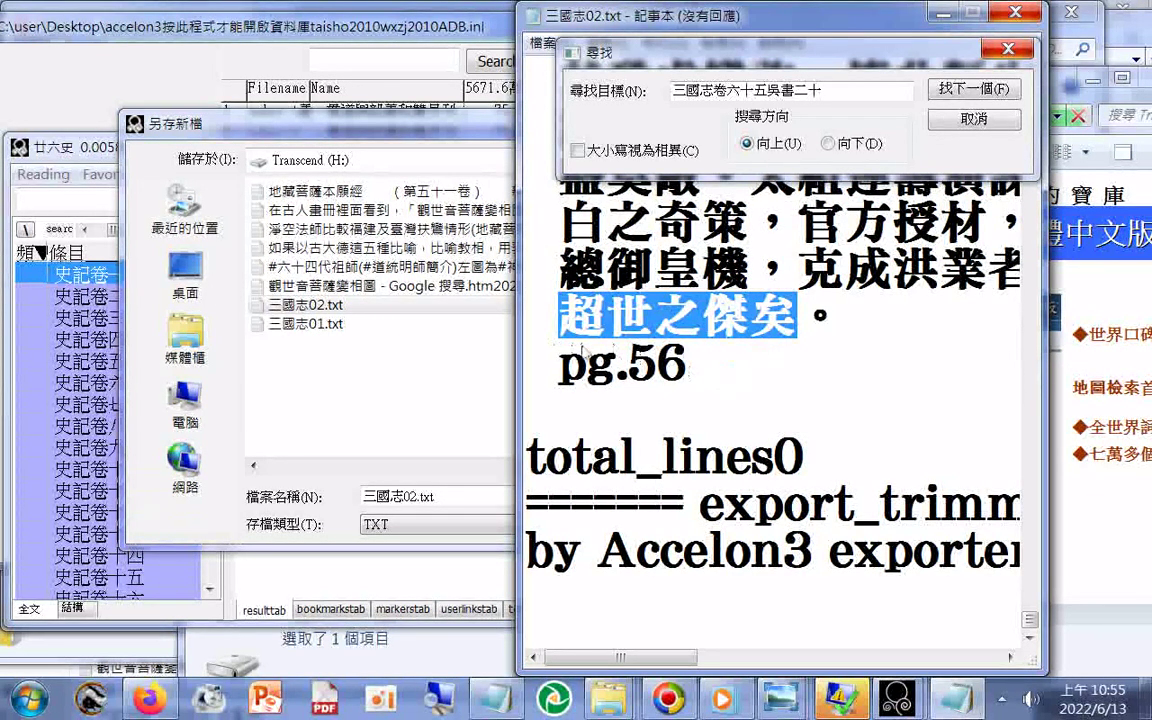
right_click(328, 308)
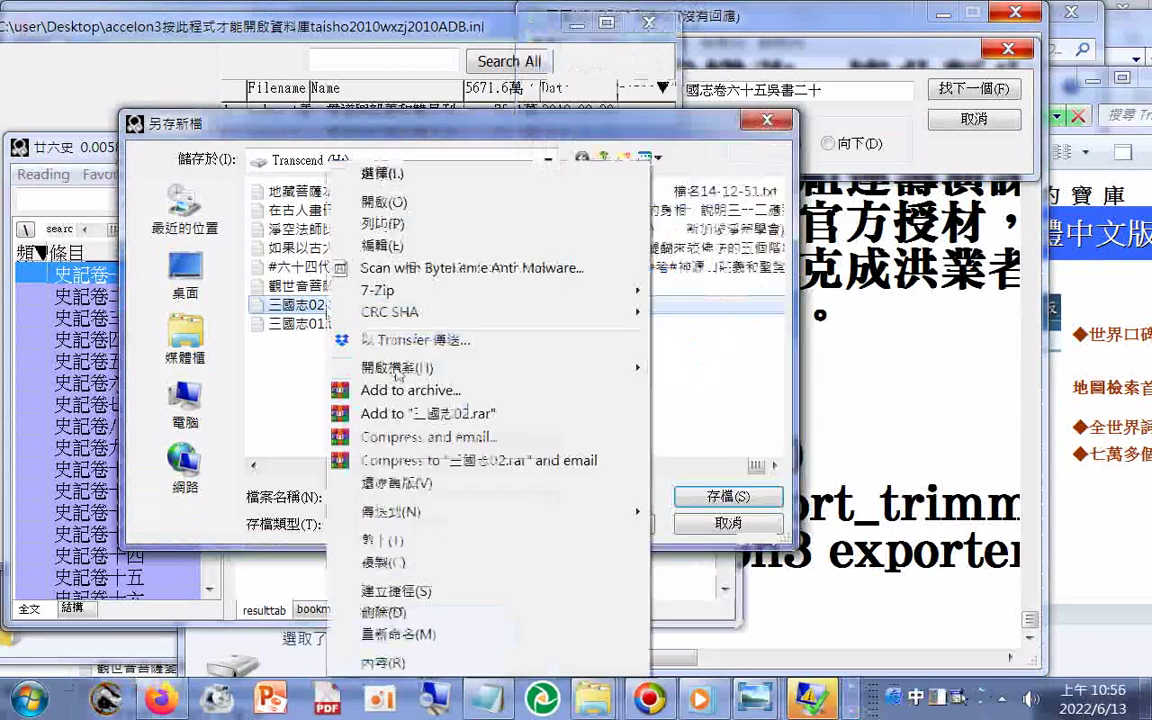
mouse_move(370, 367)
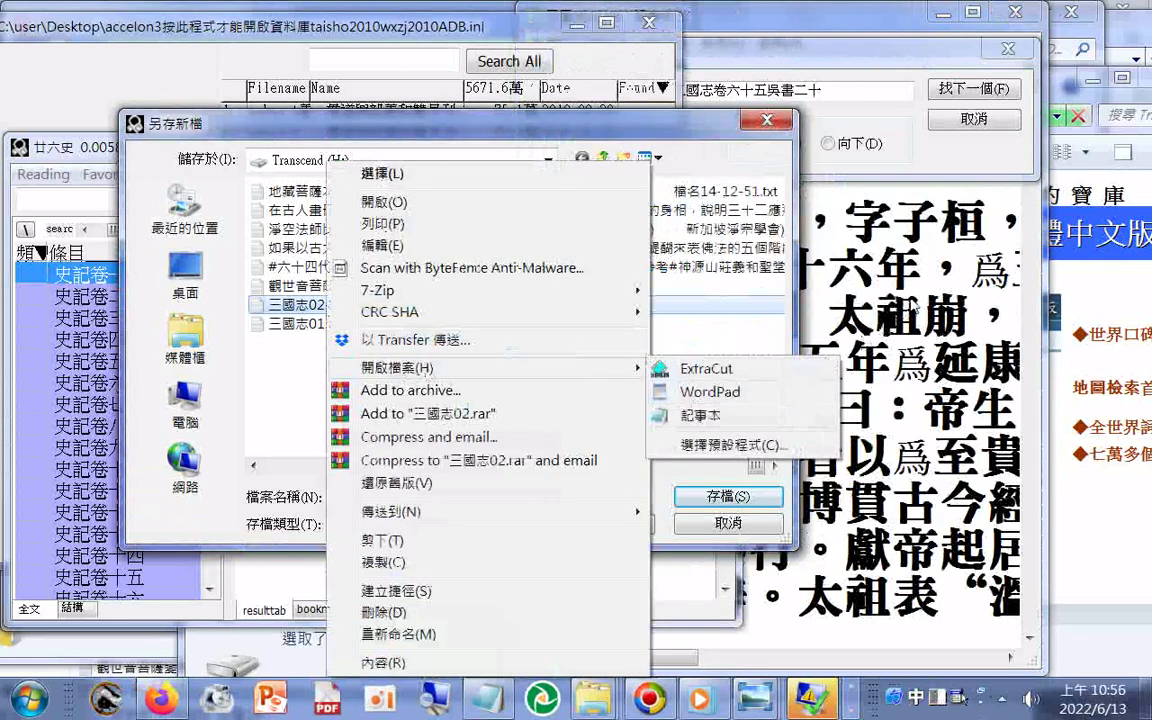
left_click(913, 305)
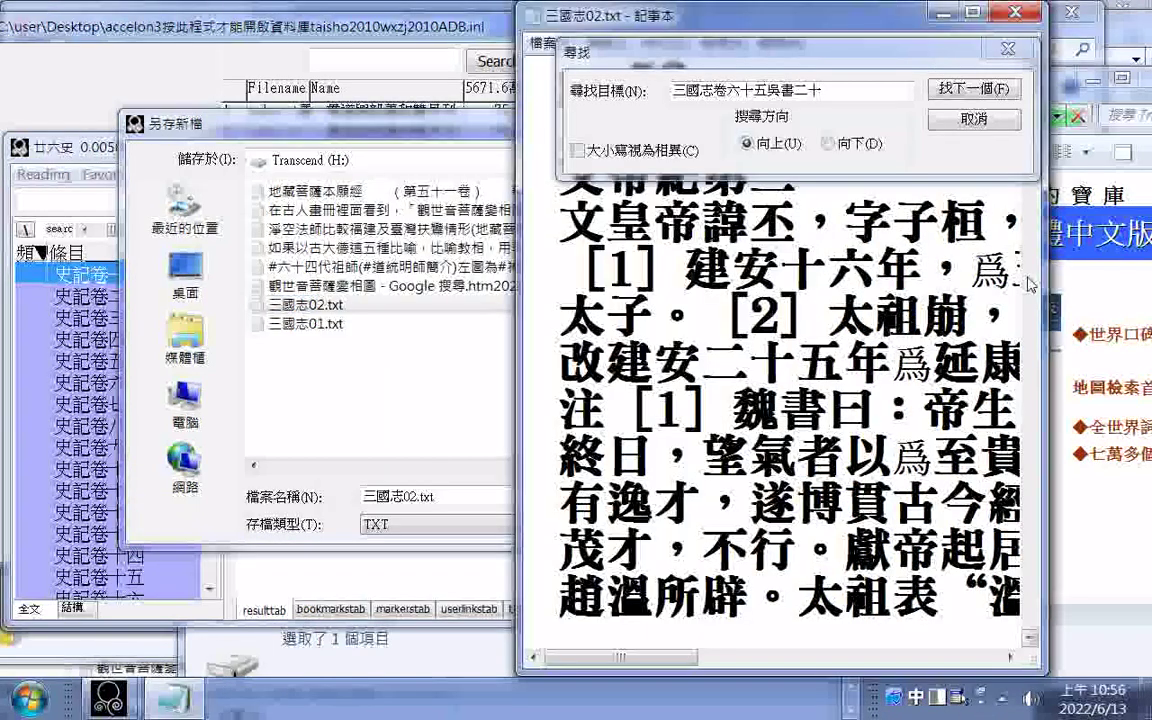
Step: Close the Find dialog, check the beginning and end of 三國志02.txt, and copy the final passage from 無以糾舉 to 而去。
scroll(913, 305, "down", 3)
left_click(1006, 50)
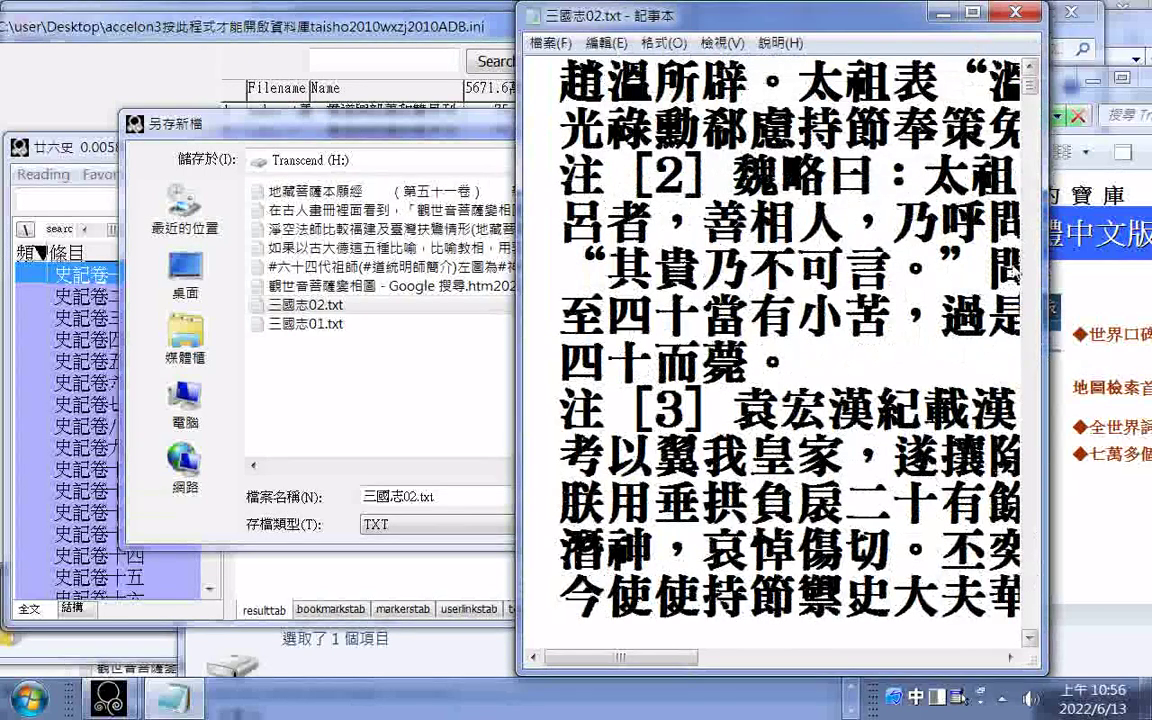
left_click_drag(1035, 88, 1033, 62)
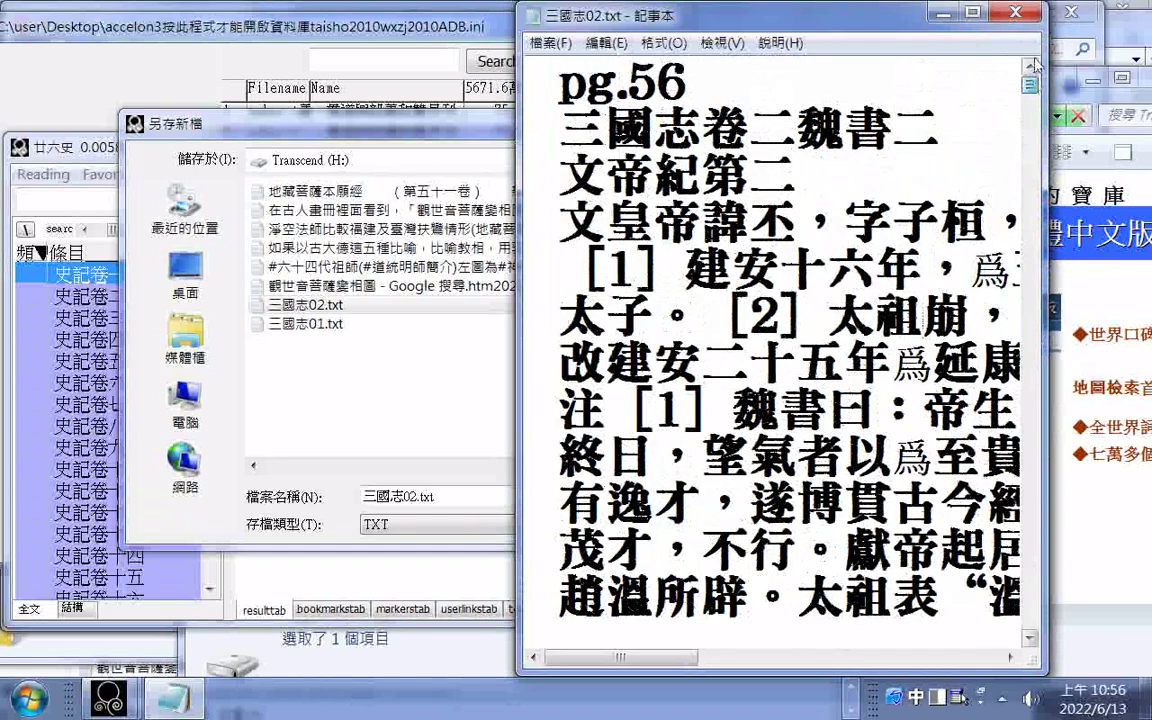
left_click_drag(1033, 60, 1033, 628)
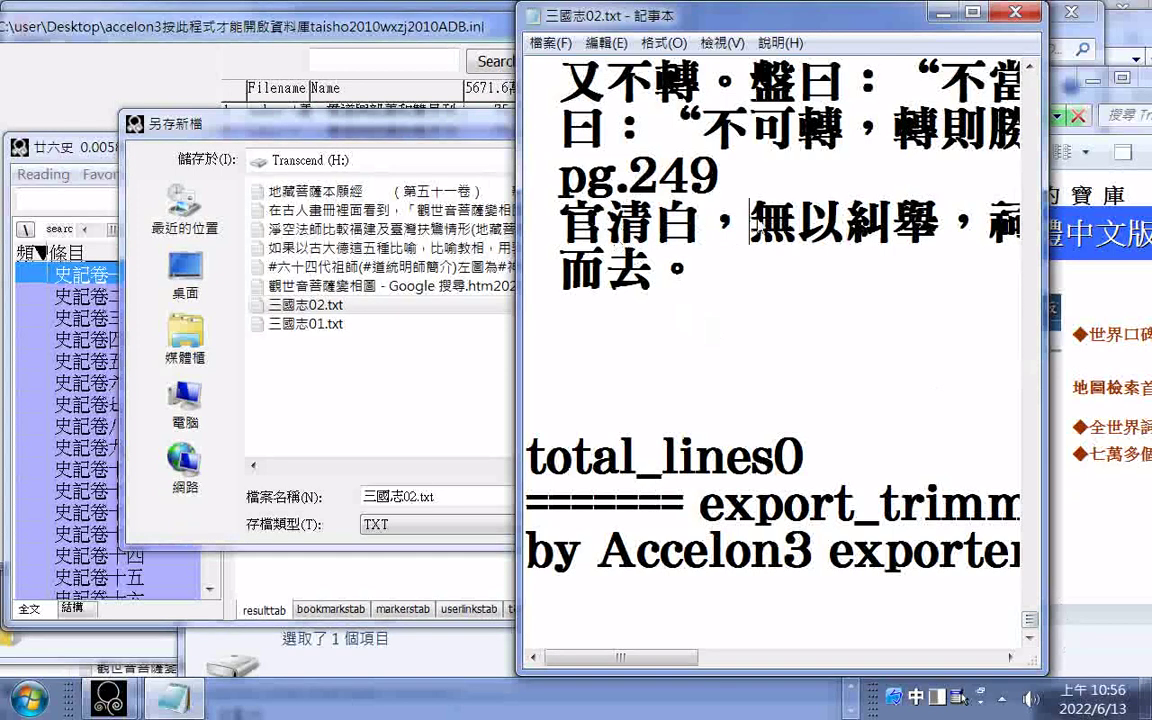
left_click_drag(748, 222, 862, 258)
right_click(621, 291)
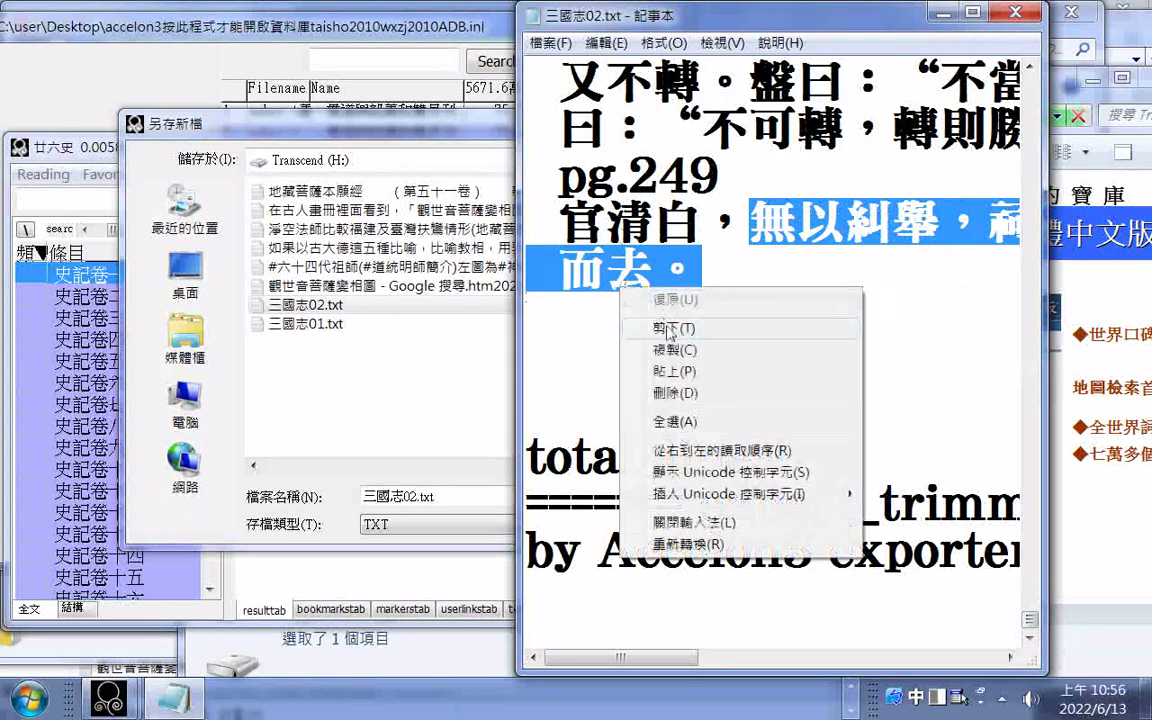
left_click(681, 350)
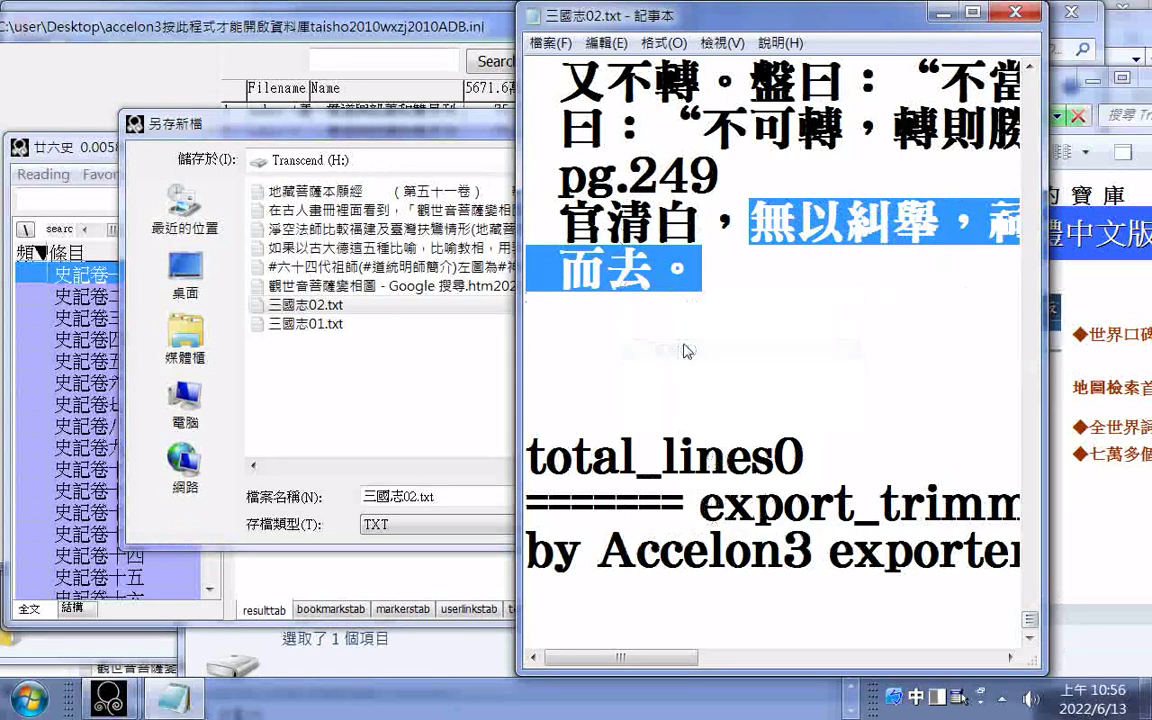
Step: Cancel the pending export and search 廿六史 for the copied passage beginning 無以糾舉
left_click(203, 524)
left_click(727, 523)
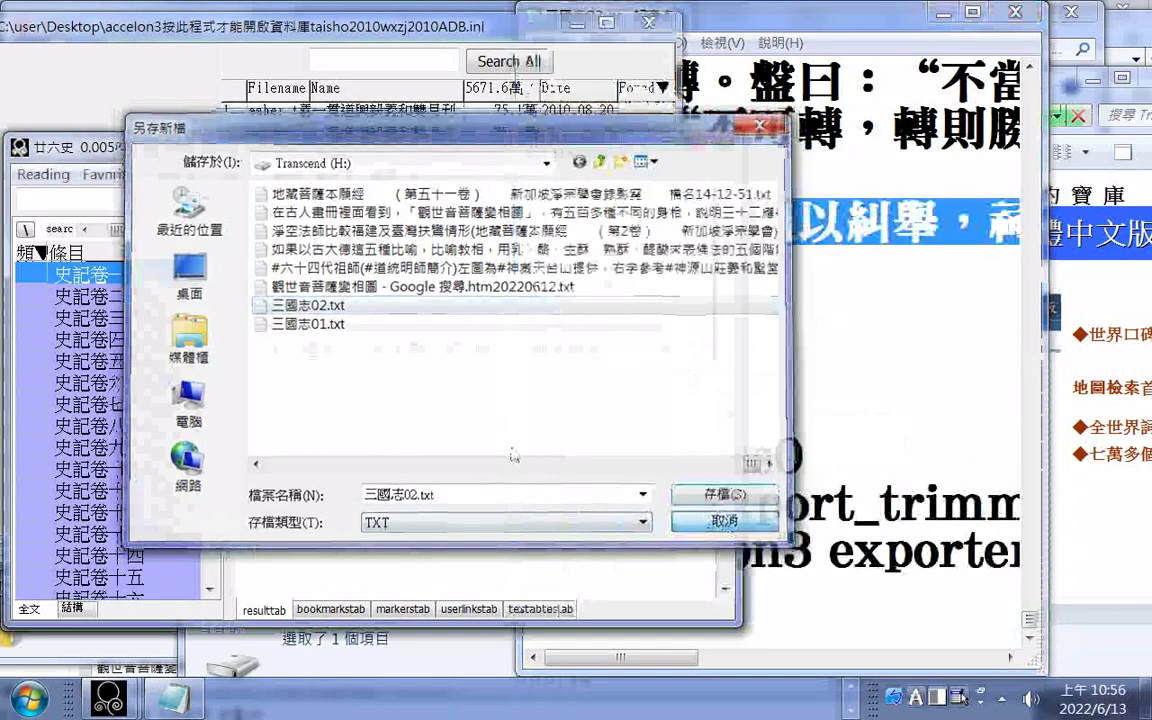
right_click(60, 198)
left_click(128, 281)
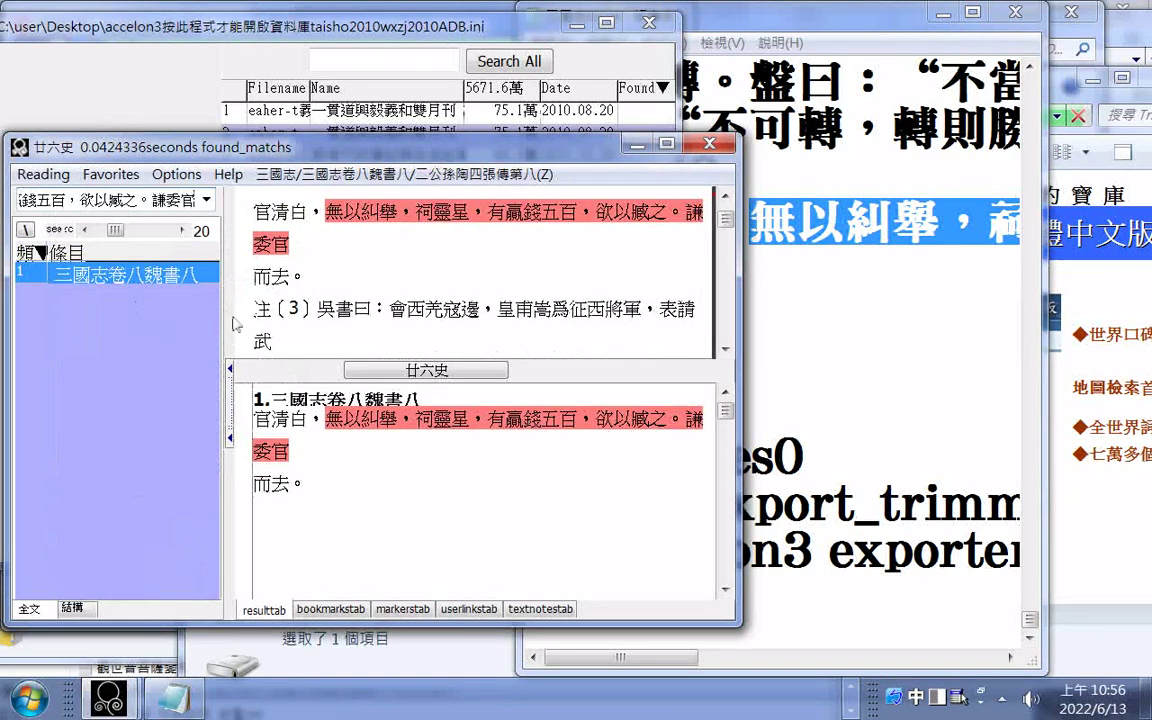
left_click(393, 473)
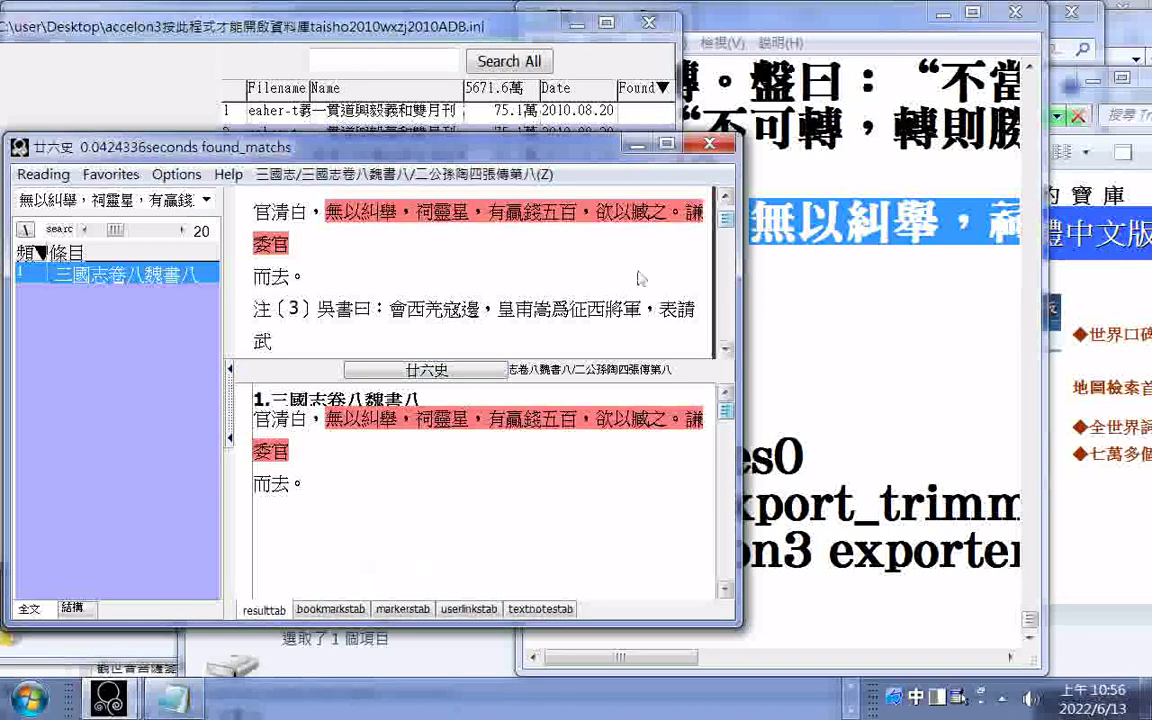
Step: Compare the found passage with the end of 三國志02.txt and position the 廿六史 text to start at 而去。 above note 注〔3〕
left_click(726, 198)
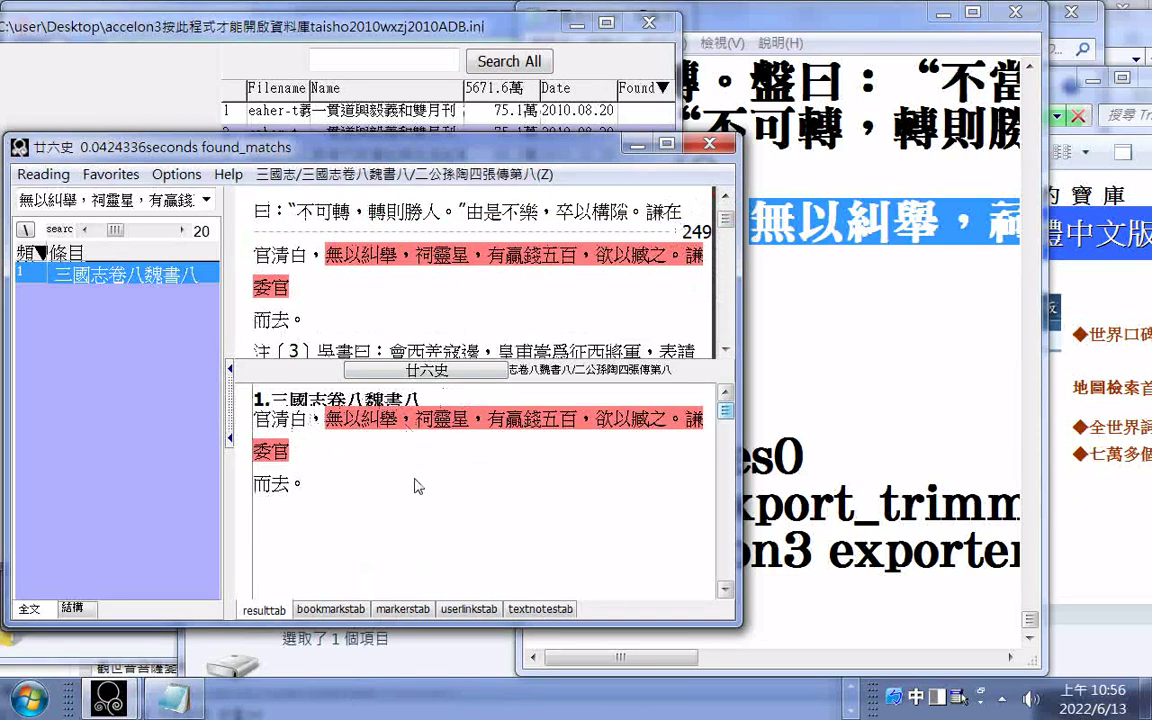
left_click(835, 289)
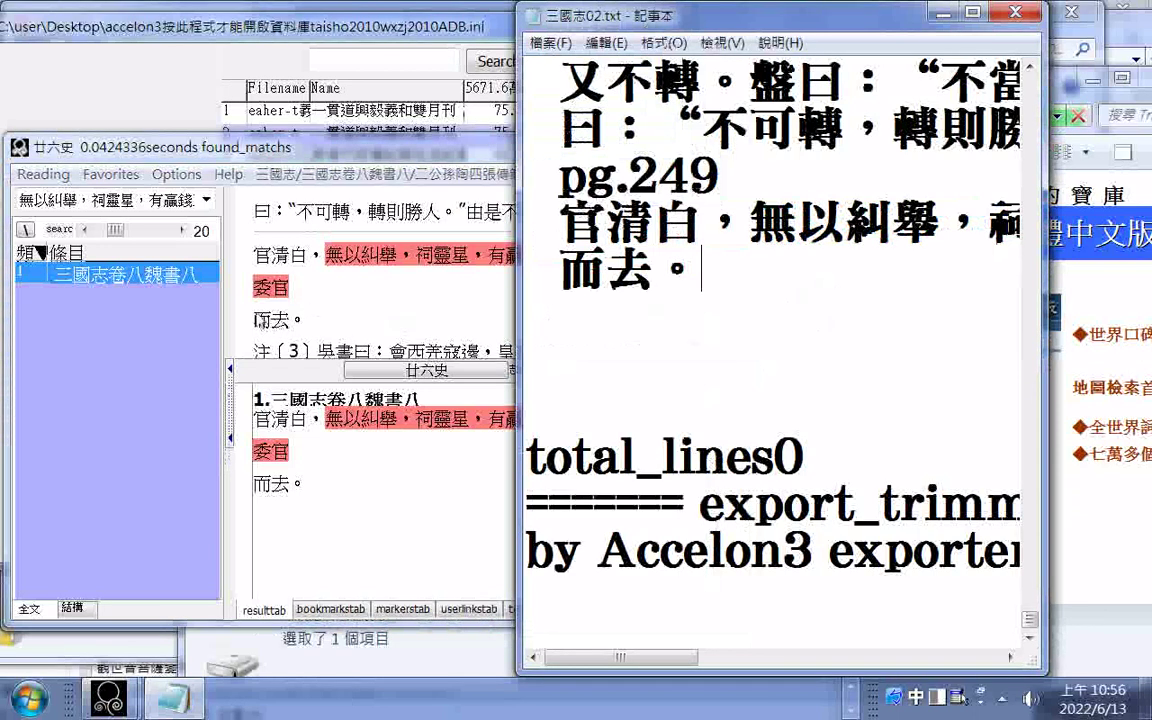
left_click_drag(264, 320, 355, 364)
left_click(726, 349)
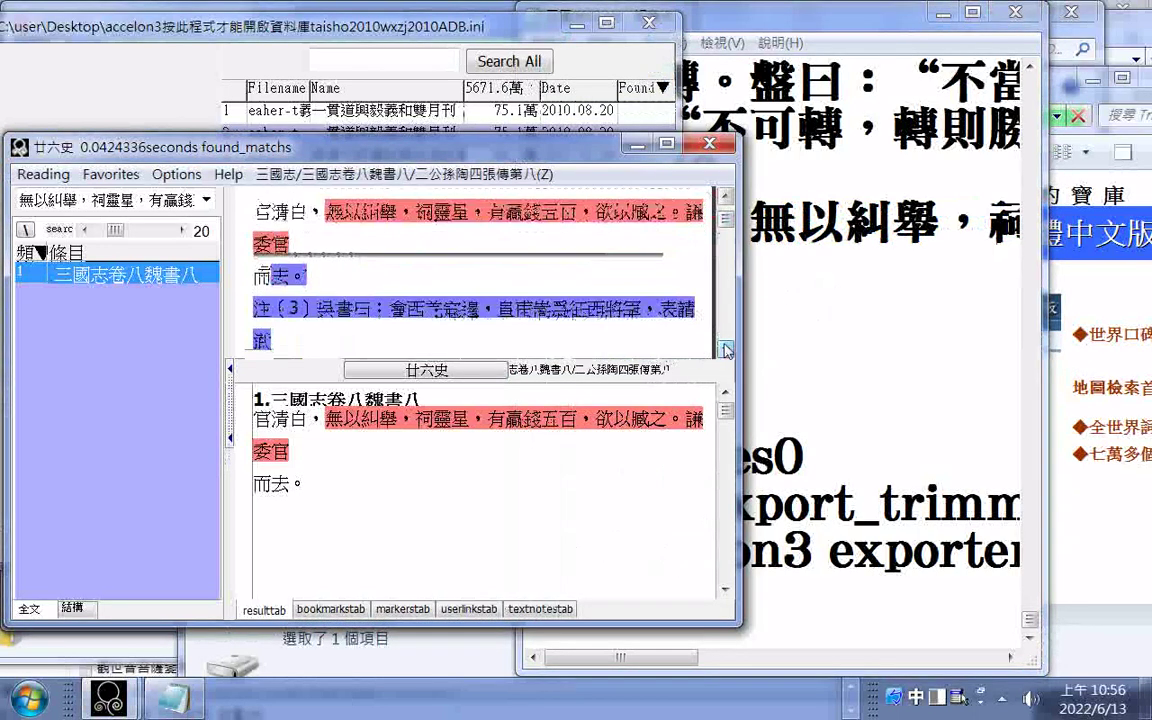
left_click_drag(726, 349, 726, 349)
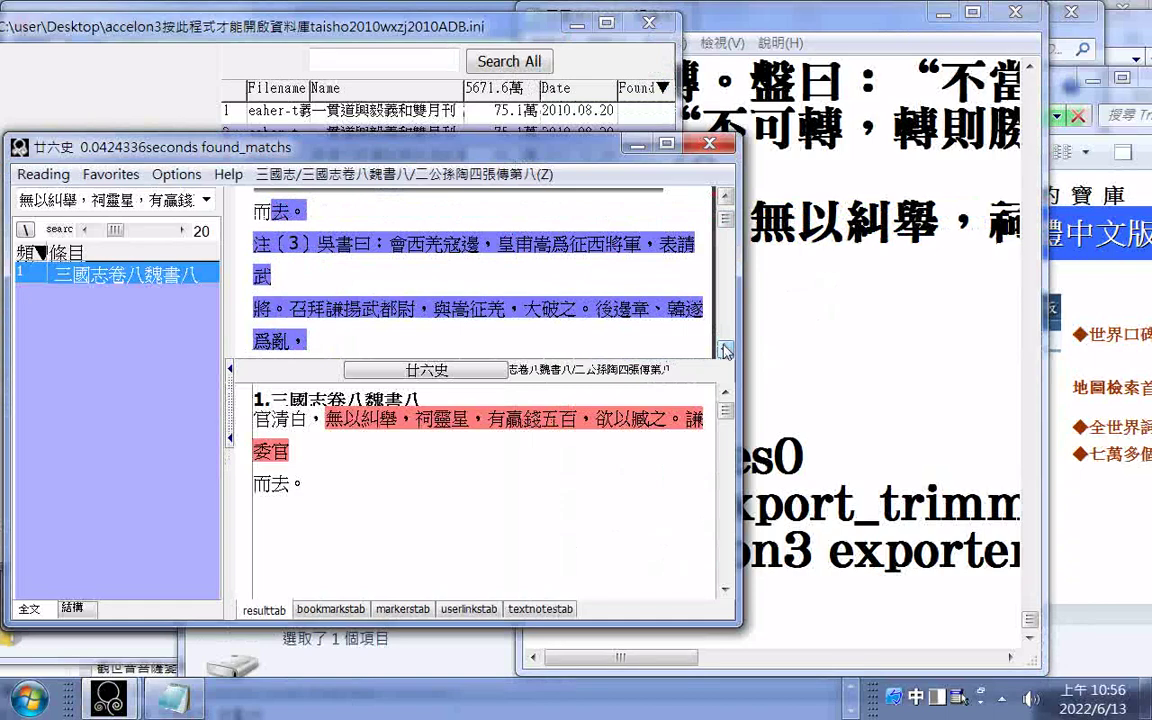
left_click(755, 258)
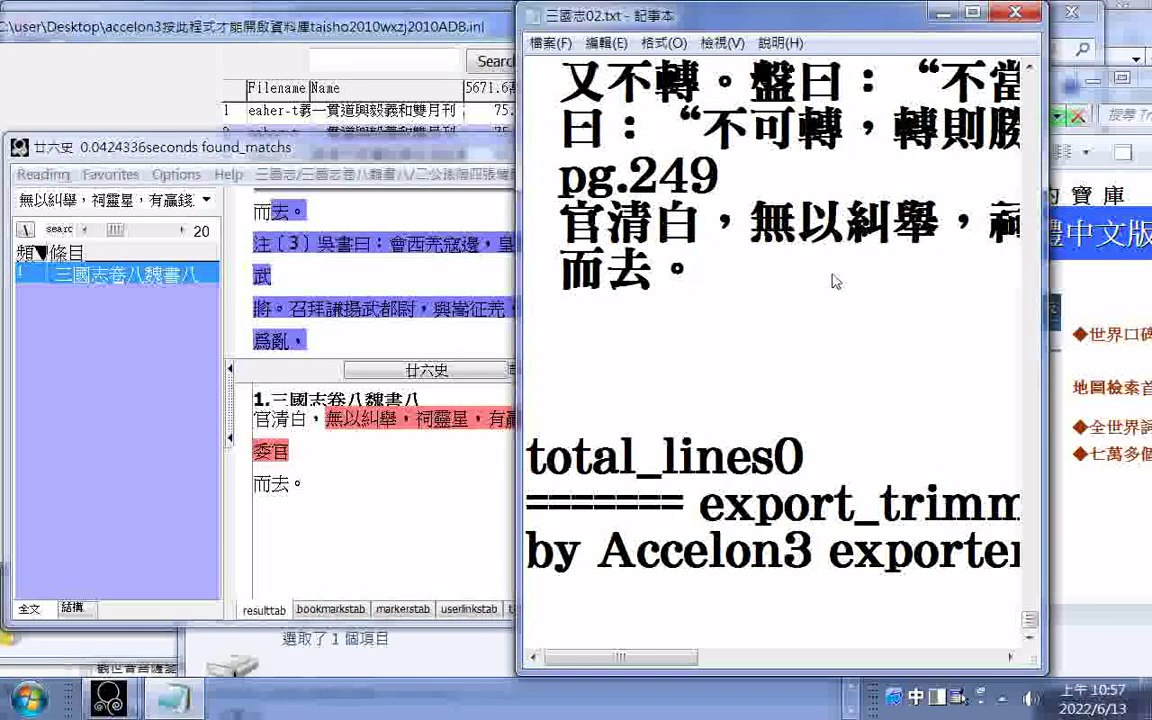
left_click(232, 191)
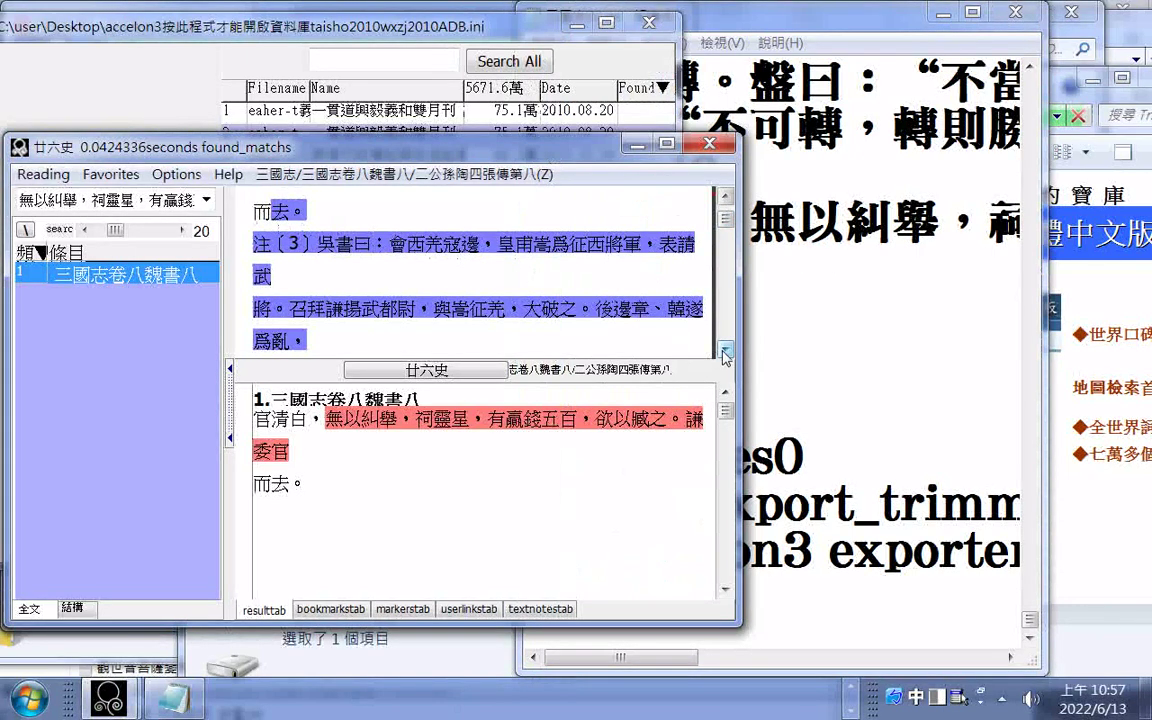
left_click(55, 280)
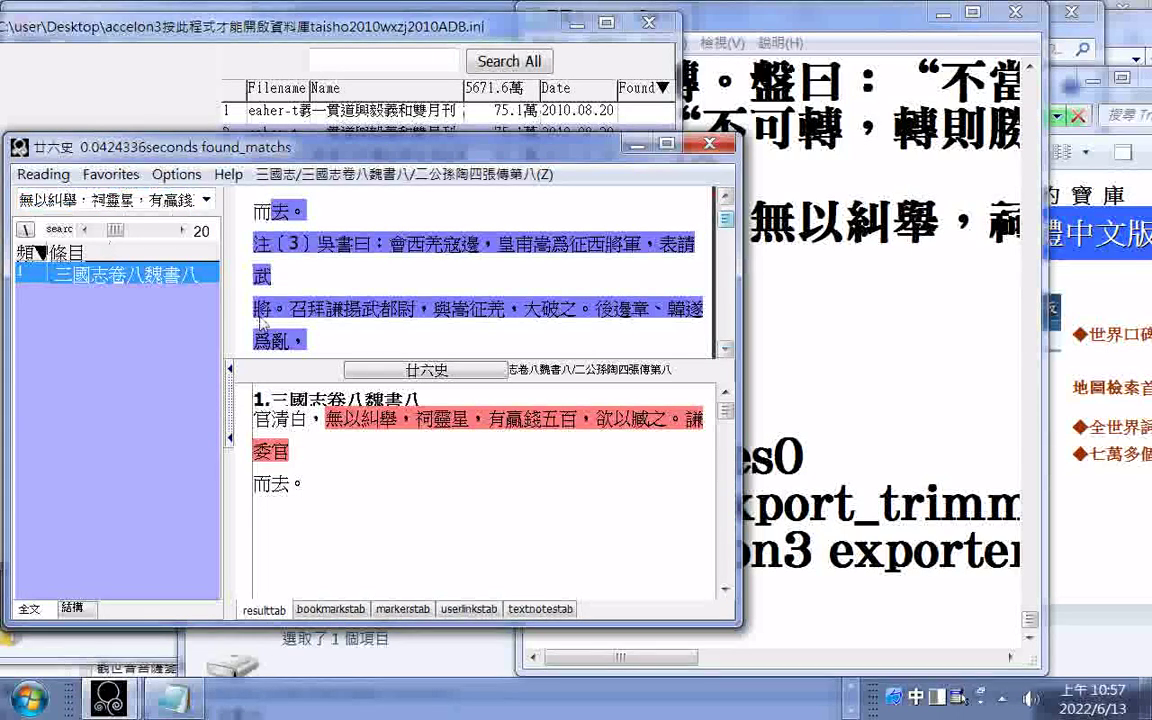
Step: Clear the search phrase in 廿六史 and export the text from 而去。 onward as 三國志03.txt on Transcend (H:)
left_click(192, 200)
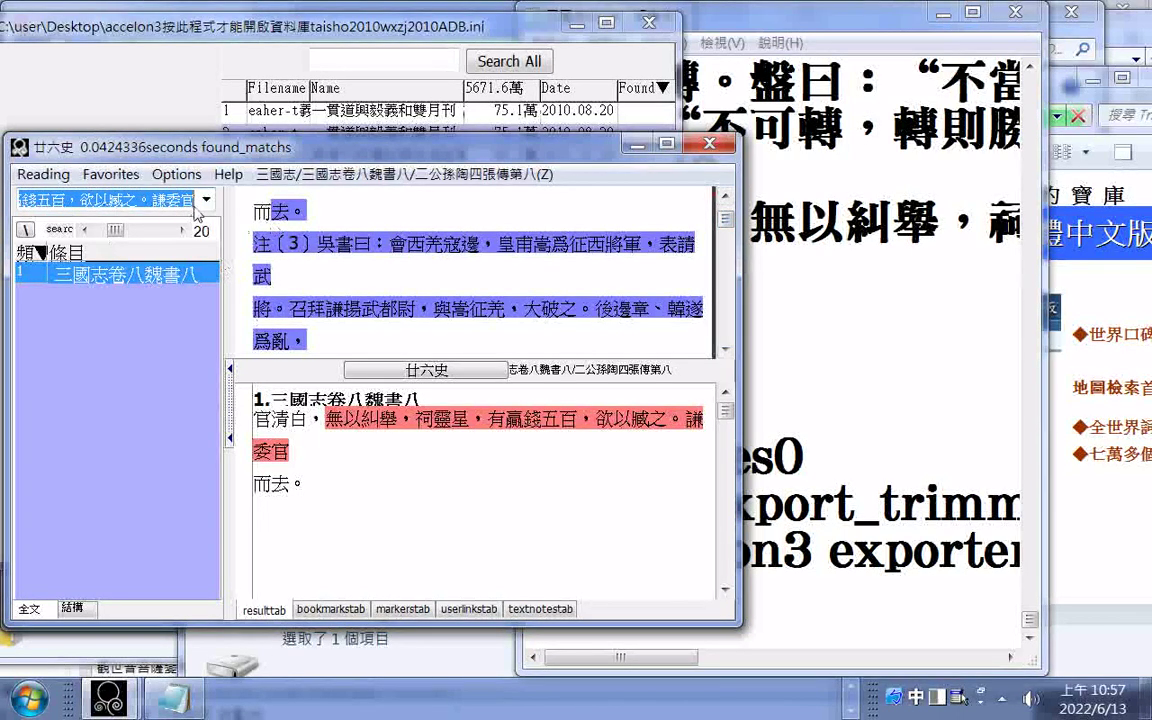
key("Delete")
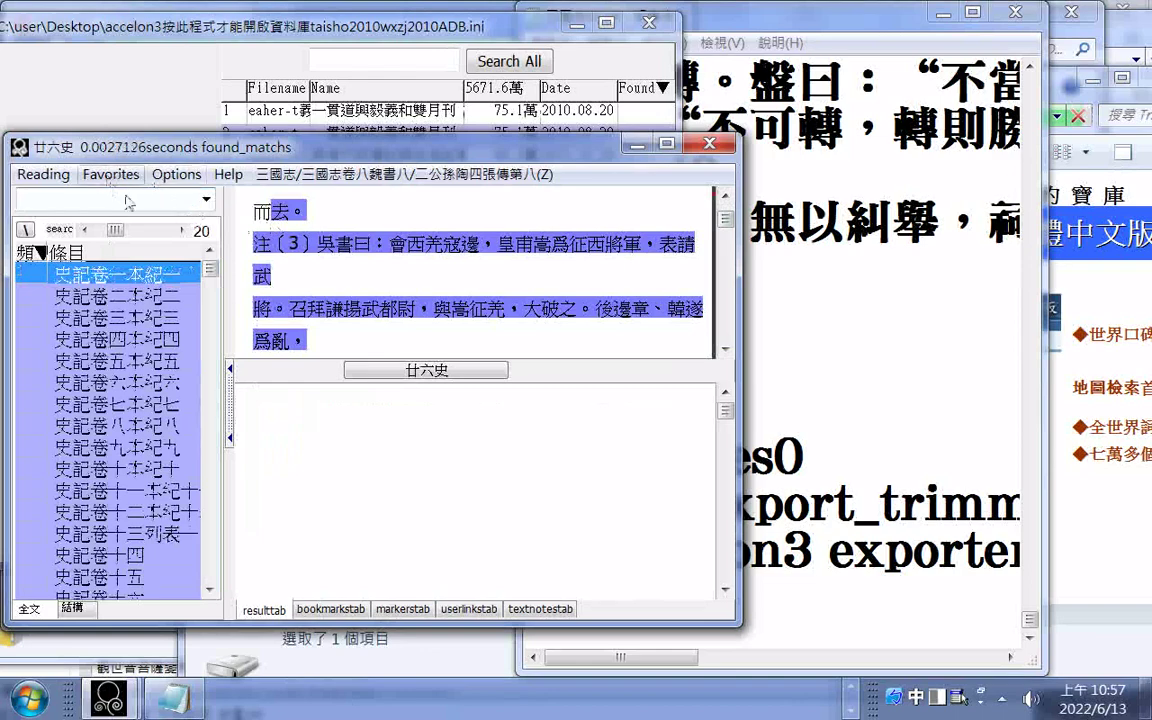
left_click(44, 176)
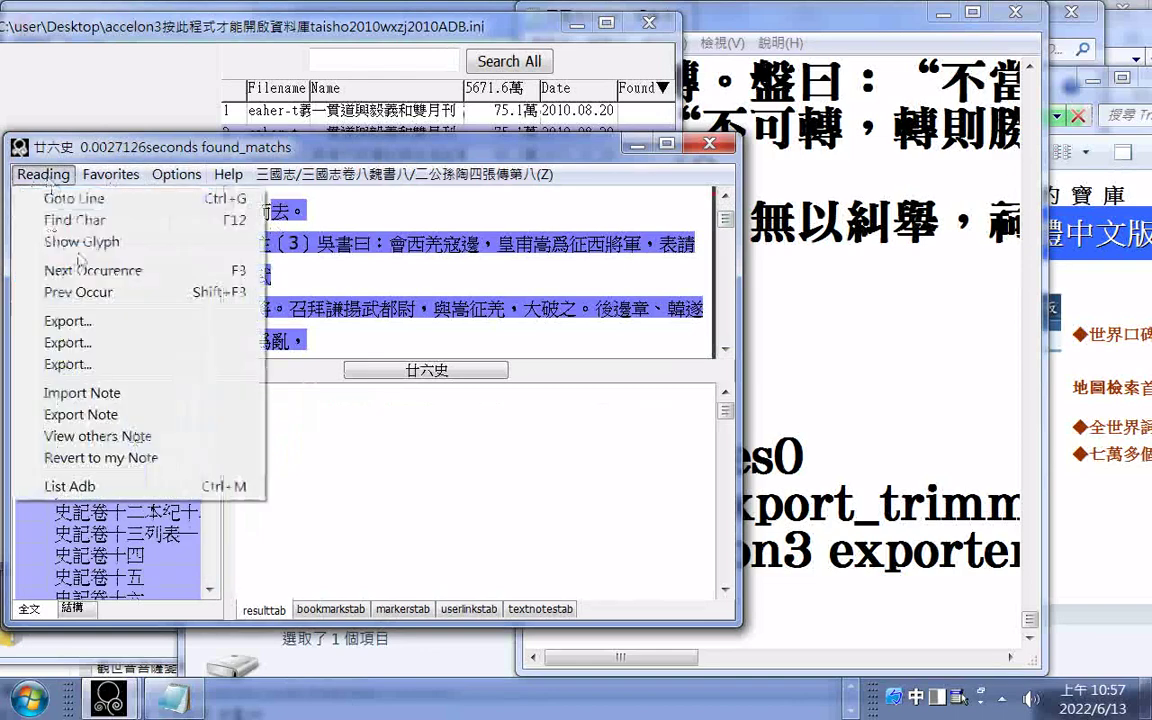
left_click(92, 321)
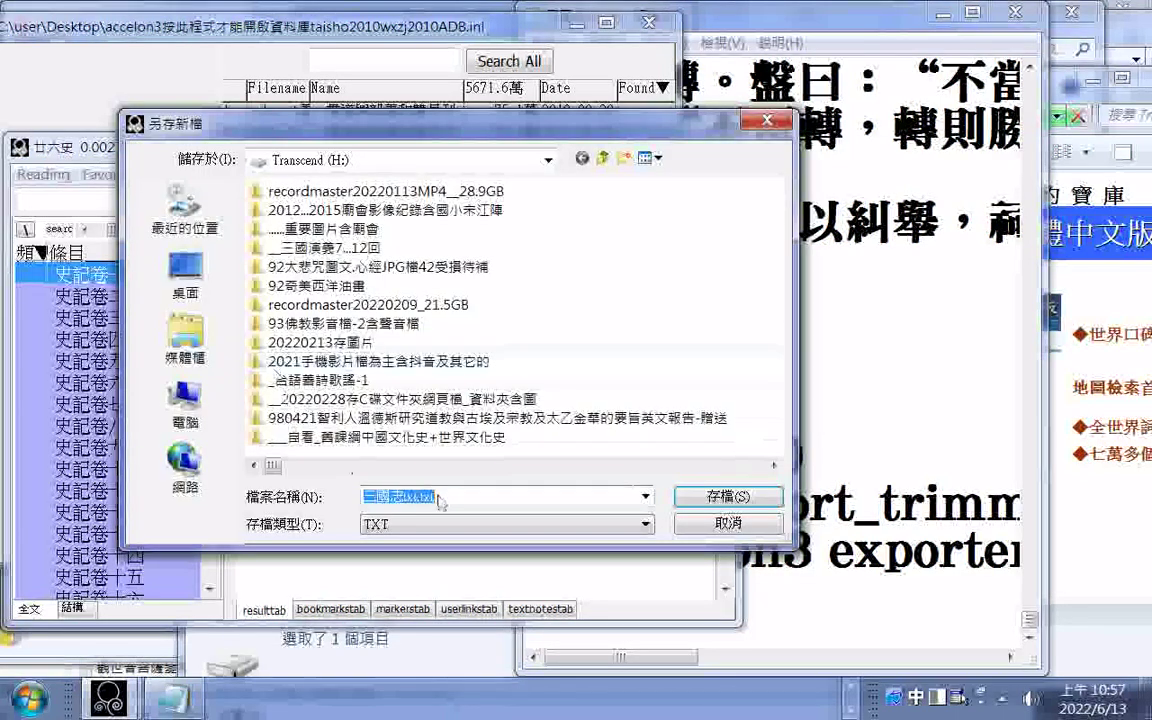
left_click(408, 501)
type("02")
left_click_drag(410, 500, 417, 505)
type("3")
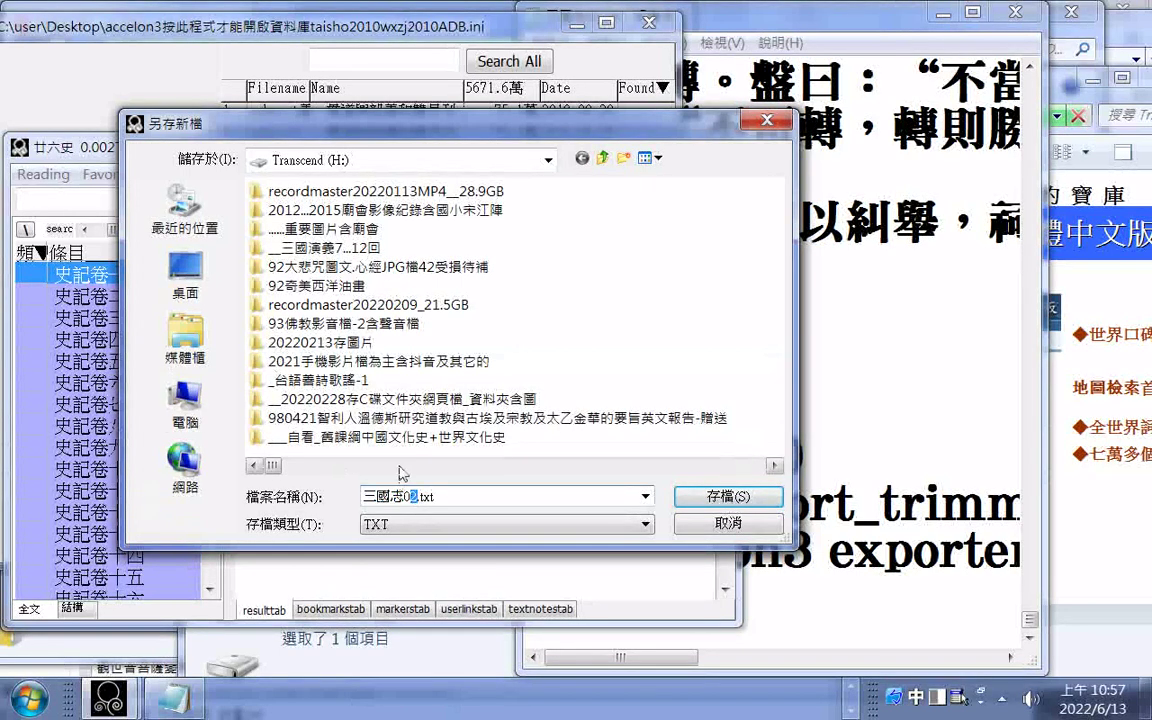
left_click(724, 496)
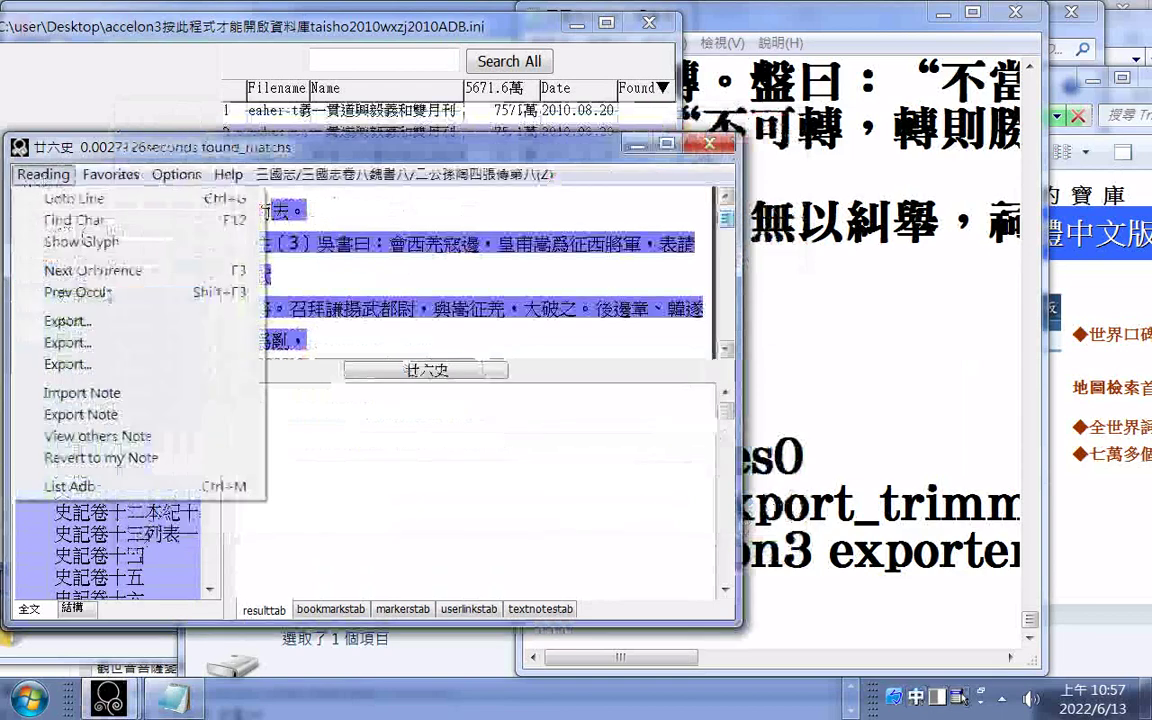
Step: Reopen the export file list and open 三國志03.txt in Notepad (記事本)
left_click(67, 321)
left_click_drag(272, 466, 282, 466)
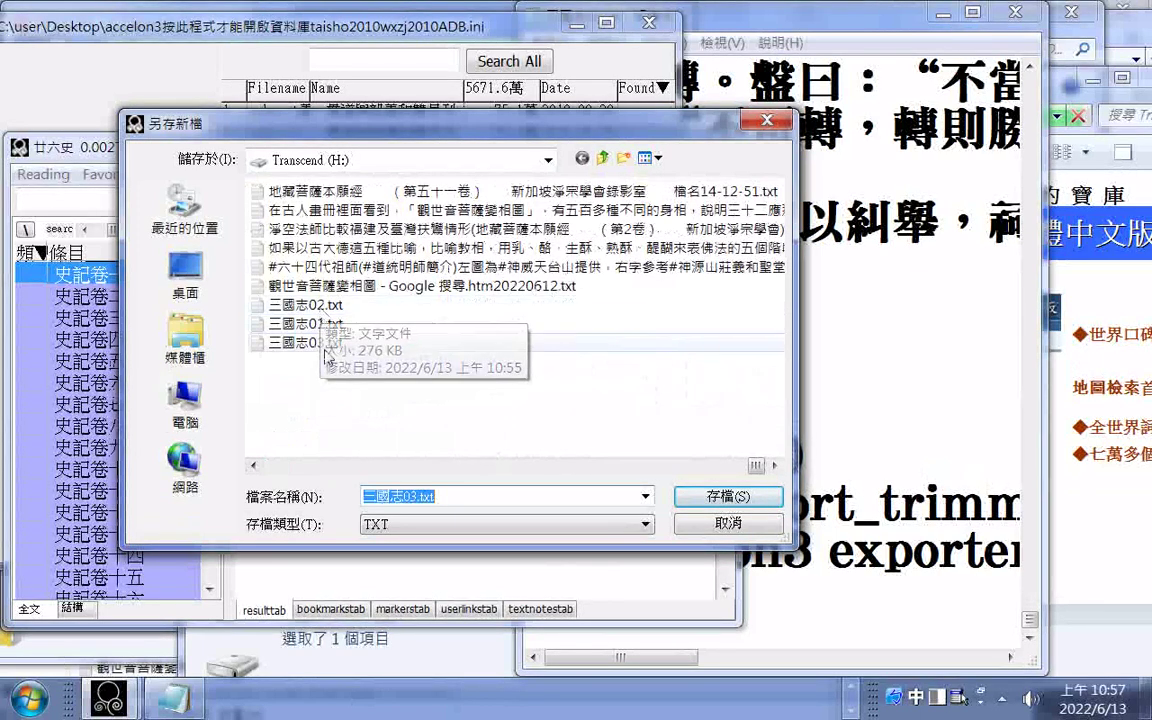
left_click(318, 345)
right_click(318, 345)
mouse_move(600, 368)
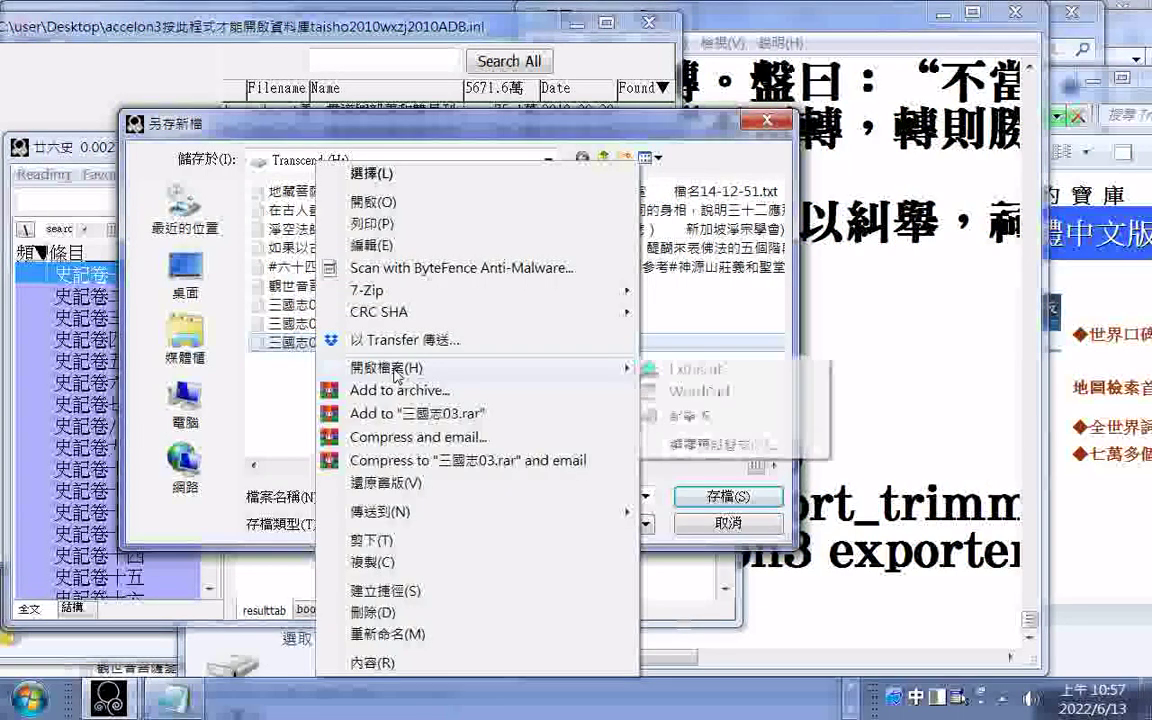
left_click(690, 419)
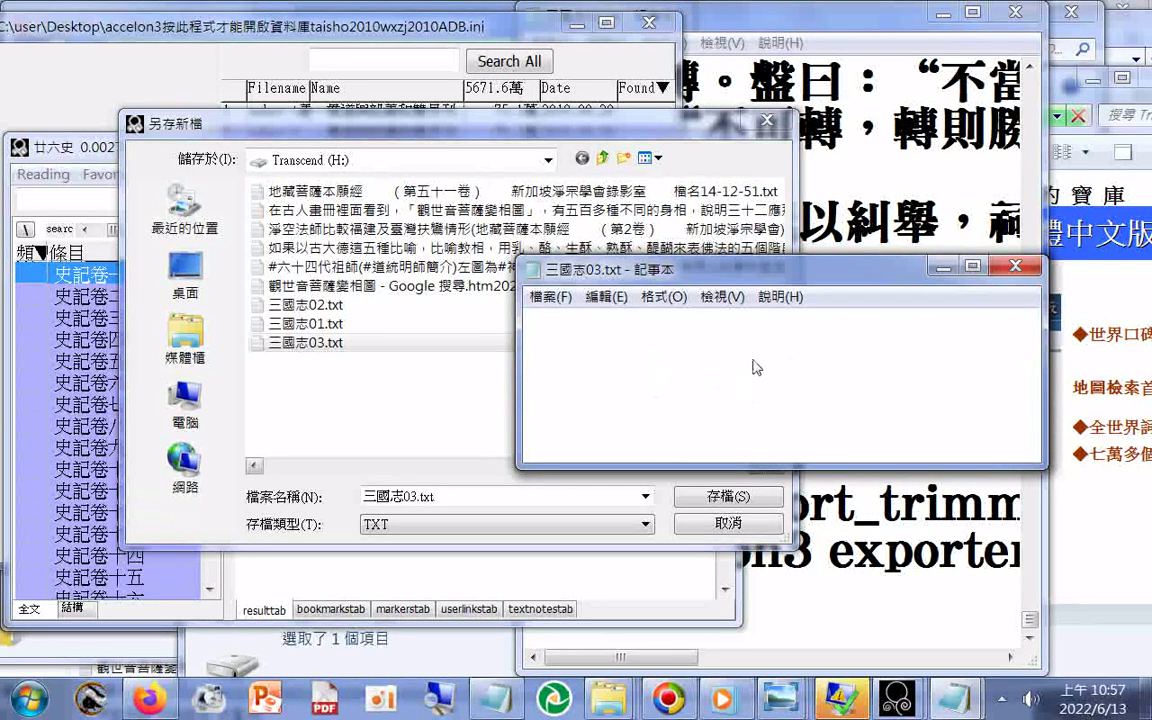
key("ctrl+v")
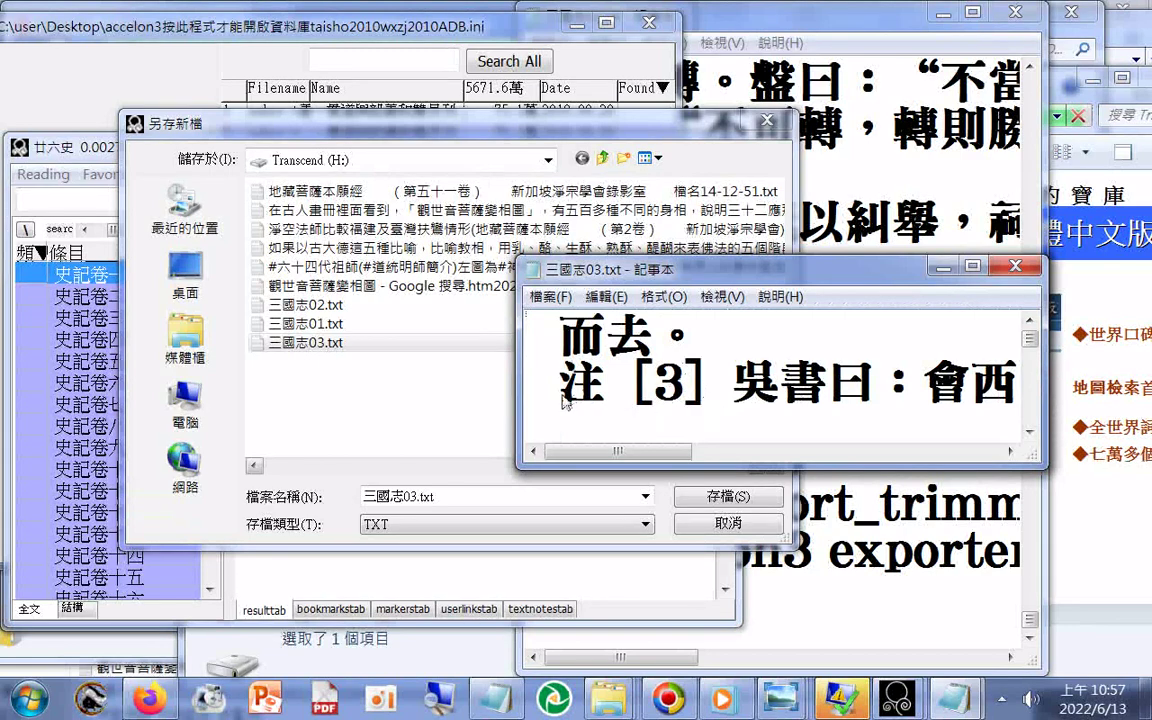
Step: Check the opening lines and the end of 三國志03.txt in Notepad, and cancel the pending export
left_click_drag(566, 402, 1058, 428)
scroll(849, 427, "down", 2)
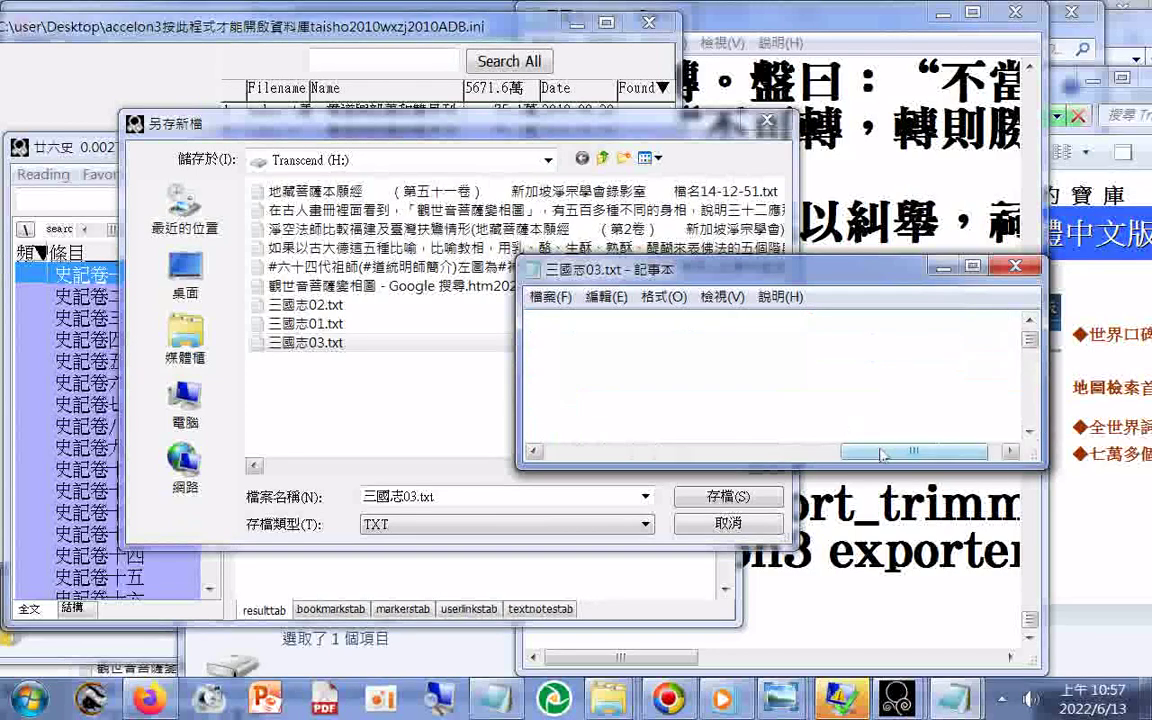
left_click_drag(887, 454, 589, 471)
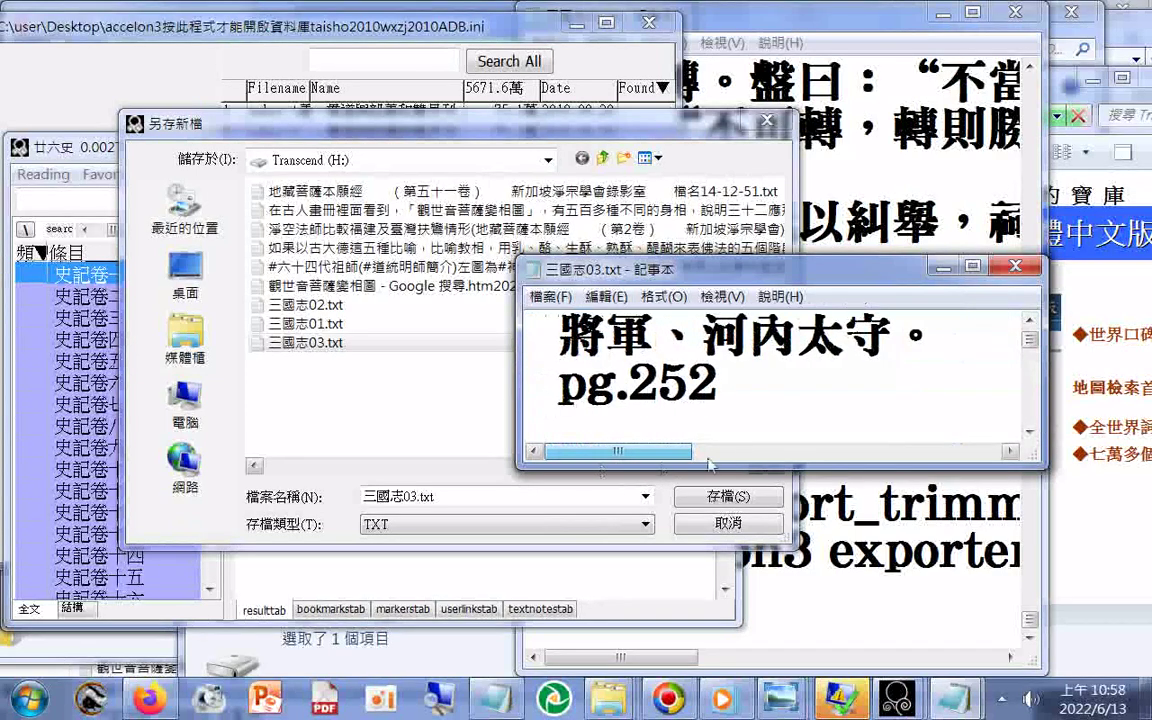
scroll(869, 424, "down", 2)
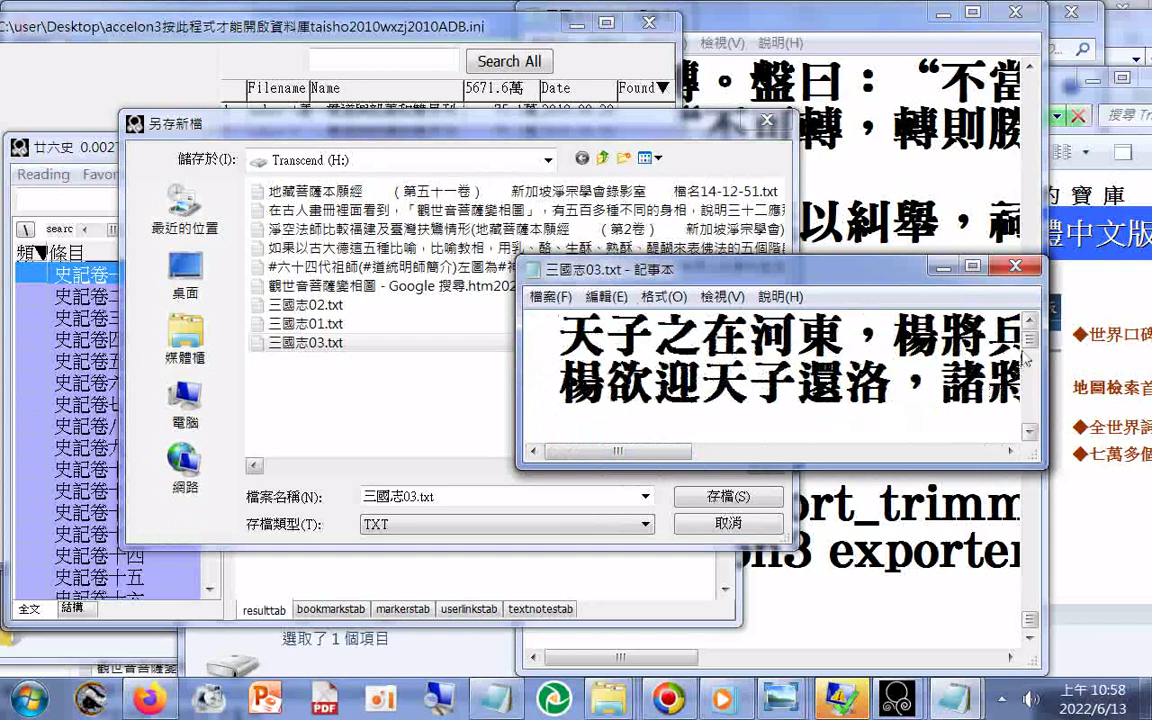
left_click_drag(1028, 345, 1050, 428)
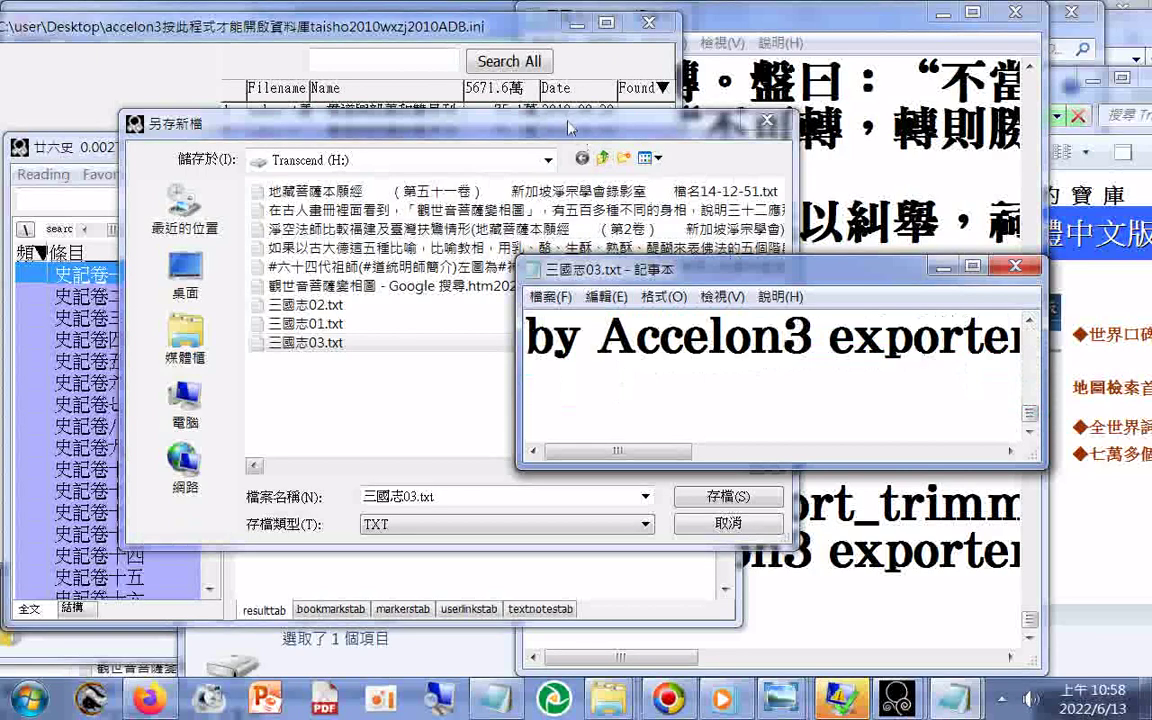
left_click_drag(568, 128, 568, 134)
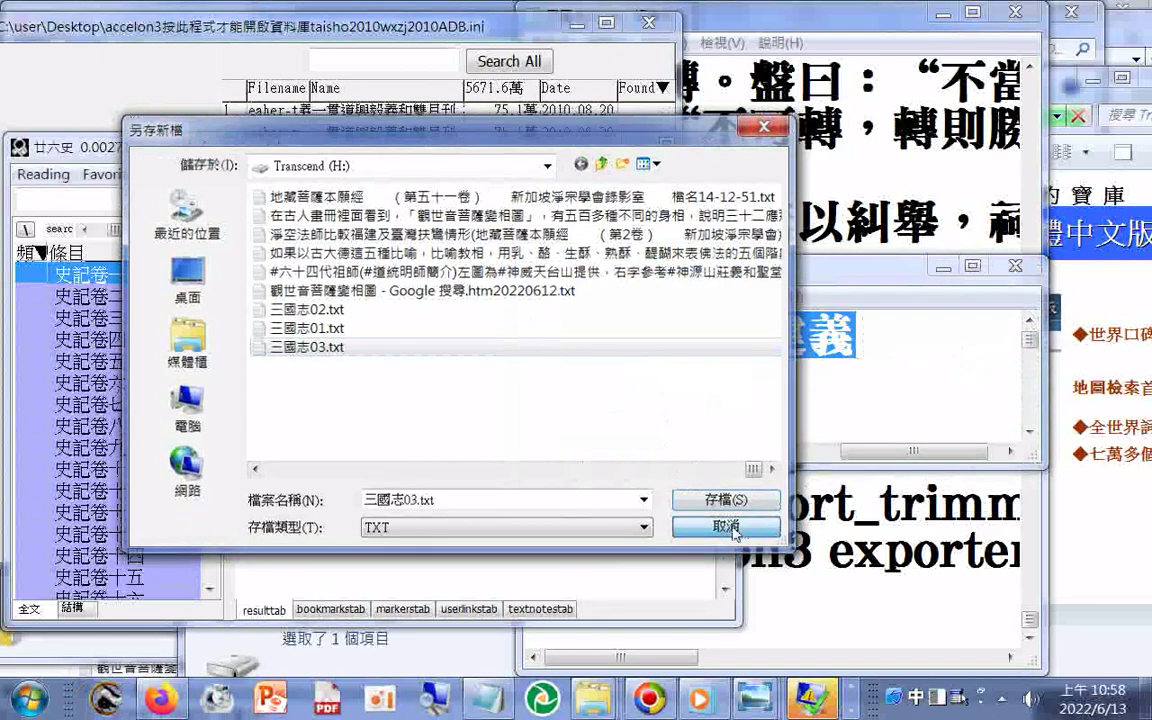
left_click(727, 527)
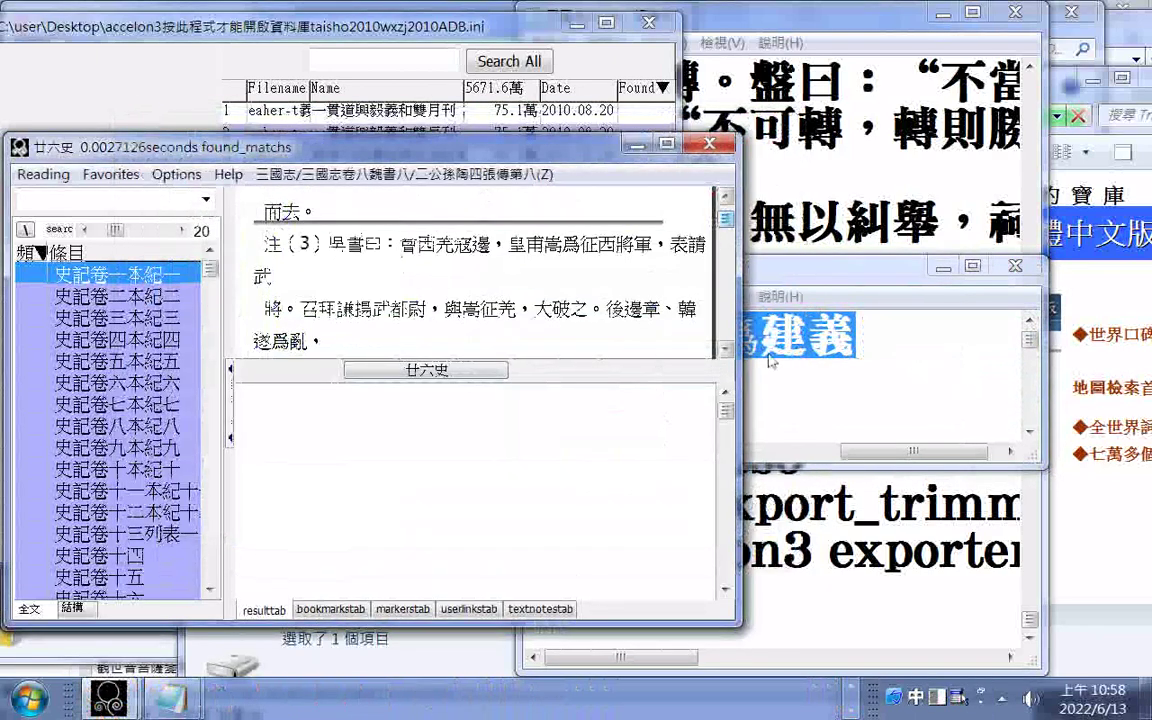
Step: Copy the last passage of 三國志03.txt, from 靜則天下安 through 帝不聽。, just above the exporter's closing lines
left_click(916, 384)
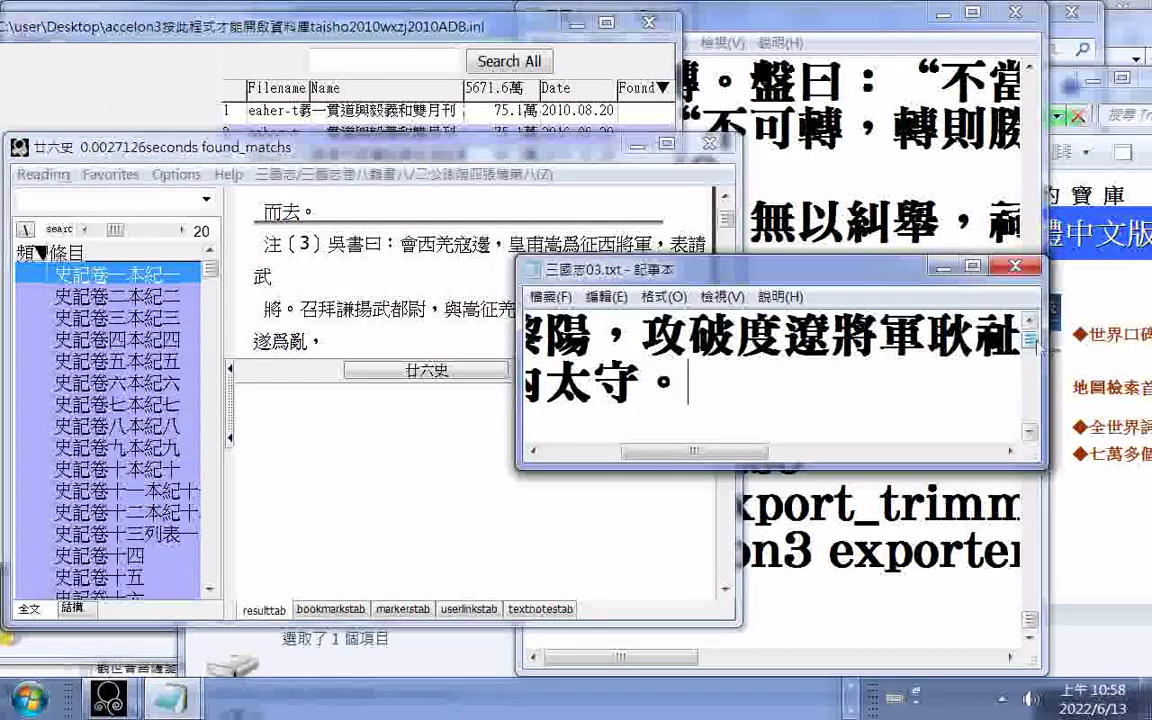
key("ctrl+End")
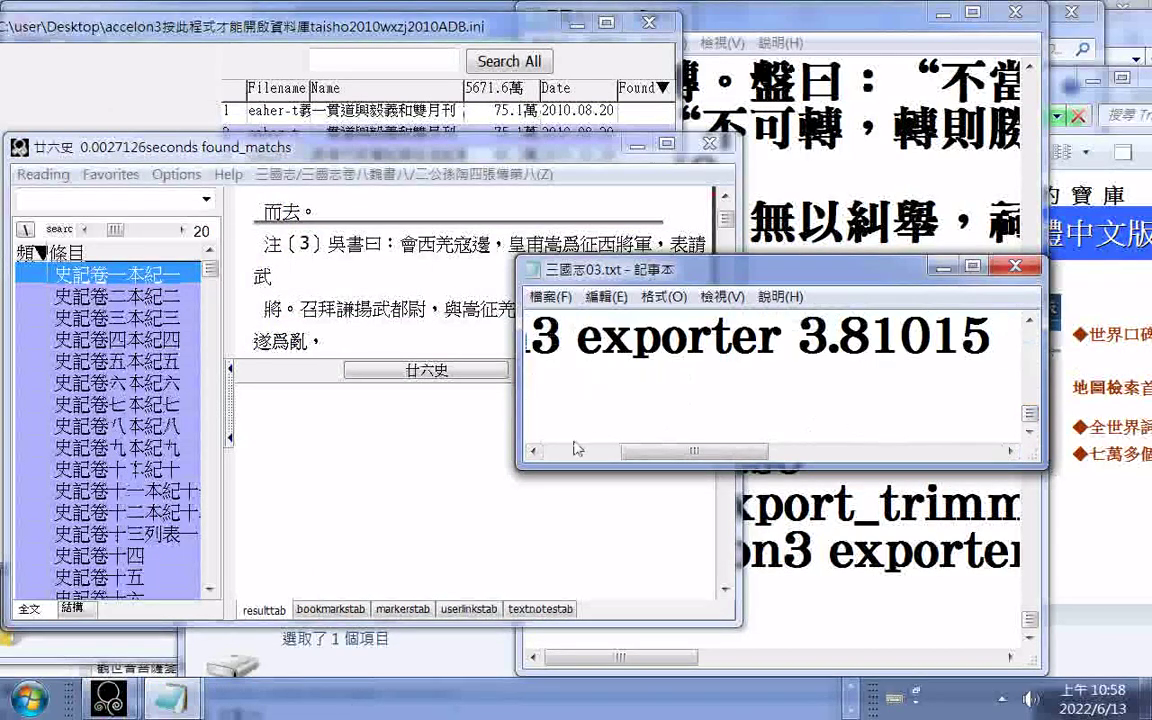
left_click_drag(640, 452, 563, 455)
scroll(612, 412, "up", 4)
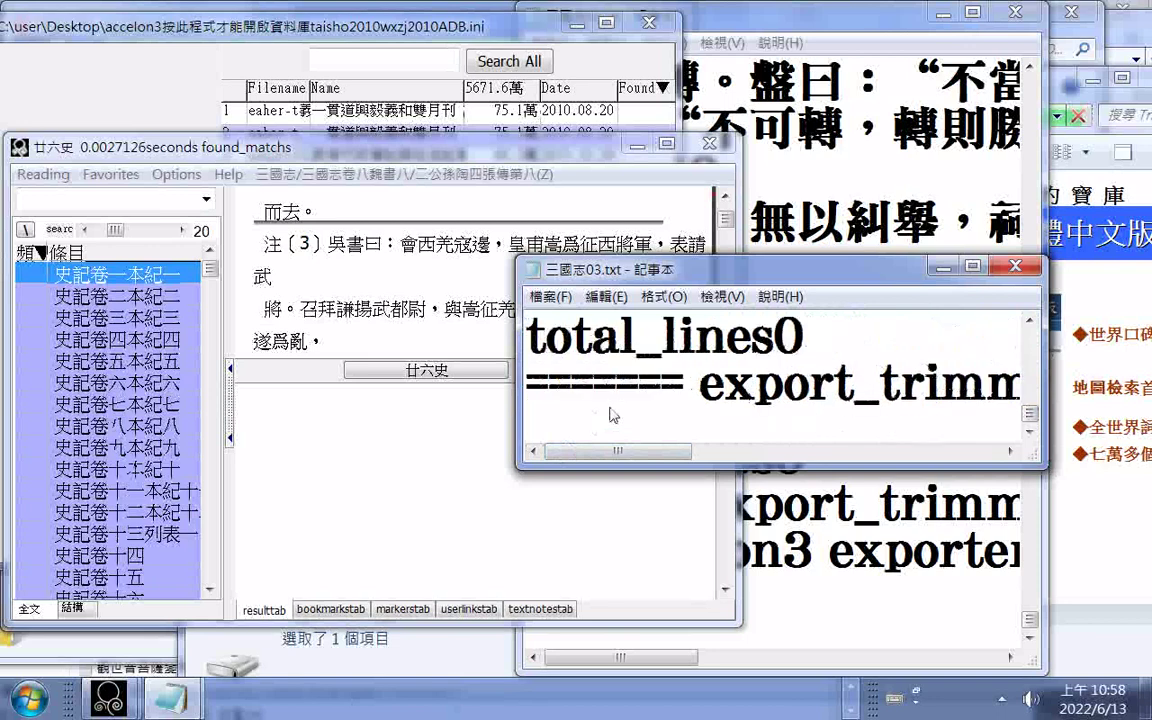
scroll(614, 414, "up", 1)
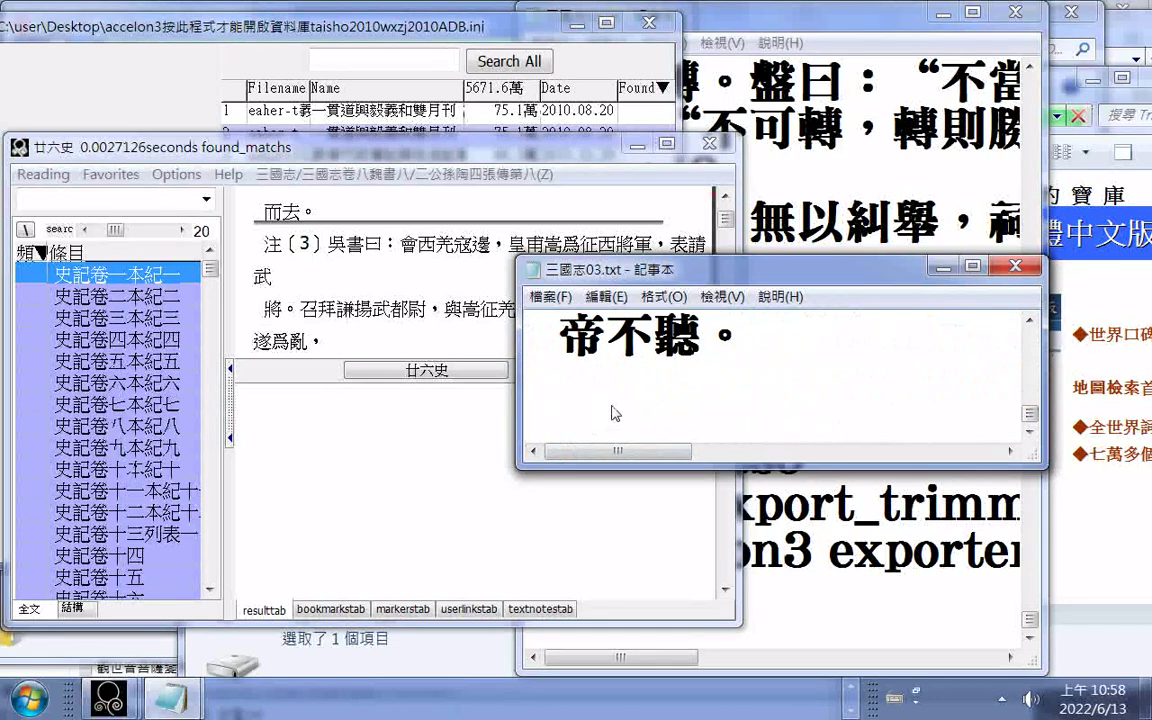
scroll(614, 413, "up", 1)
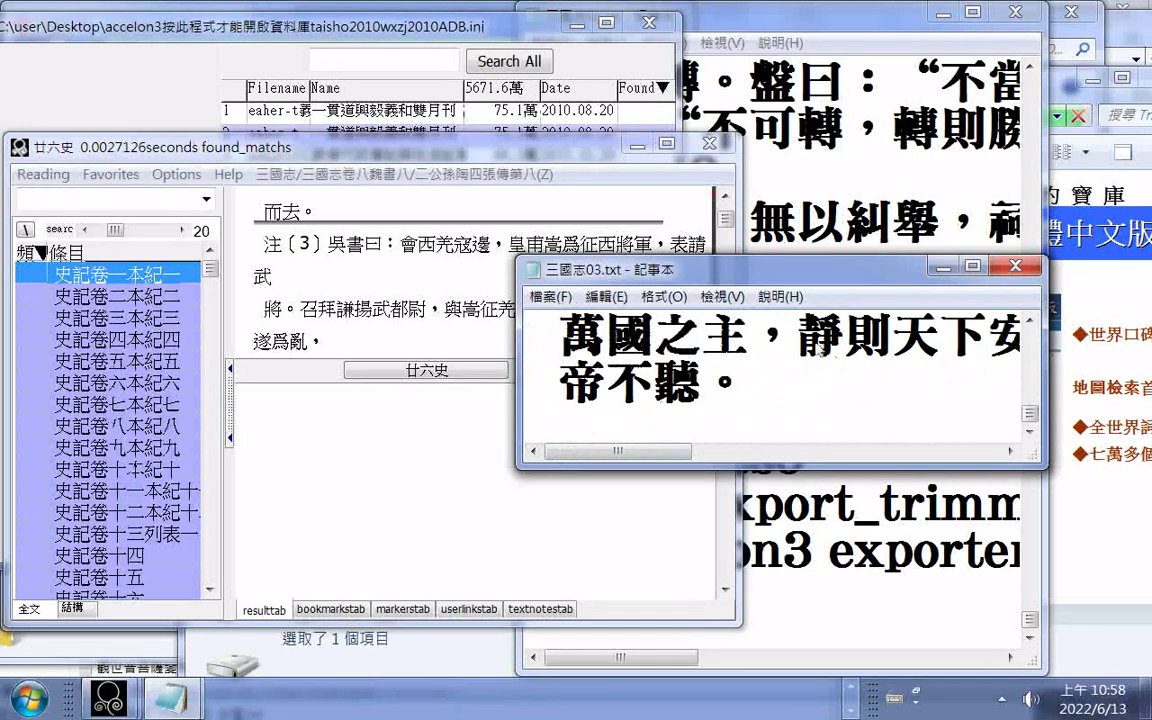
left_click_drag(797, 335, 828, 368)
right_click(668, 386)
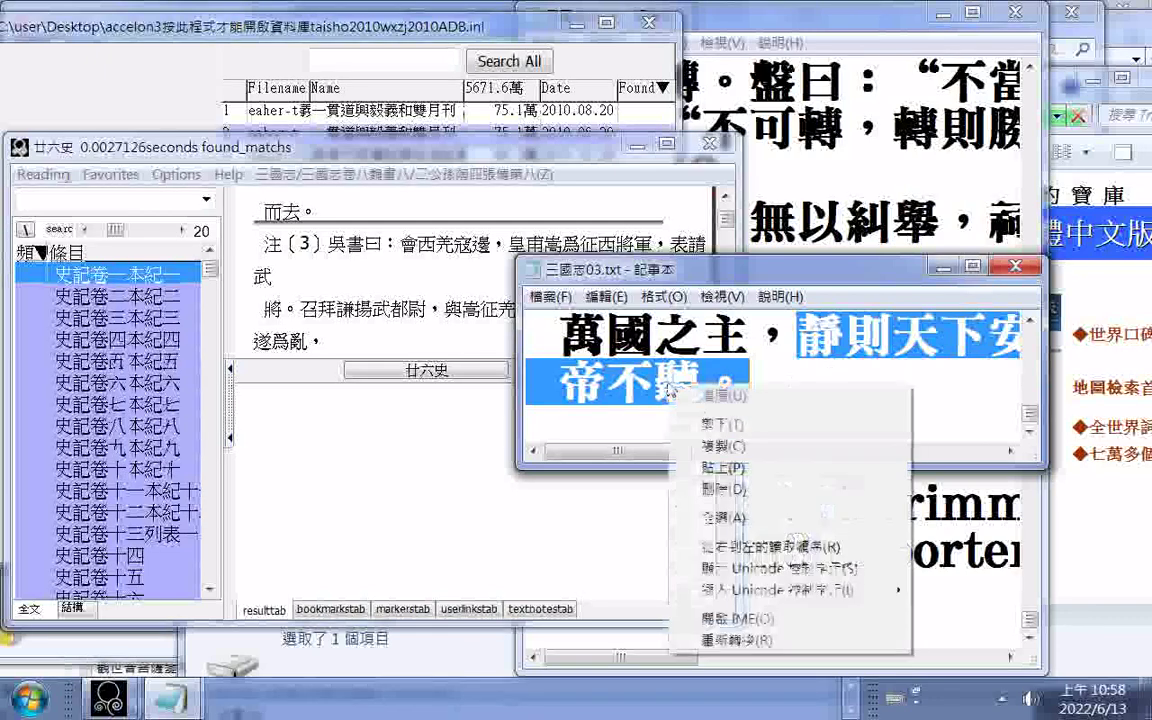
left_click(745, 445)
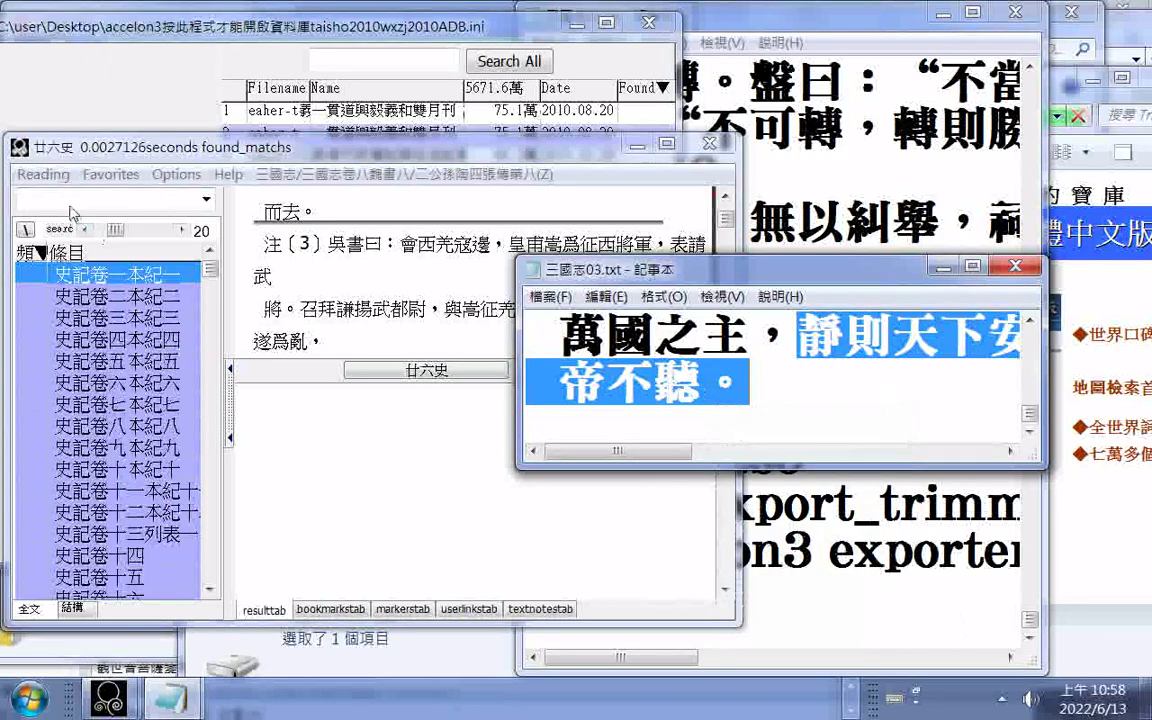
Step: Search 廿六史 for the copied passage beginning 靜則天下安
left_click(72, 207)
right_click(72, 207)
left_click(140, 280)
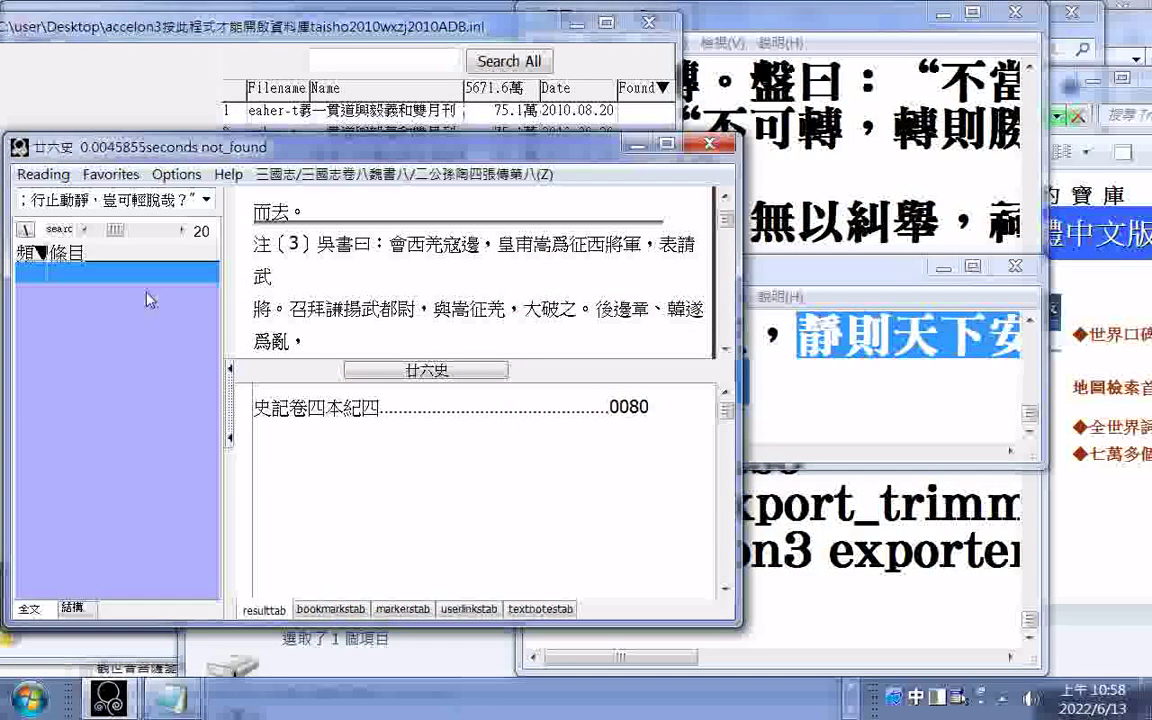
Step: Shorten the 廿六史 search phrase by removing everything from 豈可輕脫哉 onward, so that it ends at 行止動靜，
left_click(306, 308)
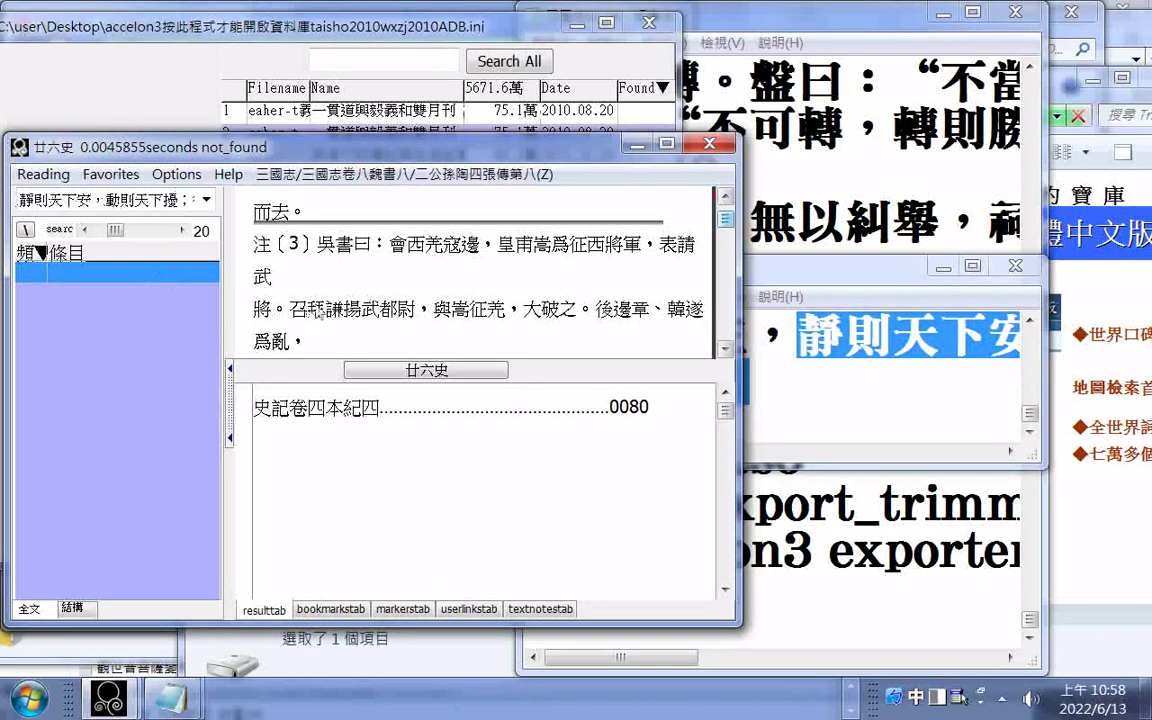
left_click(161, 205)
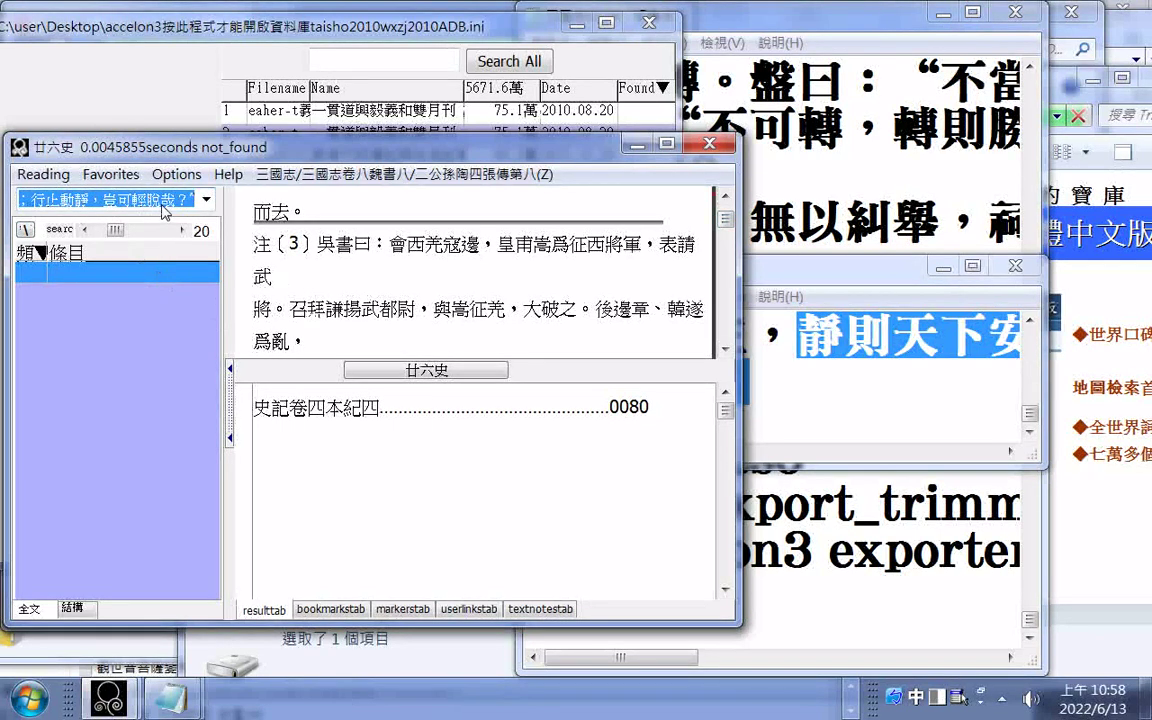
left_click(162, 205)
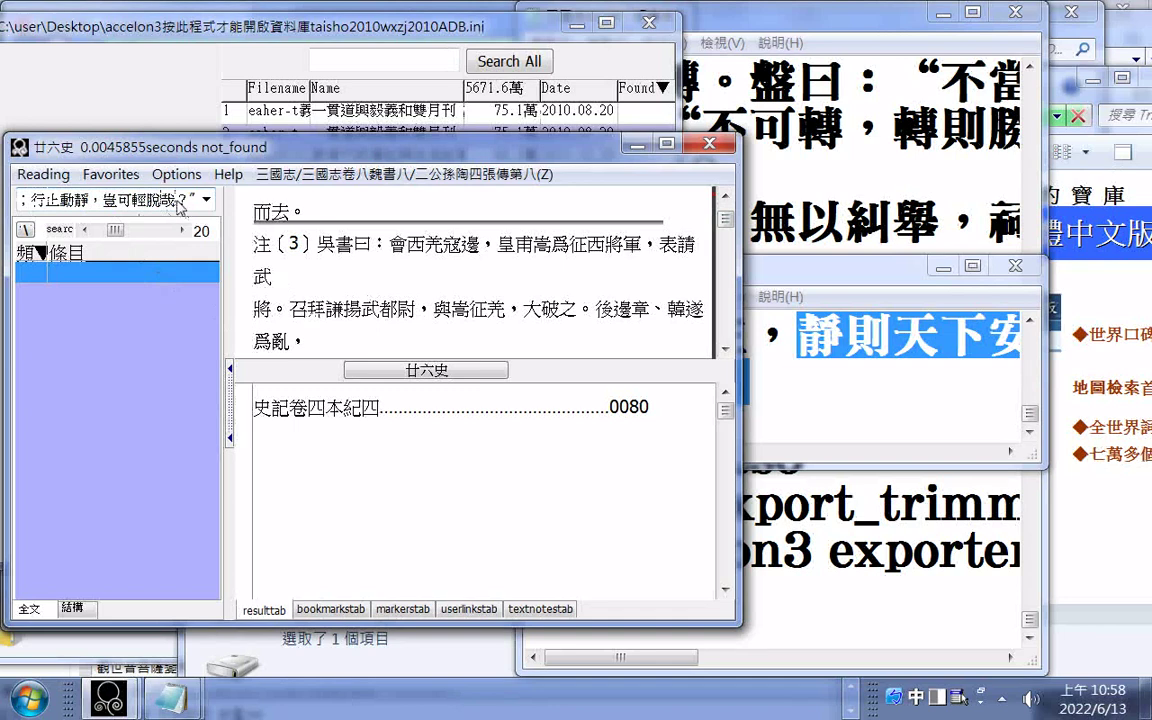
scroll(180, 205, "up", 1)
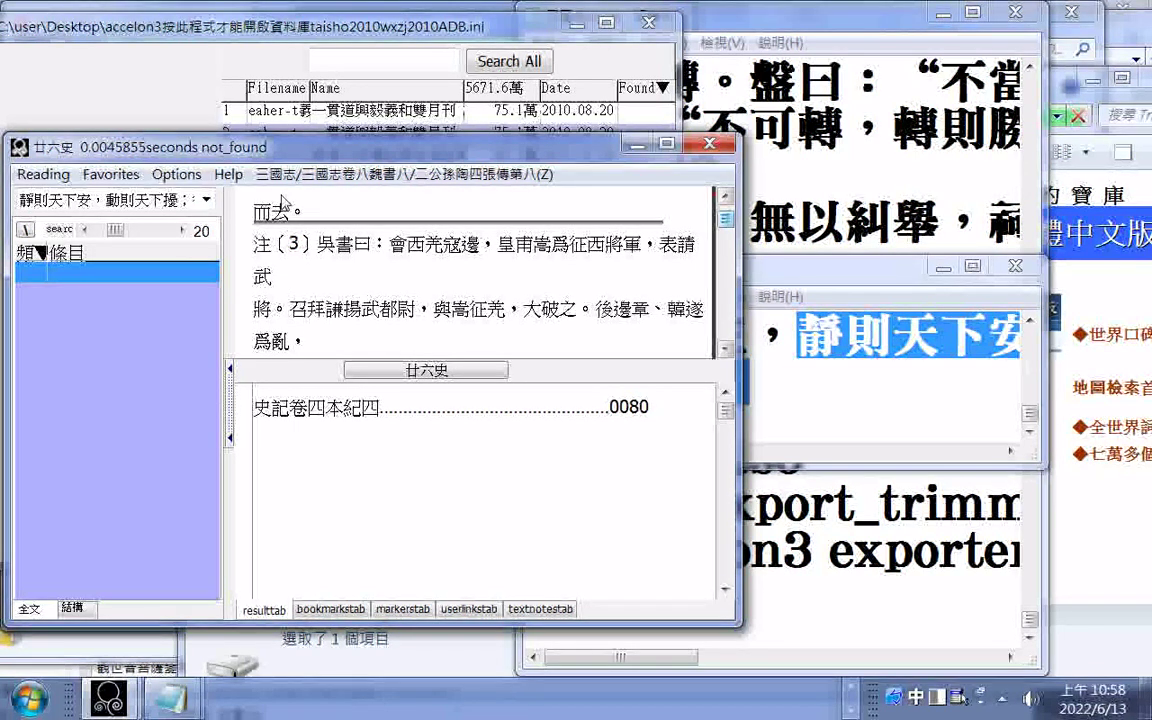
scroll(108, 203, "down", 1)
left_click(108, 205)
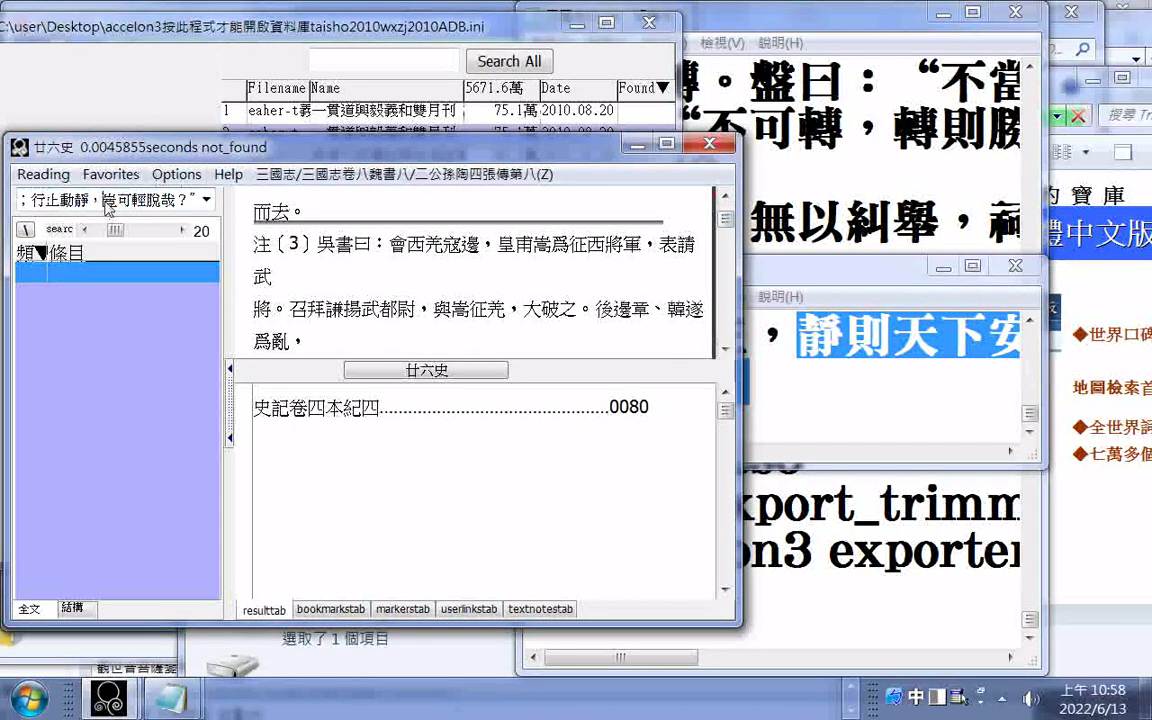
left_click_drag(108, 205, 247, 185)
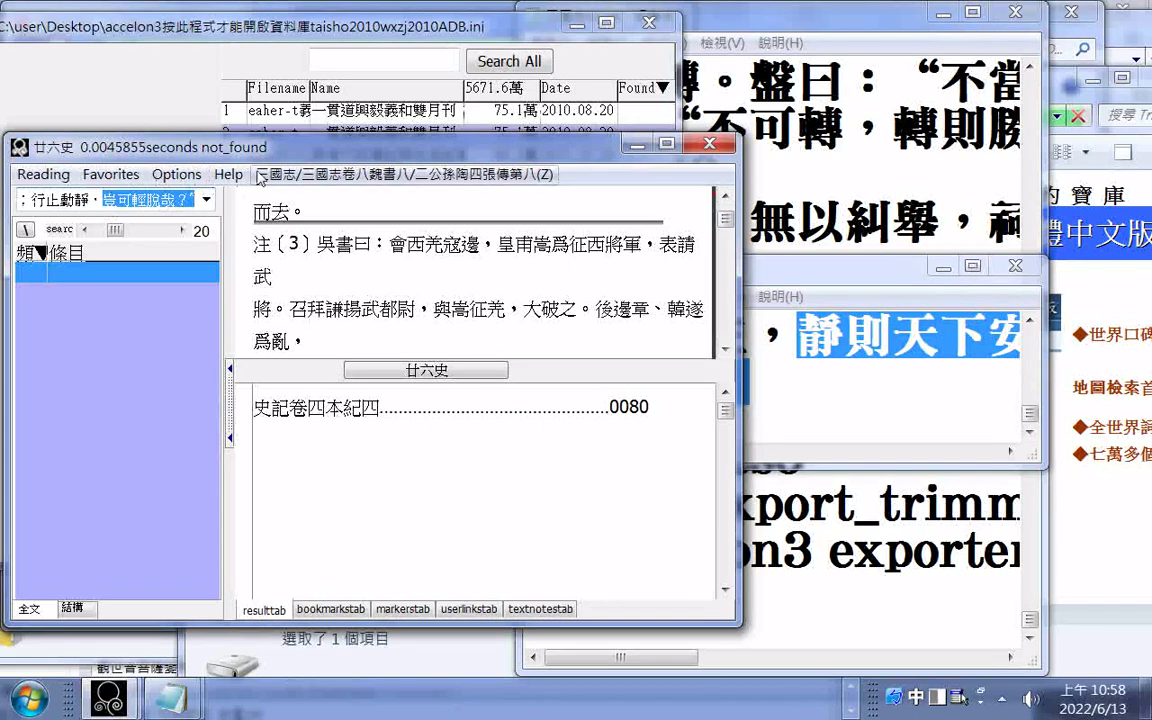
key("BackSpace")
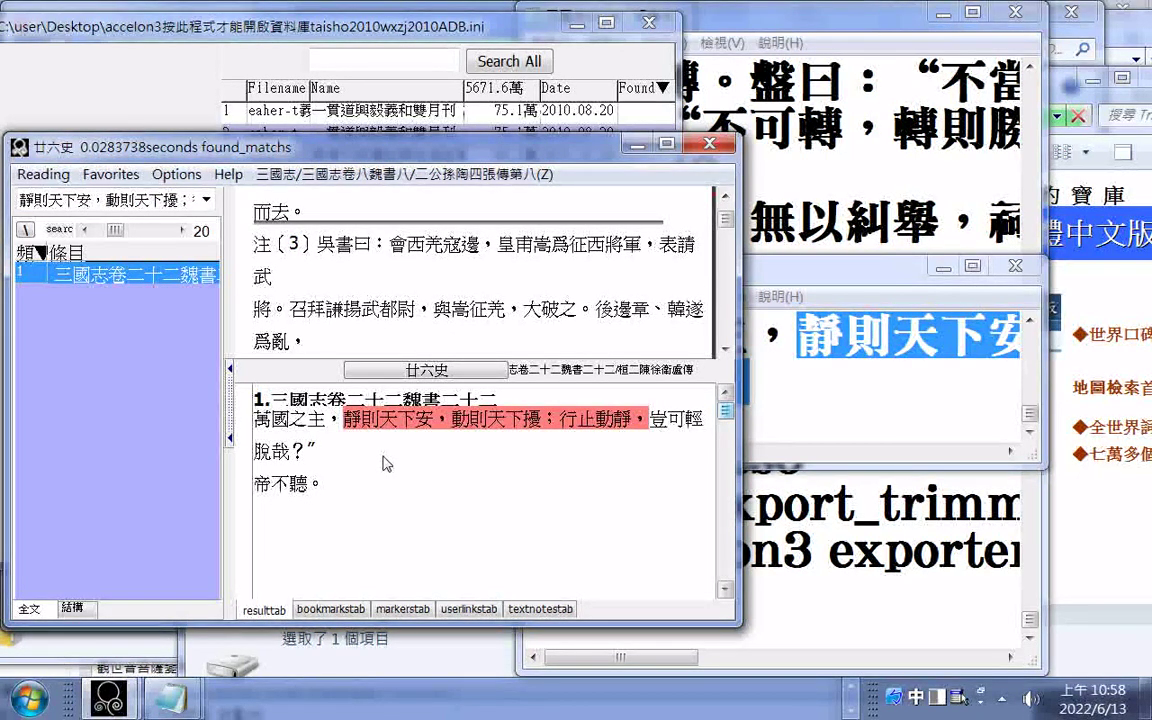
Step: Open the found passage in 三國志卷二十二 and position the reading text to start at 帝不聽。
double_click(281, 484)
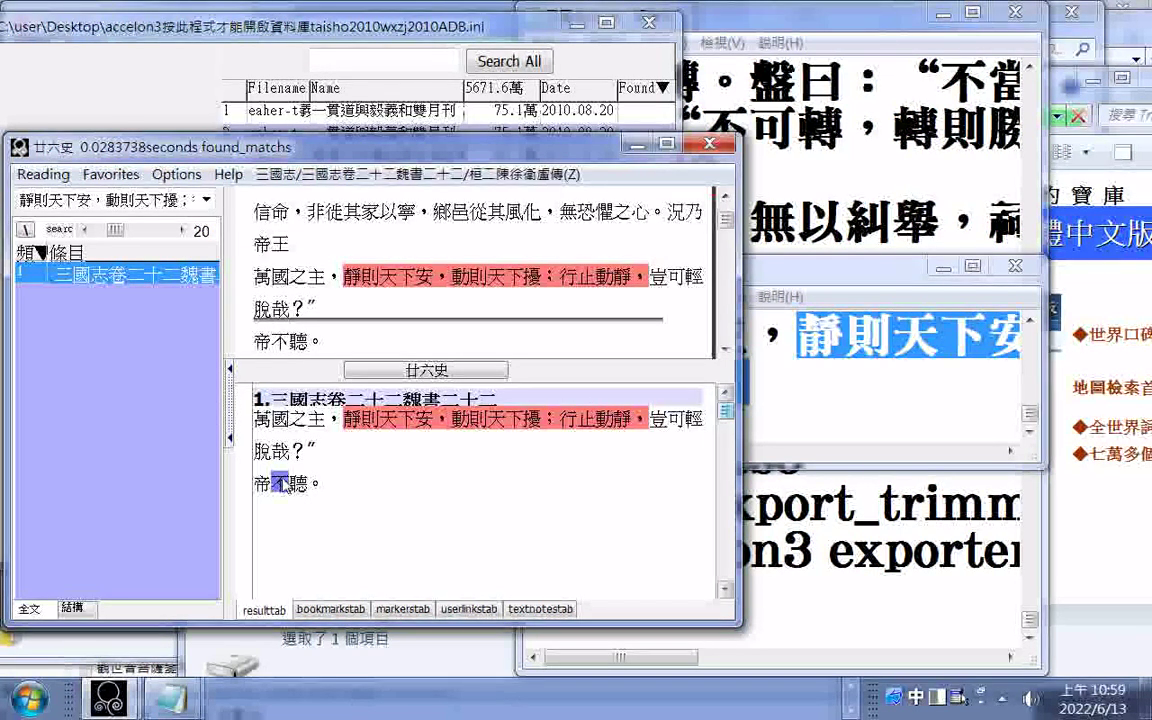
mouse_move(465, 152)
left_mouse_down()
mouse_move(477, 152)
mouse_move(470, 146)
left_mouse_up()
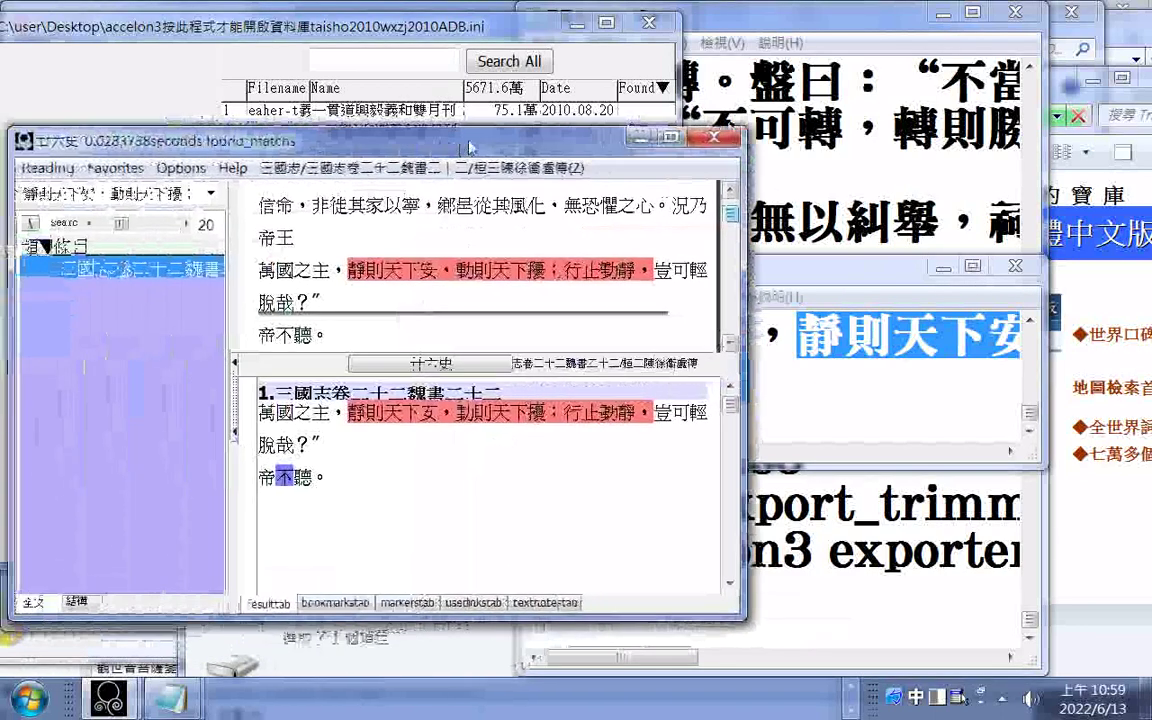
left_click(732, 344)
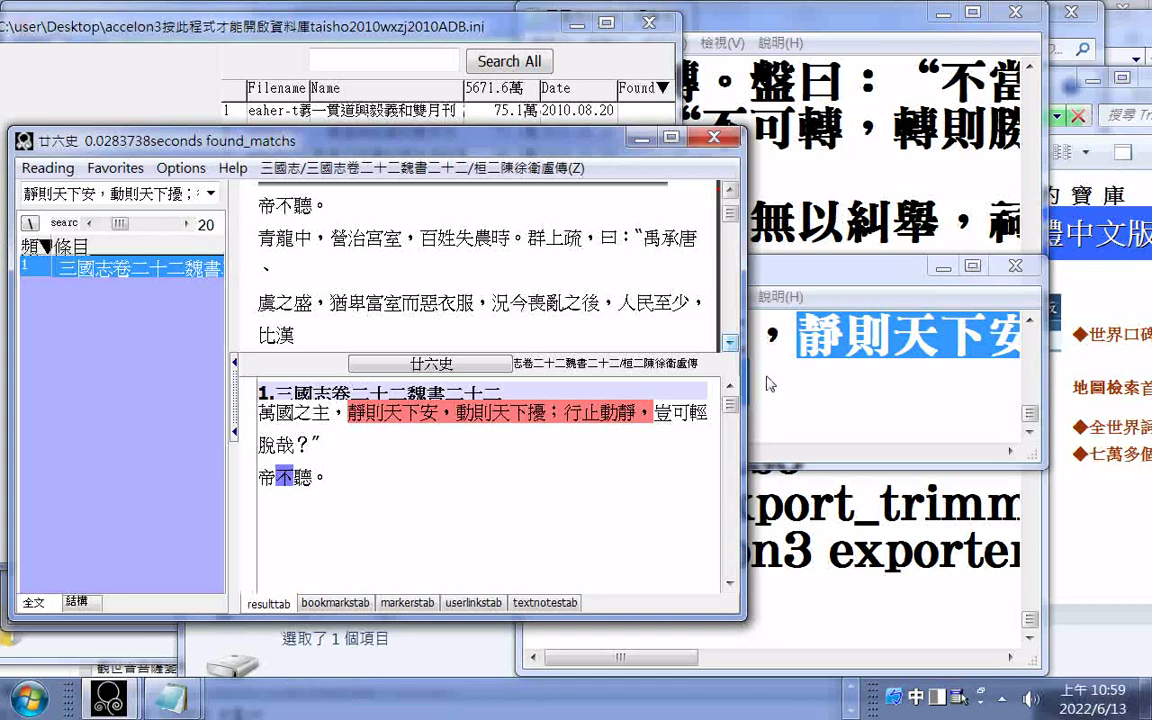
Step: Export the text from 帝不聽。 onward as 三國志04.txt on Transcend (H:), and clear the search phrase in 廿六史
left_click(48, 168)
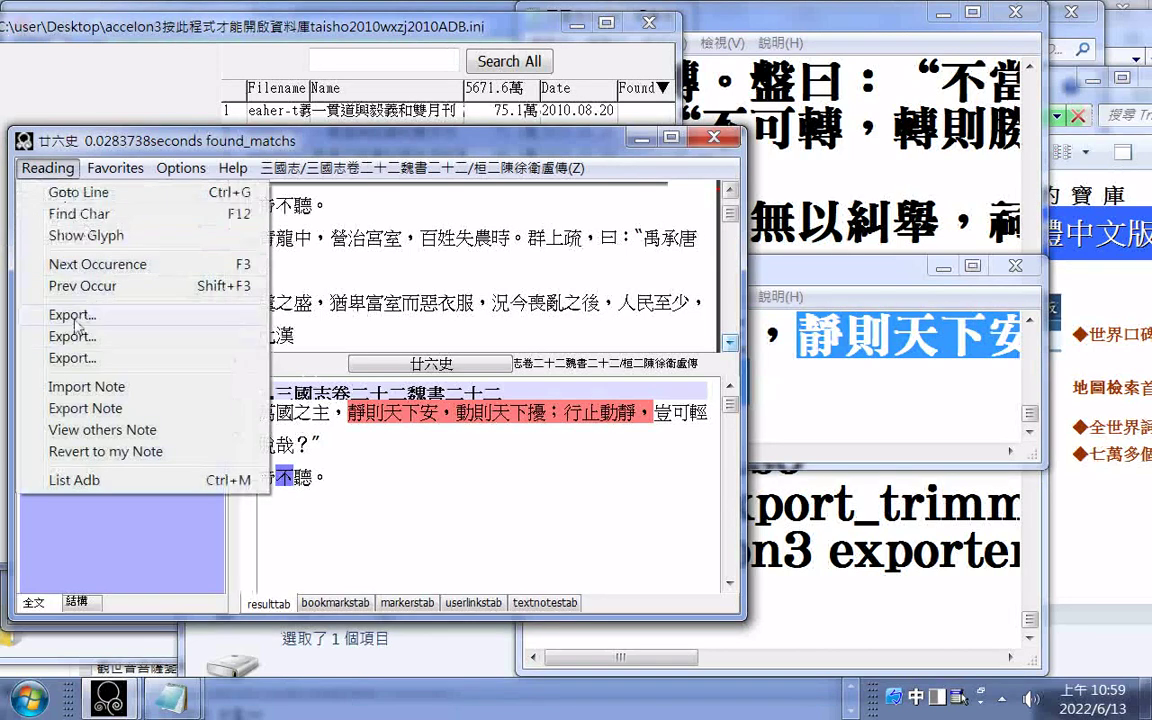
left_click(75, 317)
left_click_drag(275, 471, 780, 470)
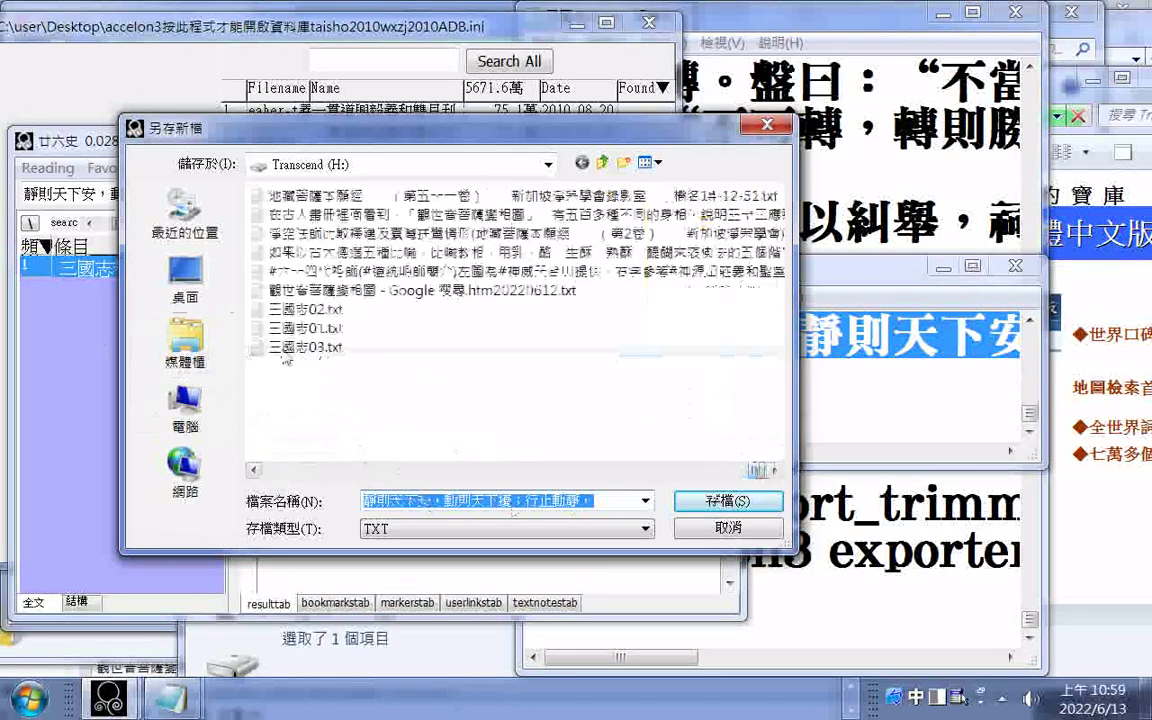
left_click(286, 350)
left_click(423, 503)
left_click(412, 502)
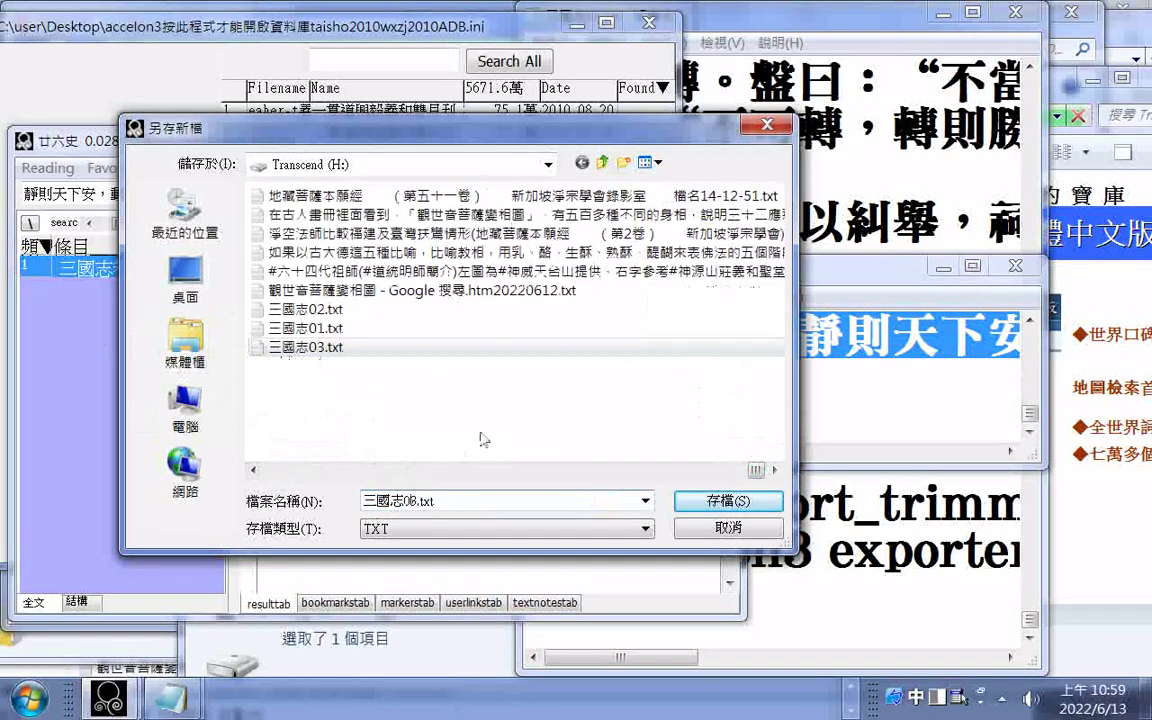
key("Return")
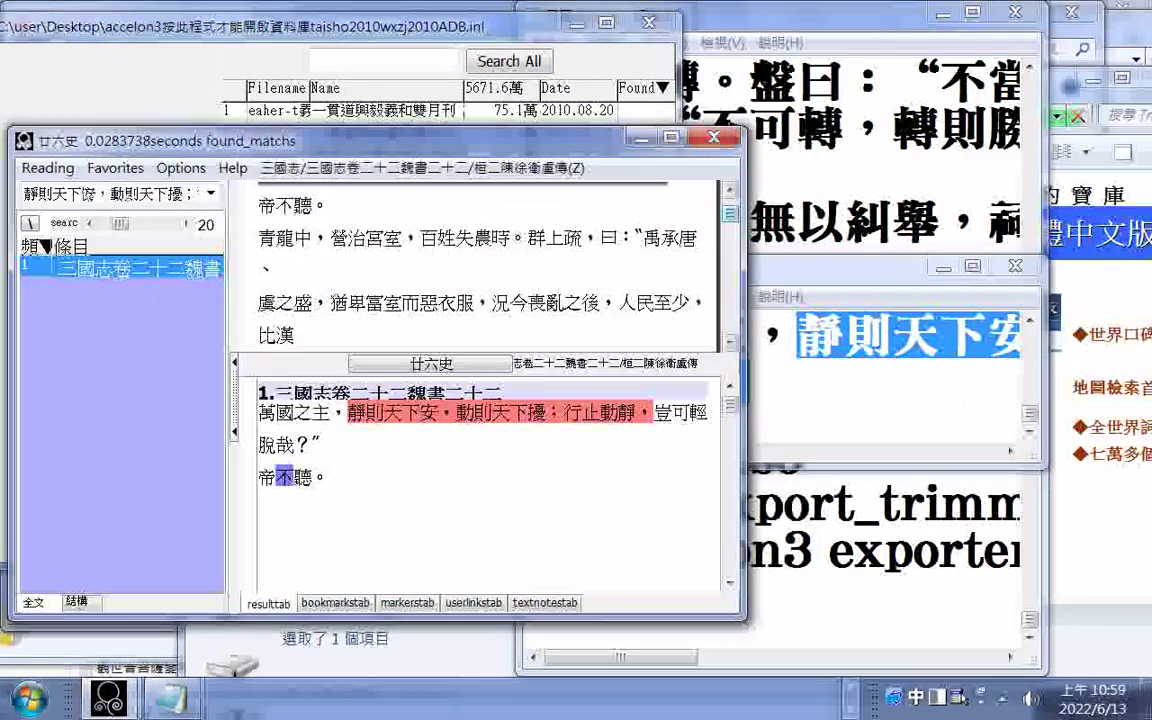
key("Delete")
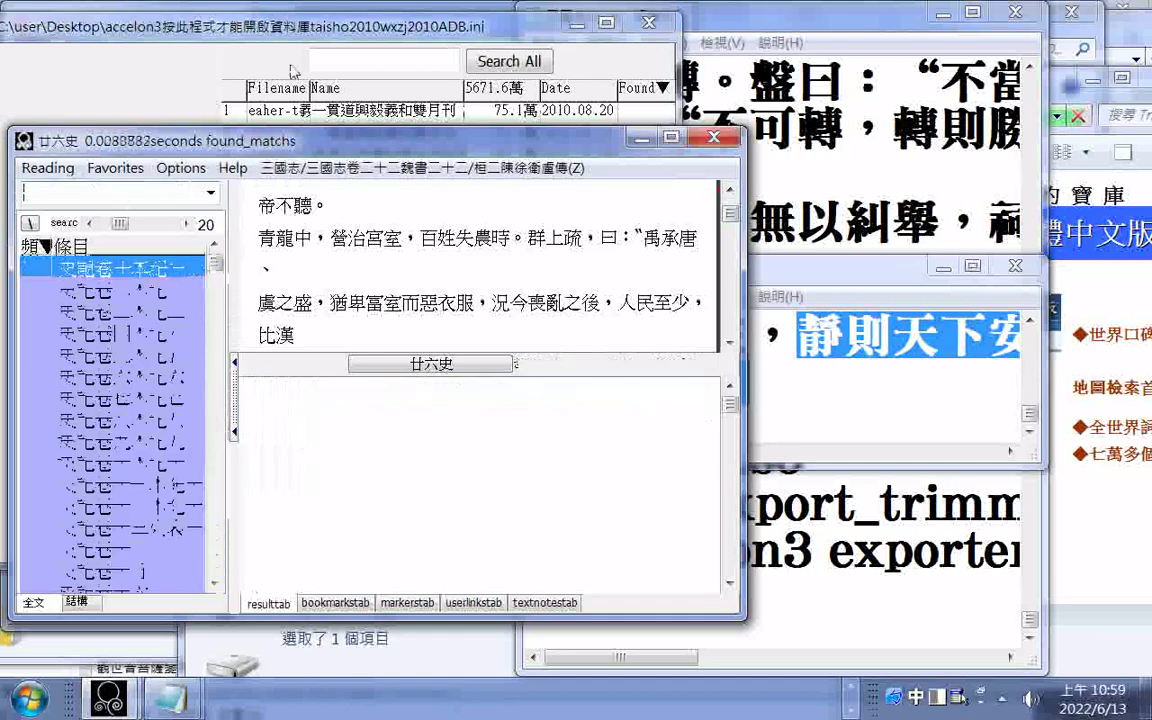
Step: Reopen the export file list and open 三國志04.txt in Notepad (記事本)
left_click(48, 168)
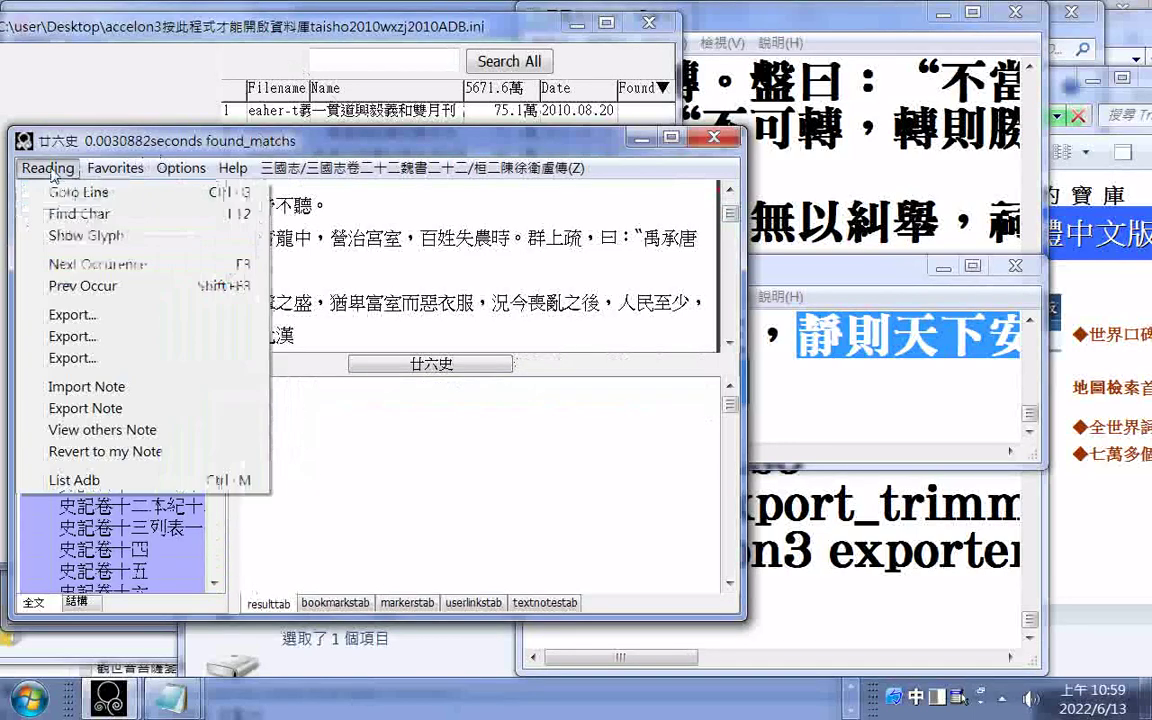
left_click(88, 318)
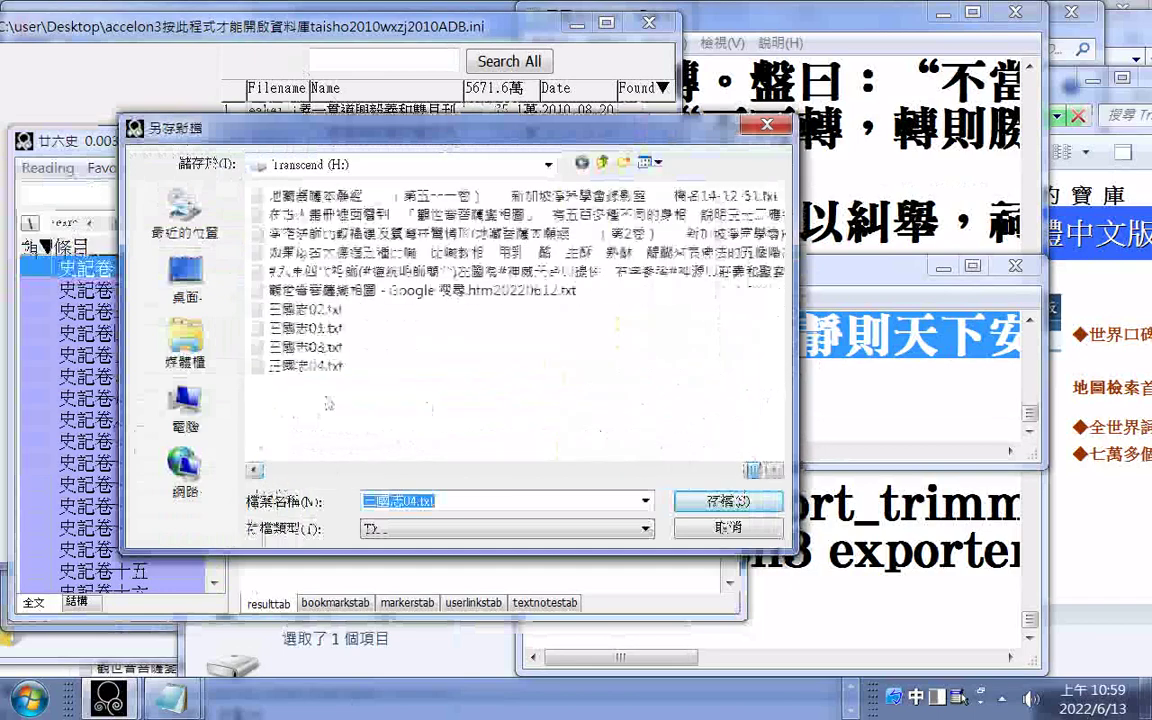
right_click(322, 366)
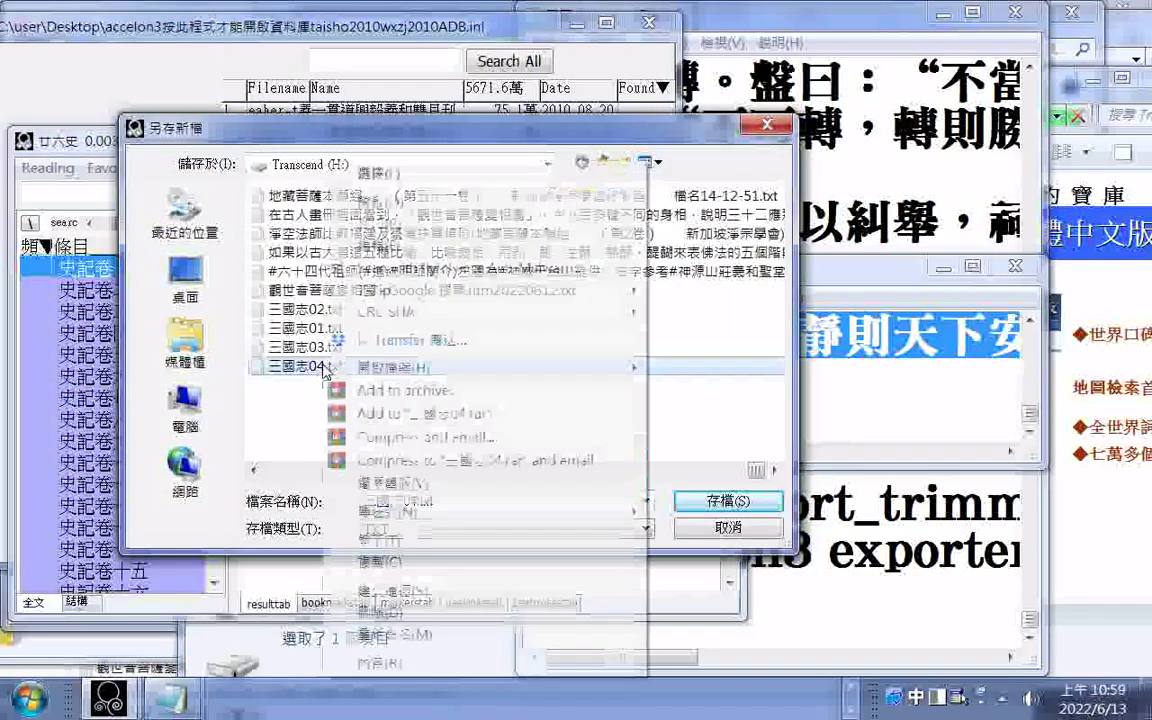
mouse_move(480, 368)
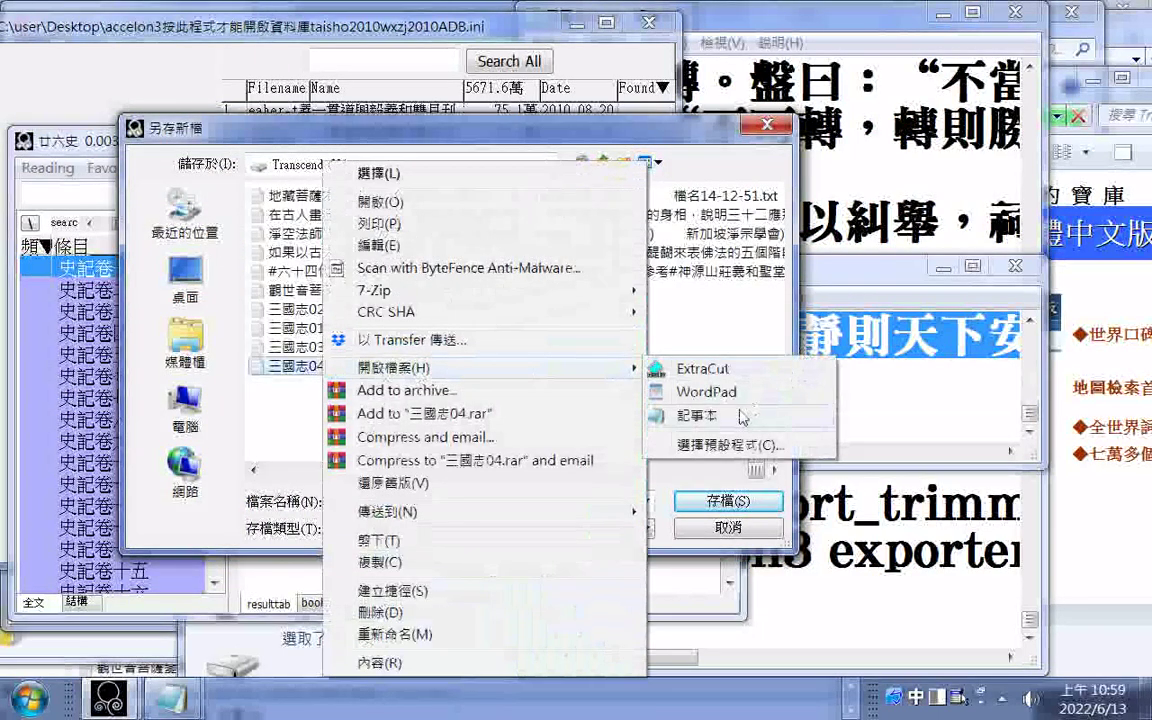
left_click(676, 415)
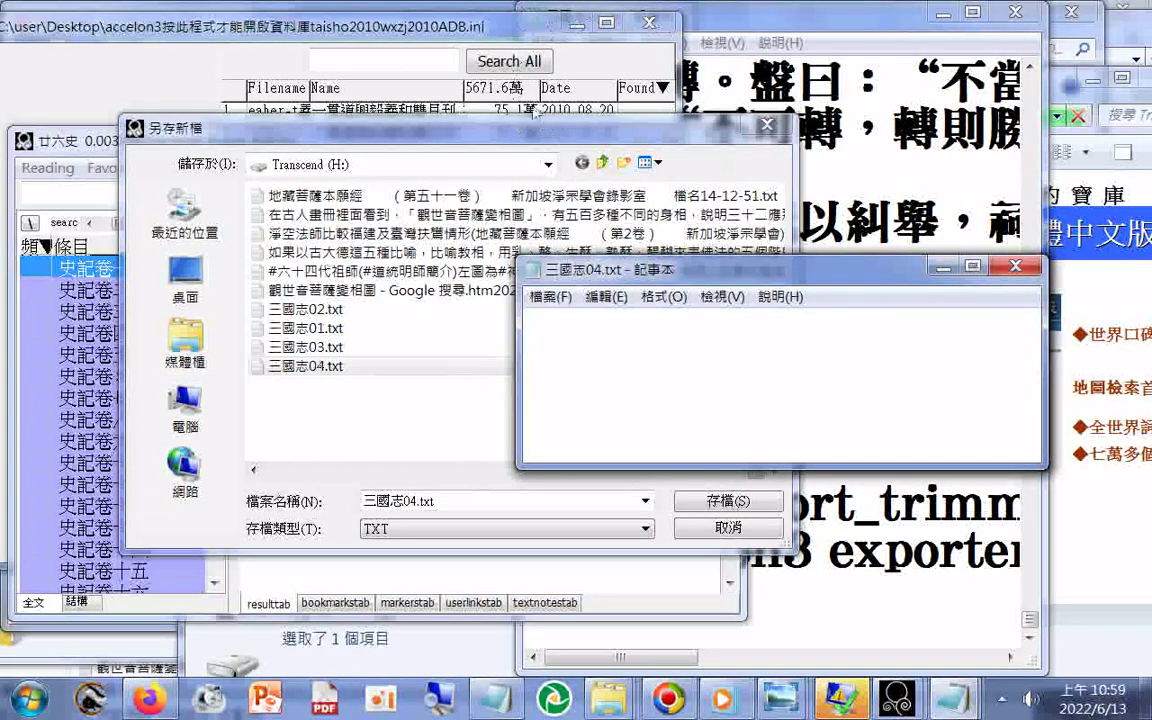
key("ctrl+v")
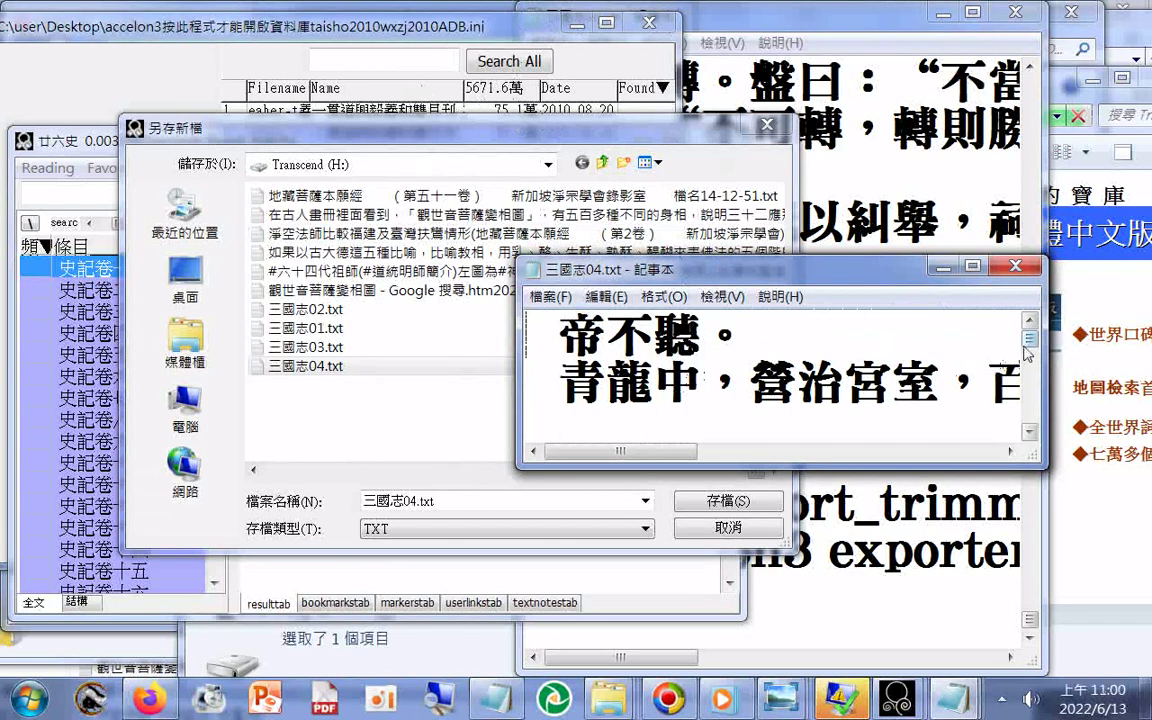
Step: Copy the last text line of 三國志04.txt, the one starting with 朗兄子寵，先主時爲牙
left_click_drag(1030, 345, 1033, 428)
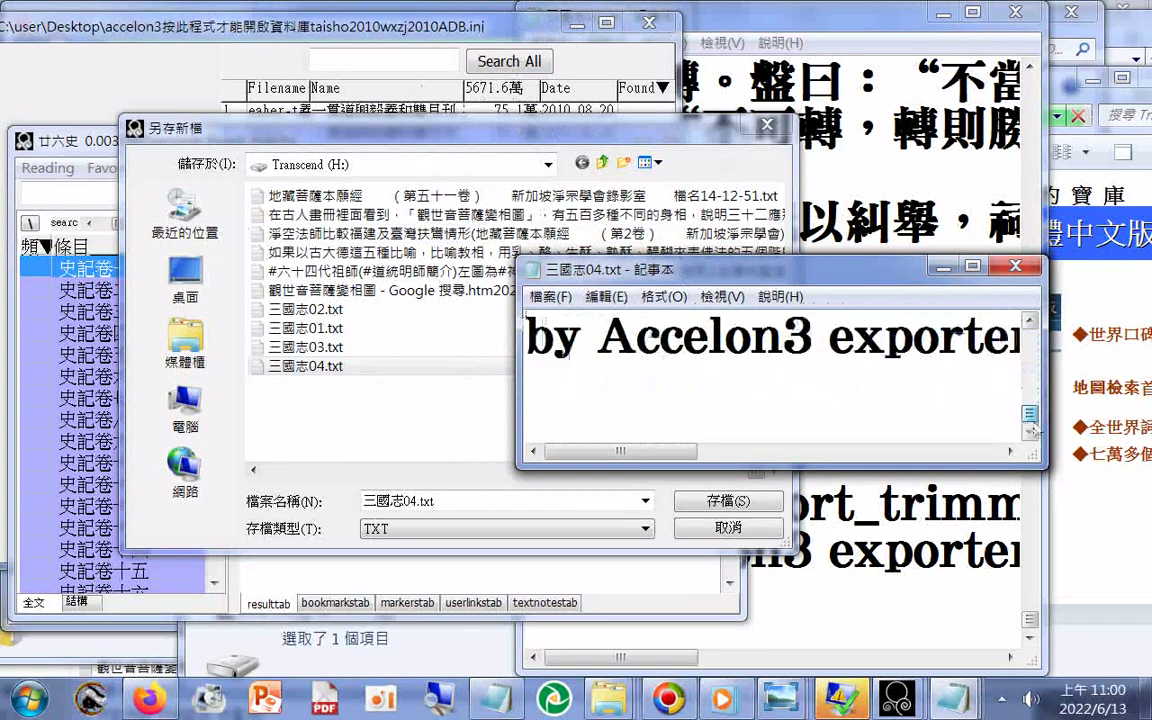
scroll(705, 345, "up", 2)
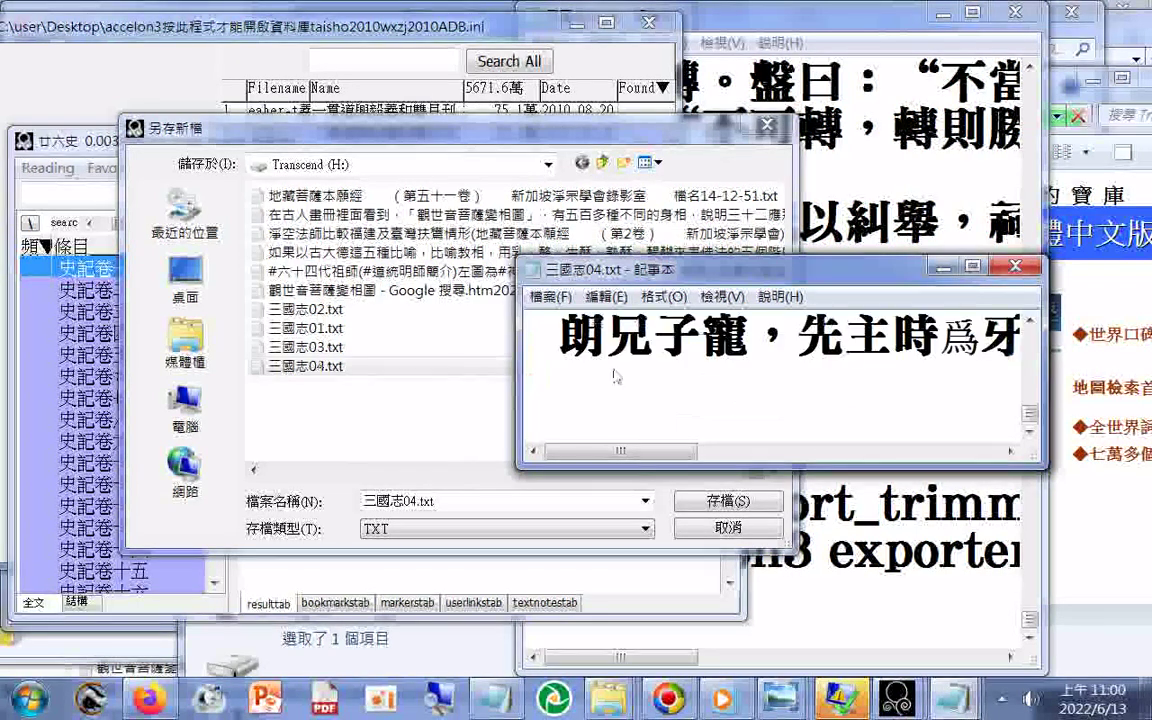
left_click_drag(547, 336, 975, 346)
scroll(992, 396, "down", 1)
scroll(992, 396, "up", 1)
left_click_drag(694, 452, 591, 478)
scroll(640, 397, "down", 1)
key("ctrl+z")
right_click(628, 341)
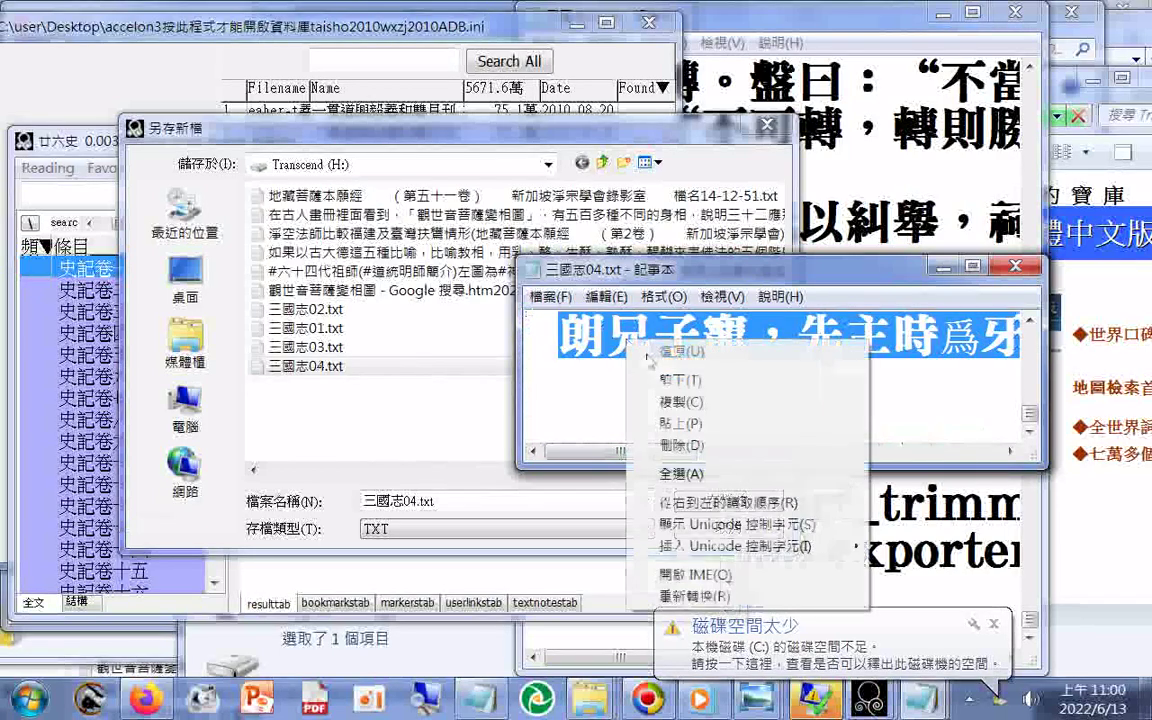
left_click(686, 403)
Step: Cancel the export dialog and search 廿六史 for the copied line starting with 朗兄子寵，先主時爲牙門將
left_click(68, 203)
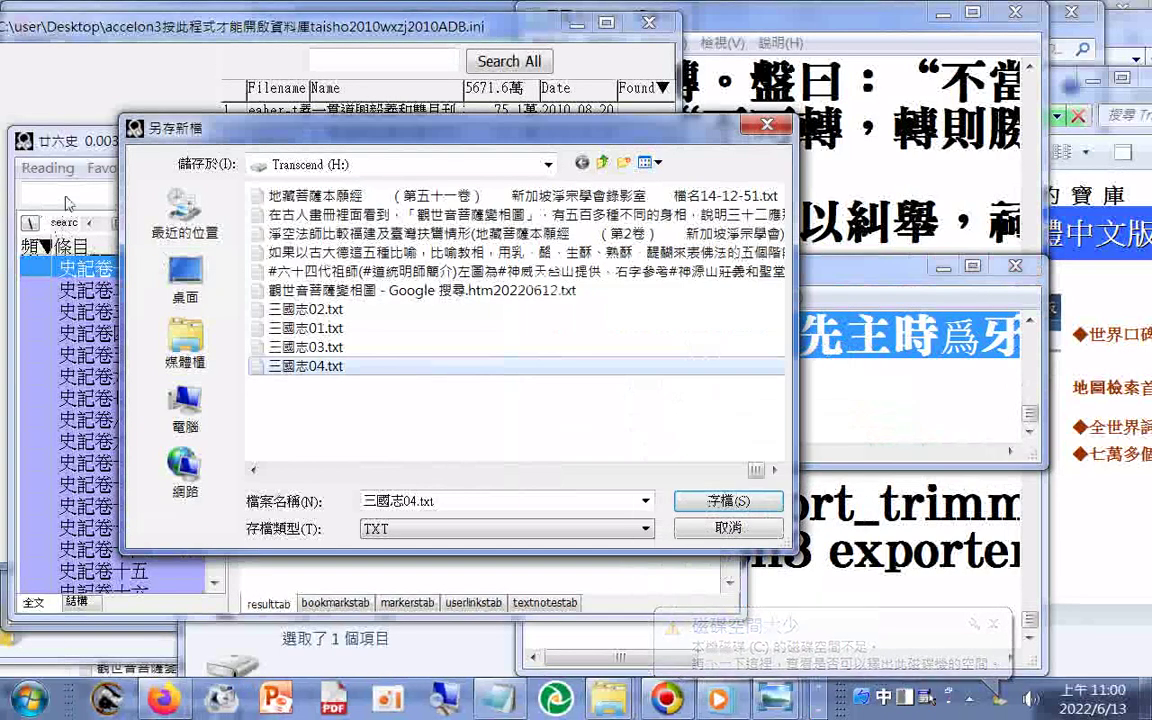
left_click(742, 532)
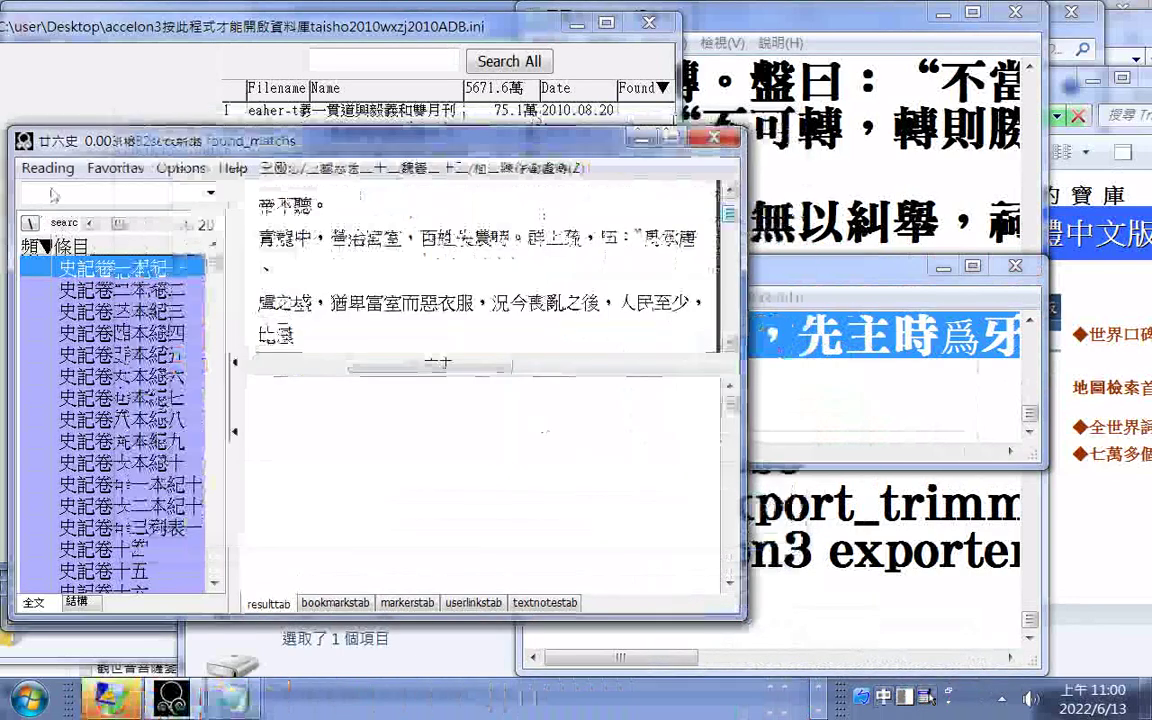
left_click(52, 192)
key("ctrl+v")
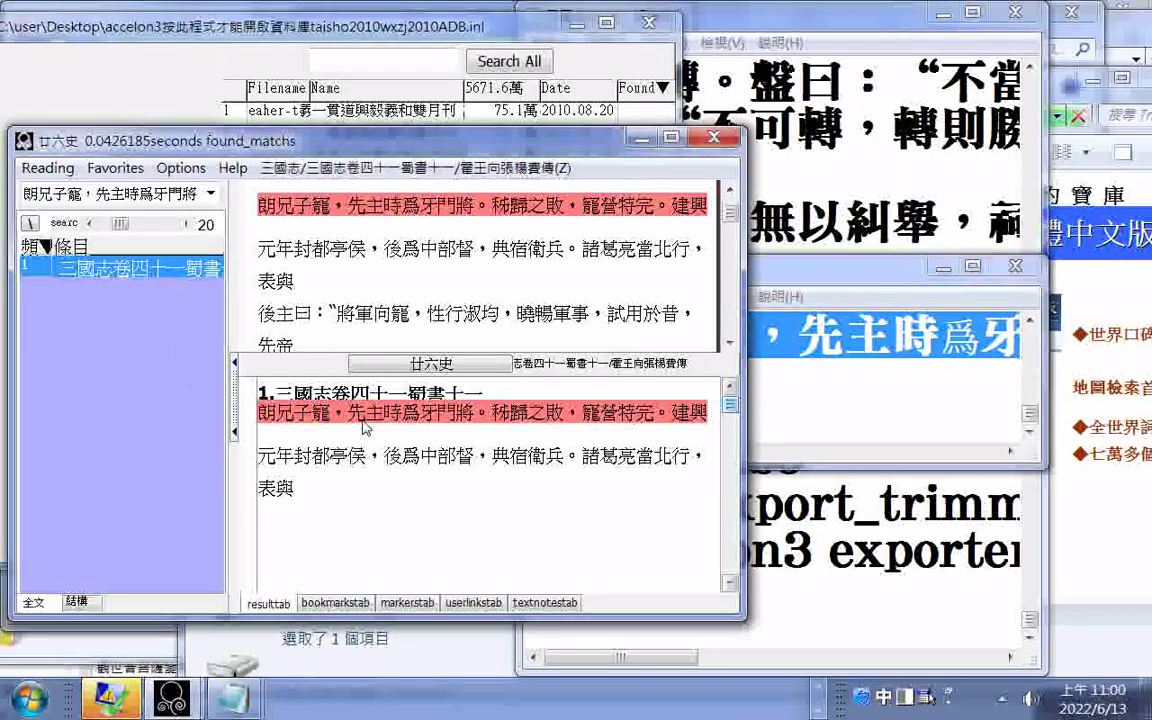
Step: Open the found passage in 三國志卷四十一 with the reading text starting at 朗兄子寵, and clear the search phrase
left_click(424, 420)
left_click(731, 344)
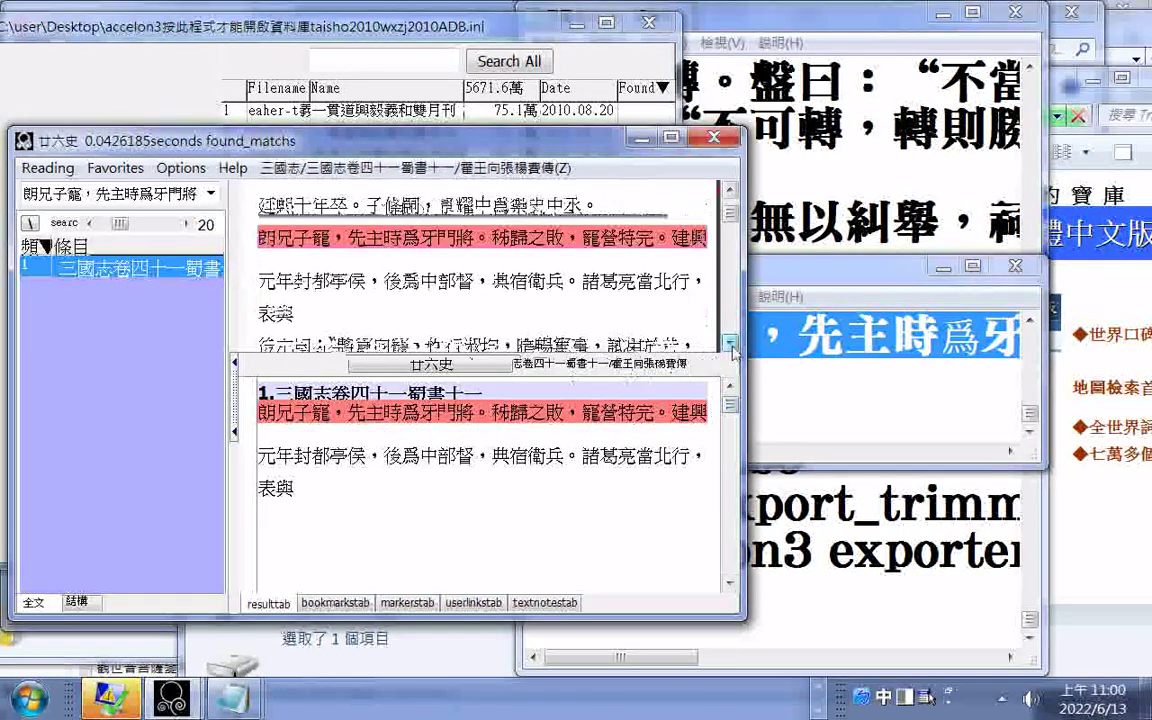
scroll(733, 345, "down", 1)
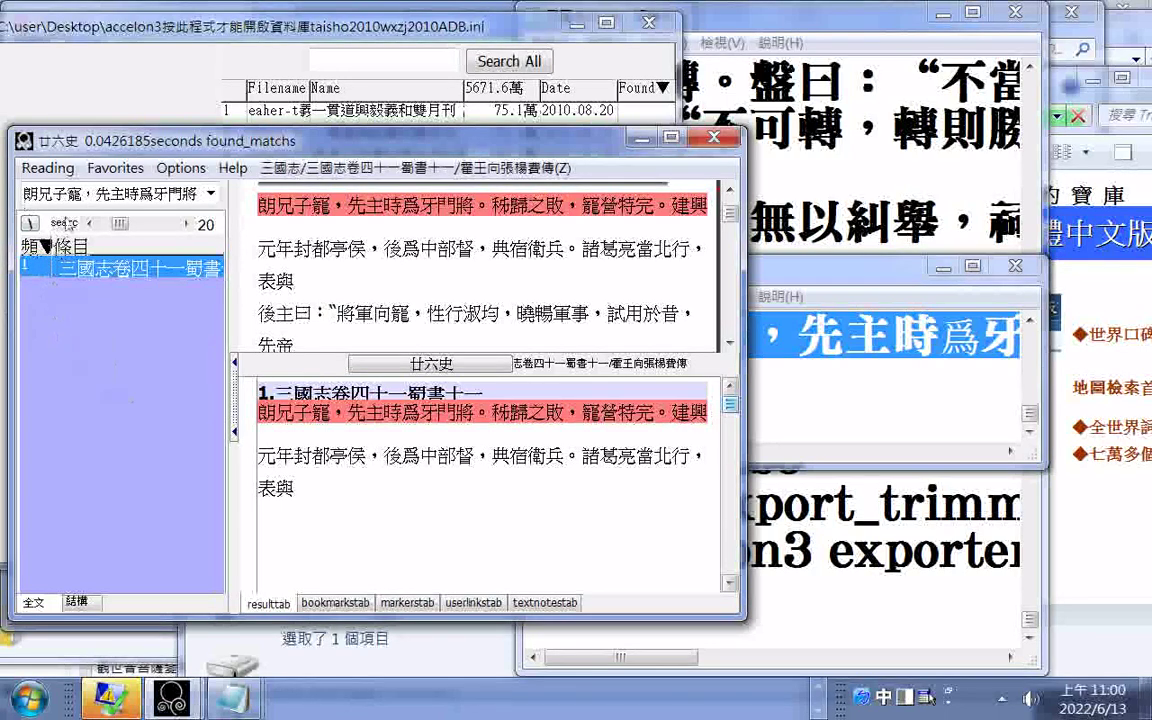
left_click(132, 197)
key("BackSpace")
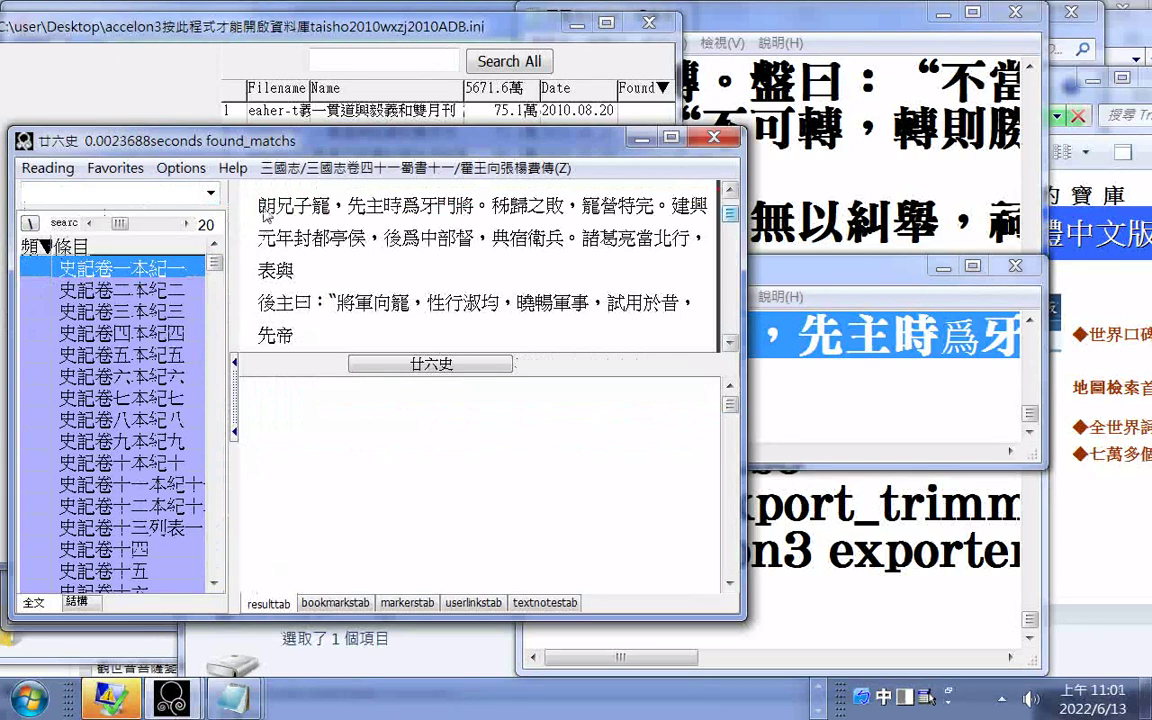
Step: Export the text from 朗兄子寵 onward as 三國志05.txt on Transcend (H:)
left_click_drag(266, 213, 276, 213)
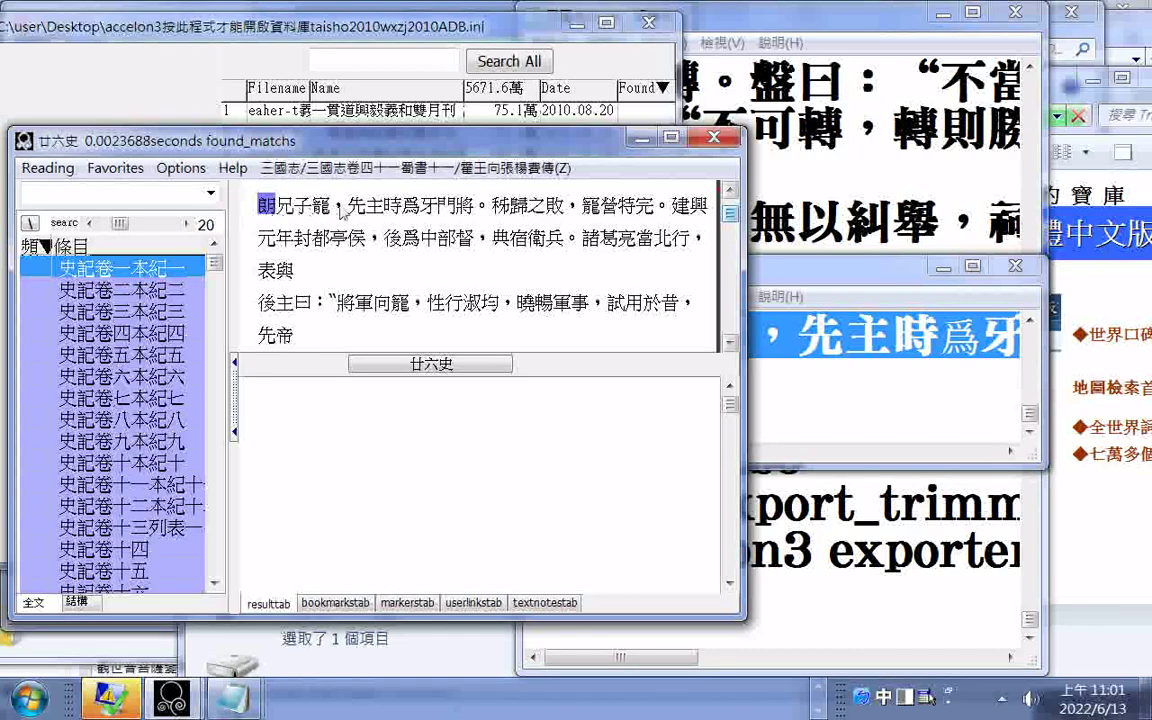
left_click(46, 167)
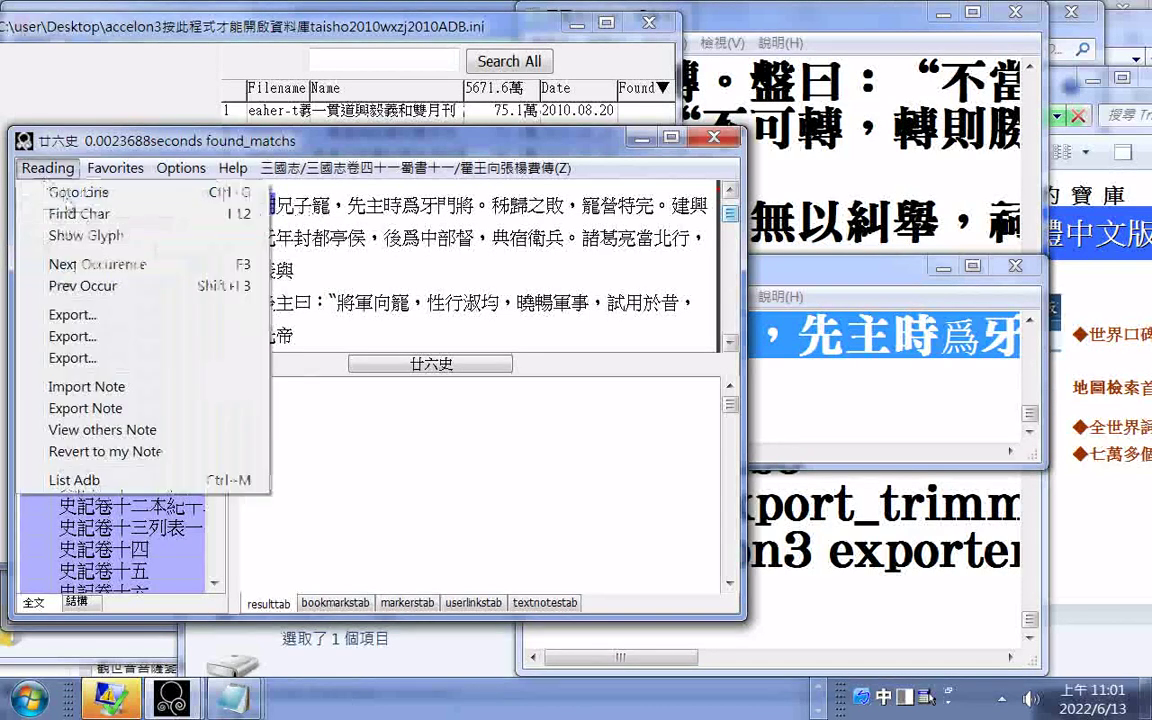
left_click(78, 316)
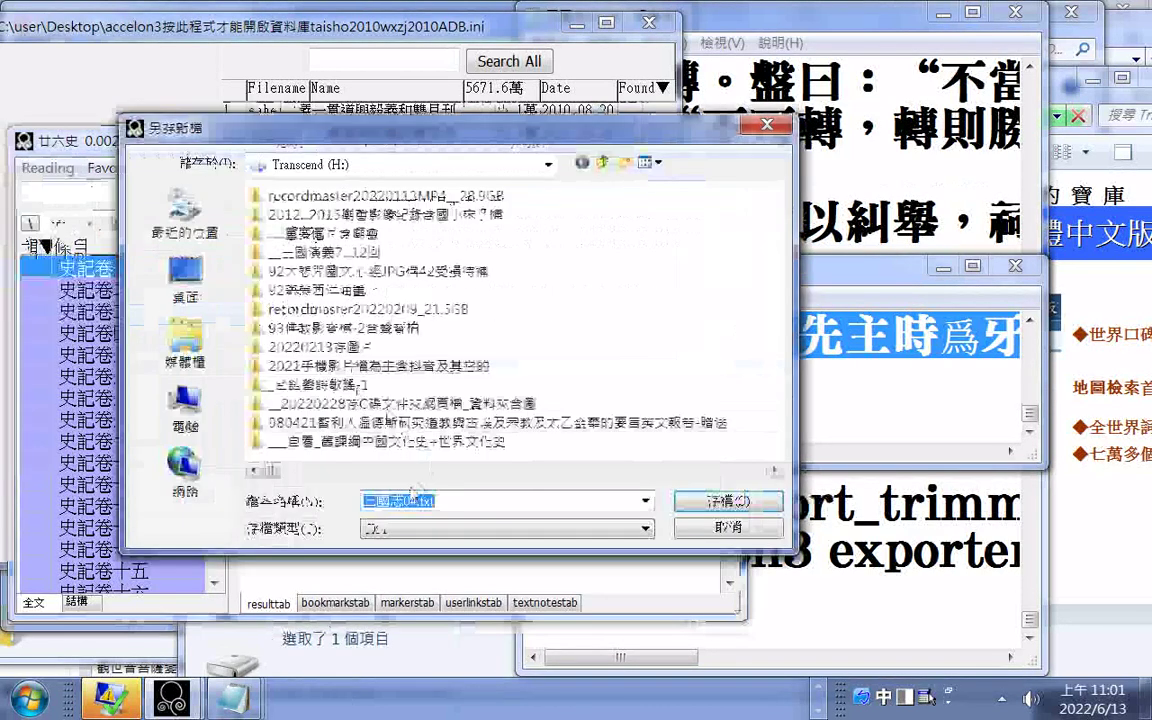
left_click(435, 502)
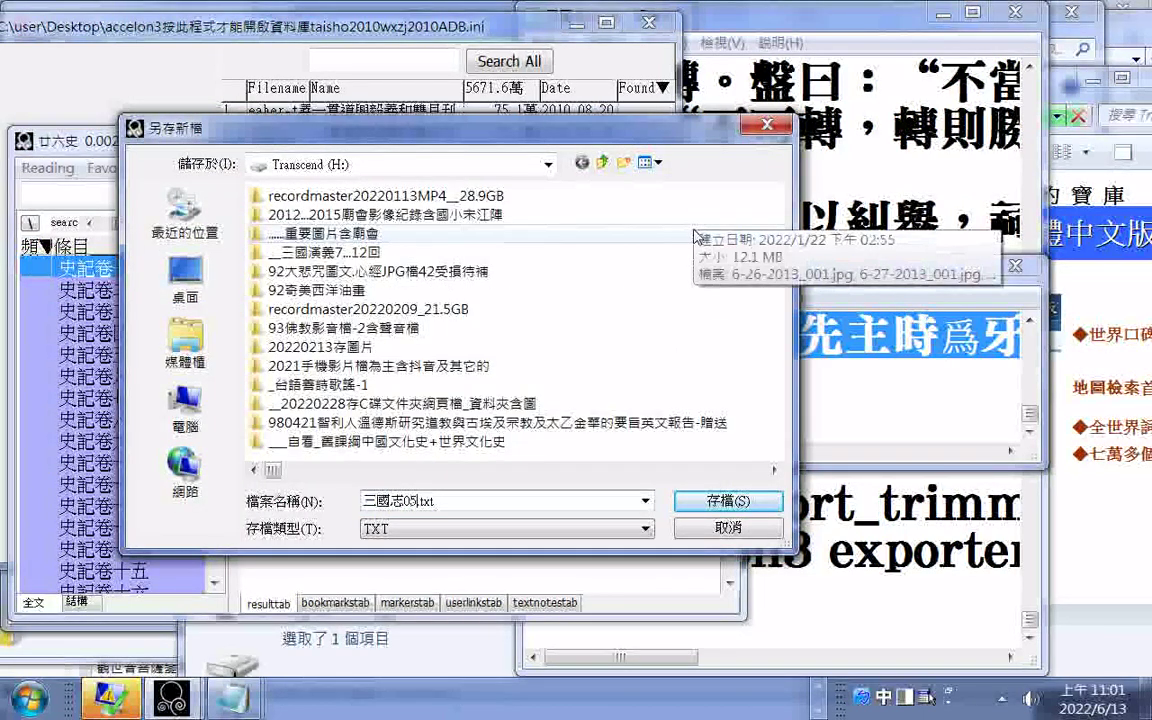
key("Return")
Step: Reopen the export file list and open 三國志05.txt in Notepad (記事本)
left_click(47, 168)
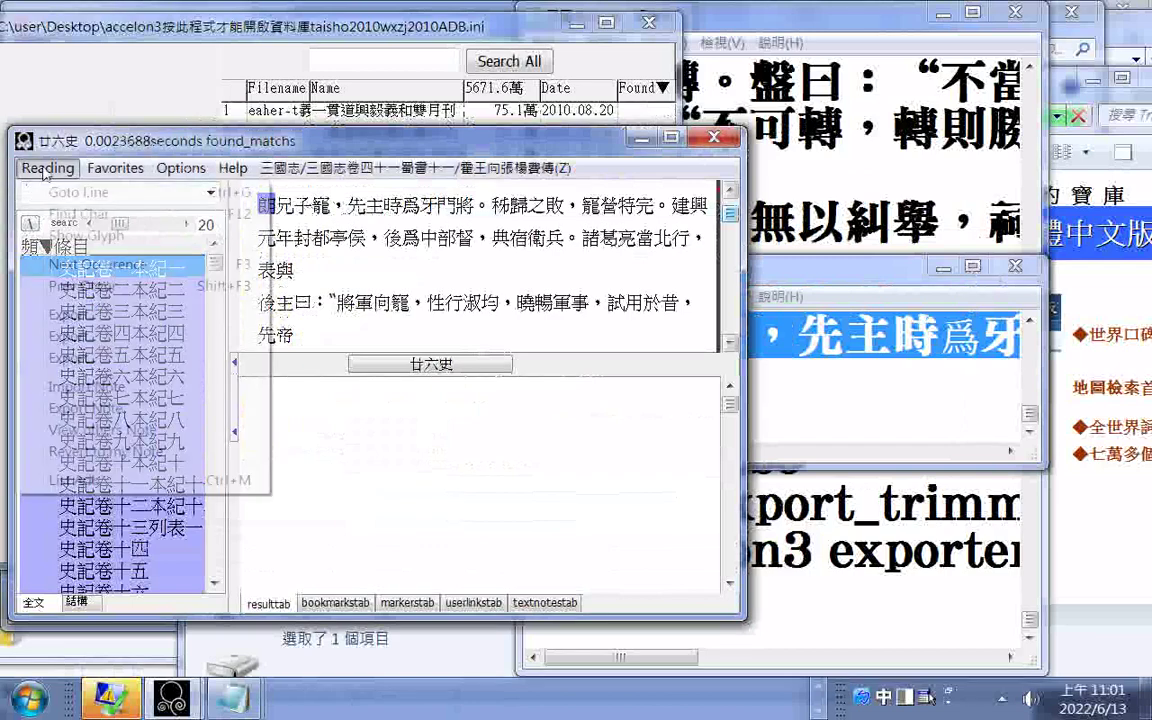
left_click(90, 317)
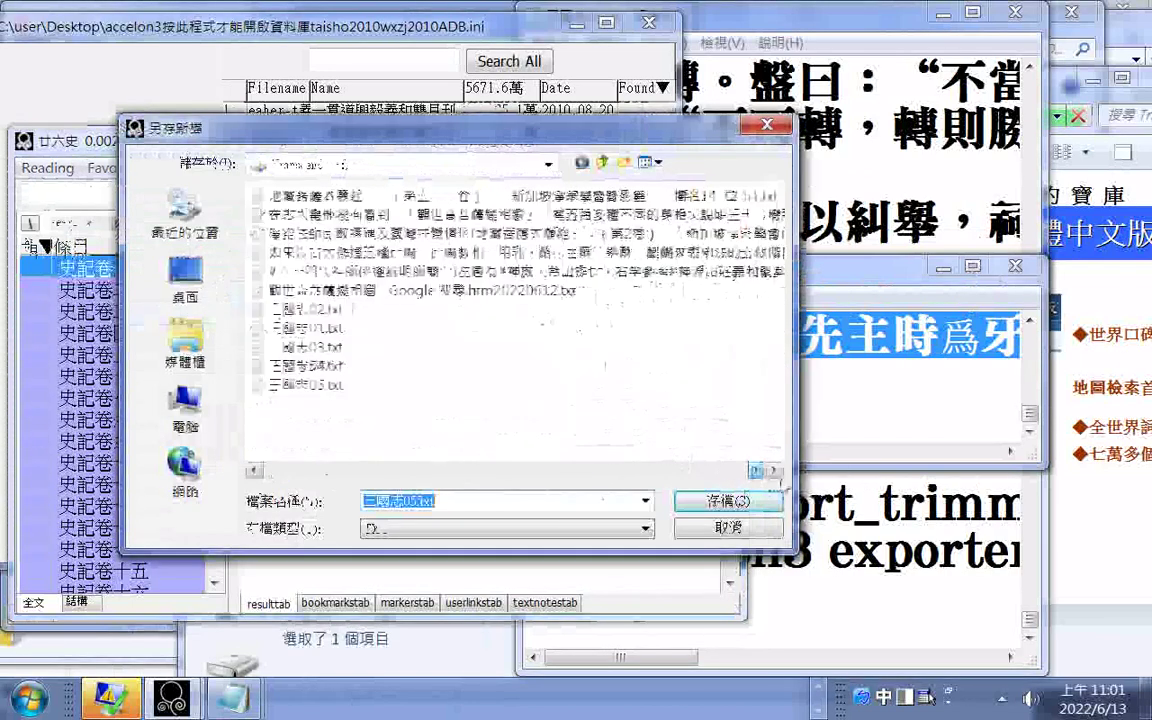
right_click(298, 383)
mouse_move(378, 369)
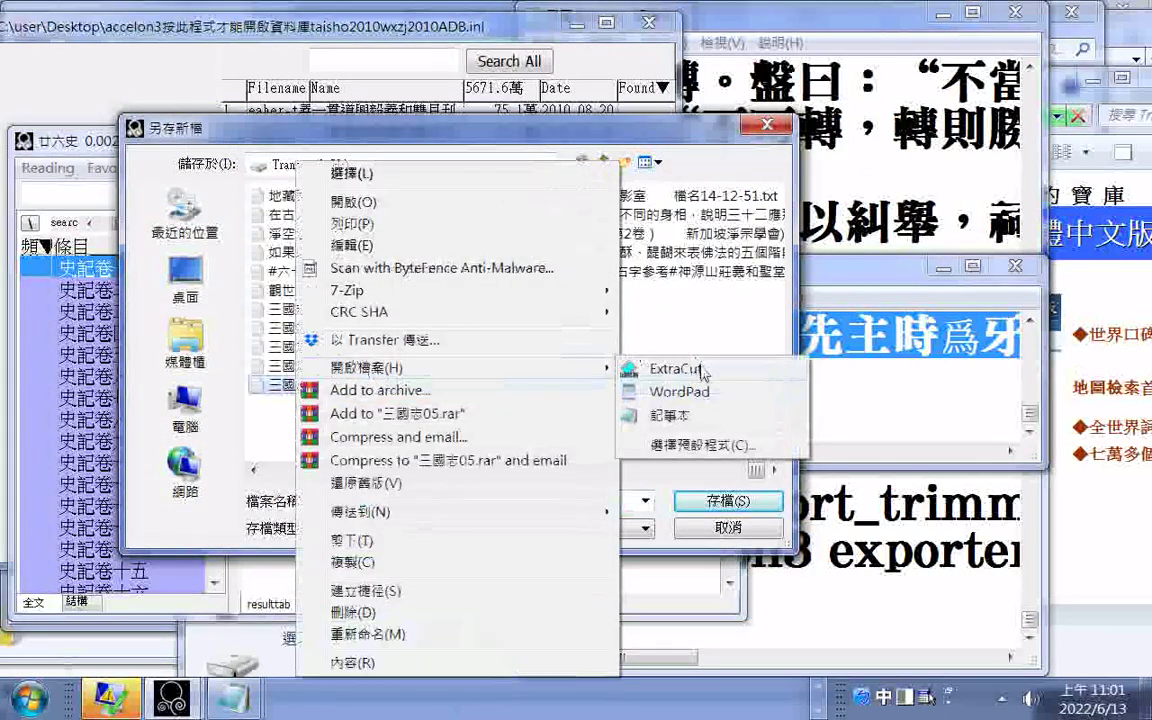
left_click(676, 416)
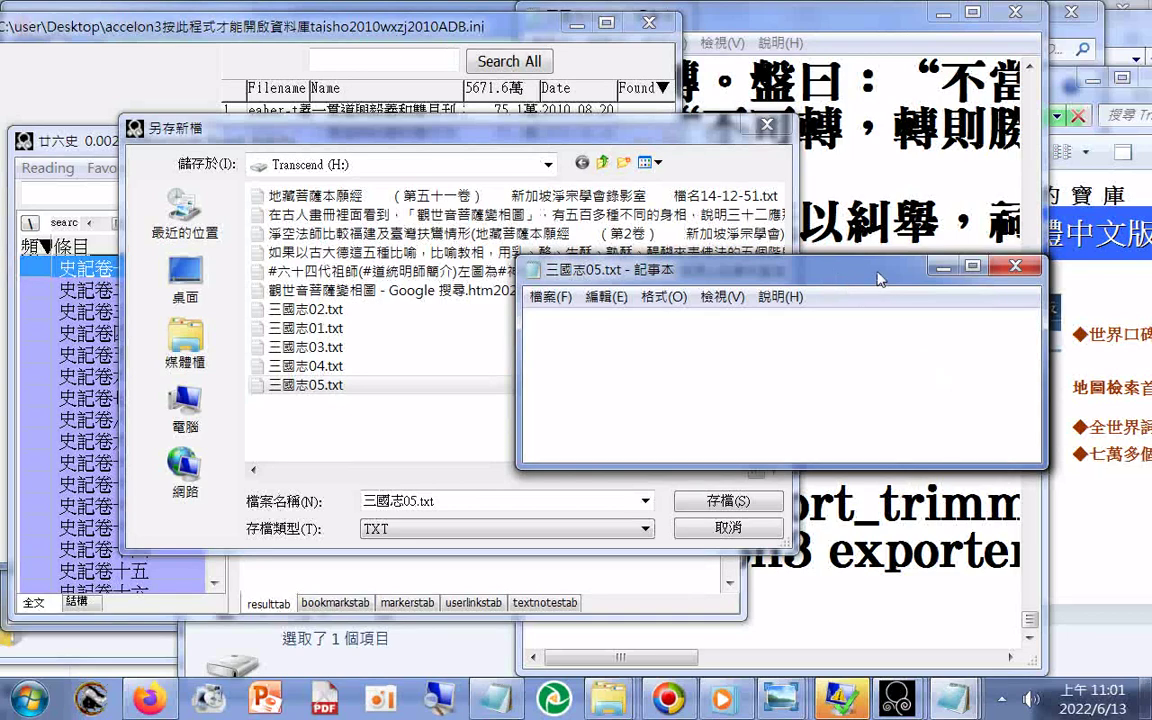
key("ctrl+v")
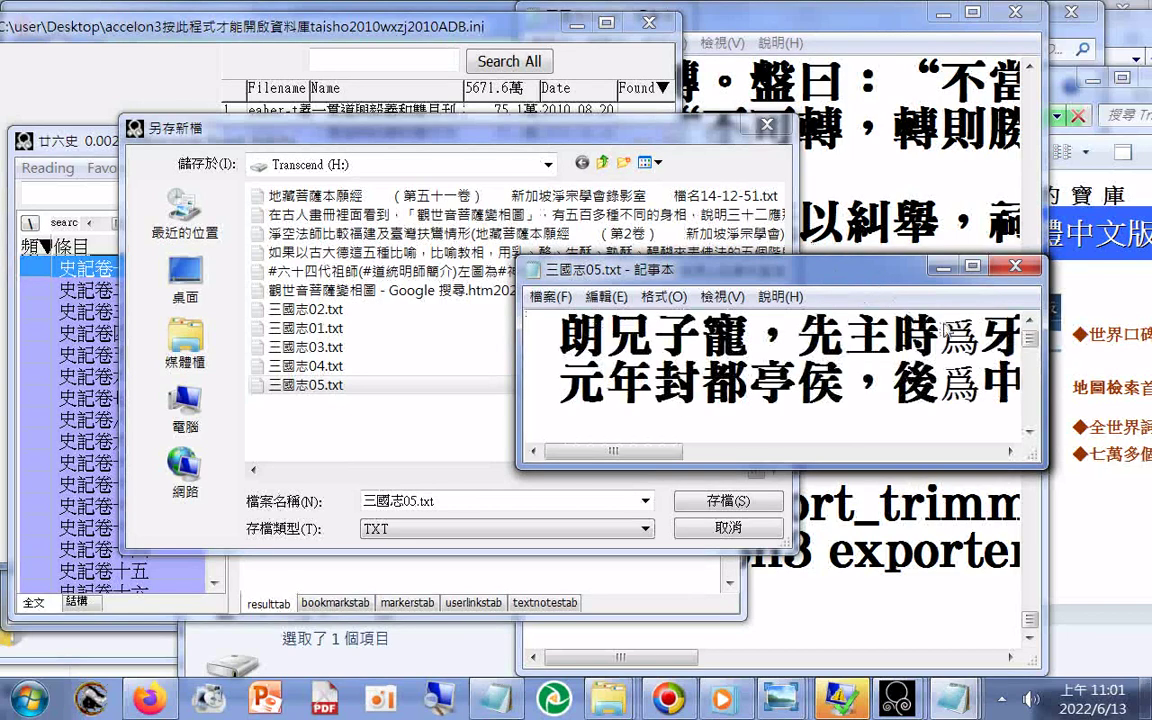
Step: Copy the last text line of 三國志05.txt, from 悅其美。加以文書鞅掌 through 勞不言倦。又
scroll(944, 327, "down", 15)
scroll(968, 369, "up", 3)
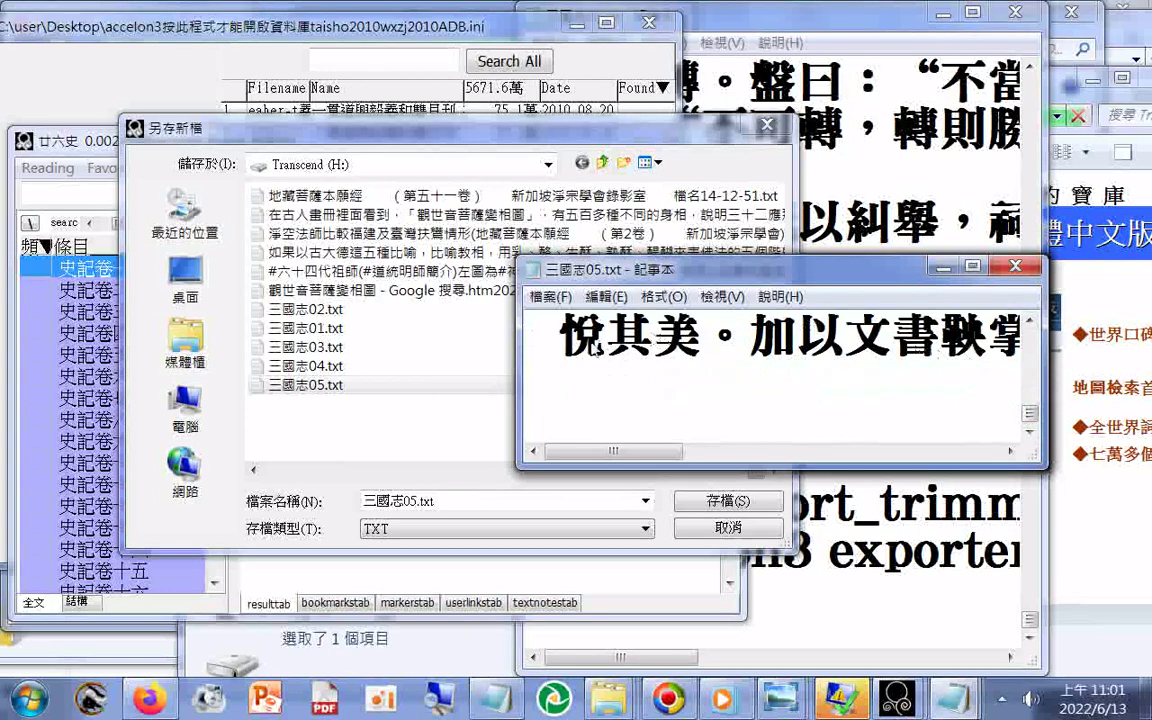
left_click_drag(524, 320, 1088, 356)
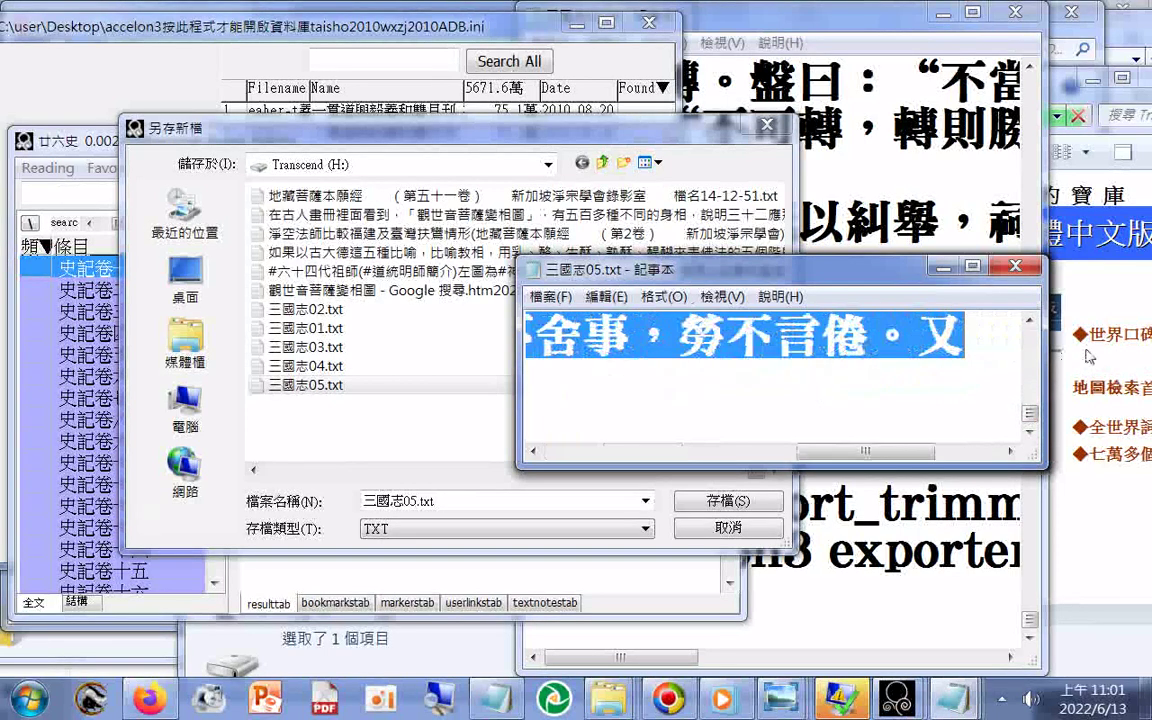
right_click(812, 338)
left_click(862, 399)
Step: Cancel the export dialog and search 廿六史 for the copied line starting with 悅其美。加以文書鞅掌
left_click(241, 316)
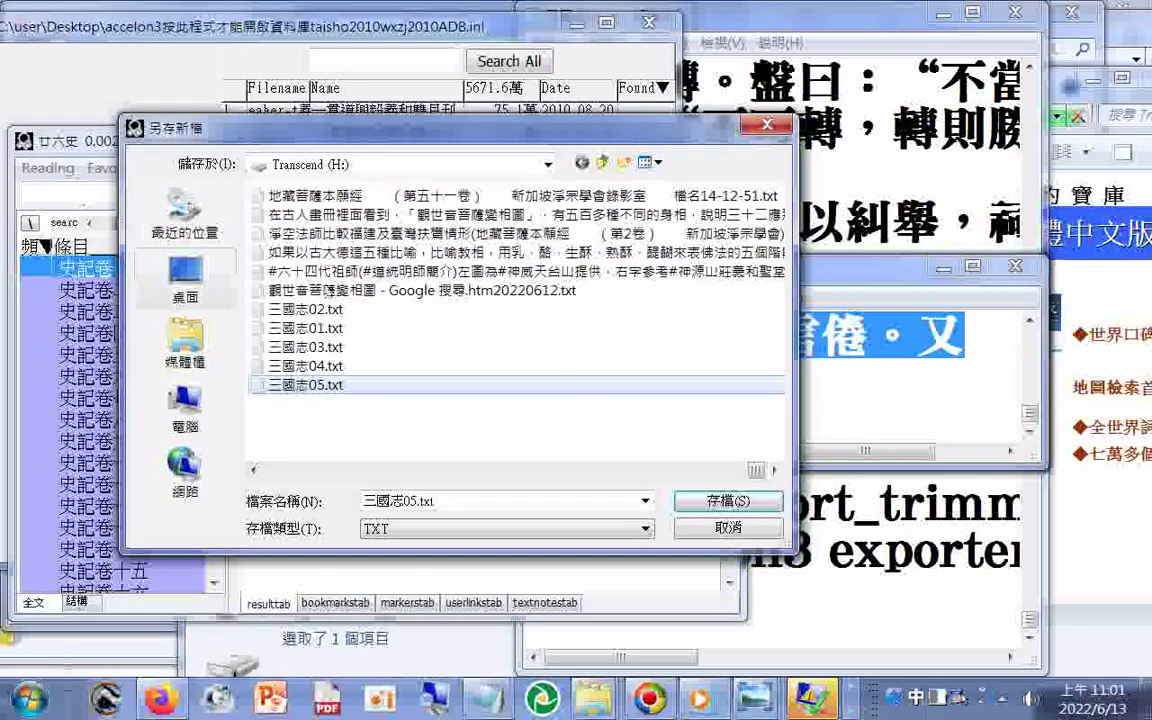
left_click(737, 533)
right_click(76, 191)
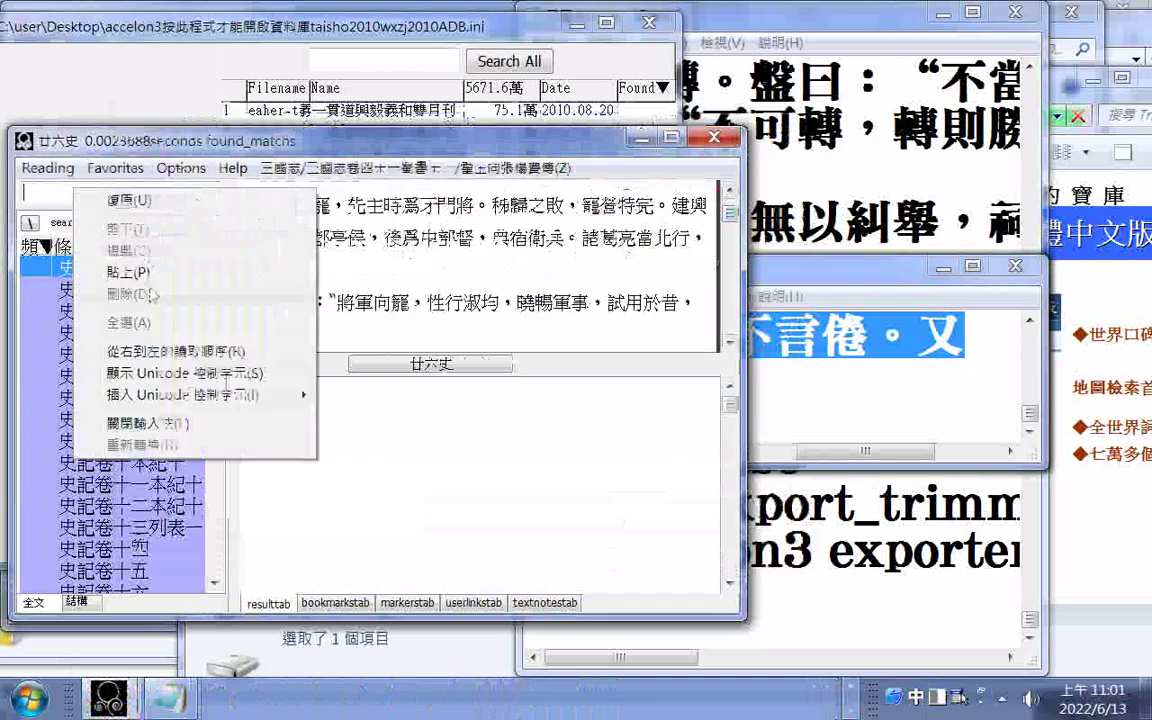
left_click(130, 271)
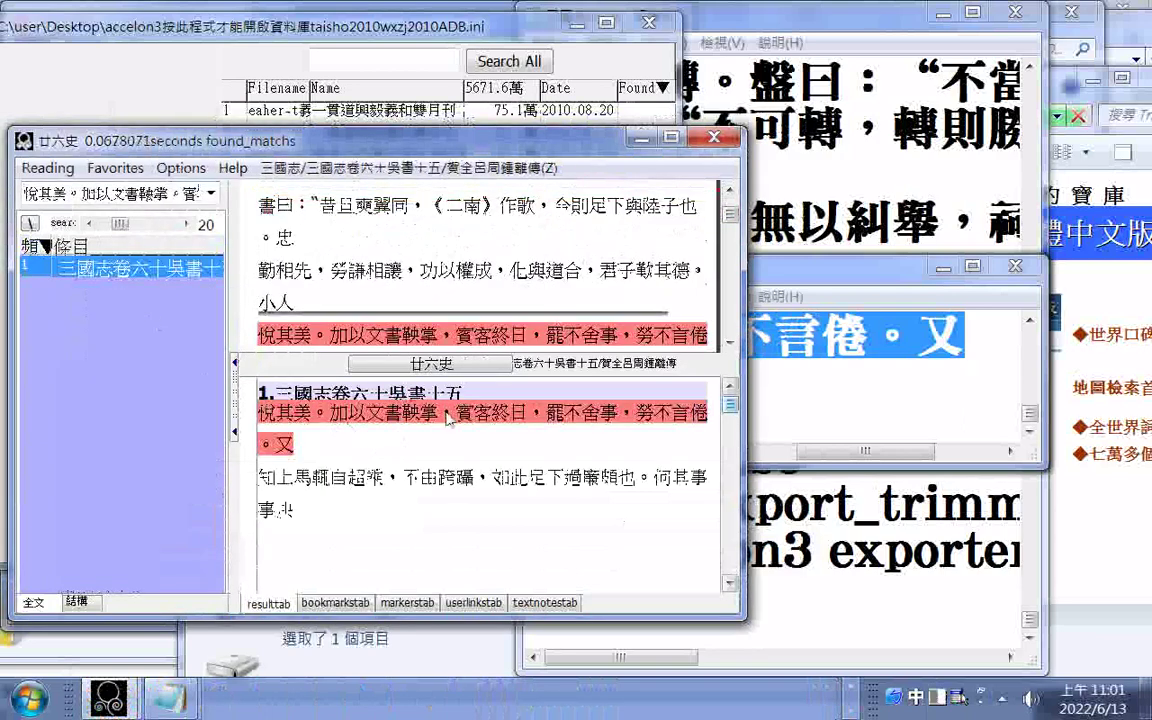
Step: Position the 三國志卷六十 reading text to start at 悅其美, and clear the search phrase
left_click(731, 347)
left_click(731, 347)
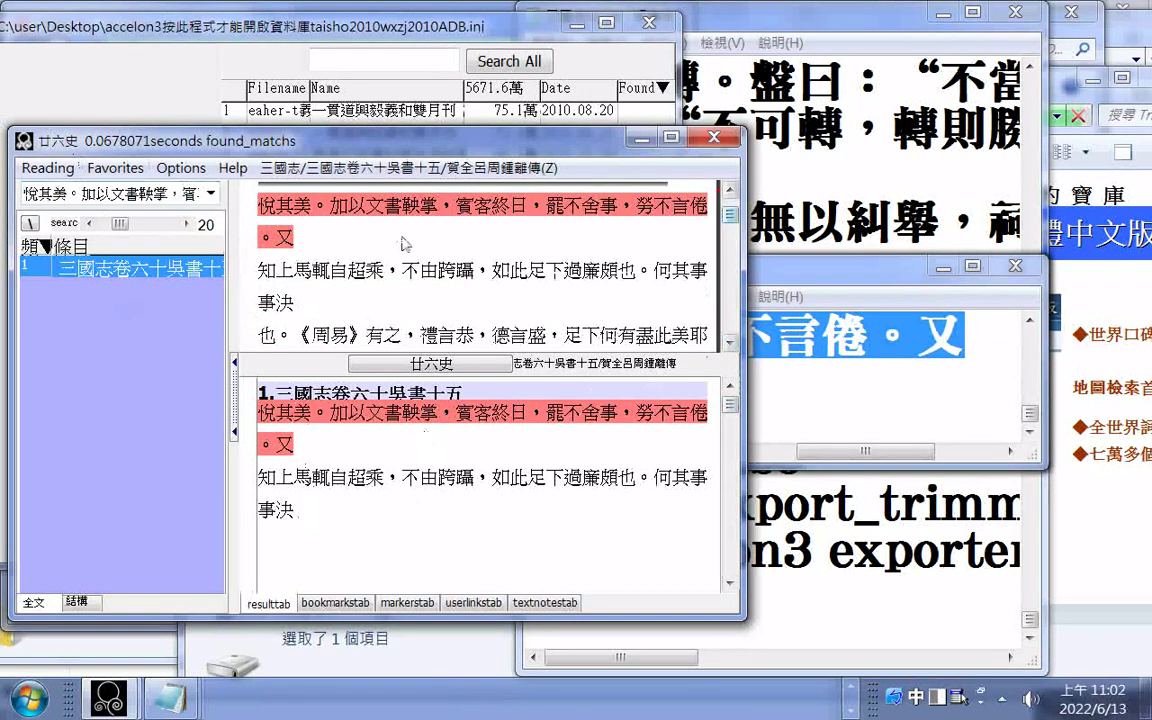
left_click(156, 199)
key("BackSpace")
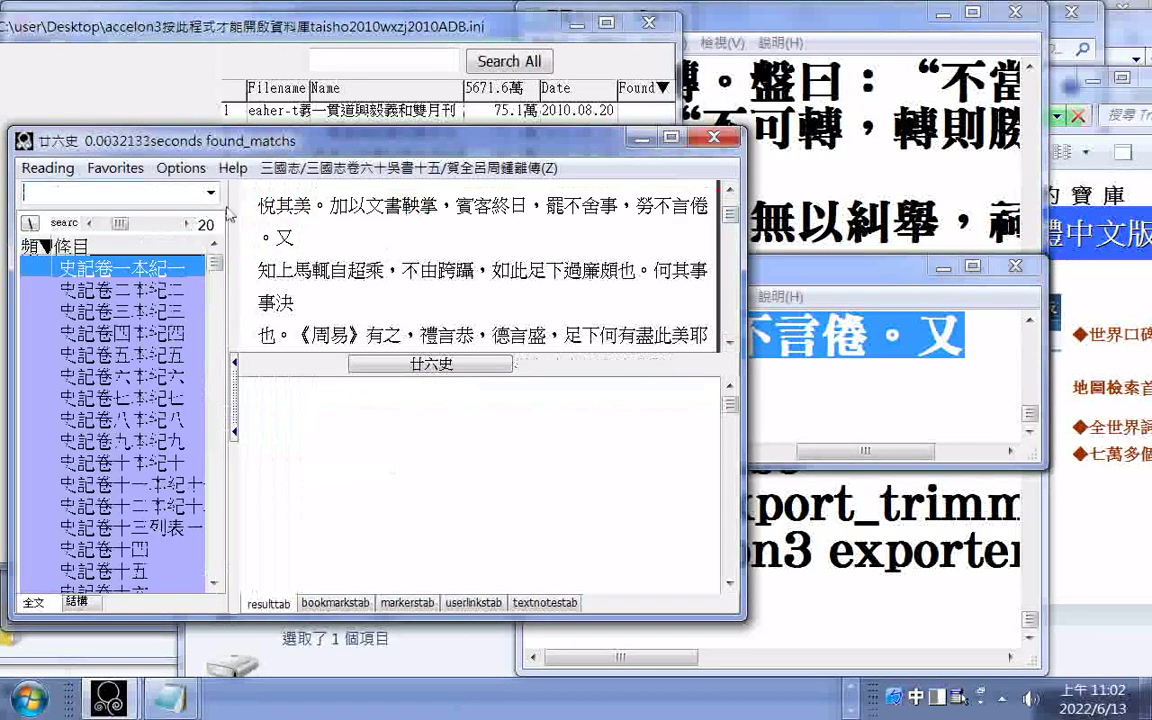
Step: Export the text from 悅其美 onward as 三國志06.txt on Transcend (H:)
left_click(32, 168)
left_click(143, 314)
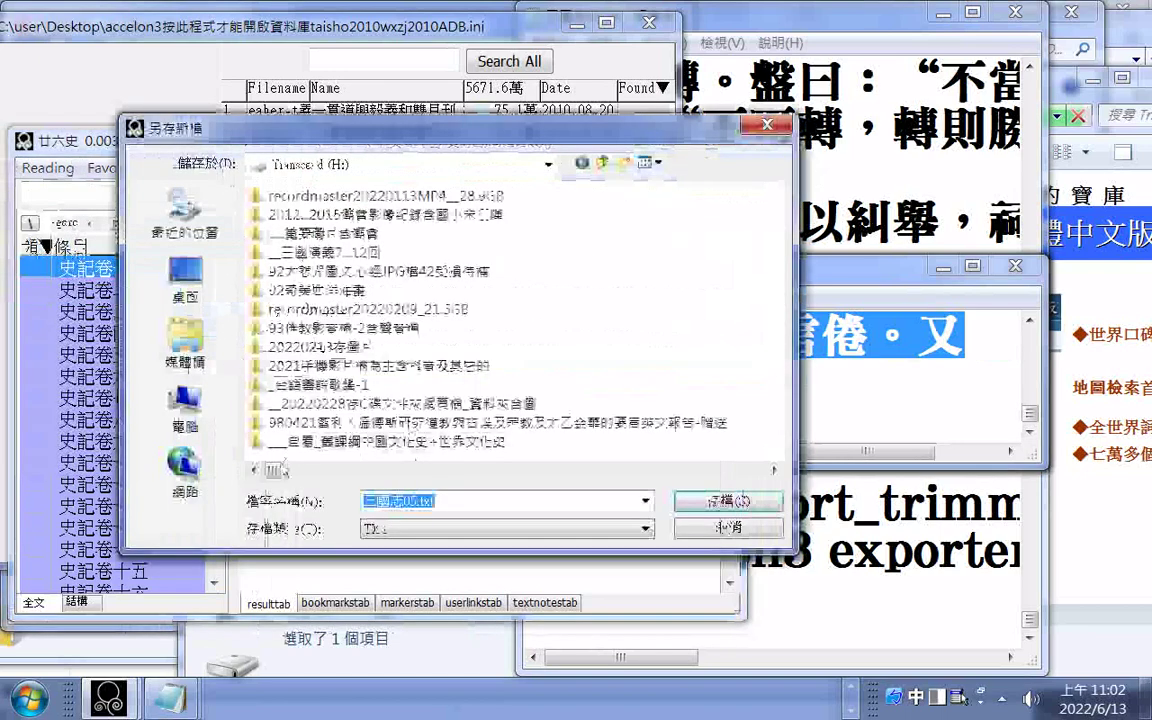
left_click_drag(281, 466, 770, 470)
left_click(411, 501)
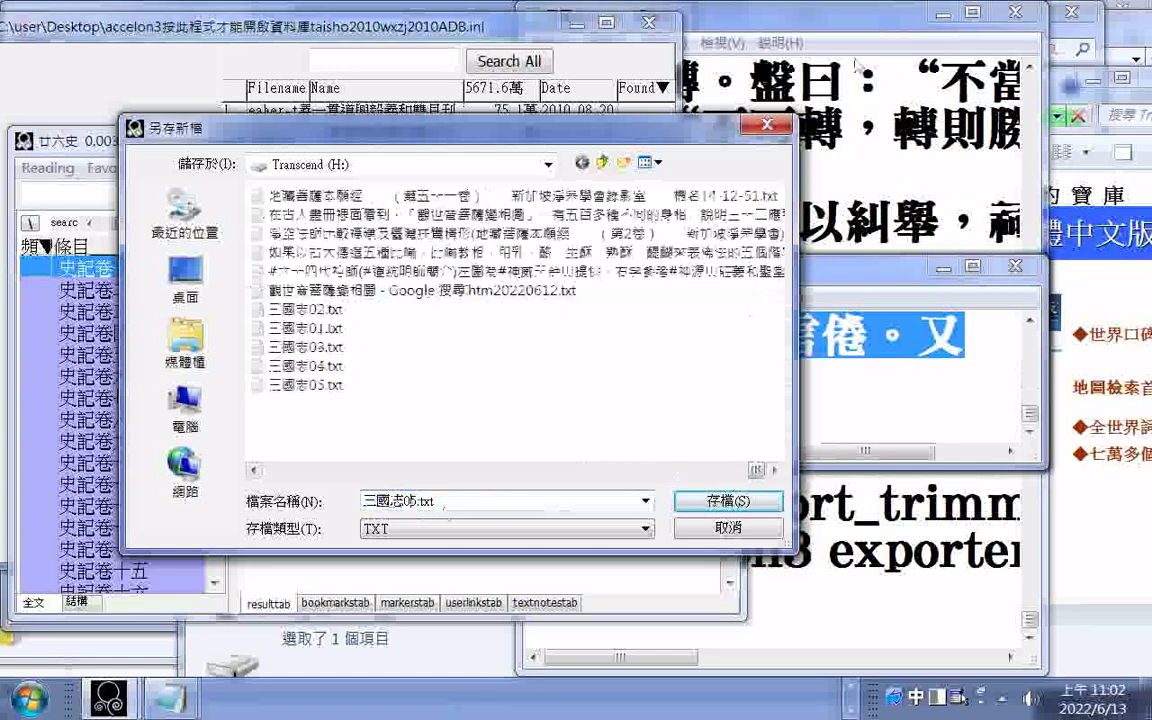
key("BackSpace")
type("6")
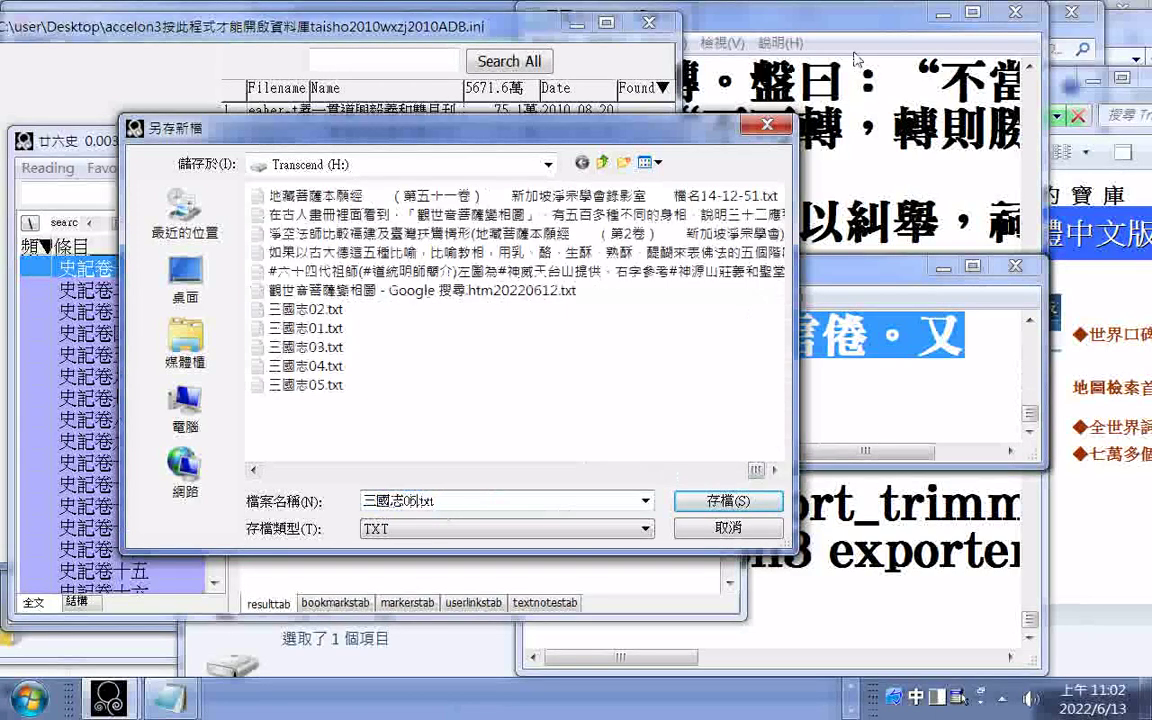
key("Return")
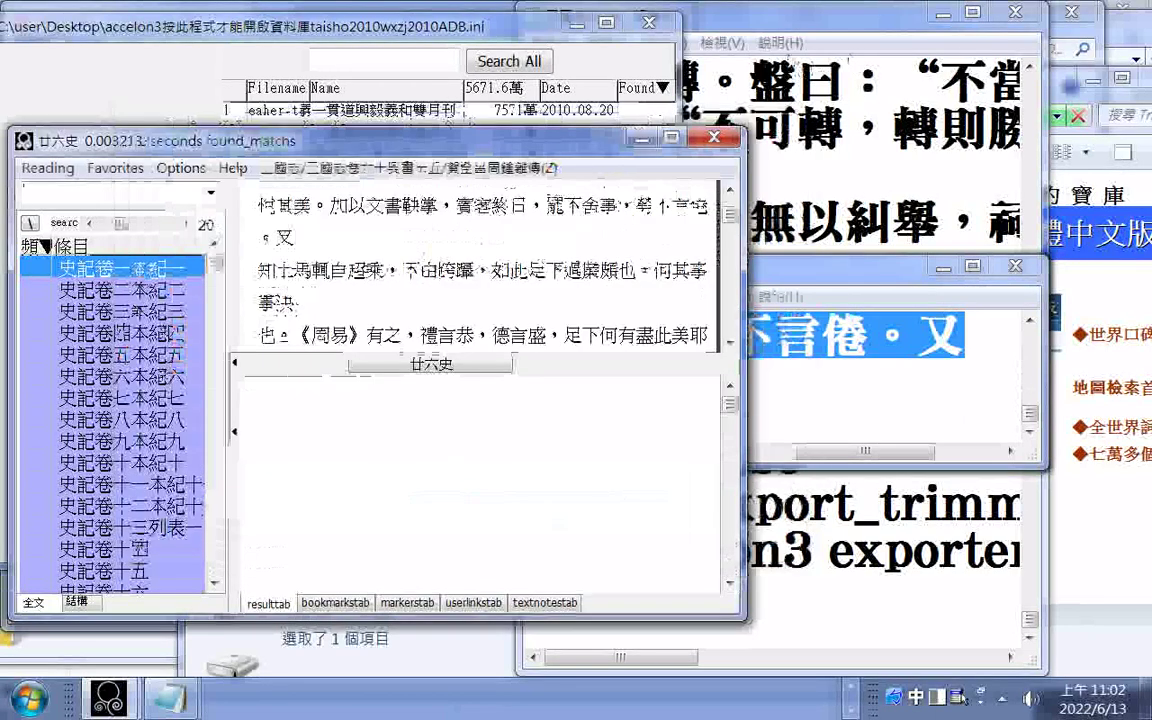
Step: Reopen the export file list and open 三國志06.txt in Notepad (記事本)
left_click(54, 175)
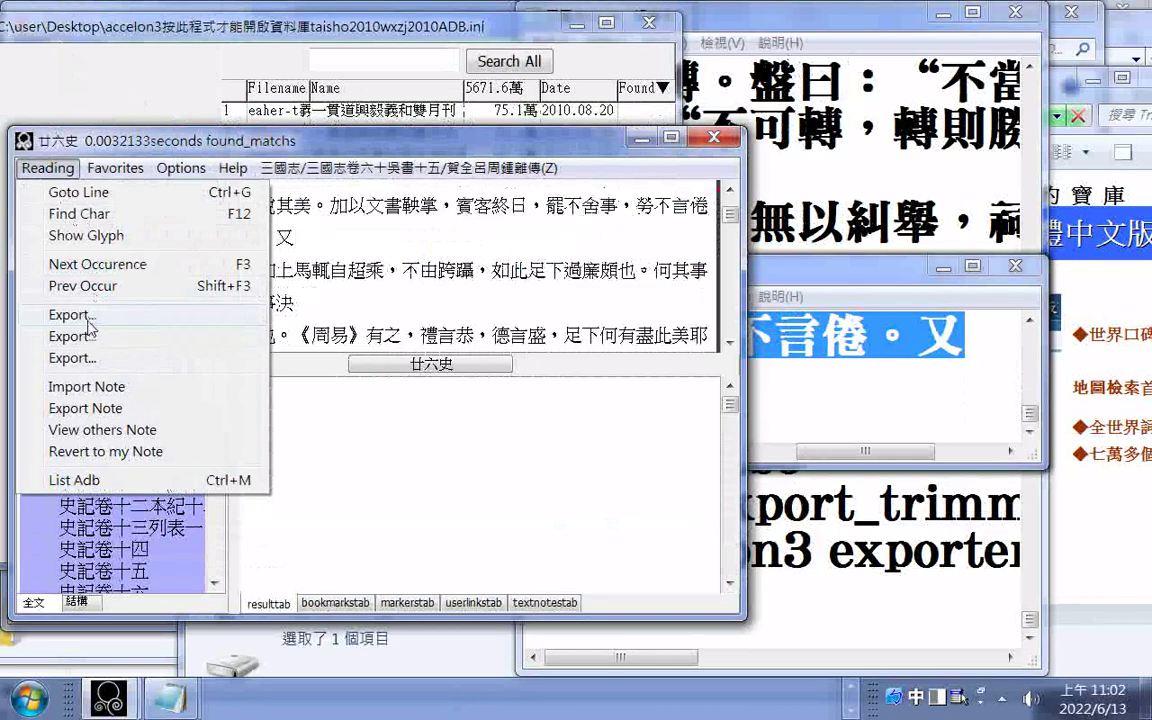
left_click_drag(276, 472, 778, 480)
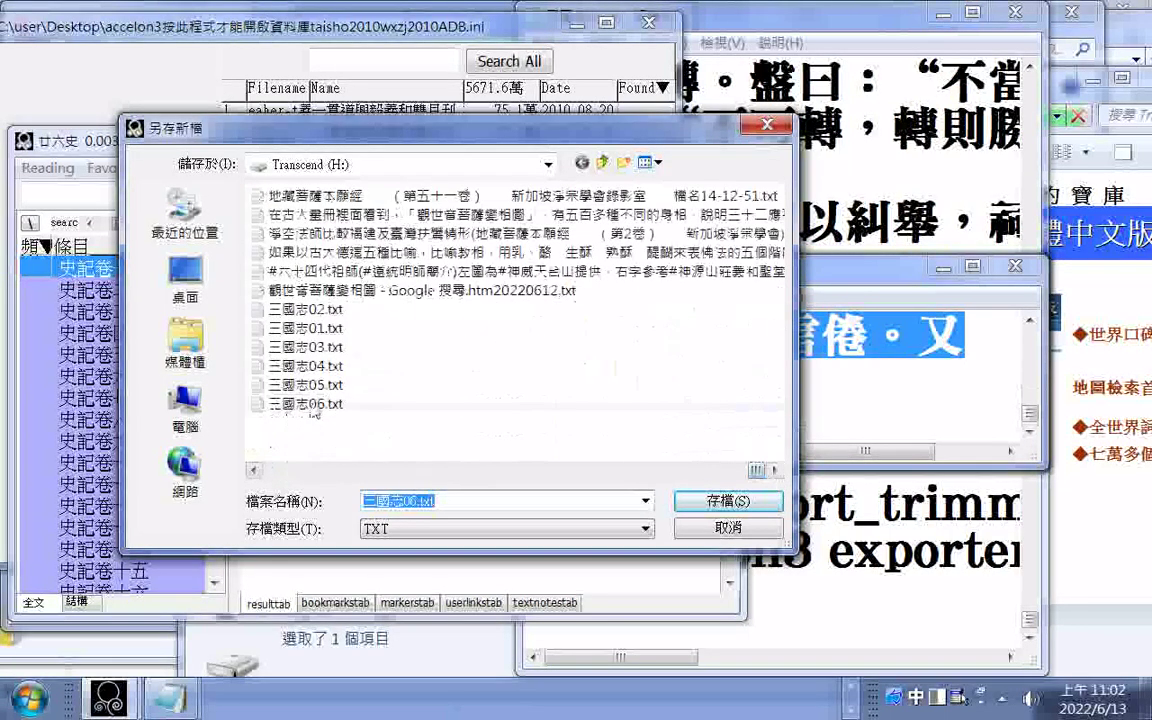
right_click(313, 403)
mouse_move(560, 357)
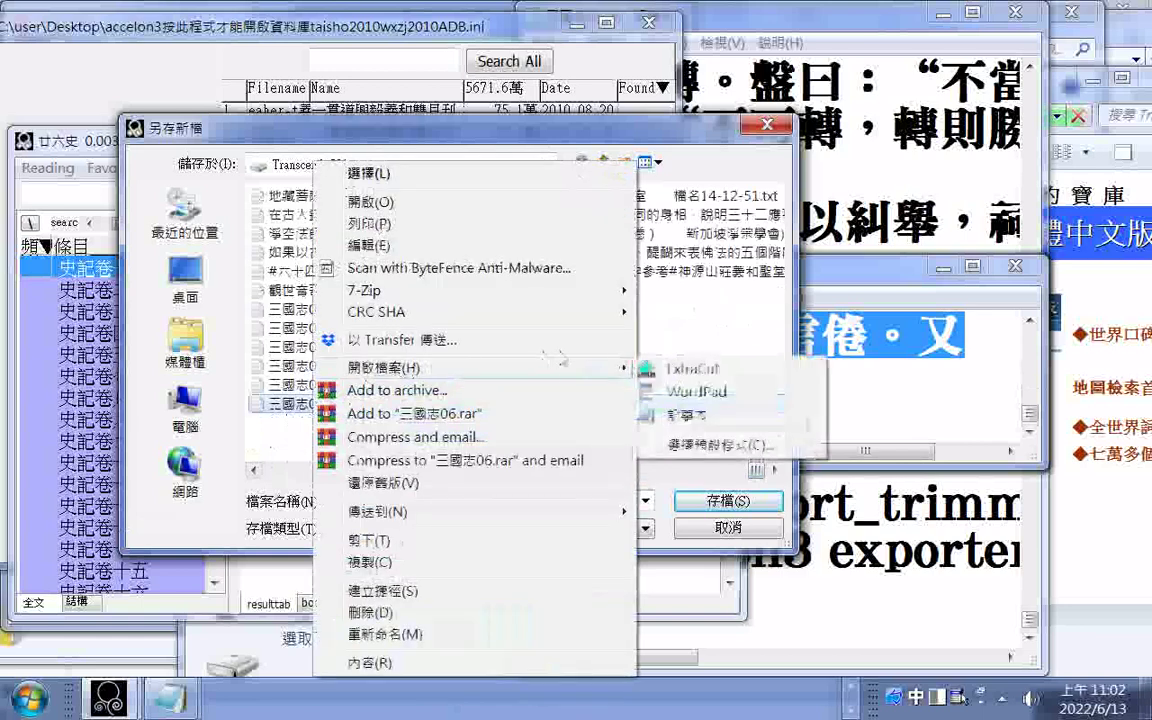
left_click(690, 416)
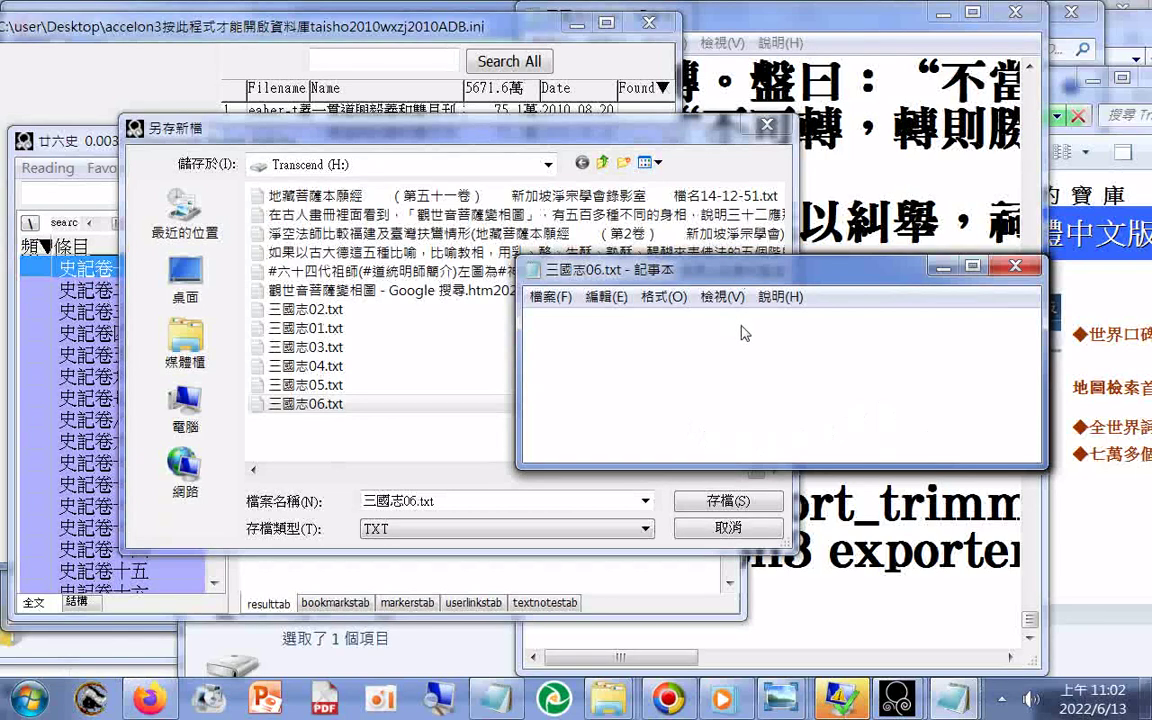
key("ctrl+v")
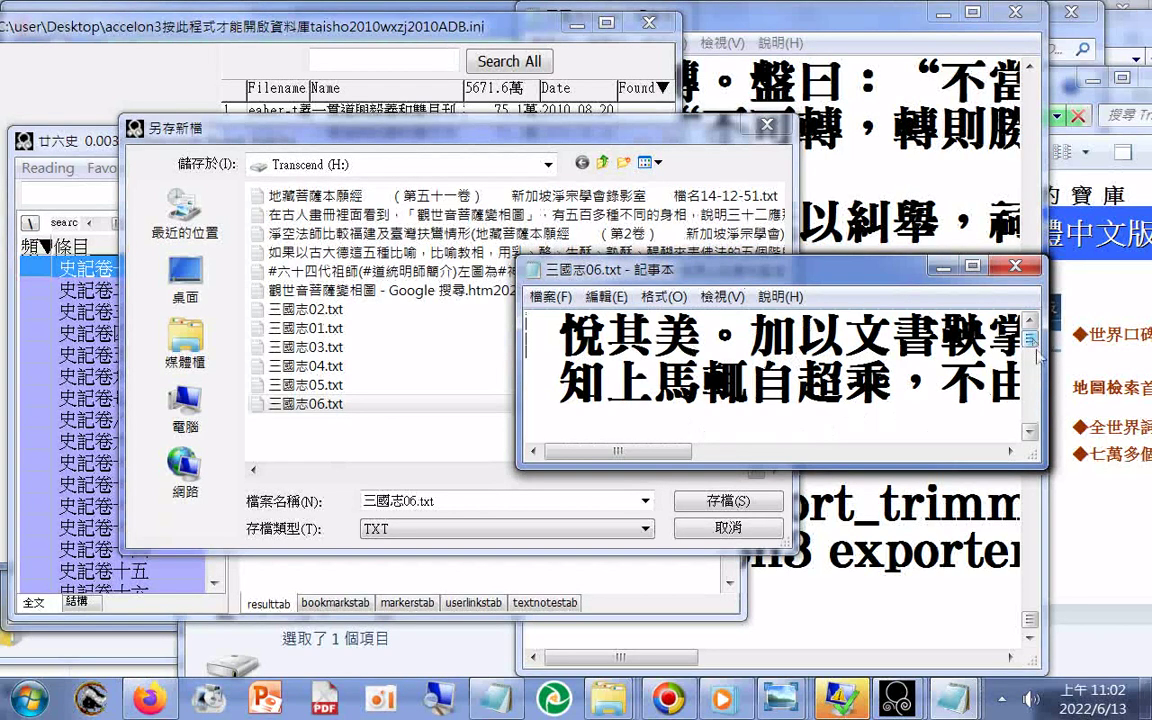
Step: Copy the last text line of 三國志06.txt, the one starting with 律曆事，孝武帝時樂官考正
left_click_drag(1036, 350, 1036, 425)
scroll(846, 380, "up", 2)
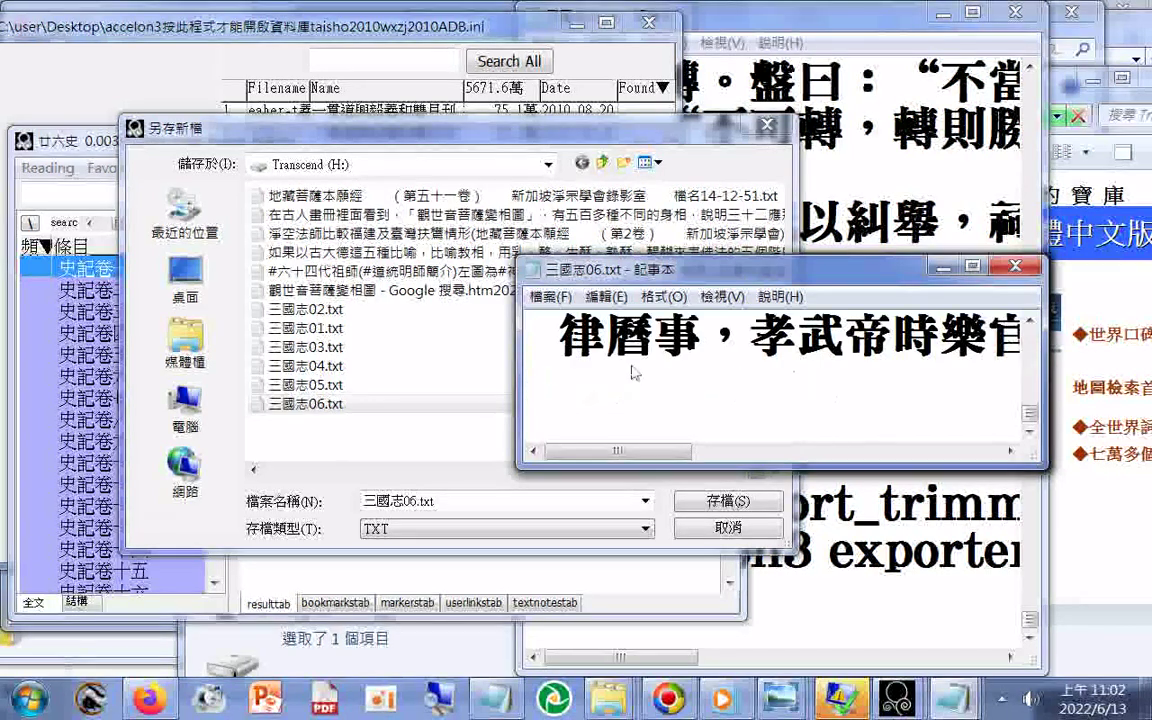
left_click_drag(532, 335, 1003, 300)
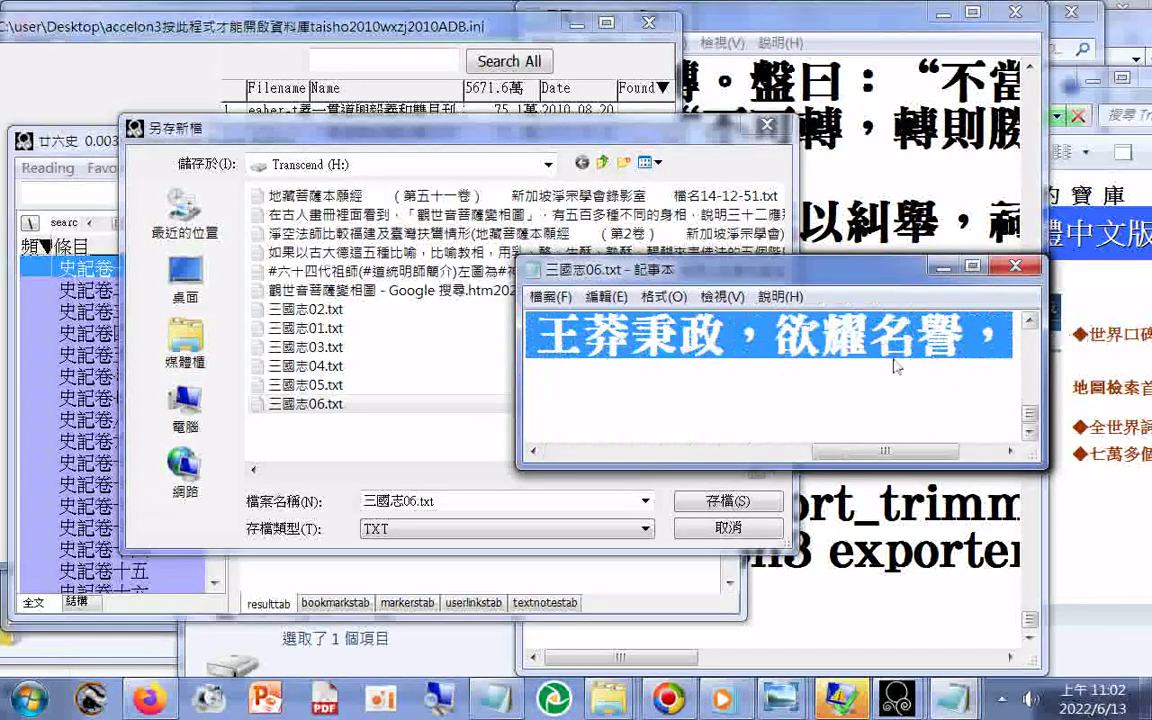
right_click(920, 380)
left_click(925, 368)
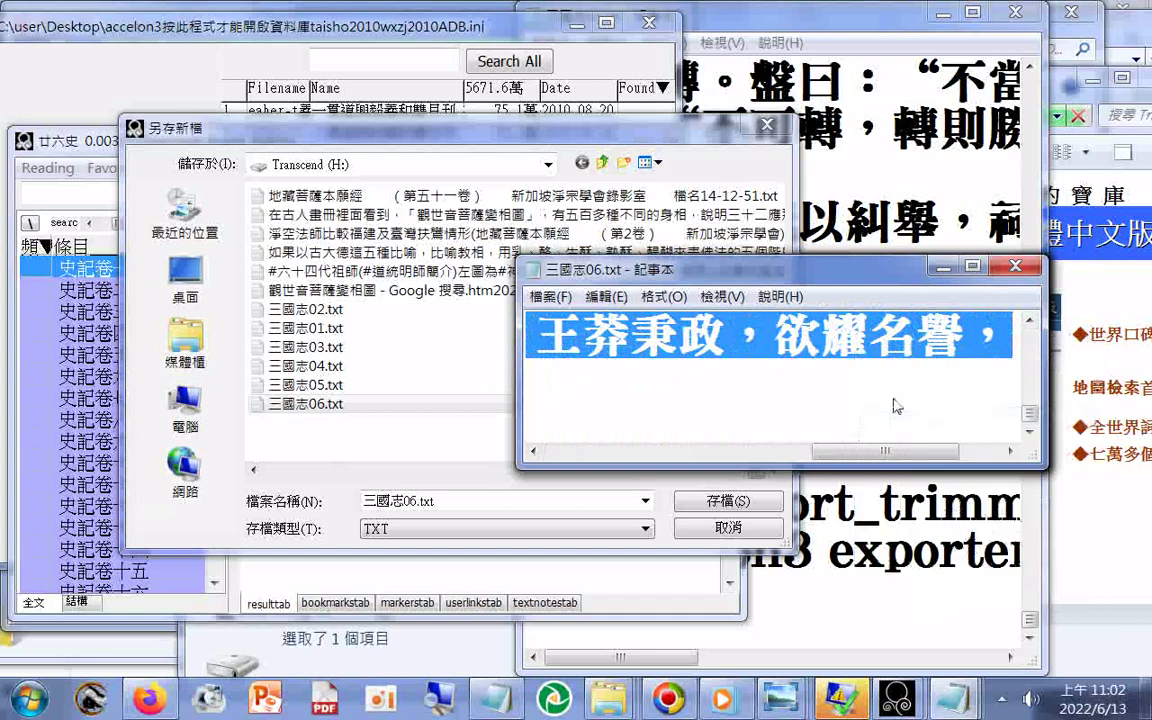
Step: Cancel the export dialog and search 廿六史 for the copied line starting with 律曆事，孝武帝時樂官考正
left_click(722, 535)
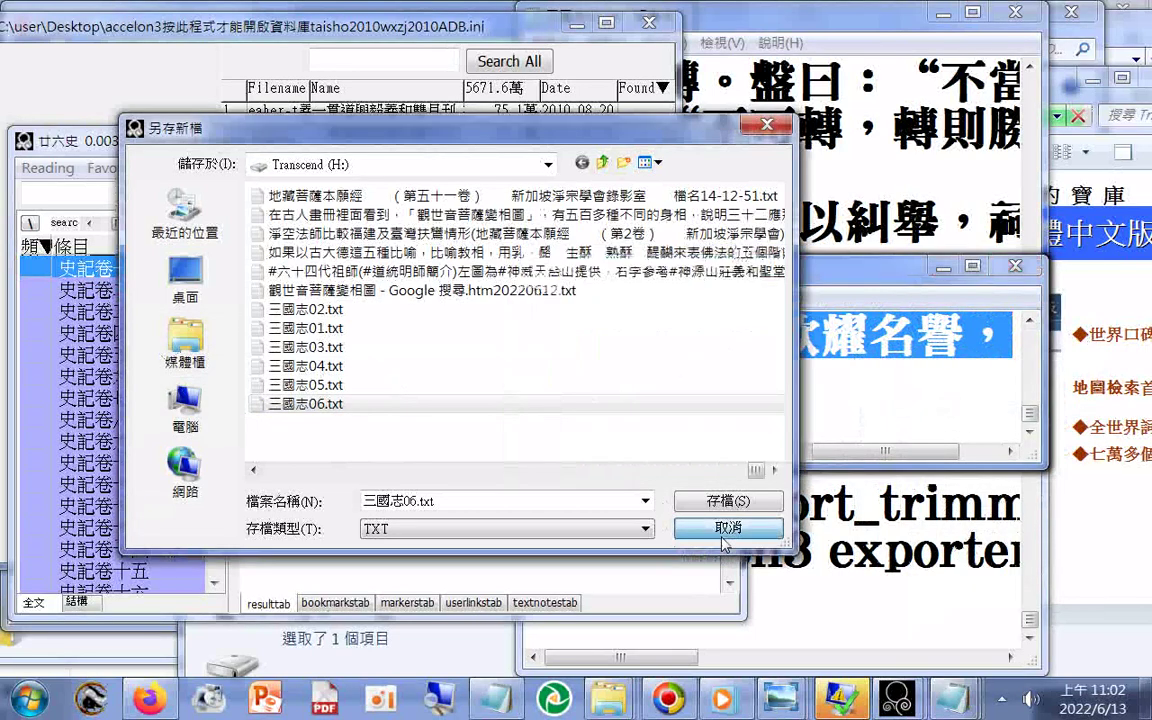
left_click(722, 535)
right_click(93, 192)
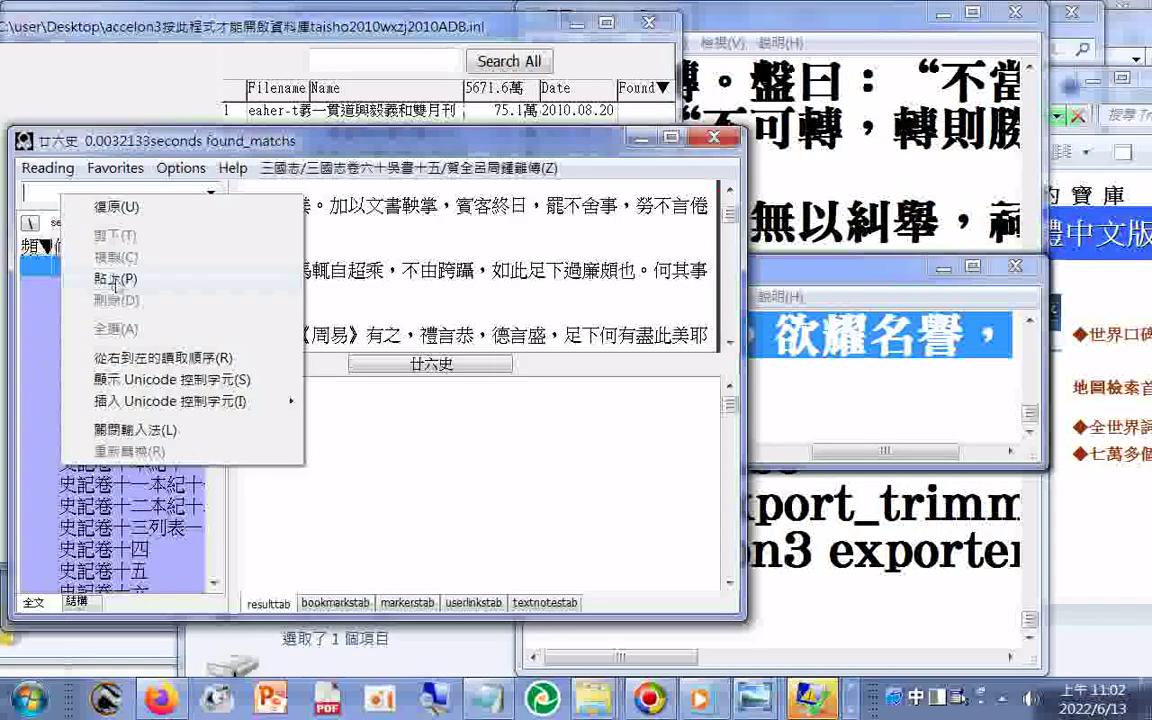
left_click(110, 276)
left_click(474, 424)
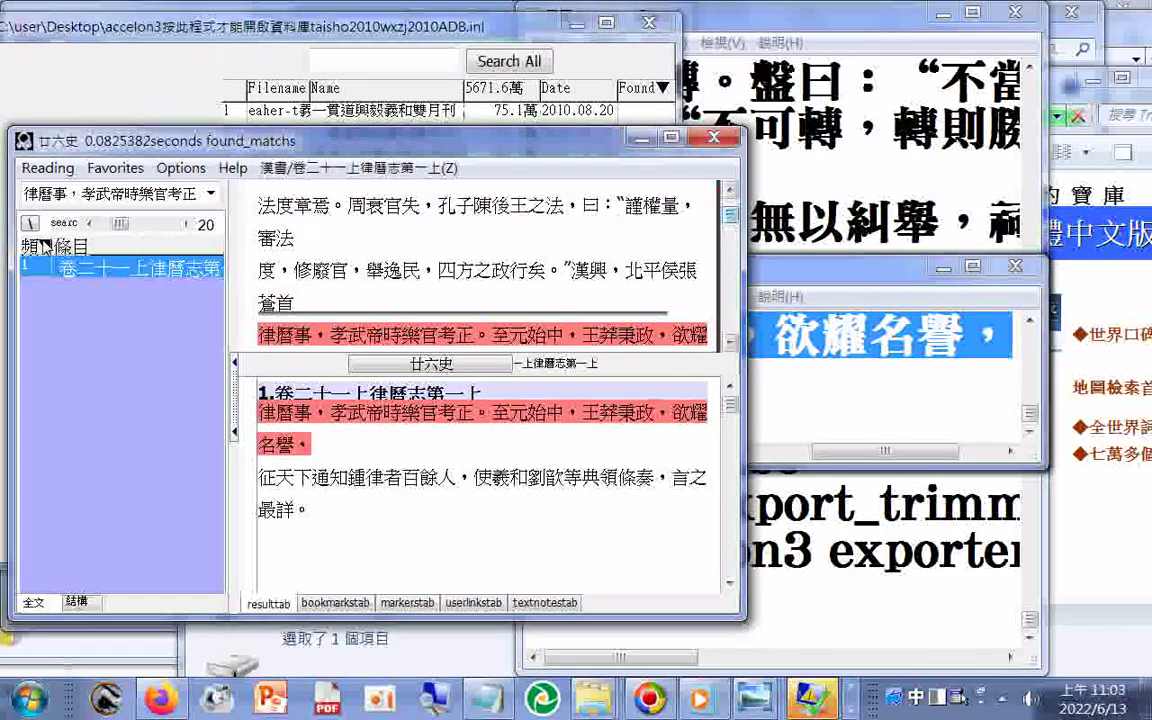
Step: Open the matching entry 卷二十一上律曆志第一 and check which book the highlighted line belongs to
left_click(125, 271)
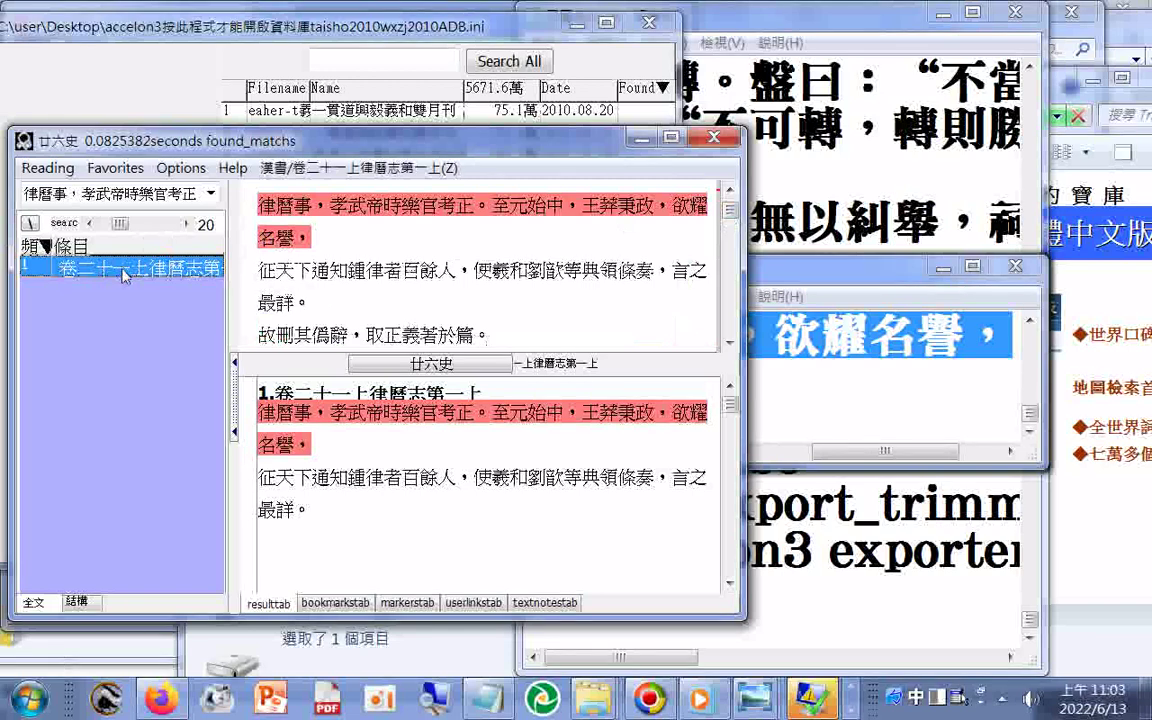
left_click(367, 419)
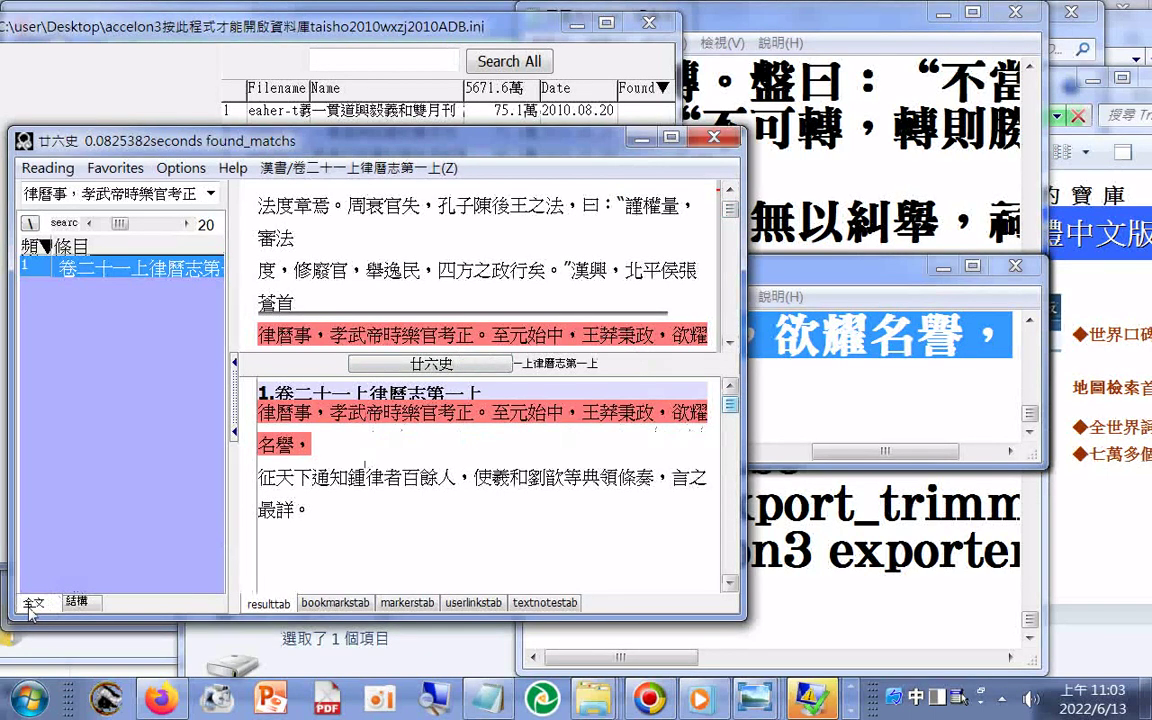
left_click(69, 269)
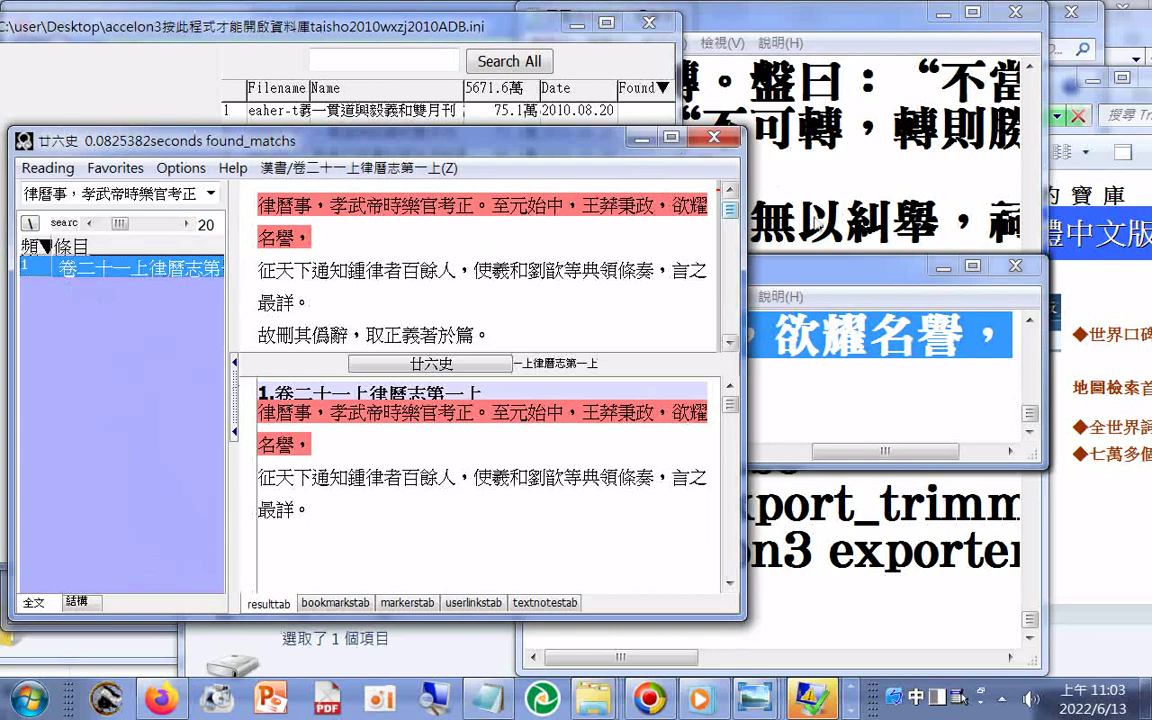
Step: Maximize 三國志06.txt in Notepad (記事本) and search upward for 漢書 to locate that book's title line
left_click(848, 376)
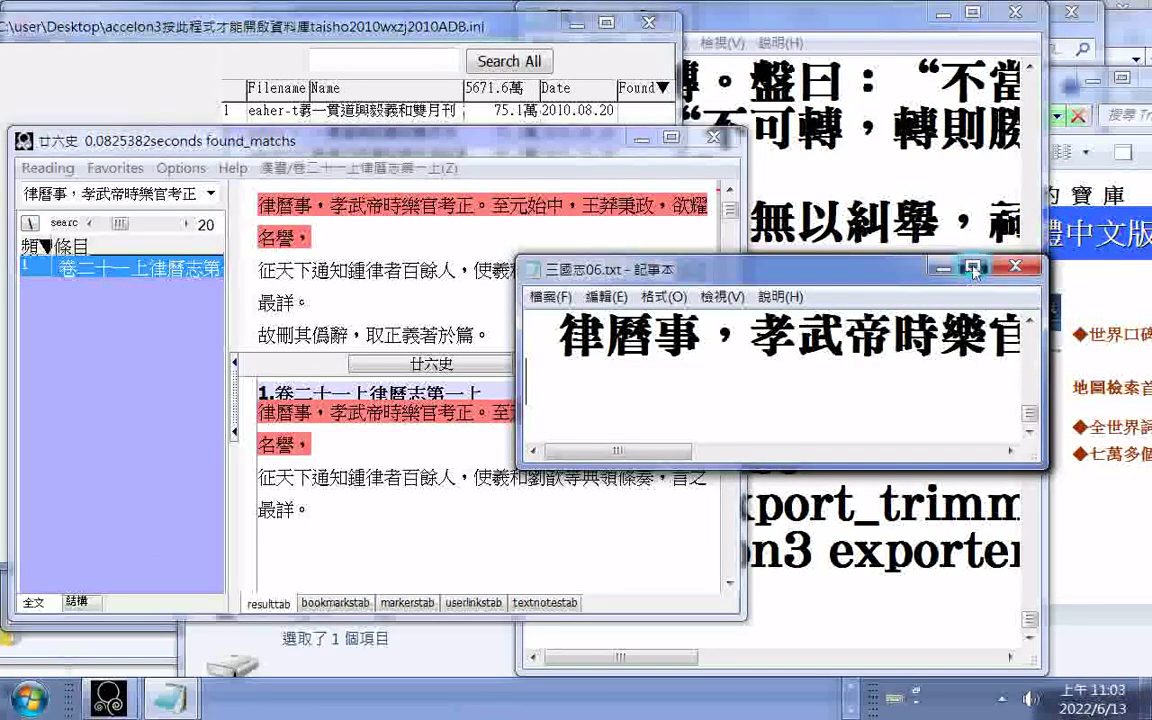
left_click(972, 267)
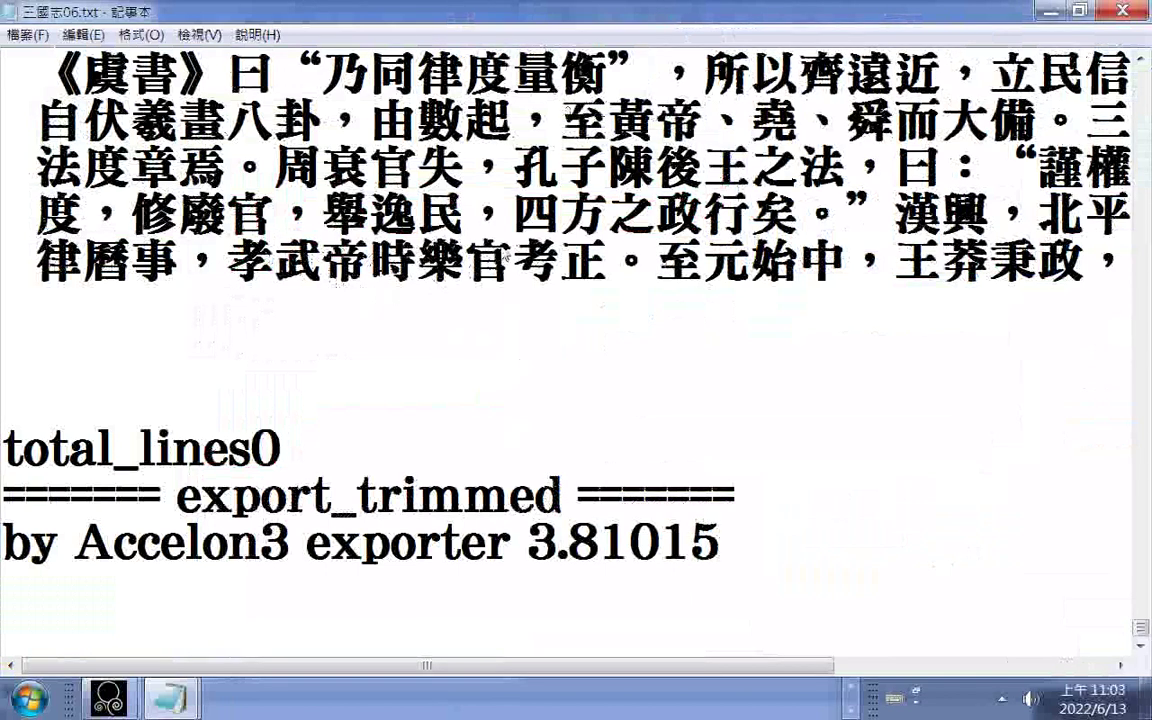
key("ctrl+f")
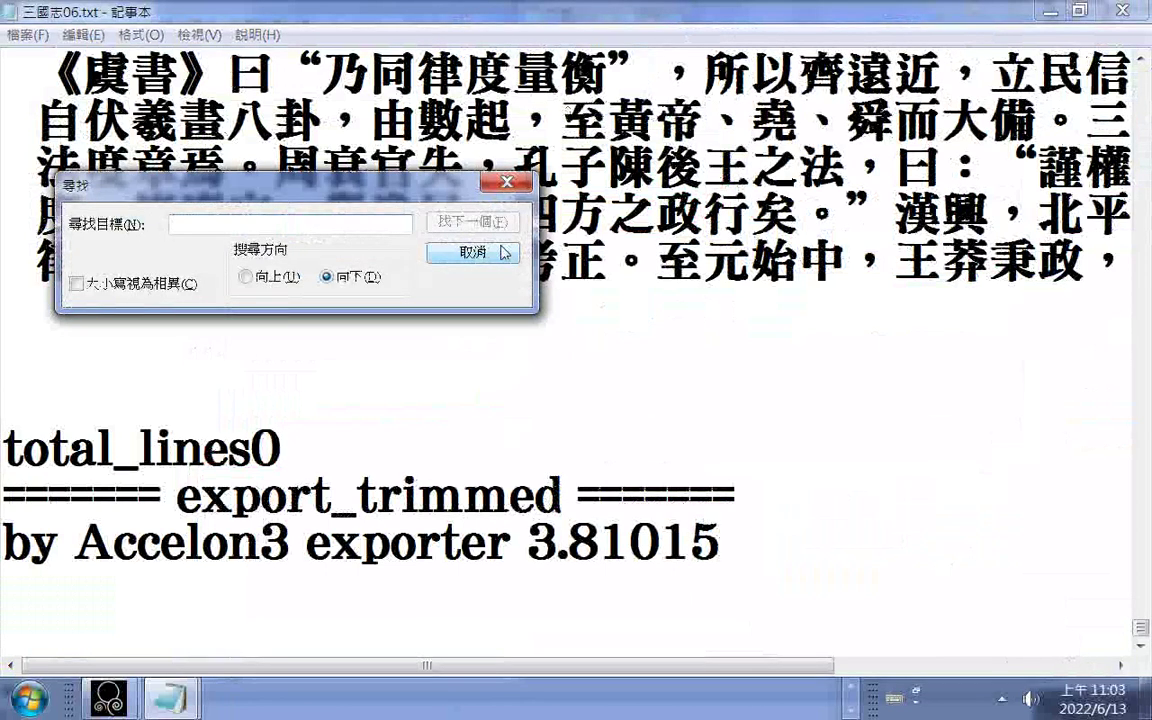
key("ctrl+space")
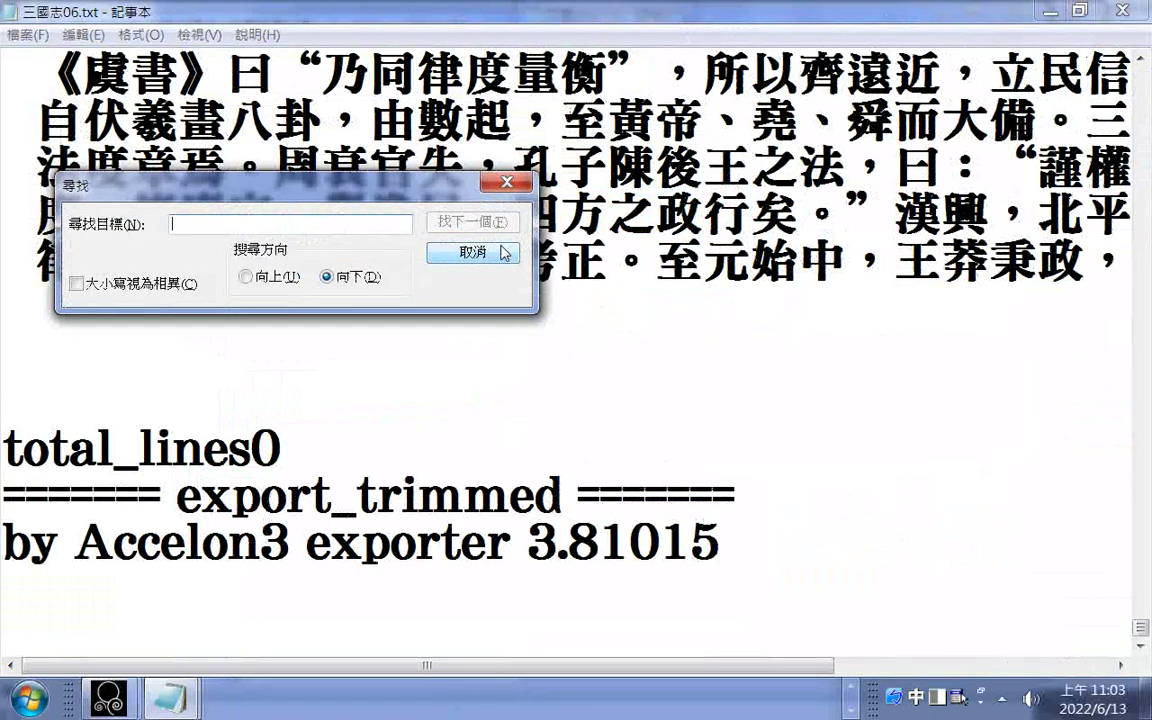
type("和ㄕㄨ")
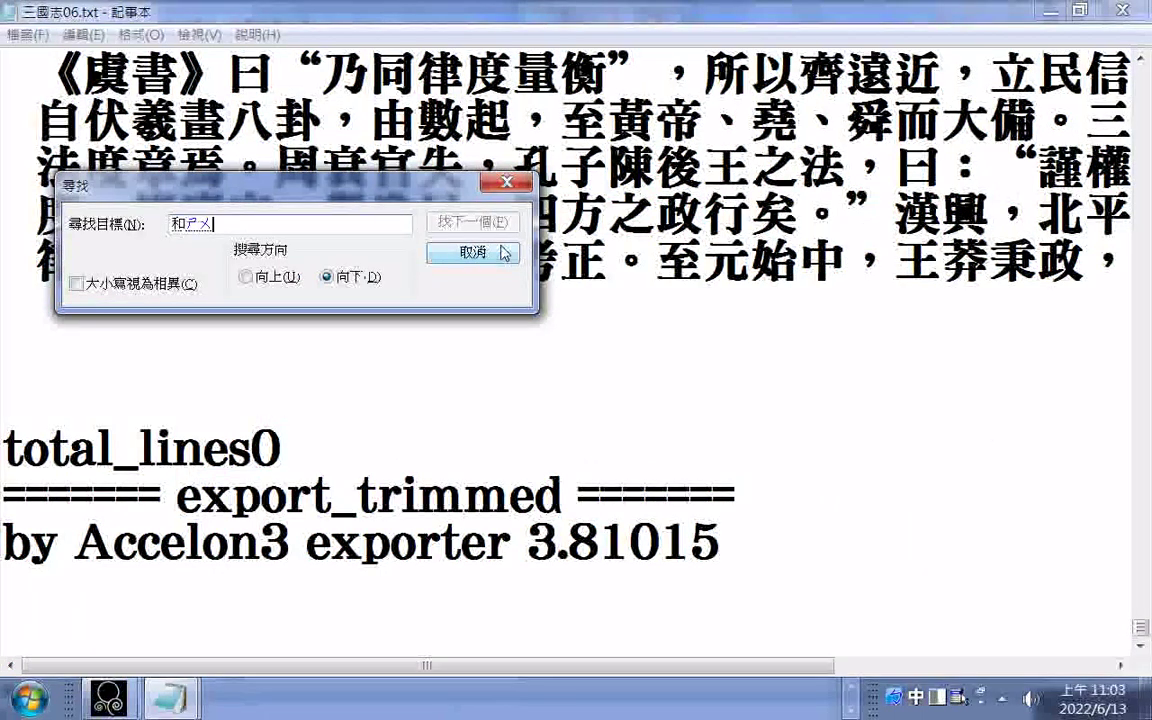
key("space")
key("Return")
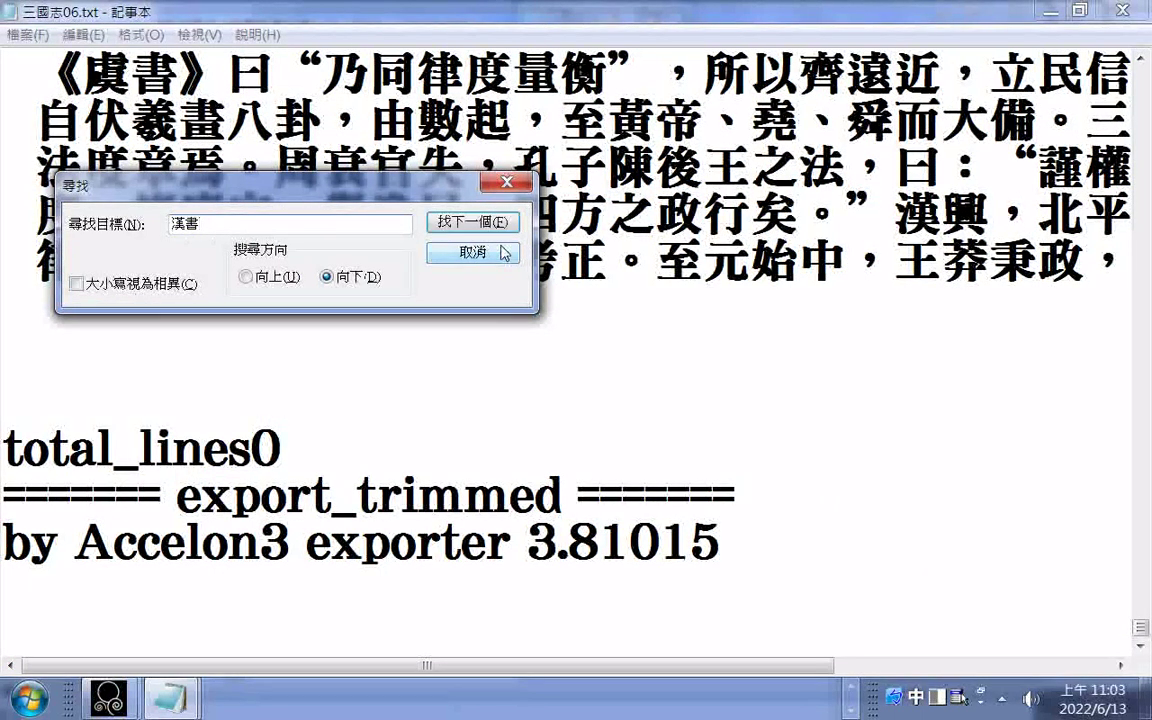
left_click(267, 282)
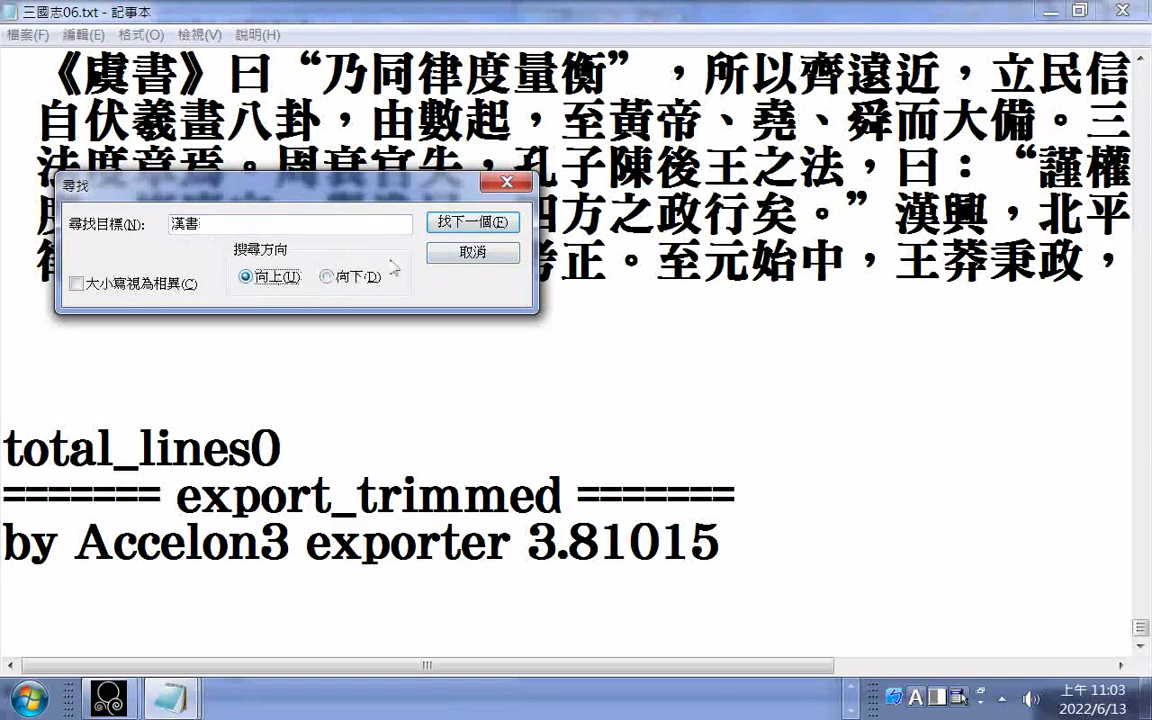
left_click(467, 226)
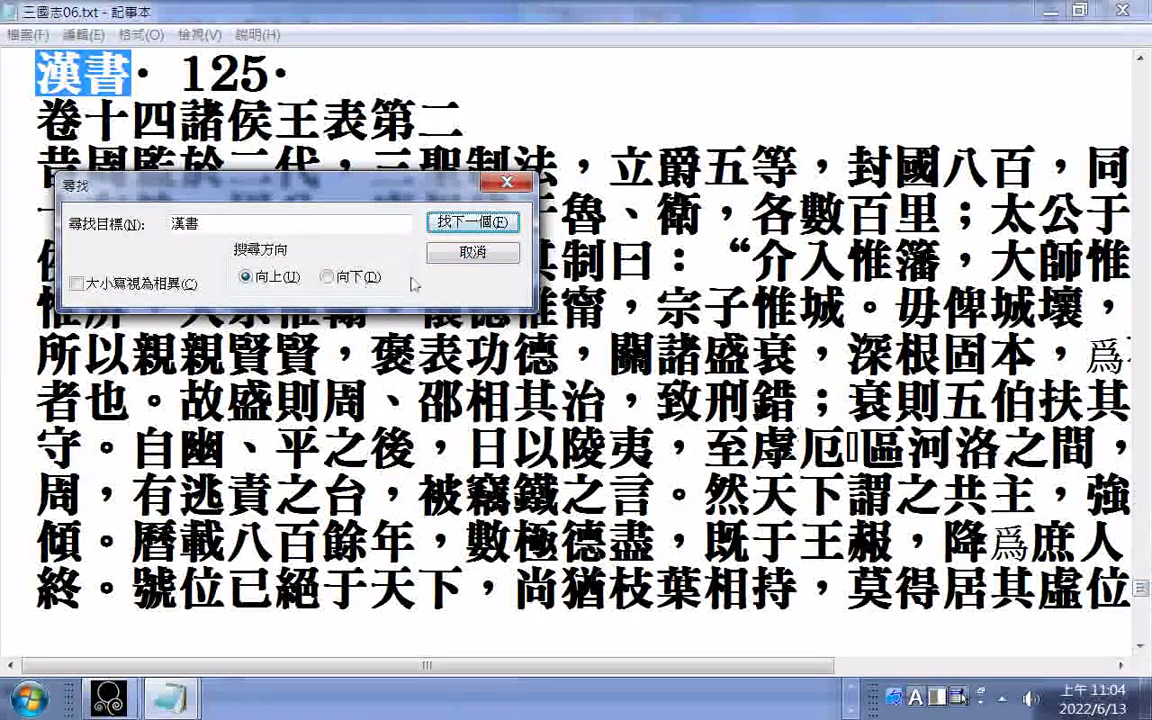
left_click(486, 226)
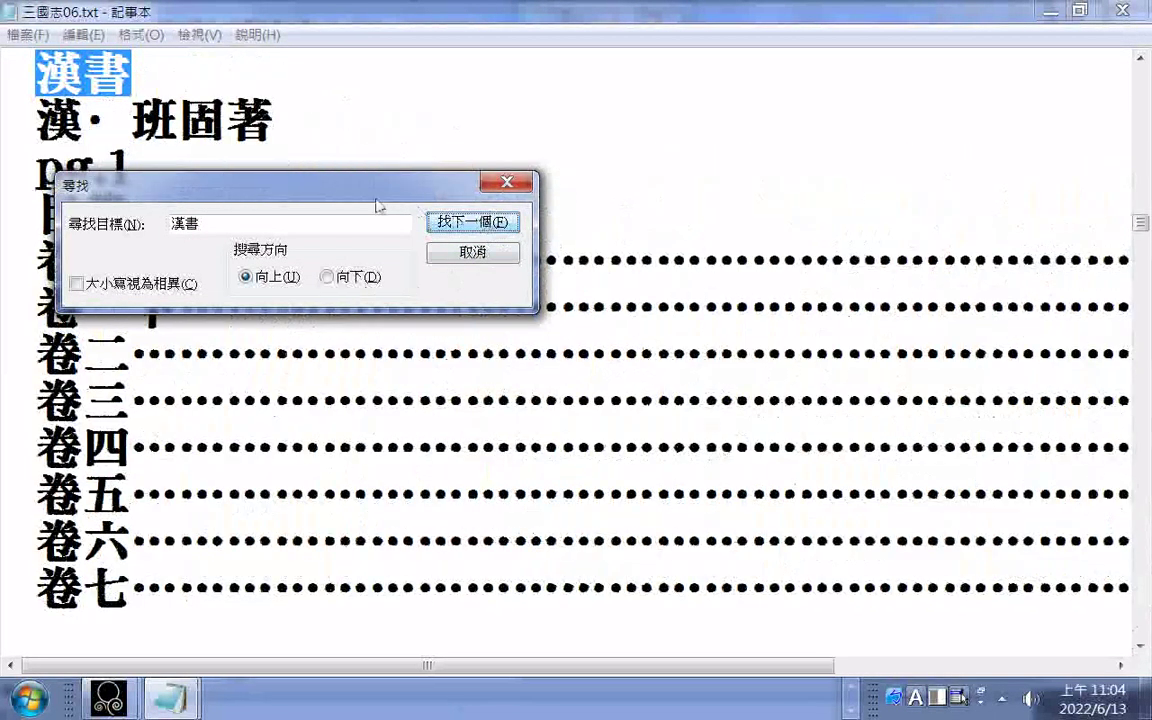
Step: Cut everything from the 漢書 title line through the final 律曆事 line out of 三國志06.txt and save the file
left_click_drag(375, 200, 640, 150)
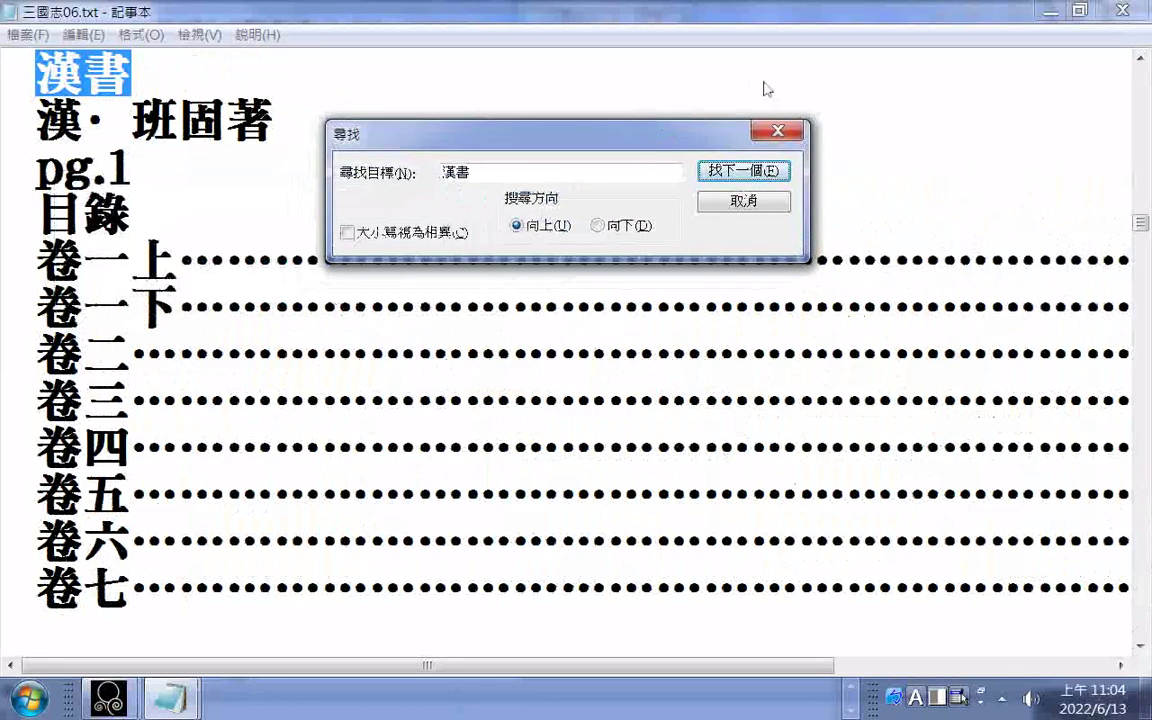
left_click(1141, 61)
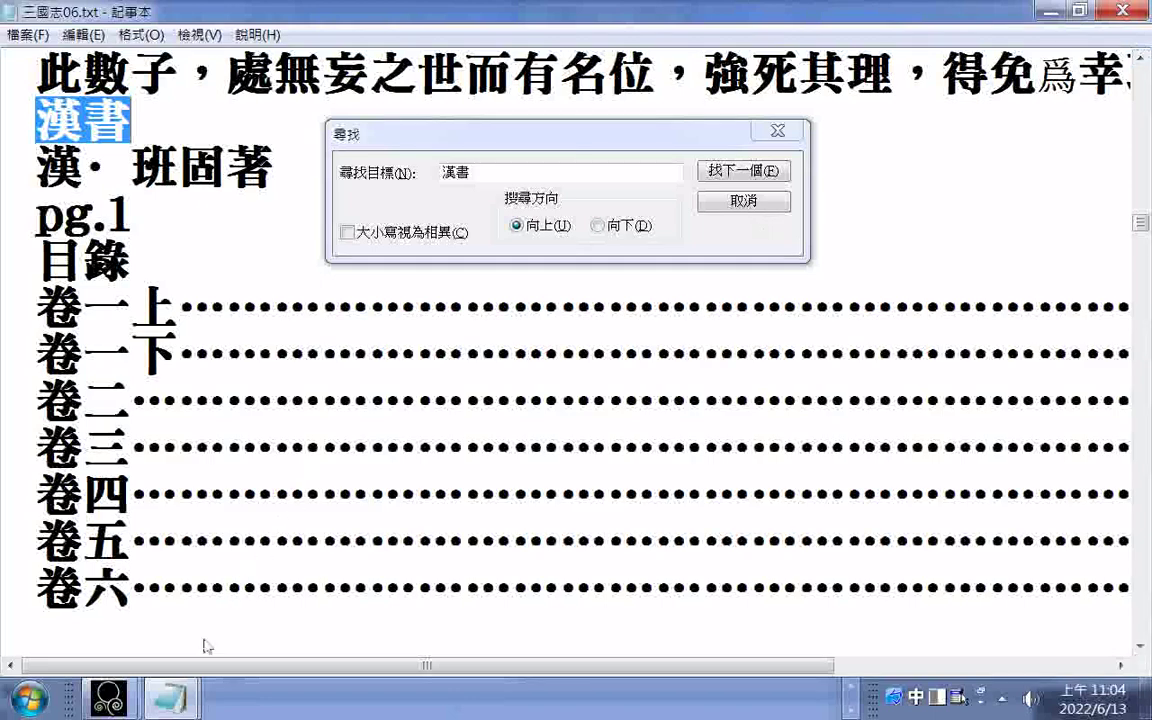
left_click_drag(187, 666, 157, 607)
left_click_drag(36, 118, 568, 600)
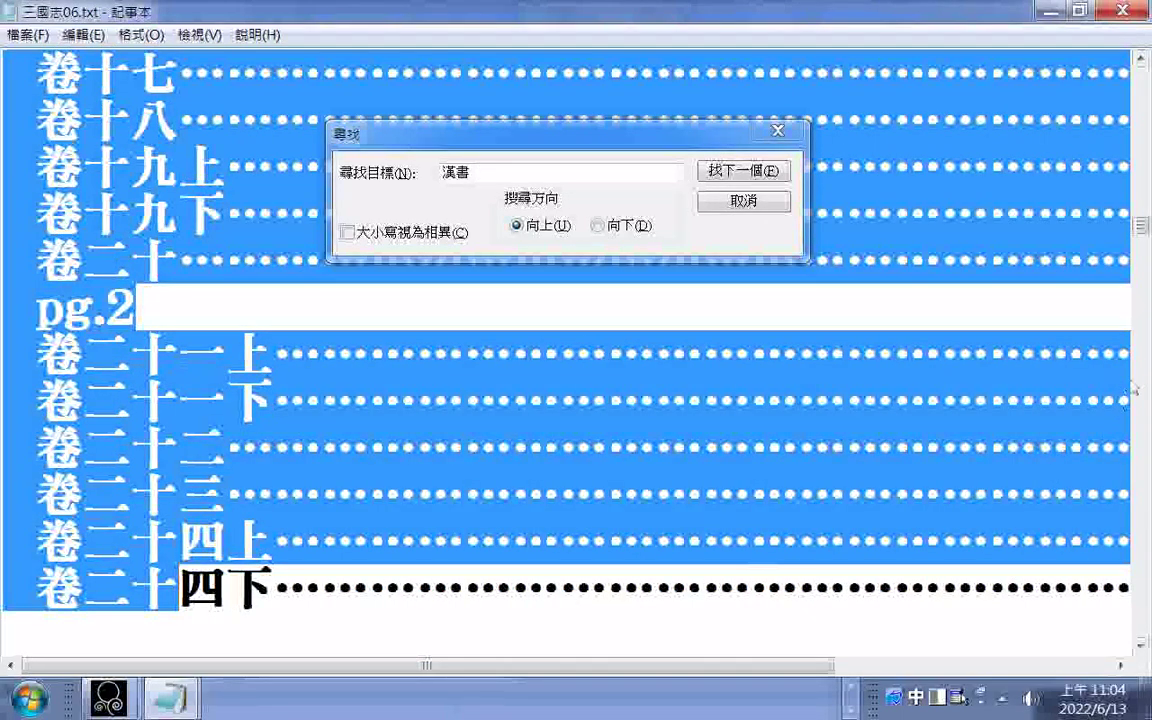
left_click_drag(1140, 228, 1140, 636)
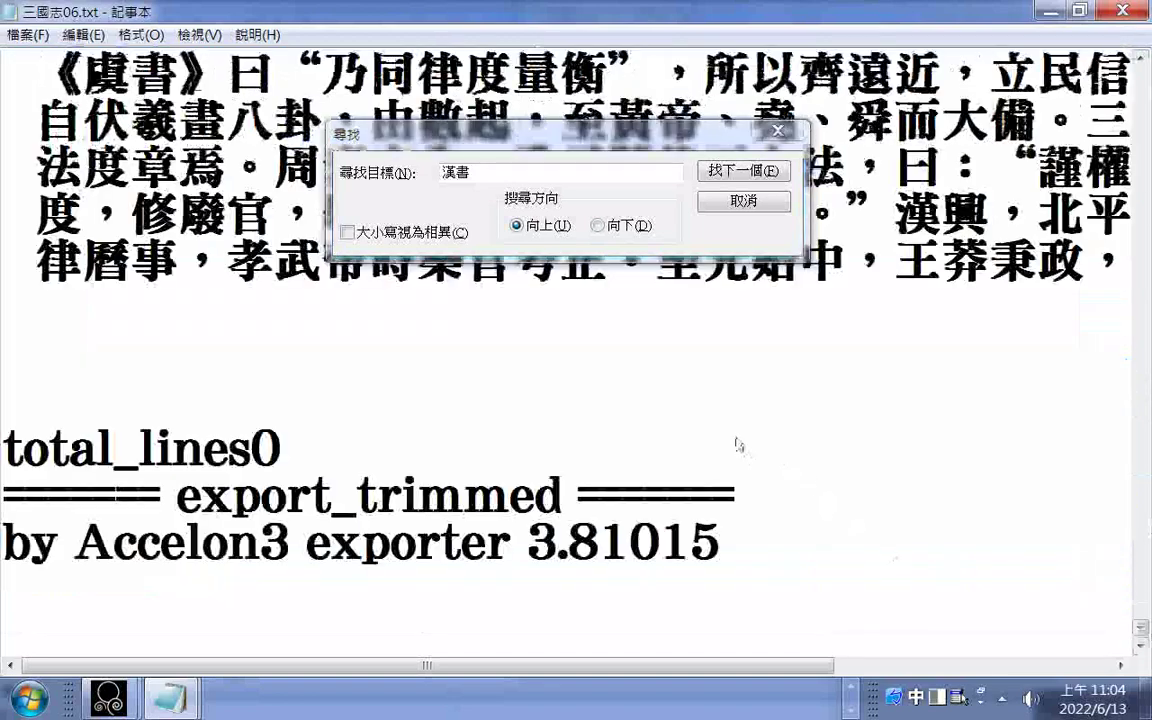
left_click(129, 389, "shift")
right_click(172, 184)
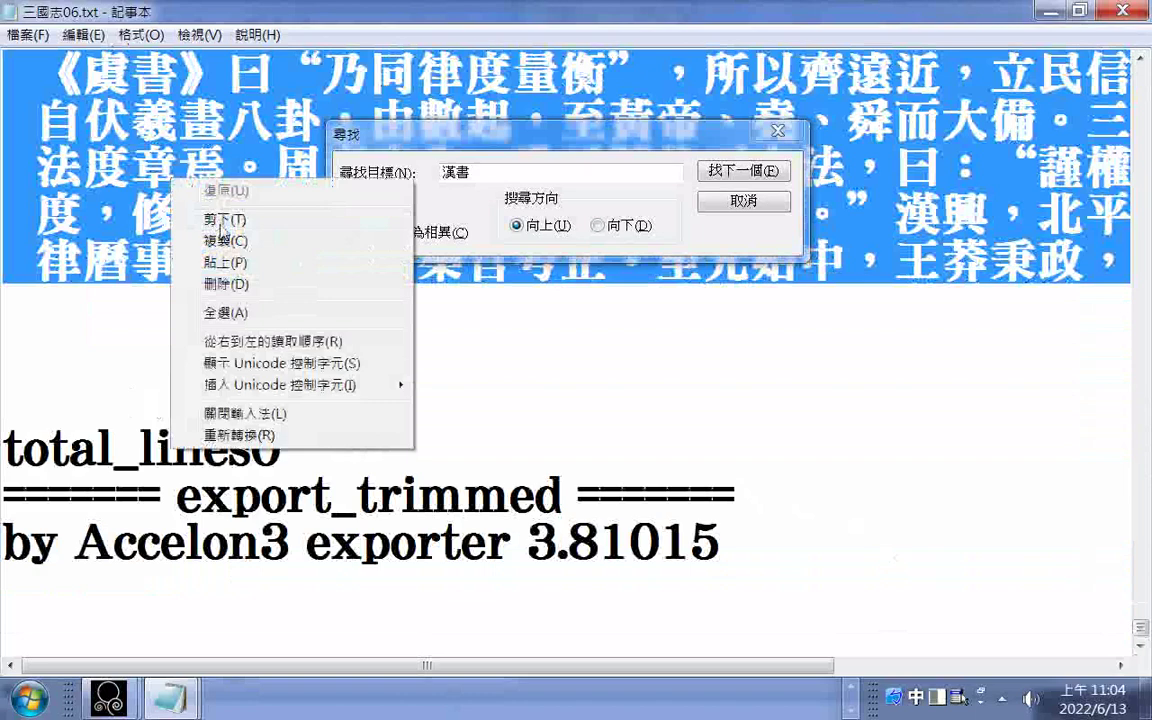
left_click(222, 220)
left_click(24, 35)
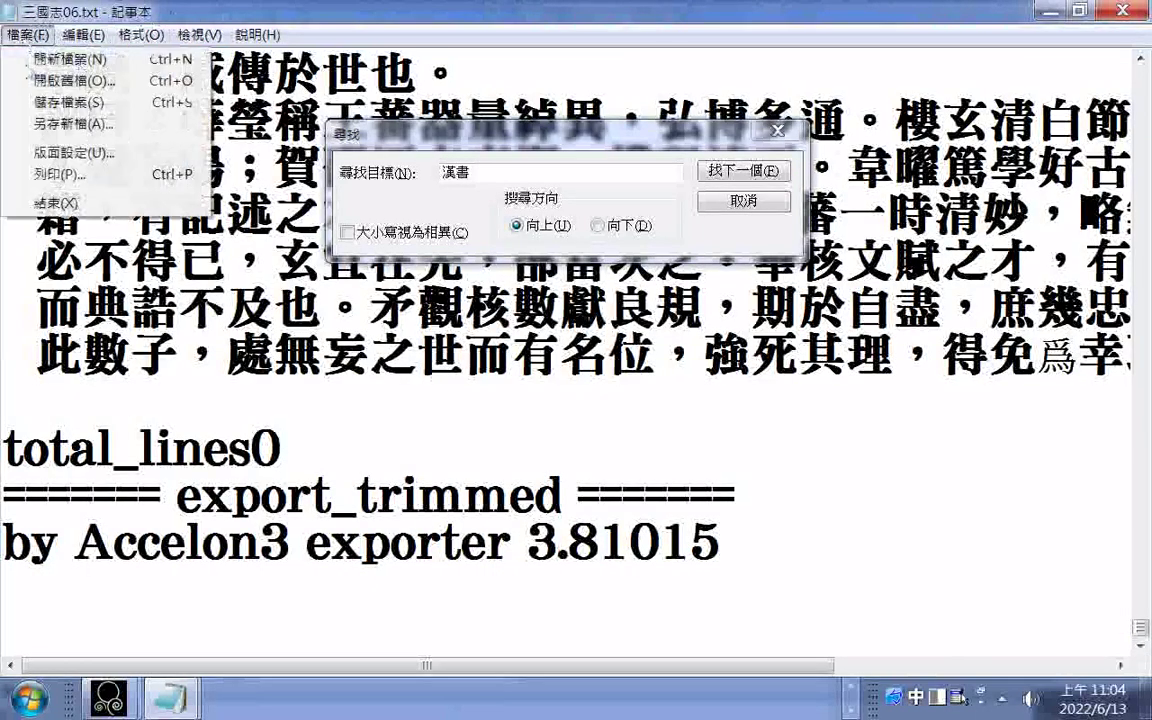
left_click(36, 100)
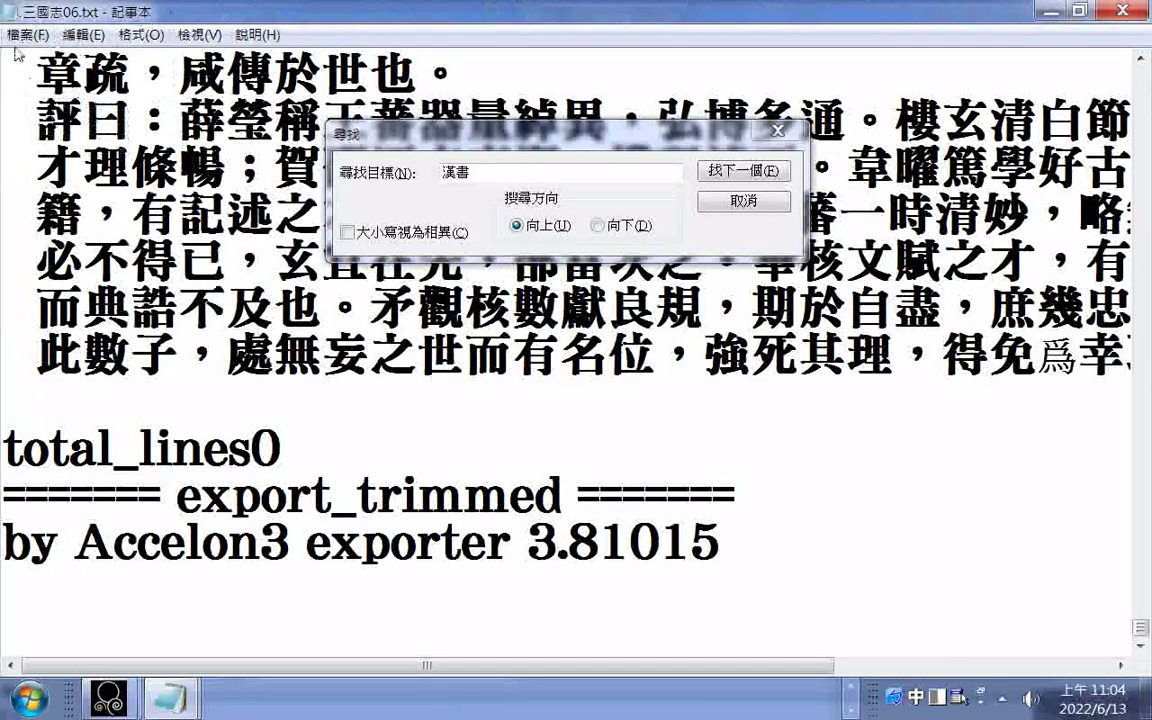
Step: Open a new blank Notepad (記事本) document and paste the cut 漢書 text into it
left_click(28, 698)
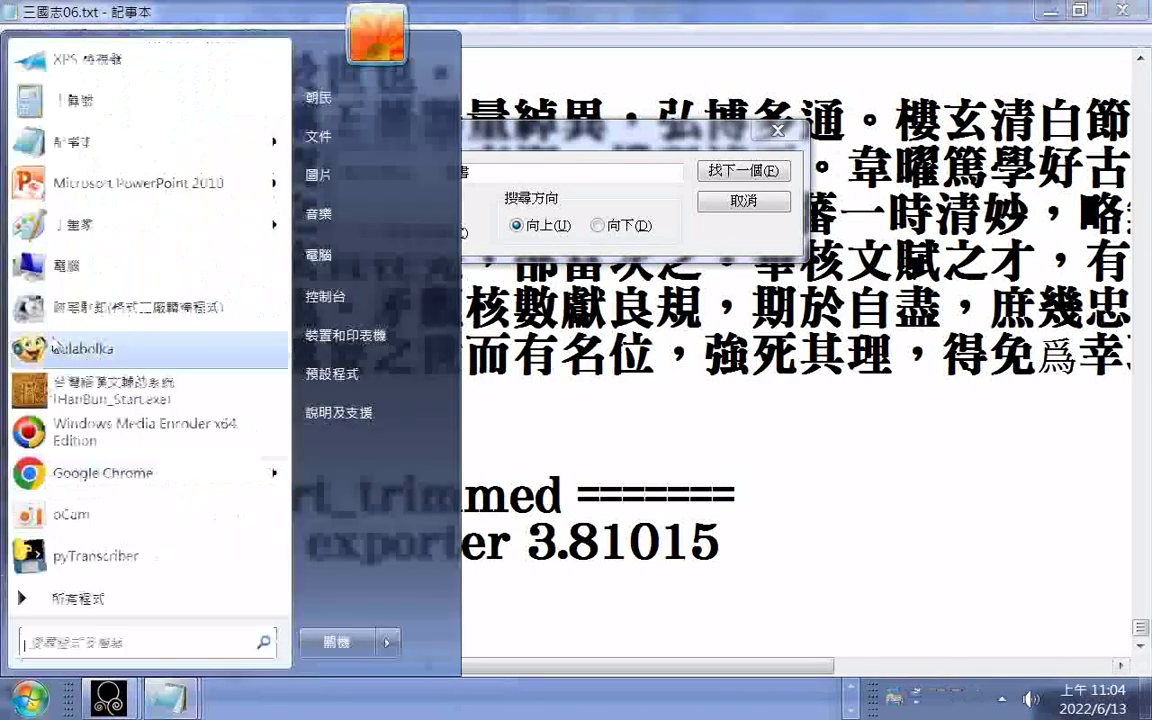
left_click(88, 142)
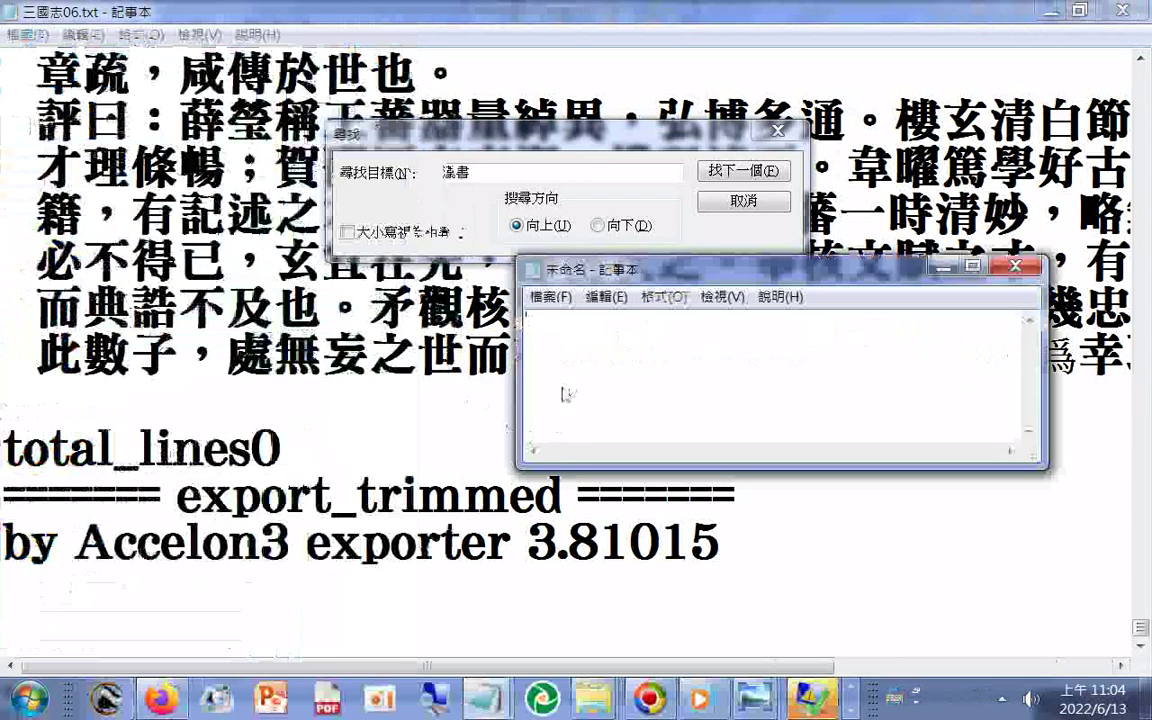
right_click(564, 389)
left_click(637, 468)
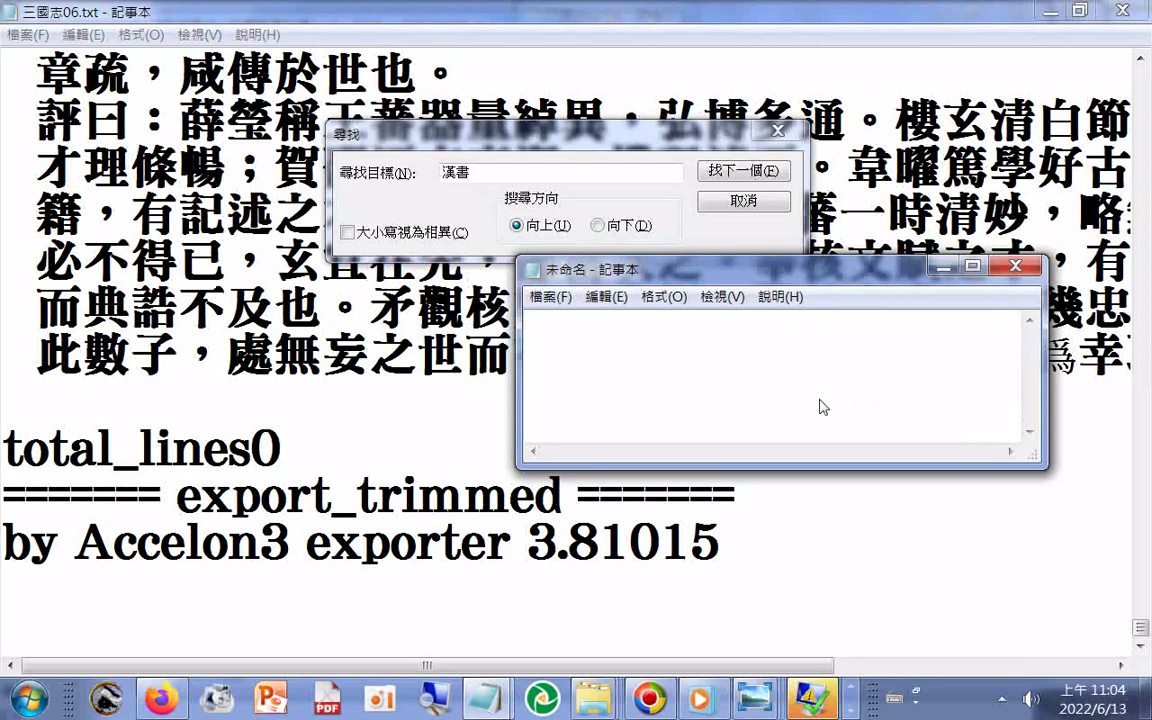
key("ctrl+v")
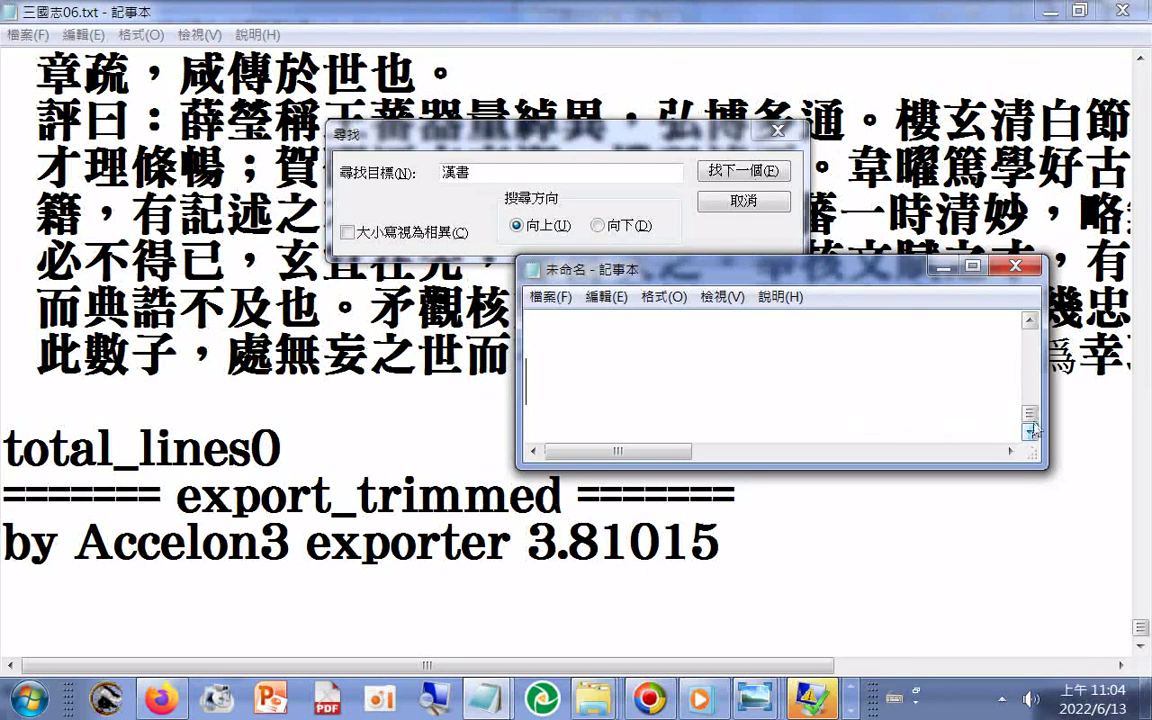
Step: Copy the title 漢書 from the first line of the new document
left_click_drag(1029, 413, 1029, 330)
left_click(616, 354)
left_click_drag(530, 332, 613, 340)
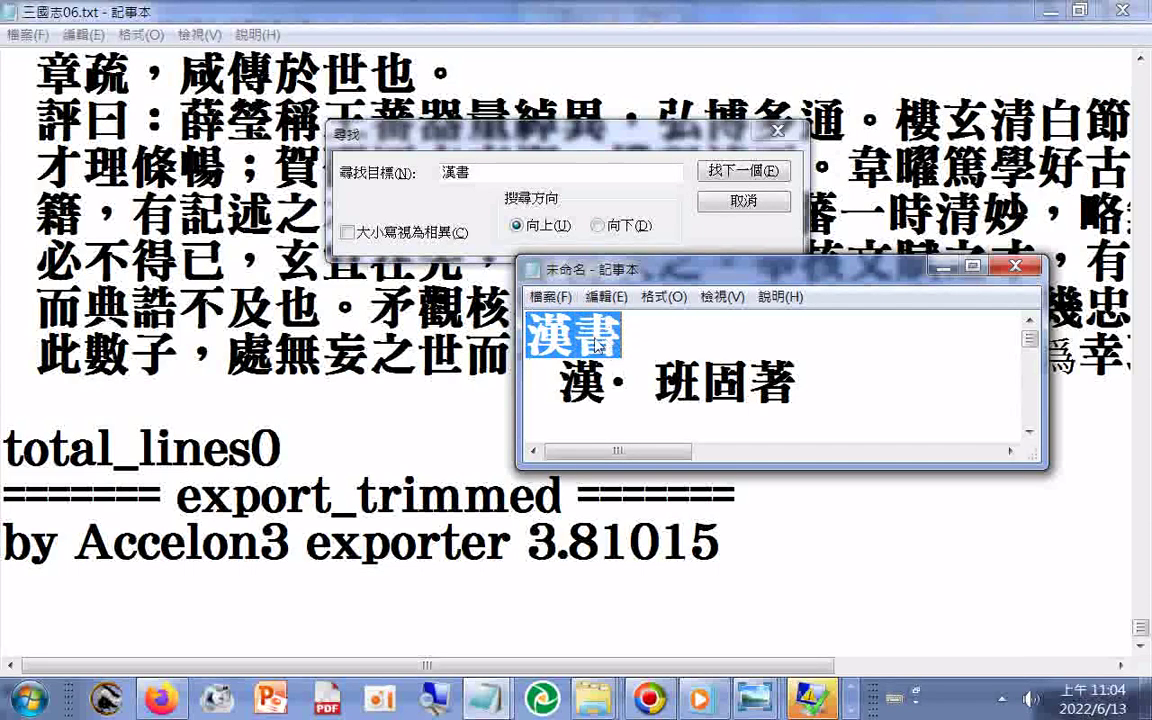
right_click(596, 336)
left_click(630, 400)
Step: Save the new document as 漢書01 on Transcend (H:) with Unicode encoding
left_click(547, 302)
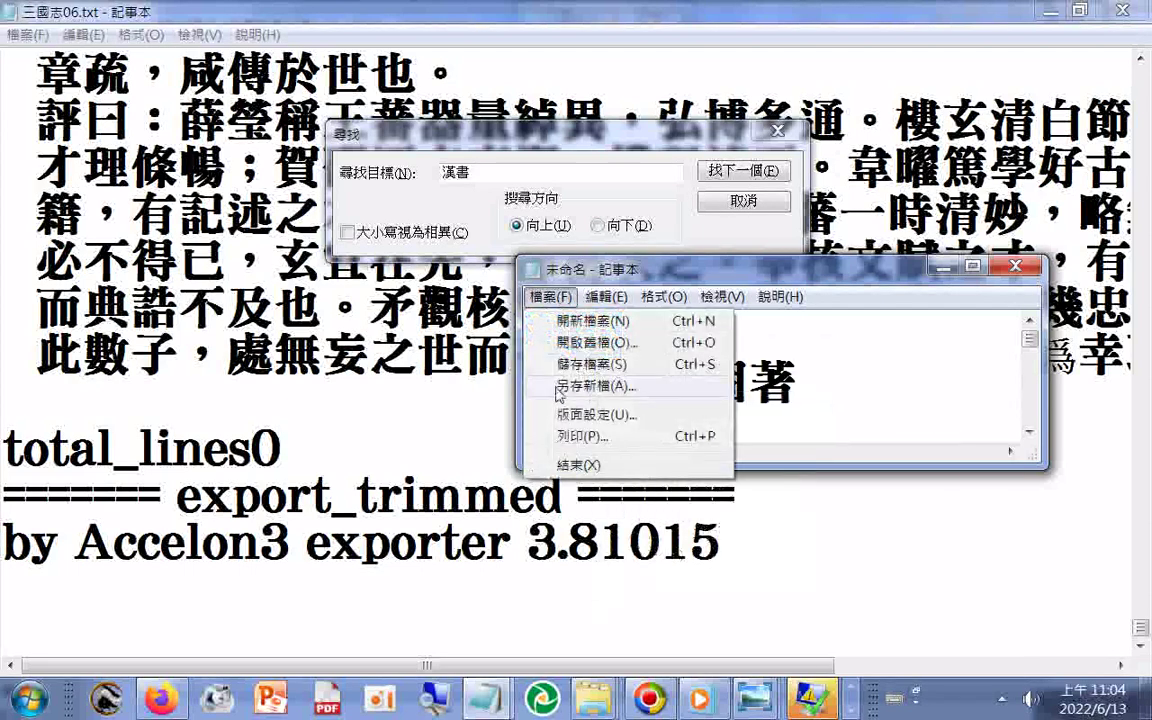
left_click(543, 370)
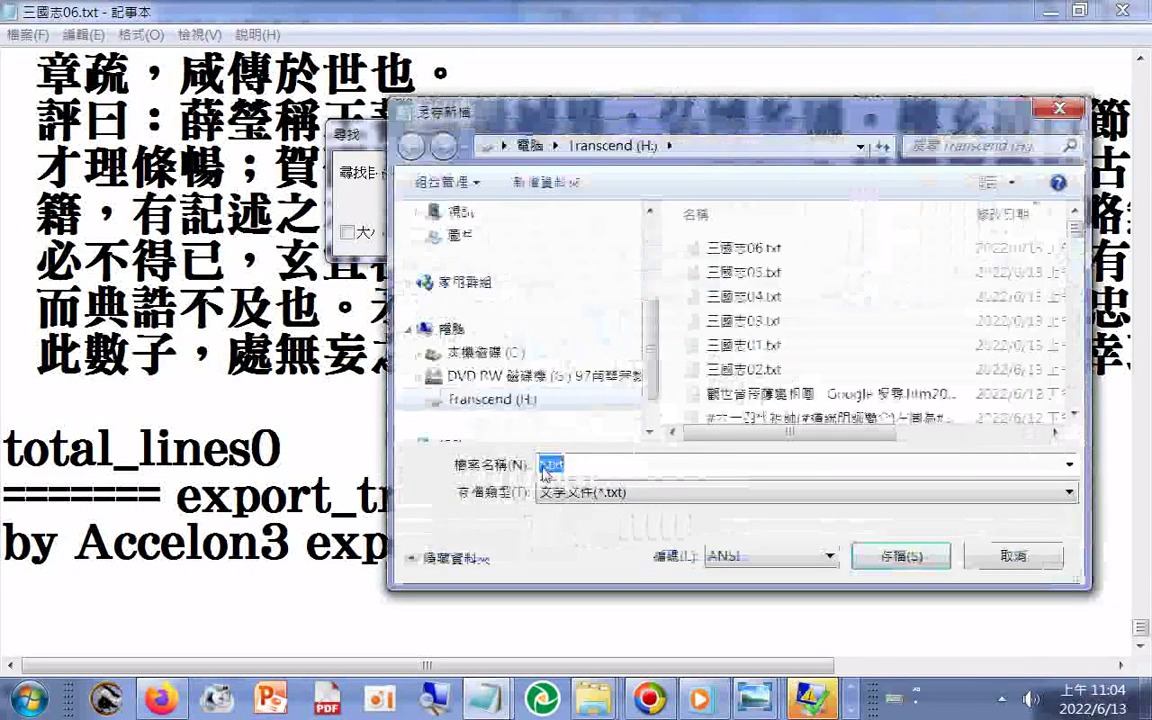
right_click(545, 463)
left_click(585, 303)
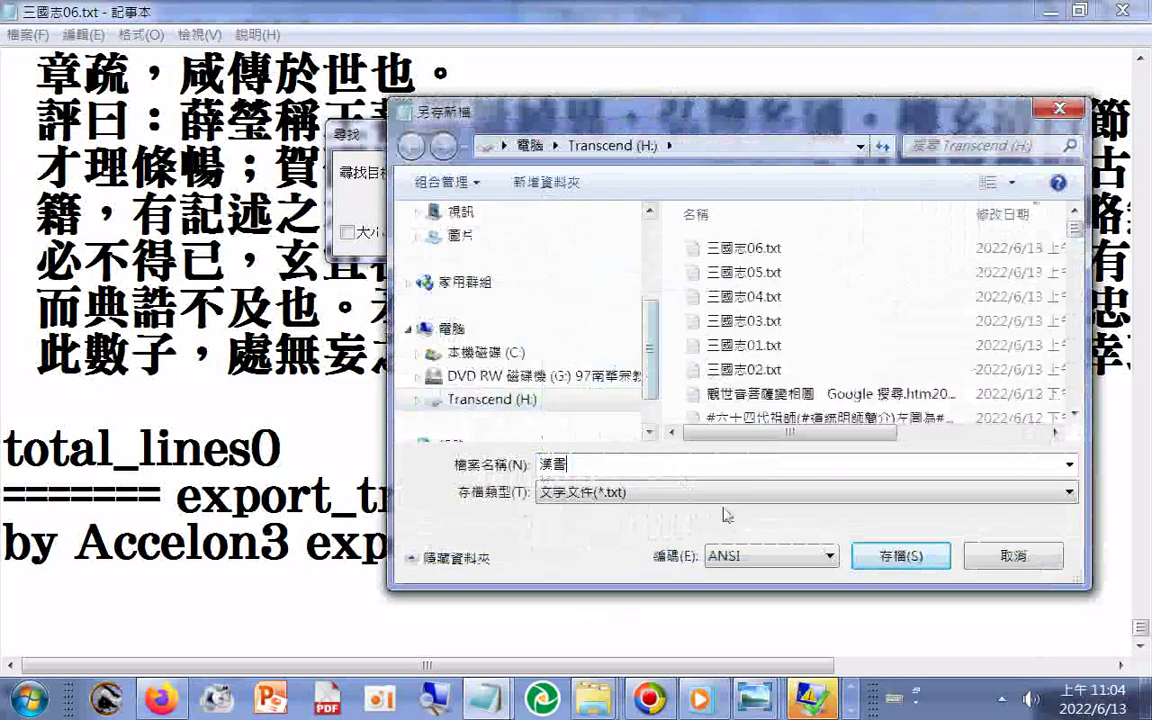
type("01")
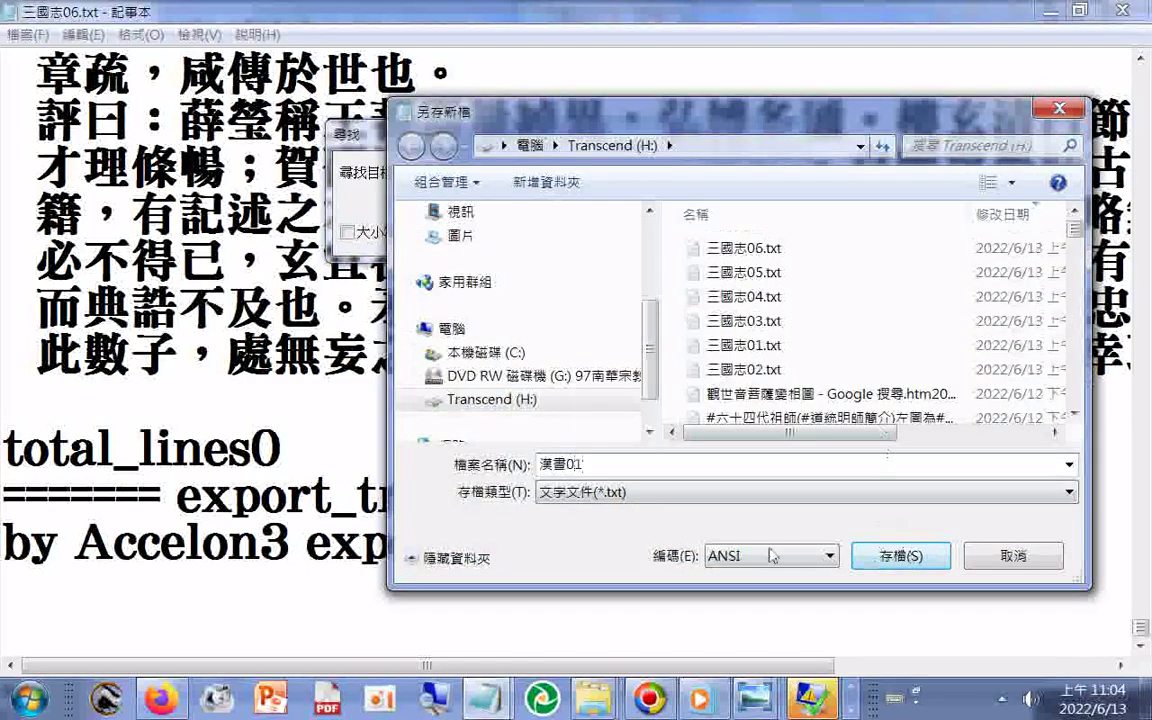
left_click(768, 556)
left_click(735, 594)
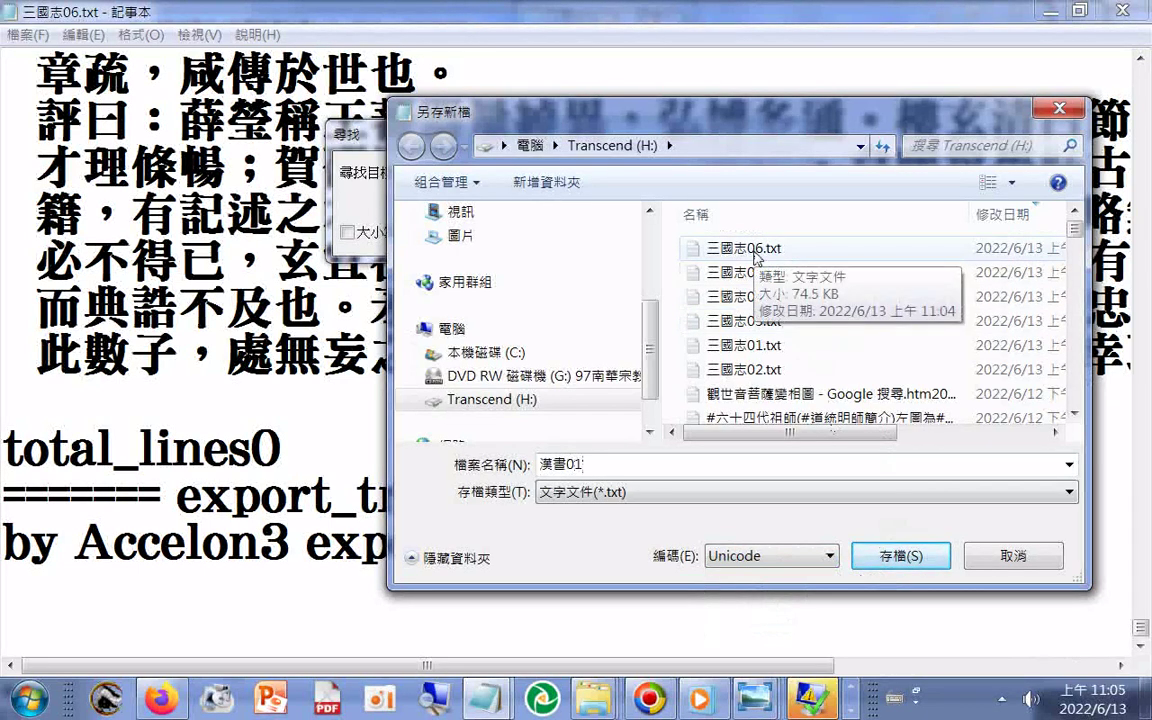
left_click(903, 553)
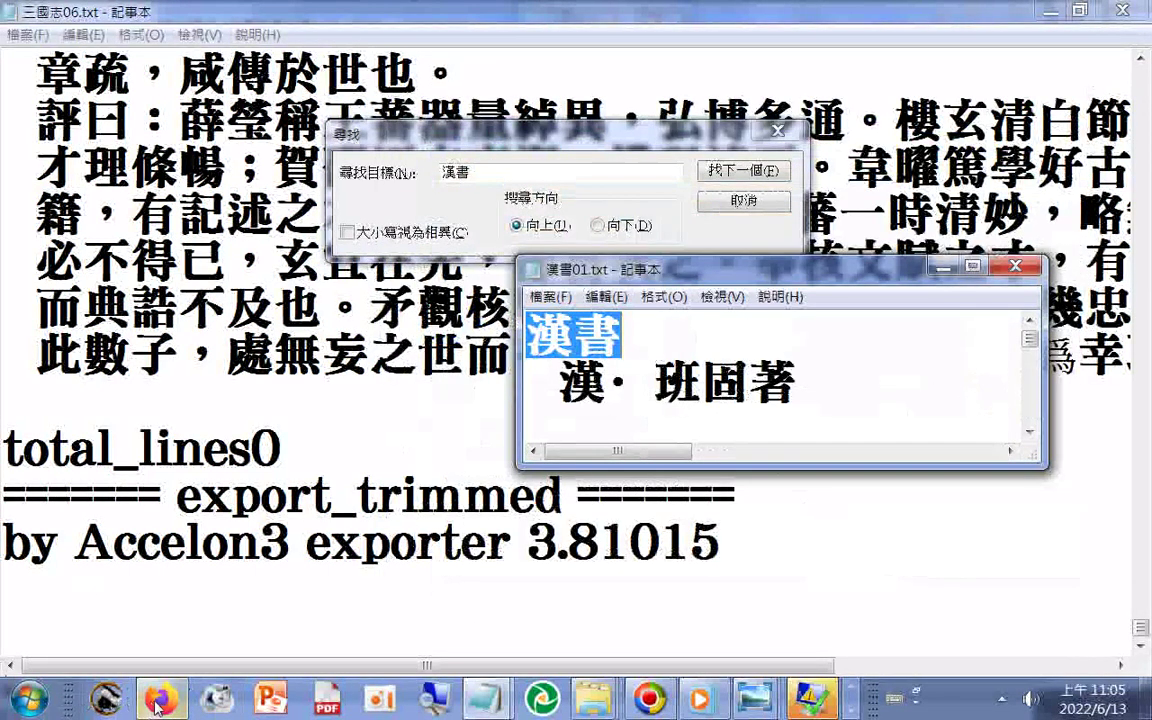
Step: Check the closing lines of 三國志06.txt and the last line of 漢書01.txt
left_click(57, 350)
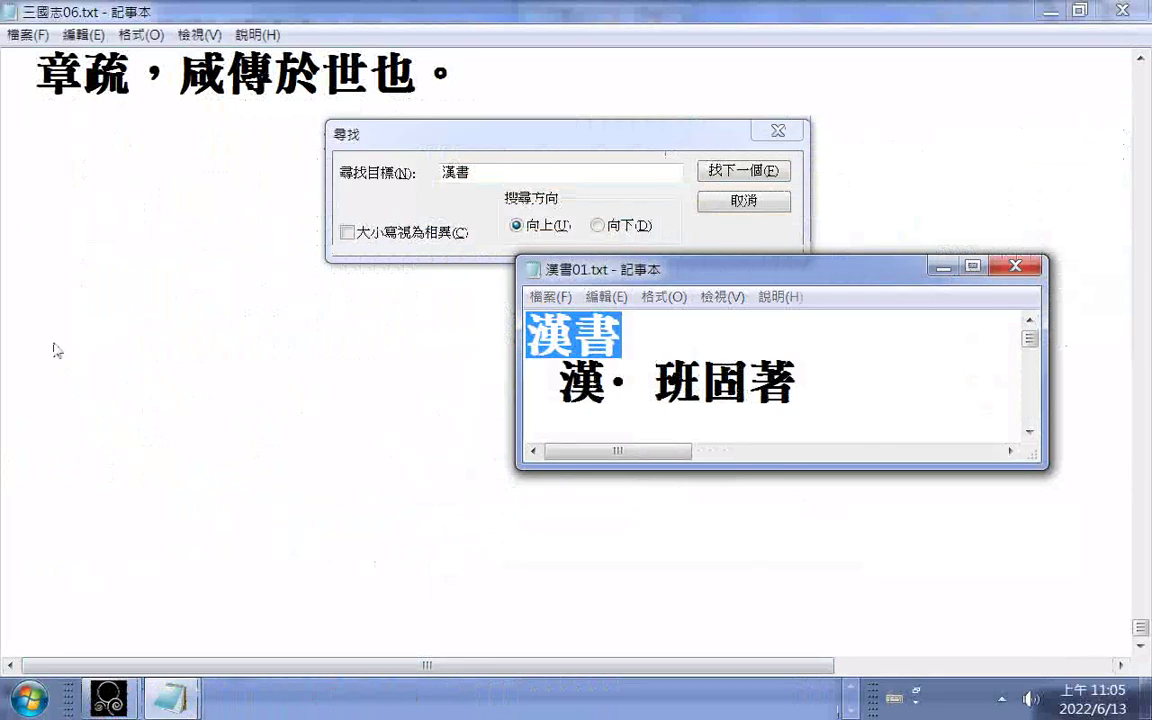
left_click_drag(57, 350, 928, 396)
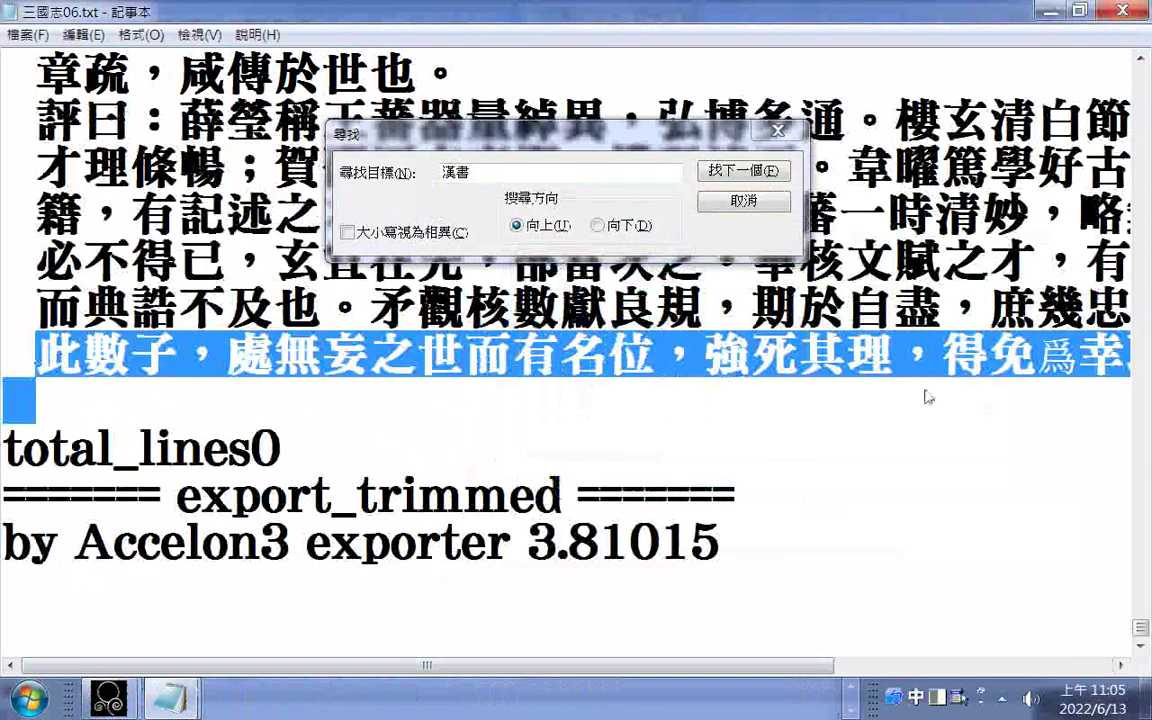
left_click(926, 396)
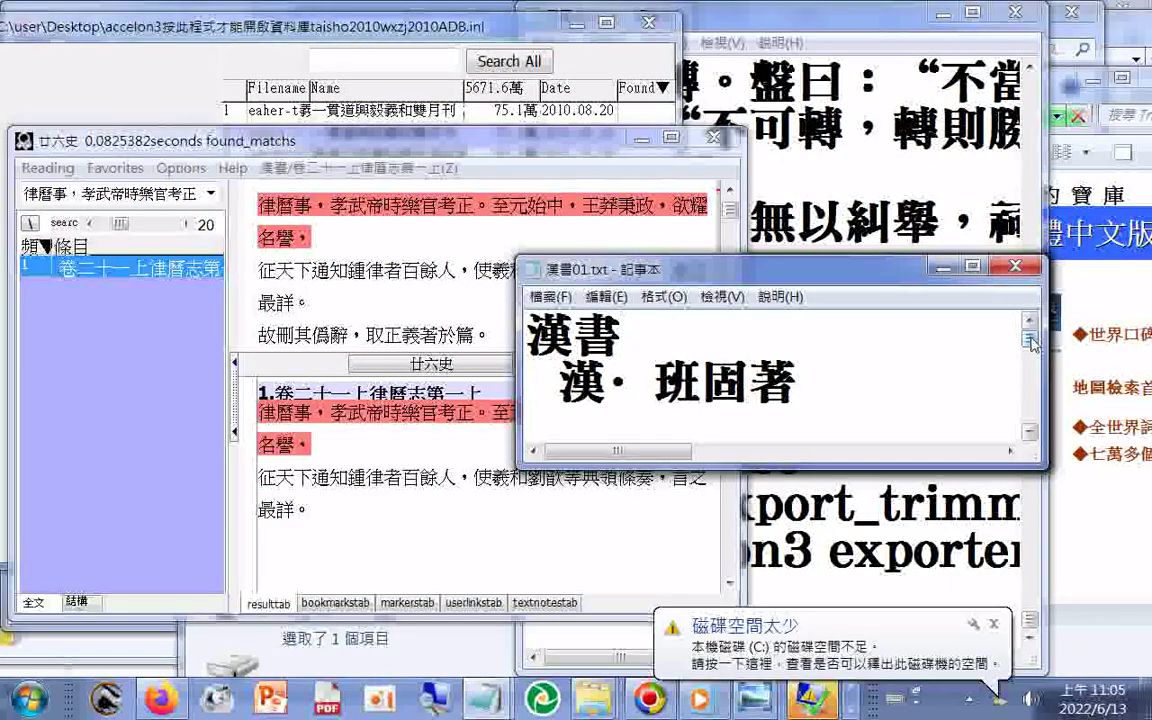
scroll(940, 385, "down", 6)
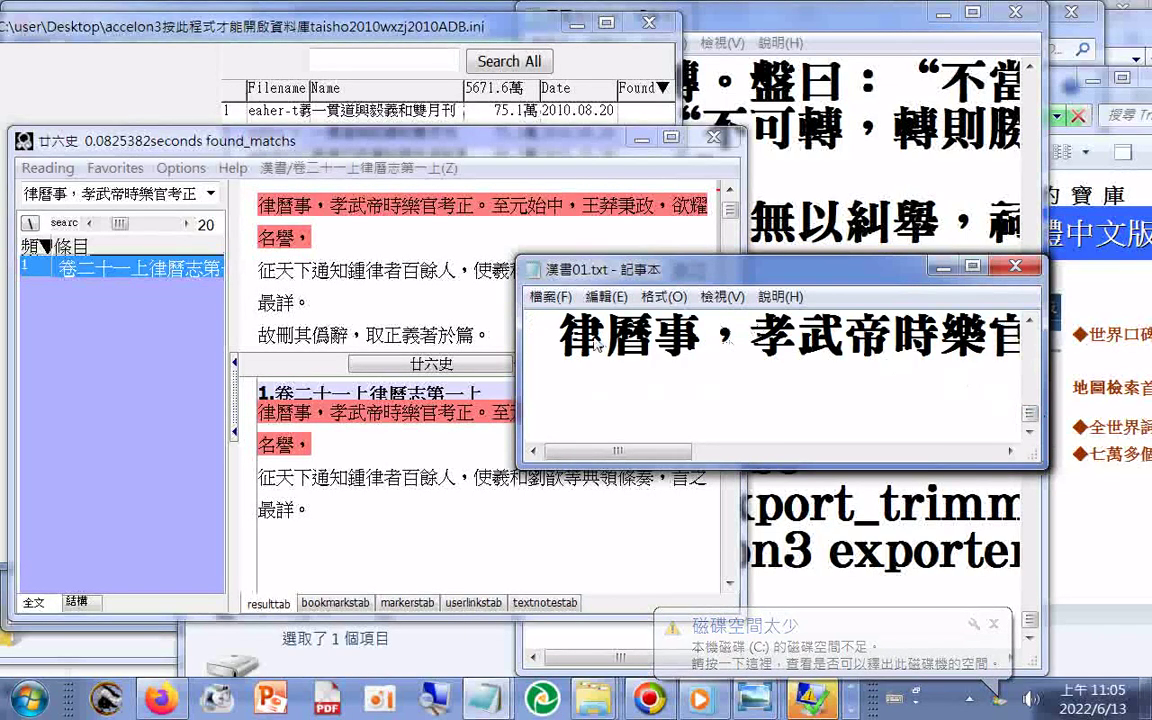
Step: In Accelon3, go to the matched 律曆事 line, align it at the start of the reading view, and clear the search phrase
left_click(320, 416)
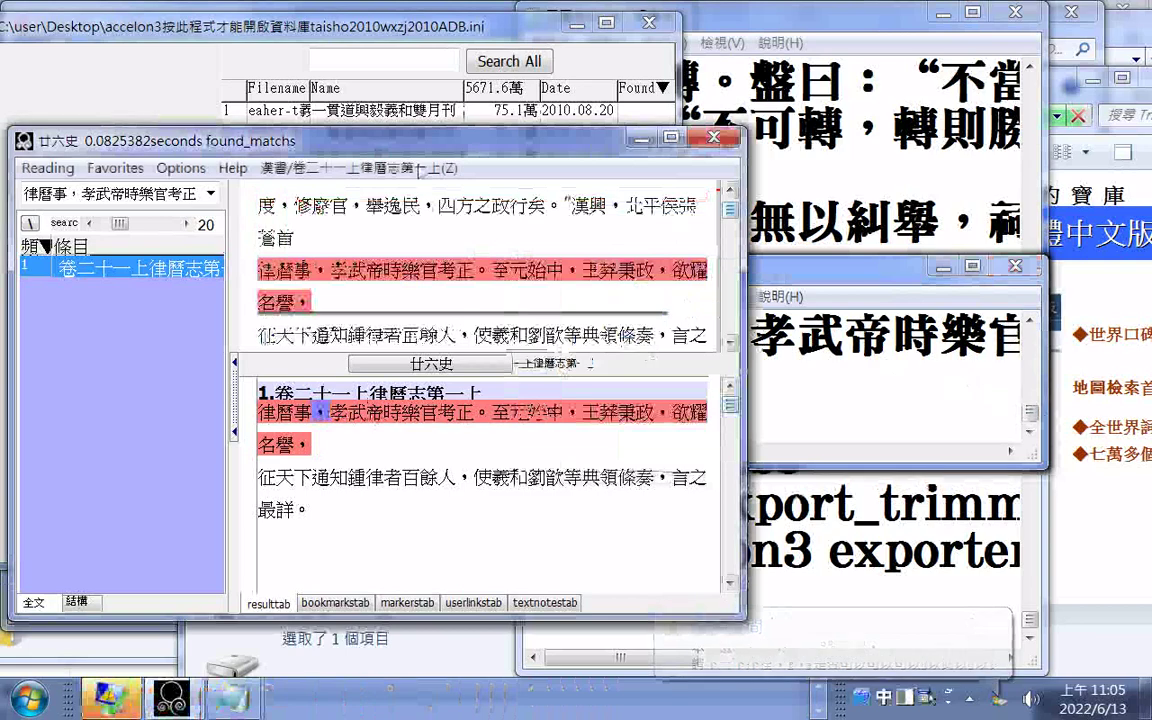
left_click(733, 346)
left_click(103, 194)
key("BackSpace")
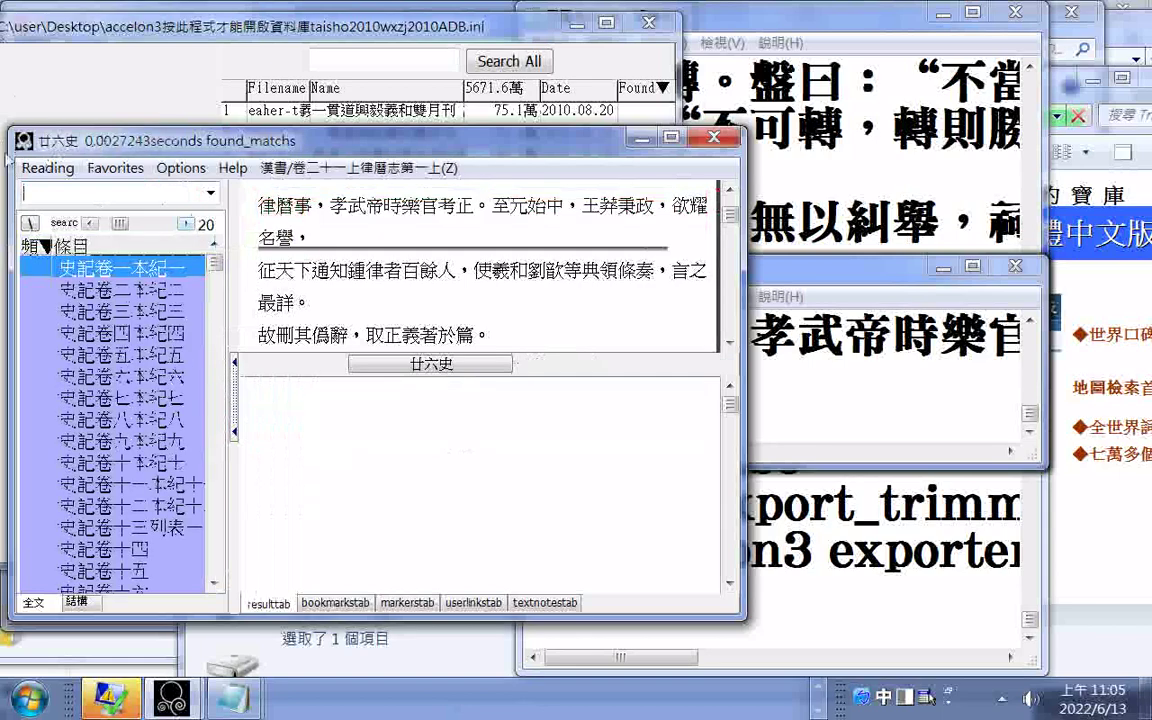
Step: Export the 廿六史 text from the 律曆事 line to Transcend (H:) as 漢書02.txt
left_click(48, 168)
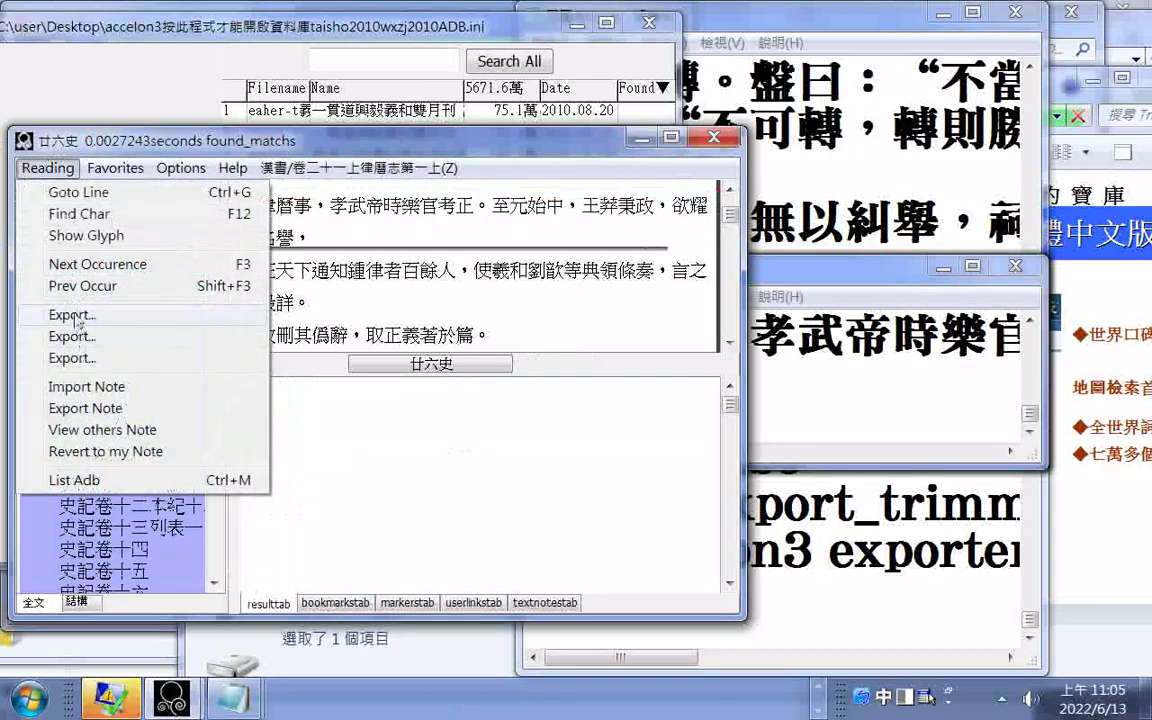
left_click(72, 315)
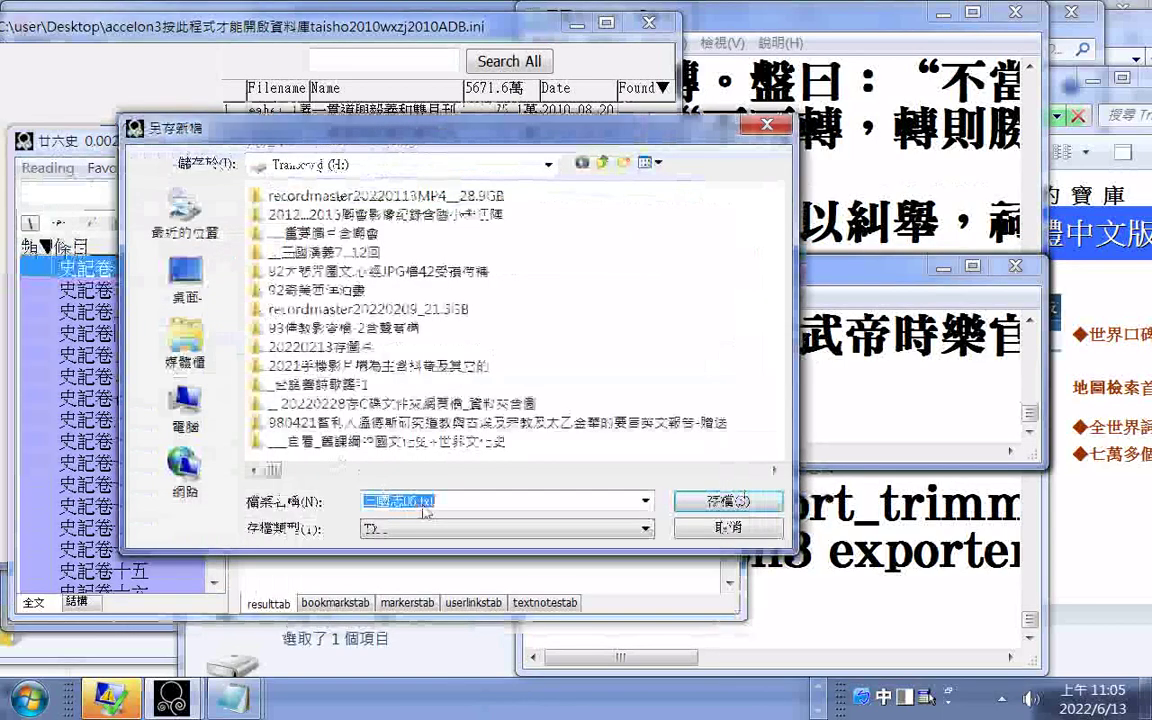
left_click_drag(272, 470, 756, 467)
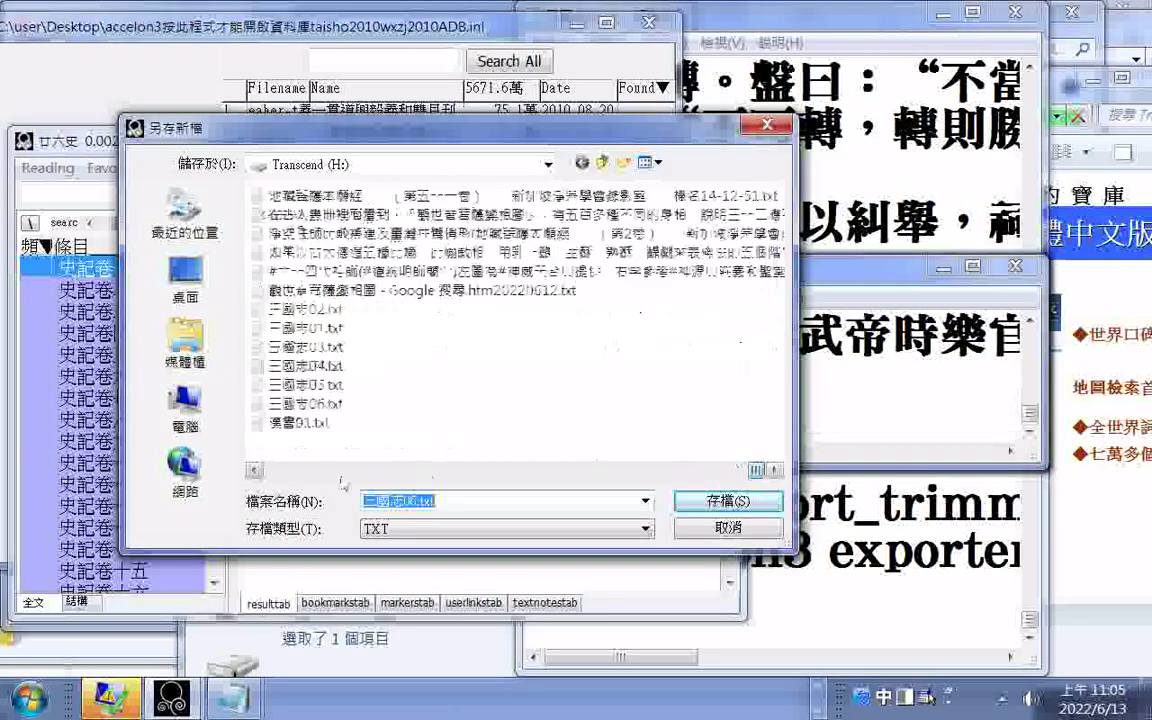
left_click(296, 407)
left_click(296, 429)
left_click(399, 504)
left_click(399, 504)
left_click(399, 501)
type("2")
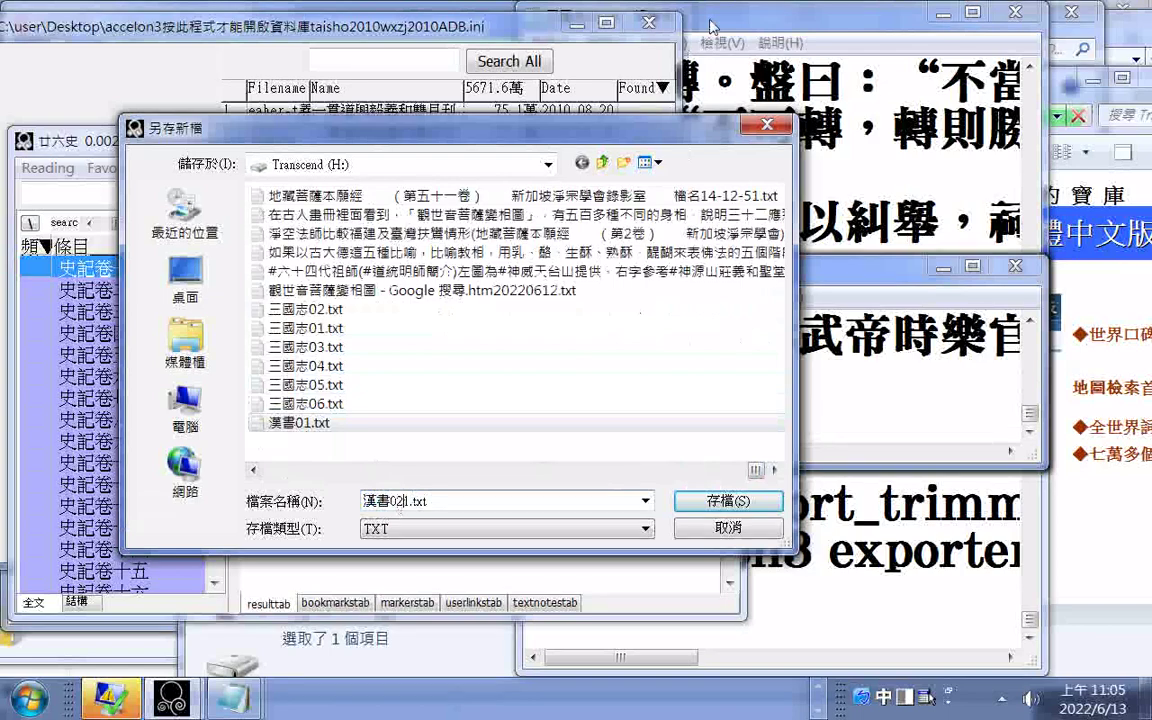
key("Return")
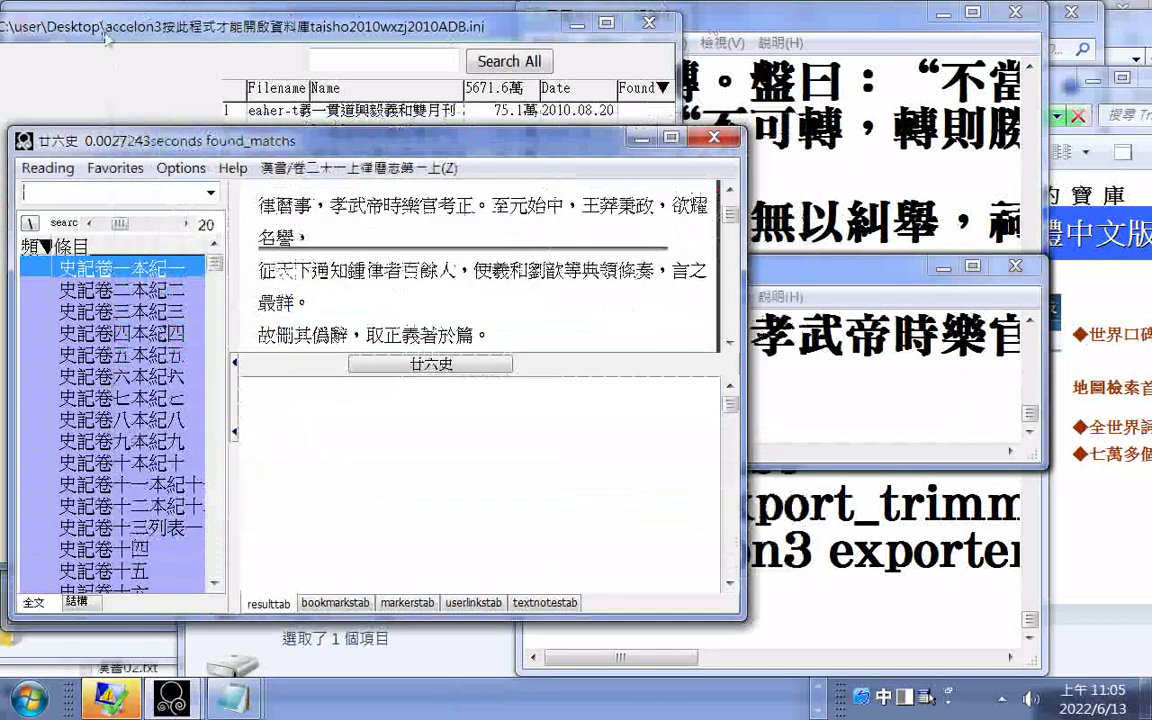
Step: Open the exported 漢書02.txt in Notepad (記事本) from Accelon3's export file list
left_click(46, 168)
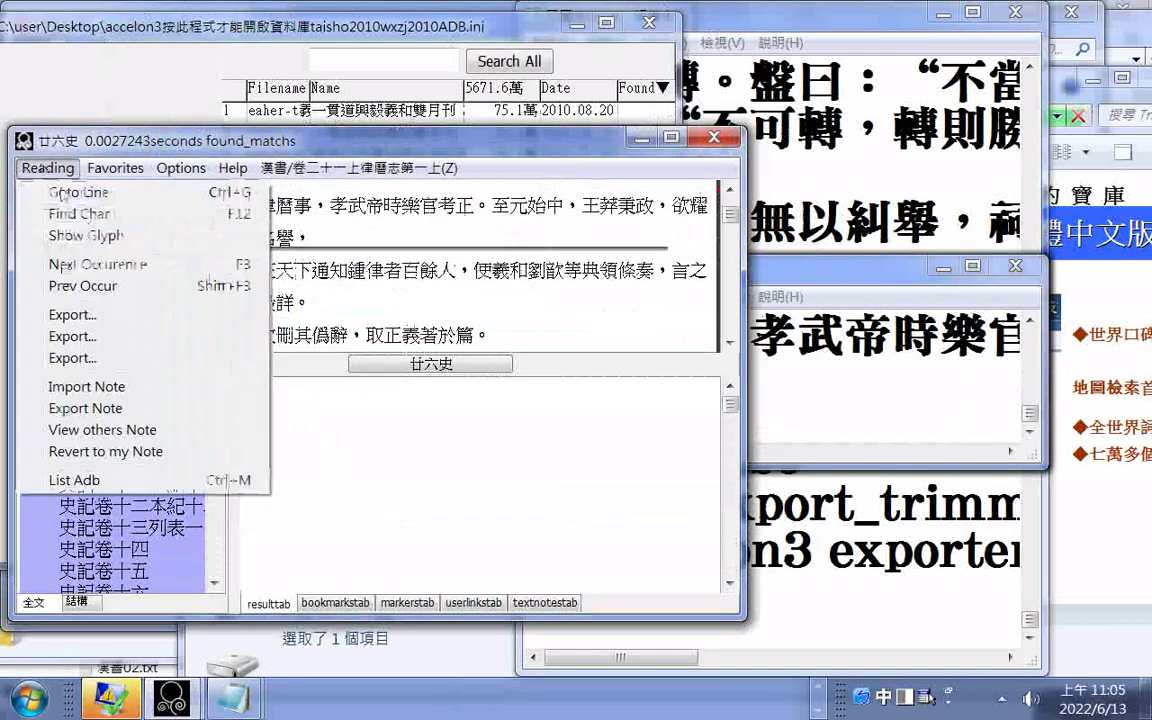
left_click(88, 333)
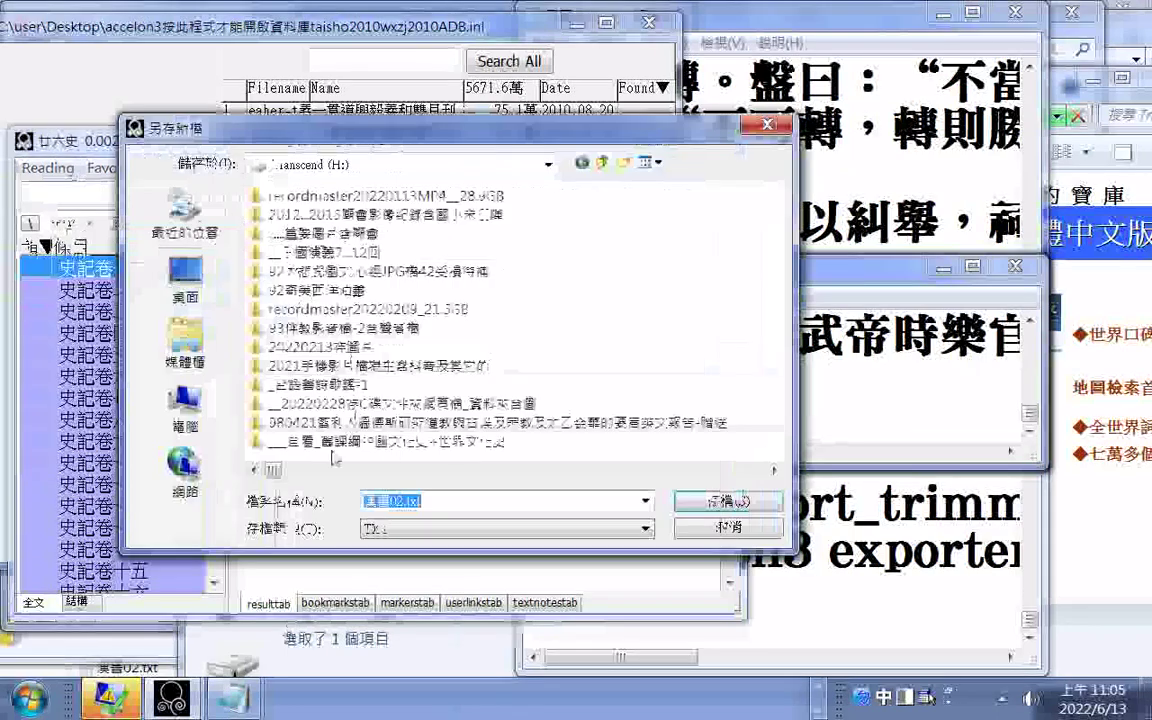
scroll(300, 460, "down", 5)
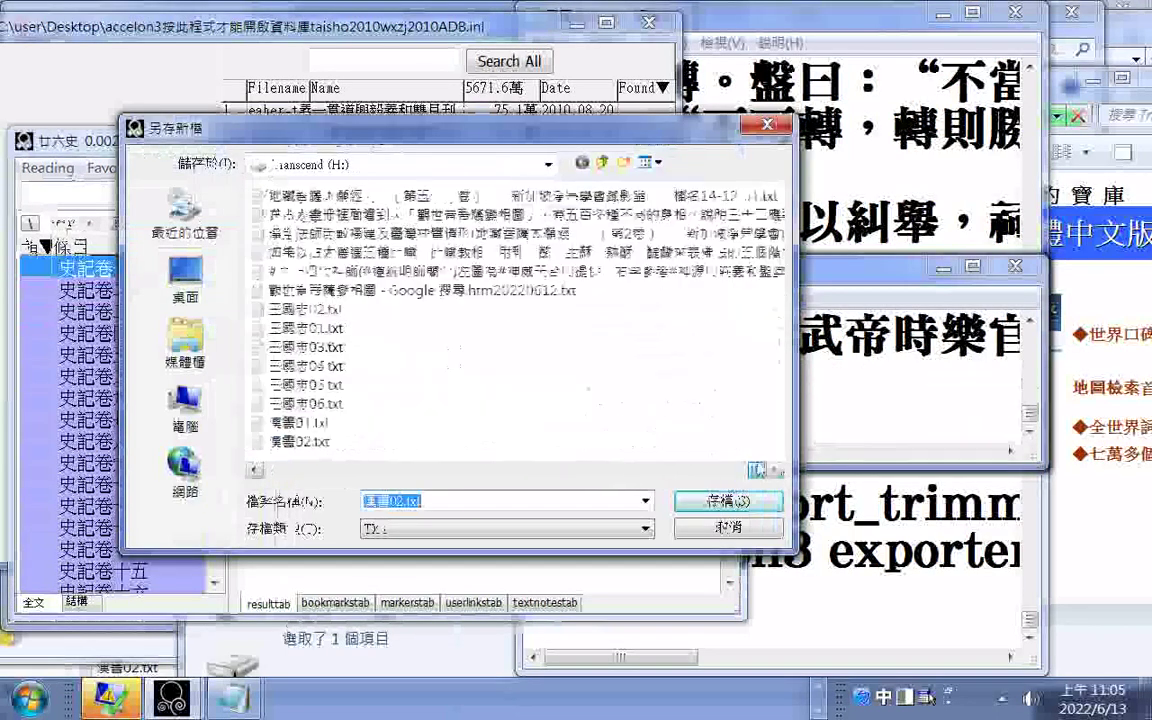
right_click(308, 442)
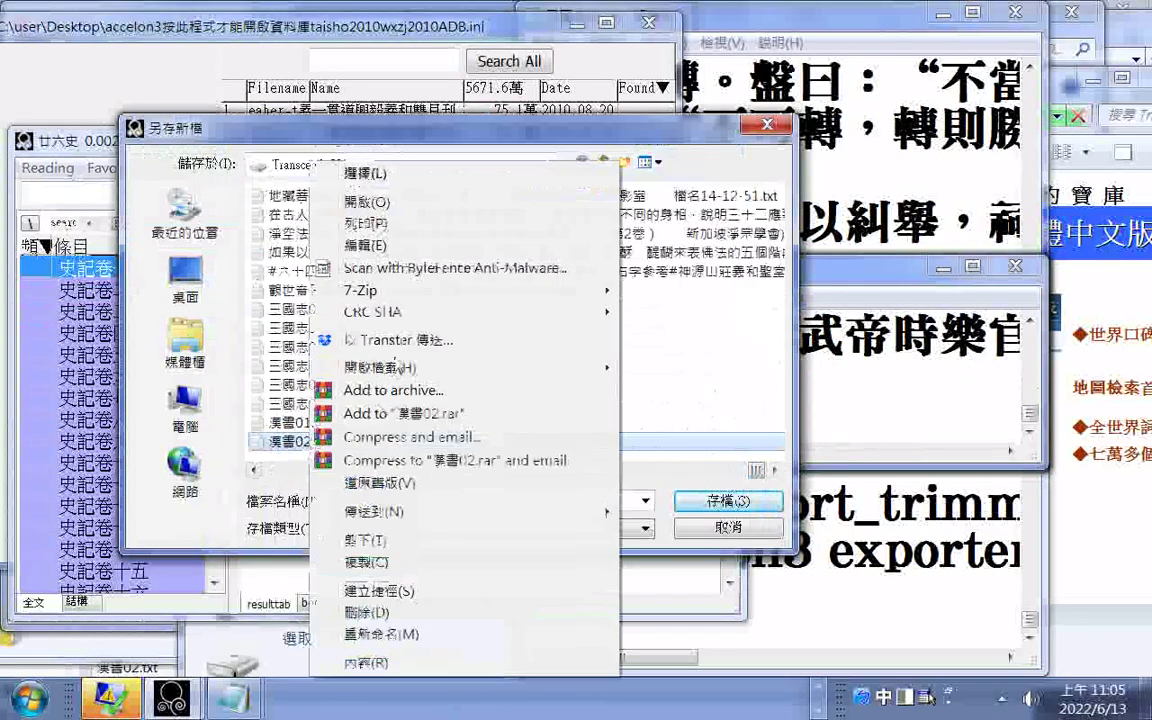
mouse_move(407, 376)
left_click(670, 414)
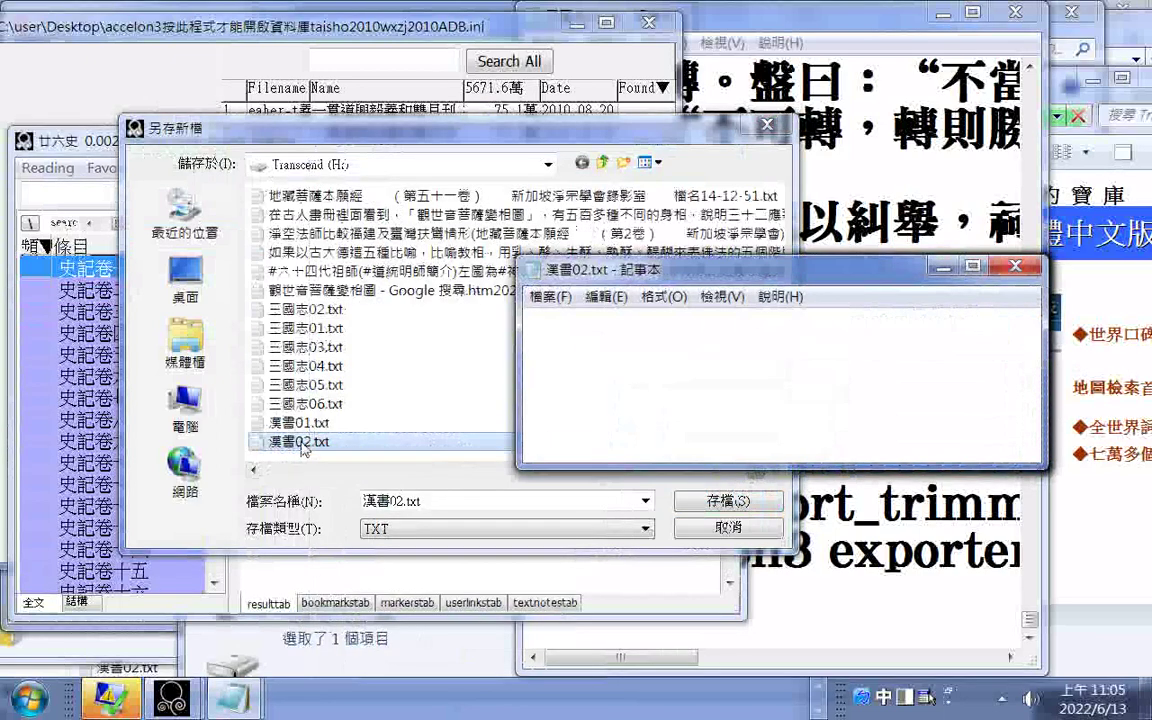
left_click(303, 442)
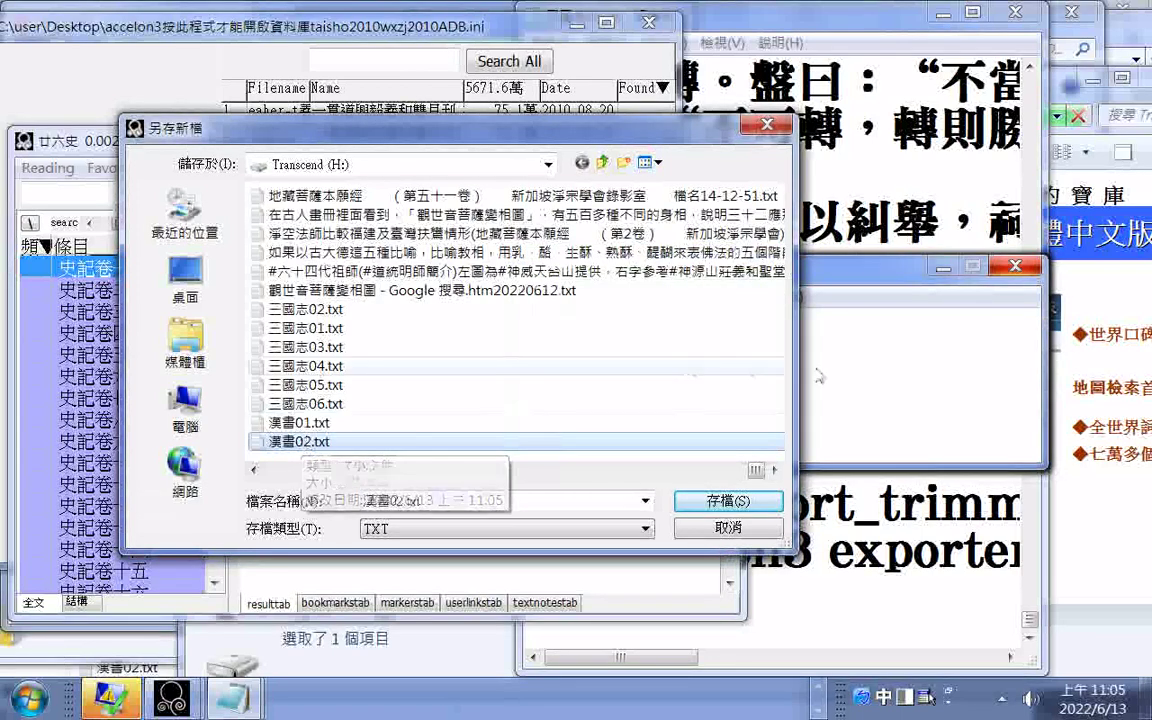
left_click(895, 383)
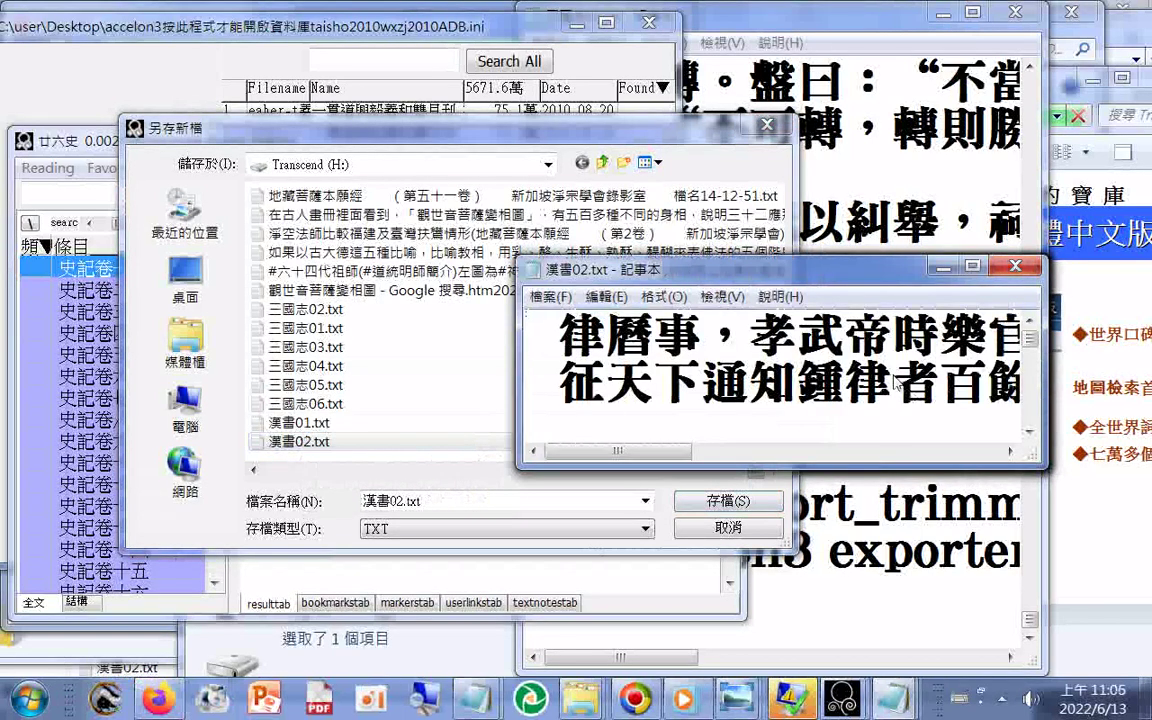
Step: Copy the last text line of 漢書02.txt, beginning 劉向以爲, and cancel Accelon3's pending export dialog
left_click_drag(1030, 345, 1025, 430)
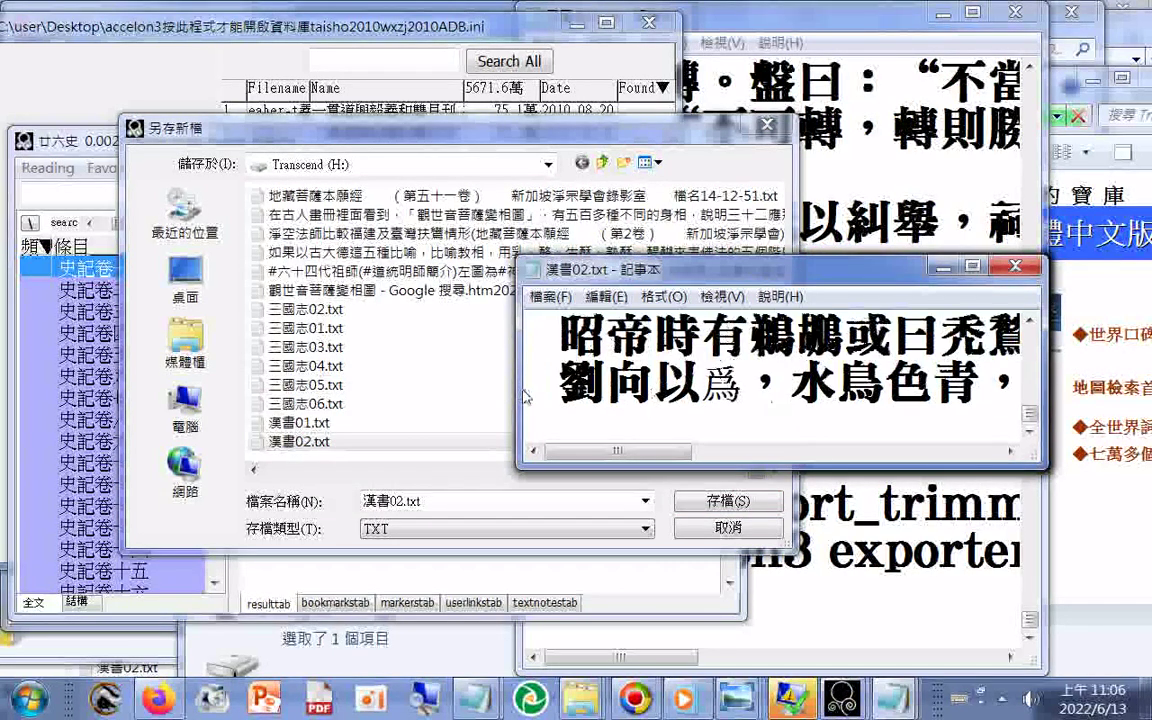
scroll(523, 391, "down", 1)
left_click_drag(557, 353, 789, 345)
right_click(789, 345)
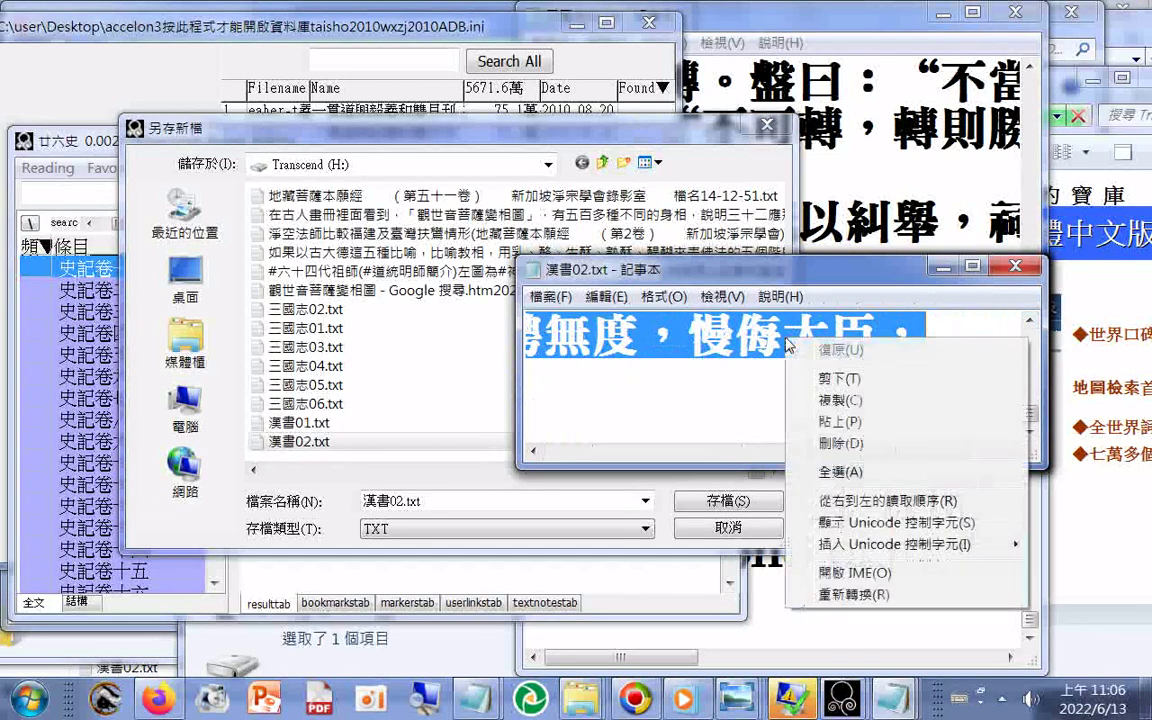
left_click(745, 362)
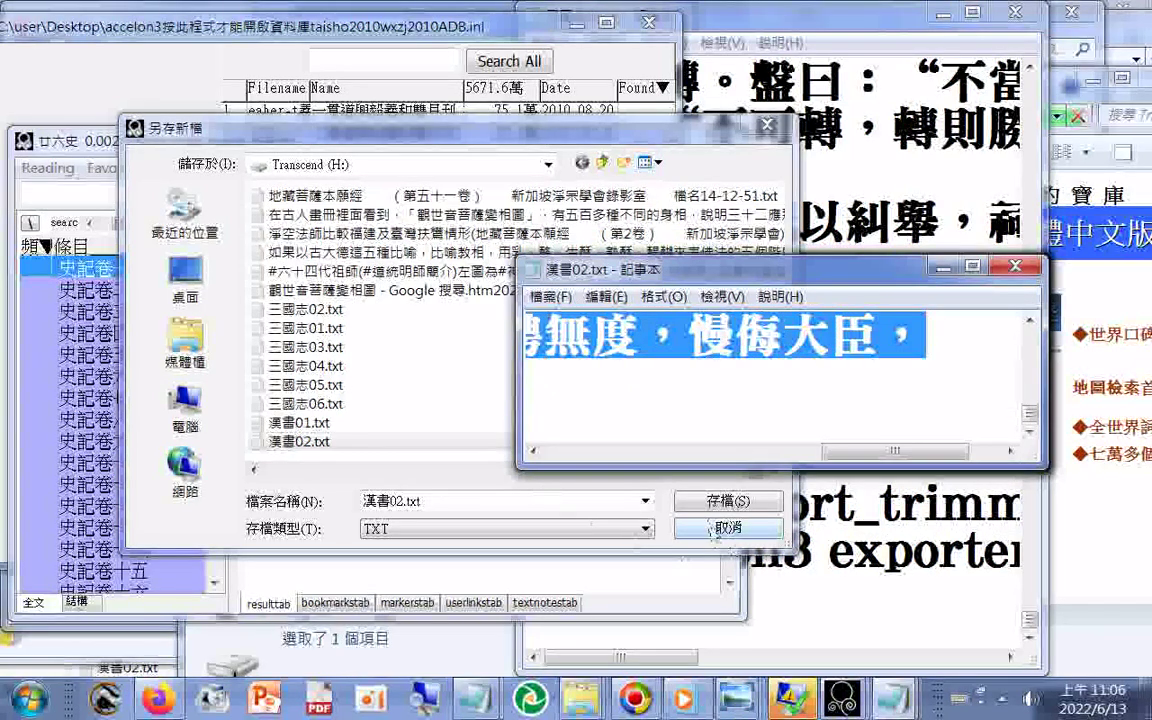
left_click(644, 483)
left_click(712, 537)
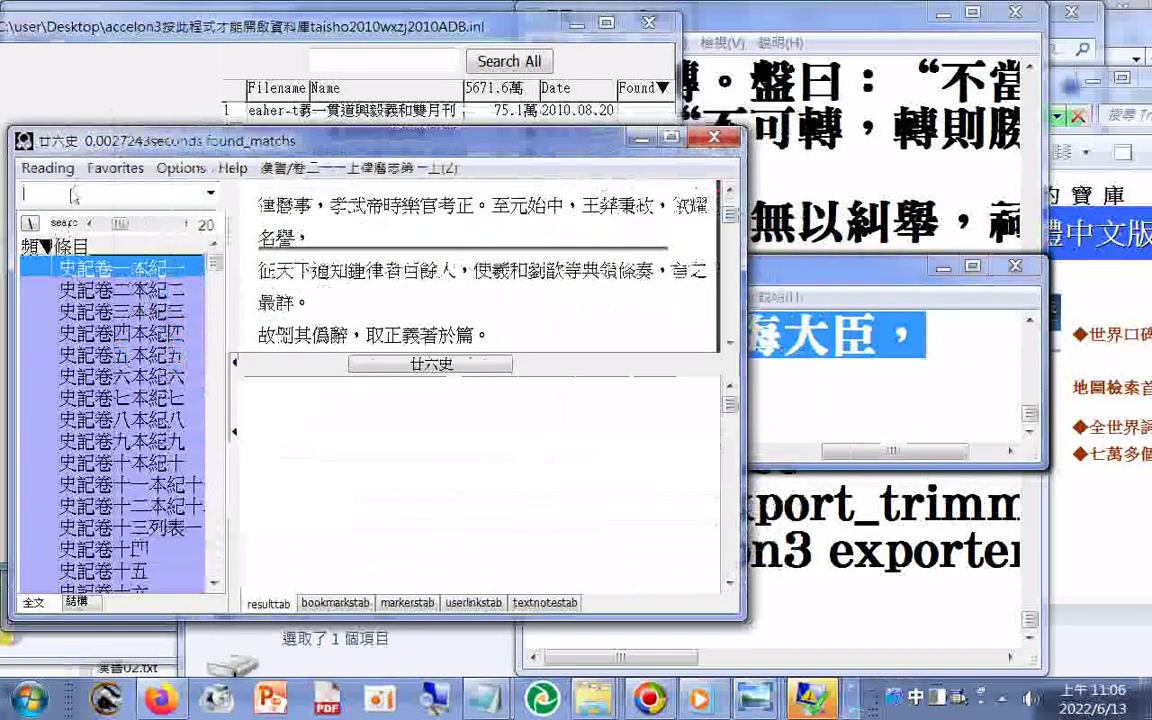
Step: Search 廿六史 in Accelon3 for the copied 劉向以爲 line and go to its match in the reading text
right_click(72, 191)
left_click(142, 278)
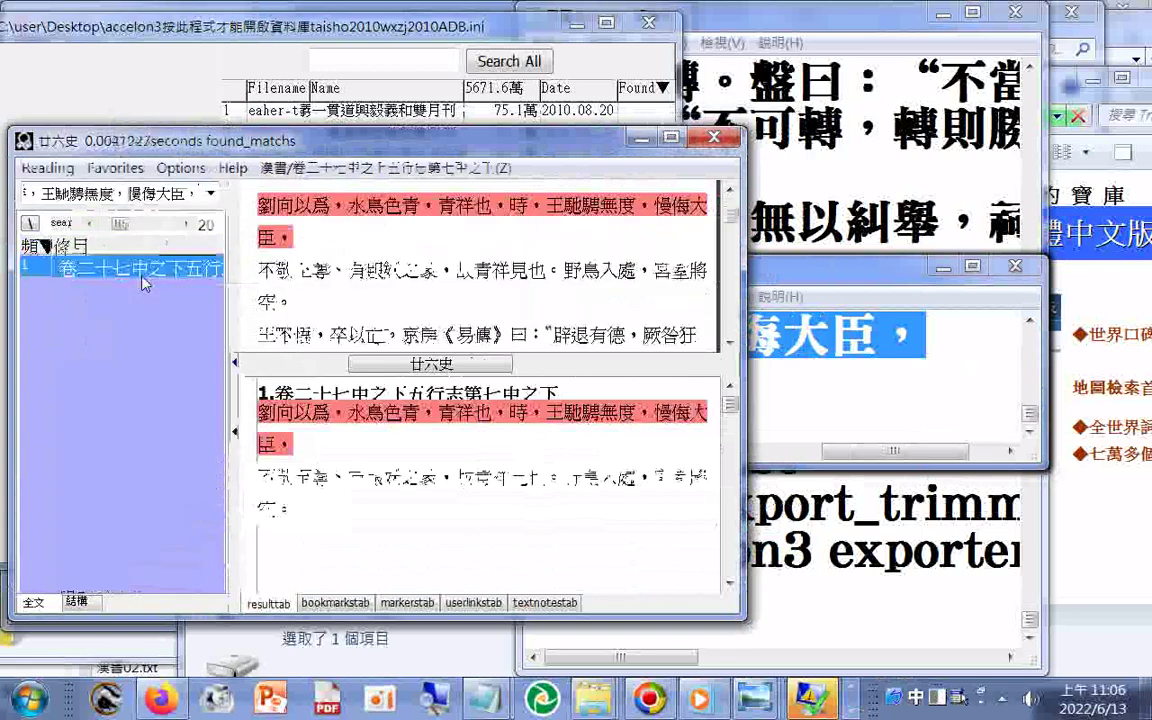
left_click(259, 388)
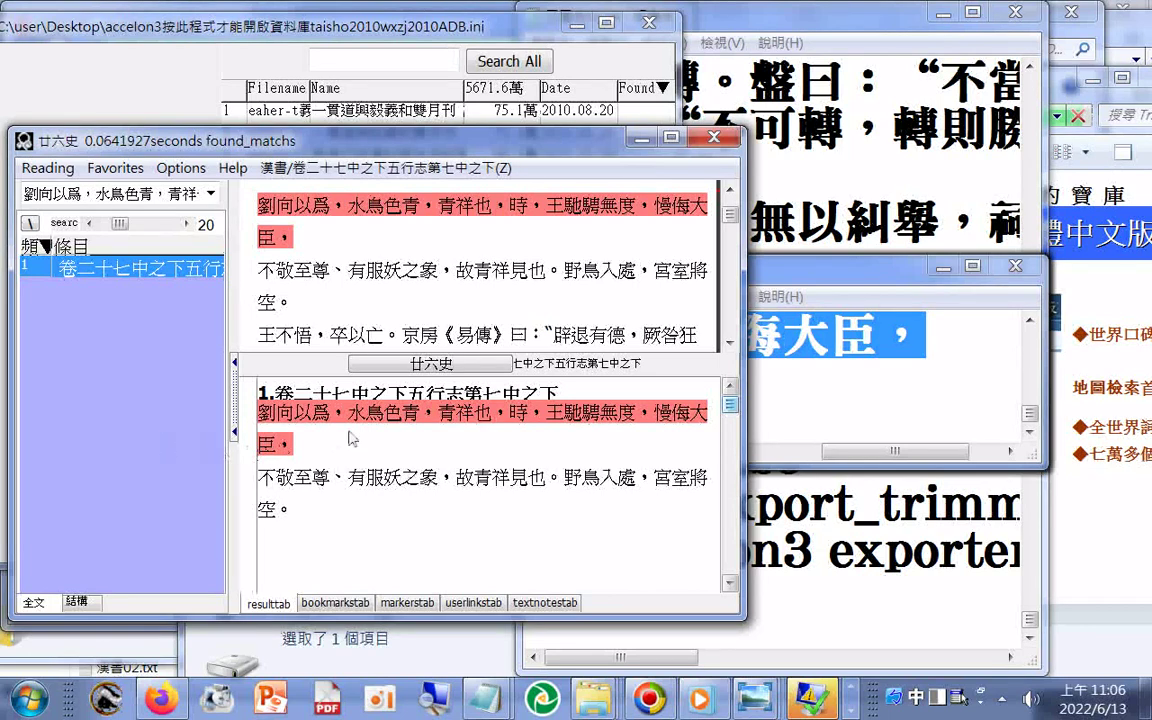
left_click(410, 421)
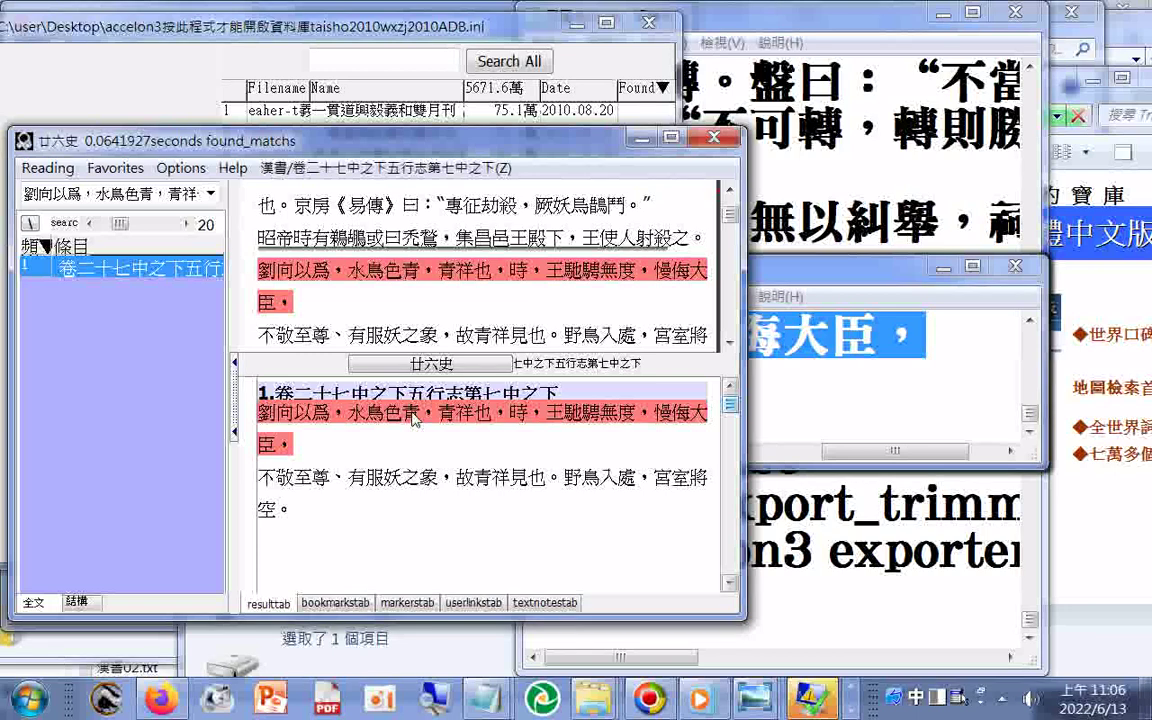
Step: Clear the search phrase and align the 劉向以爲 line at the start of the reading view
left_click(122, 197)
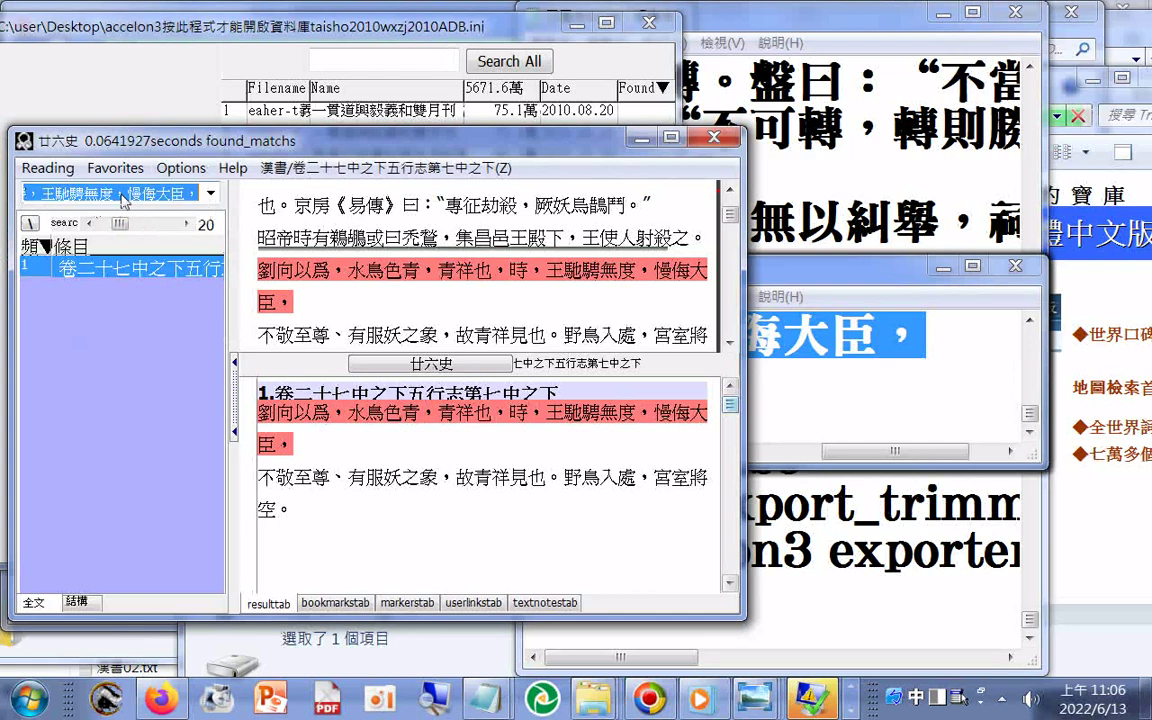
key("BackSpace")
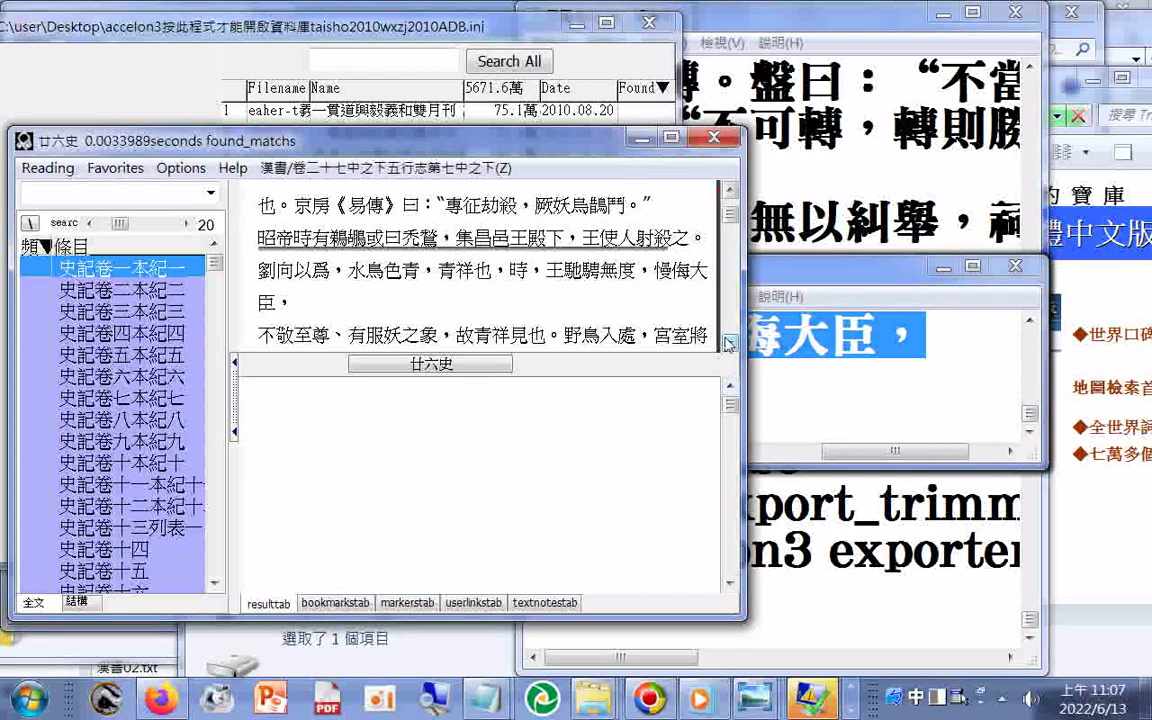
left_click(729, 342)
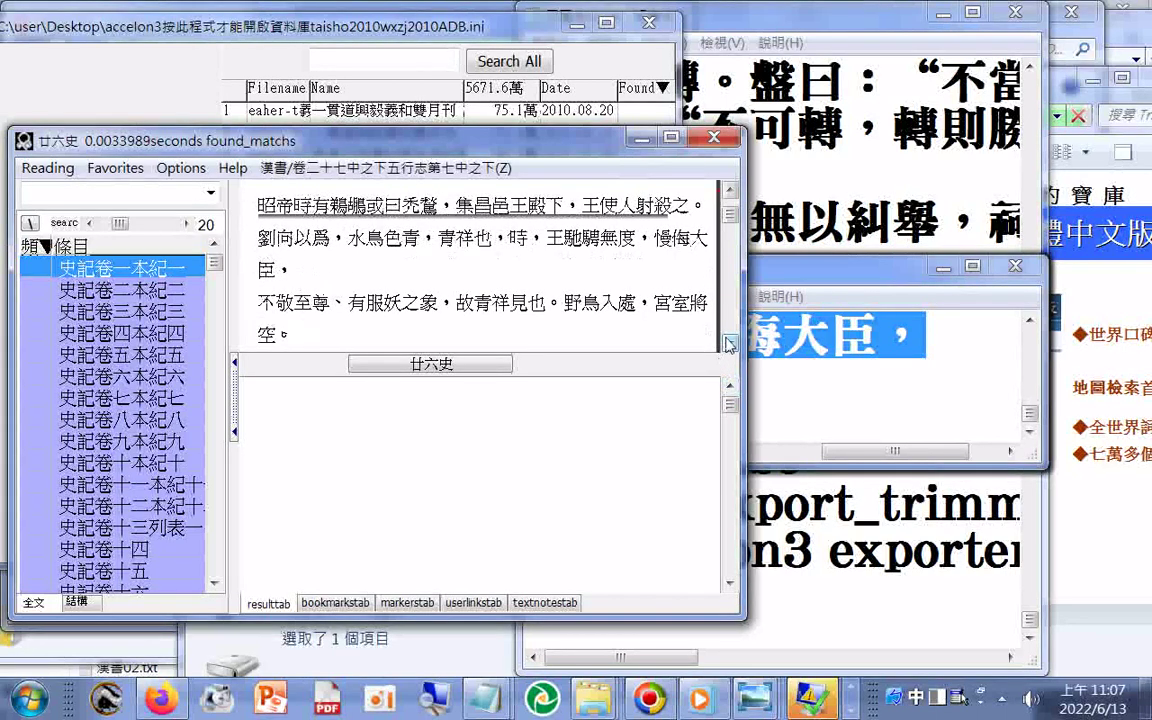
left_click(729, 342)
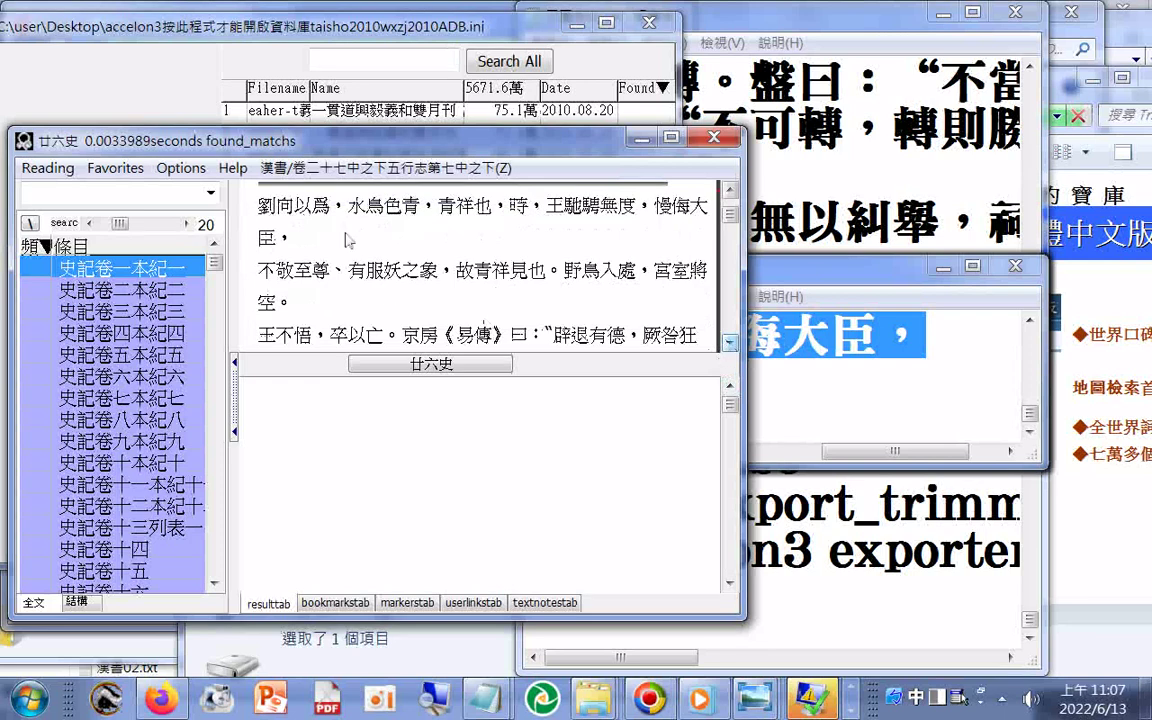
Step: Export the 廿六史 text from the 劉向以爲 line onward to Transcend (H:) as 漢書03.txt
left_click(47, 167)
left_click(93, 318)
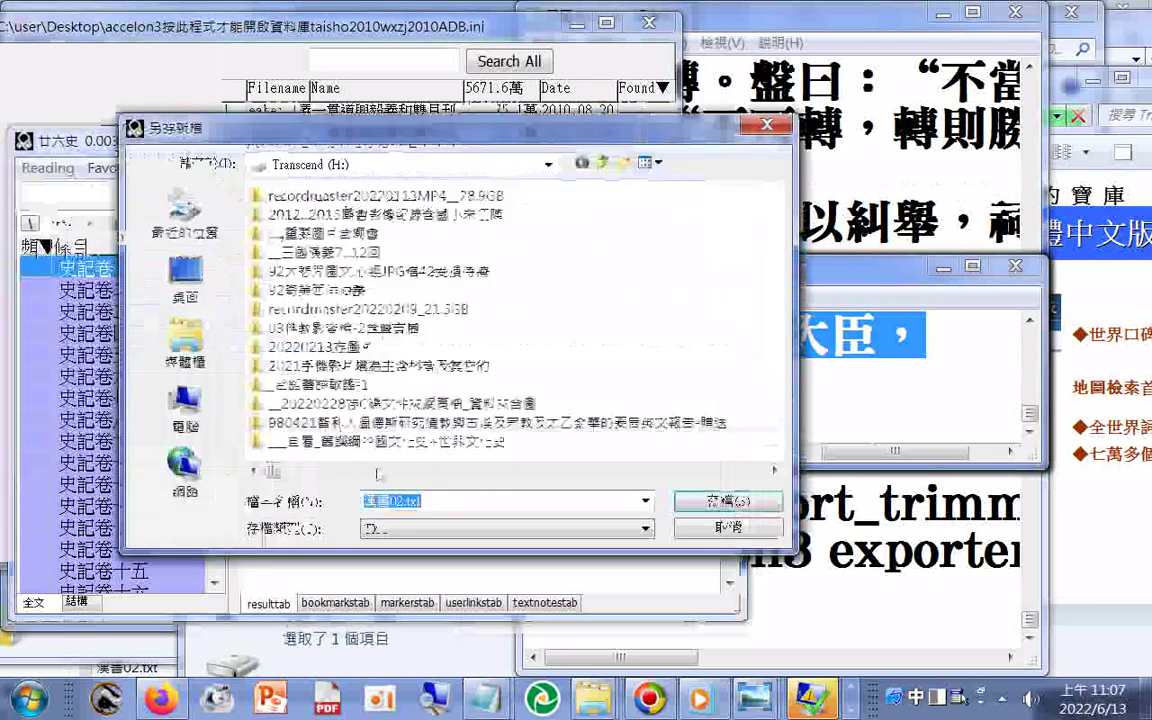
left_click_drag(278, 470, 756, 473)
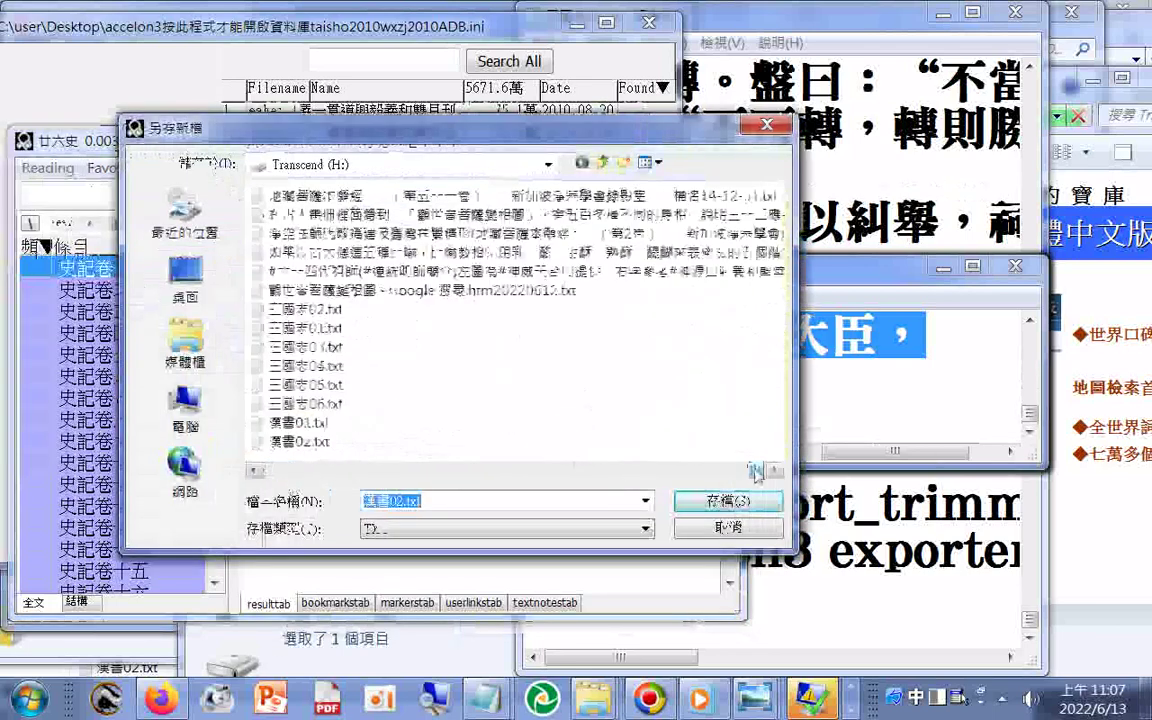
left_click(309, 443)
left_click(405, 508)
left_click_drag(397, 506, 404, 506)
type("3")
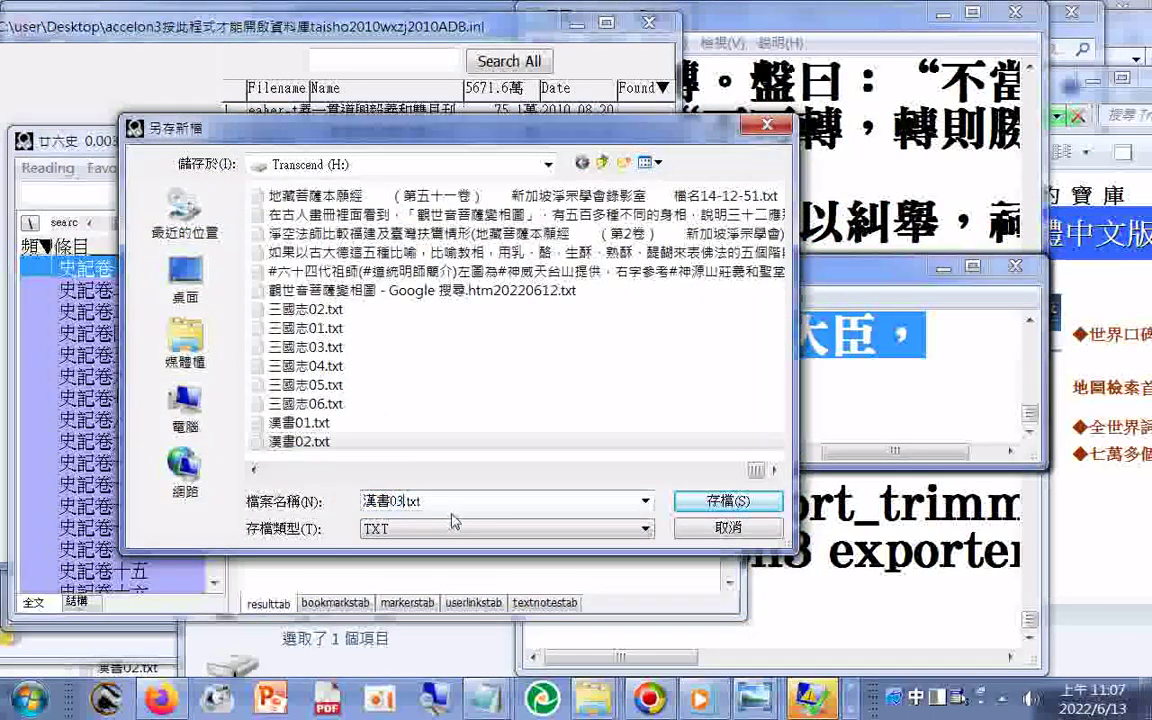
key("Return")
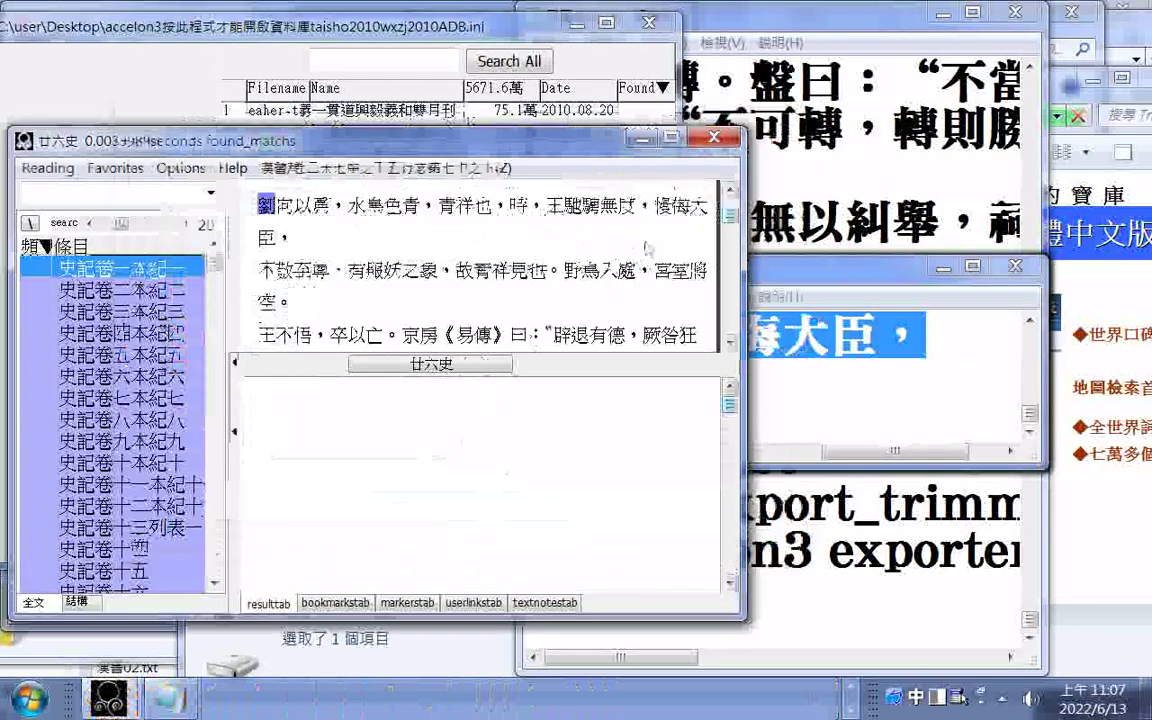
Step: Open the exported 漢書03.txt in Notepad (記事本) from Accelon3's export file list
left_click(48, 167)
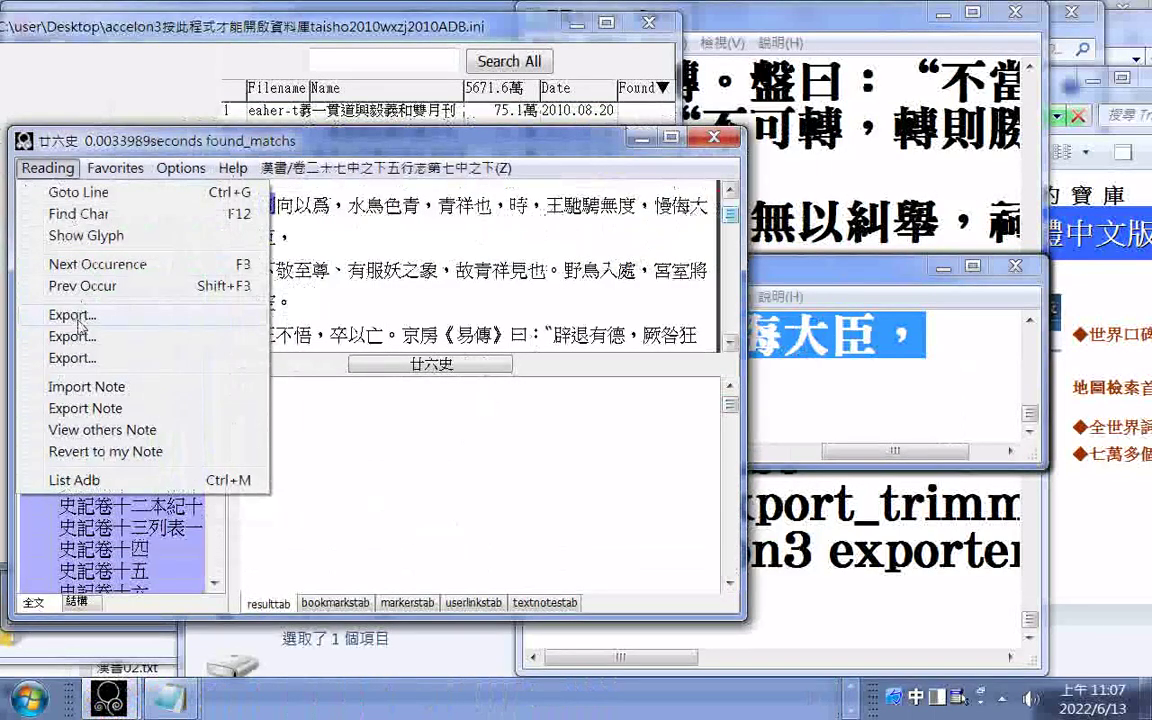
left_click(80, 318)
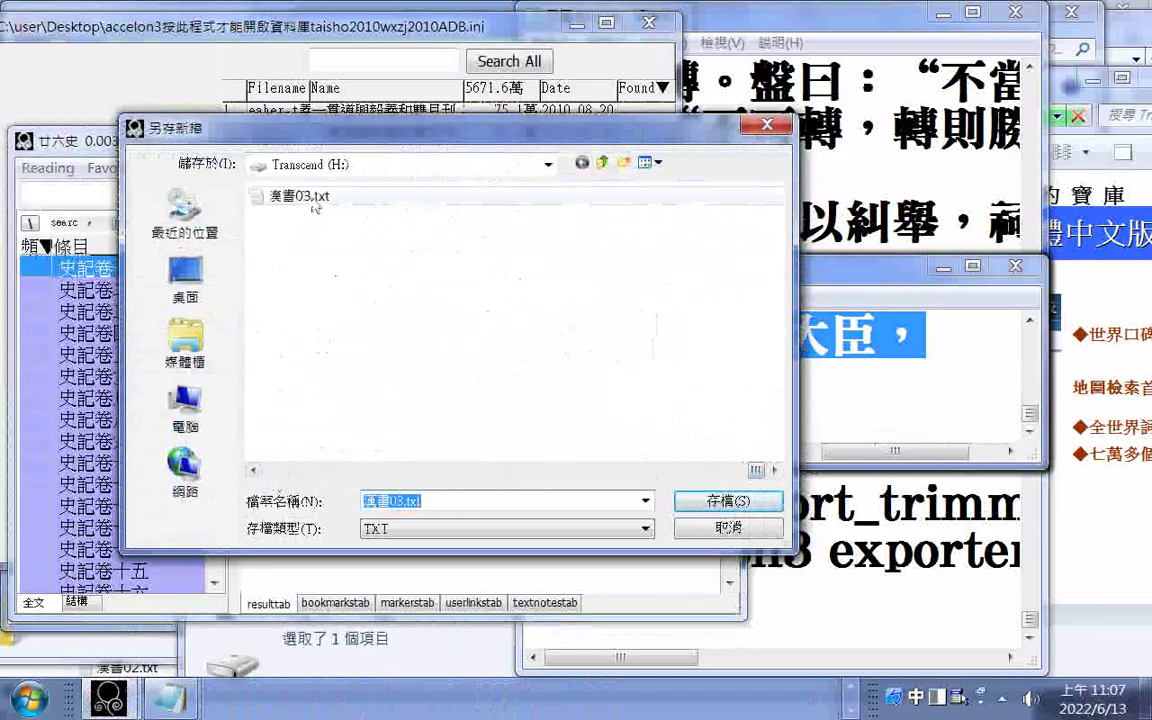
right_click(315, 207)
mouse_move(400, 367)
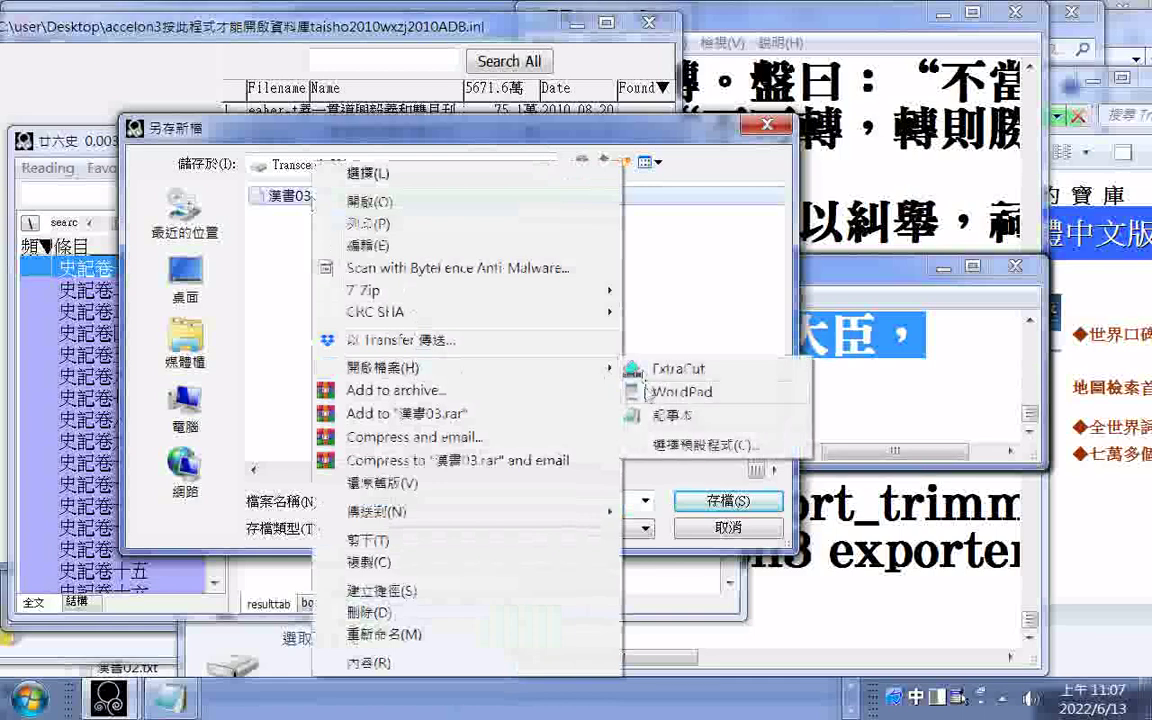
left_click(672, 414)
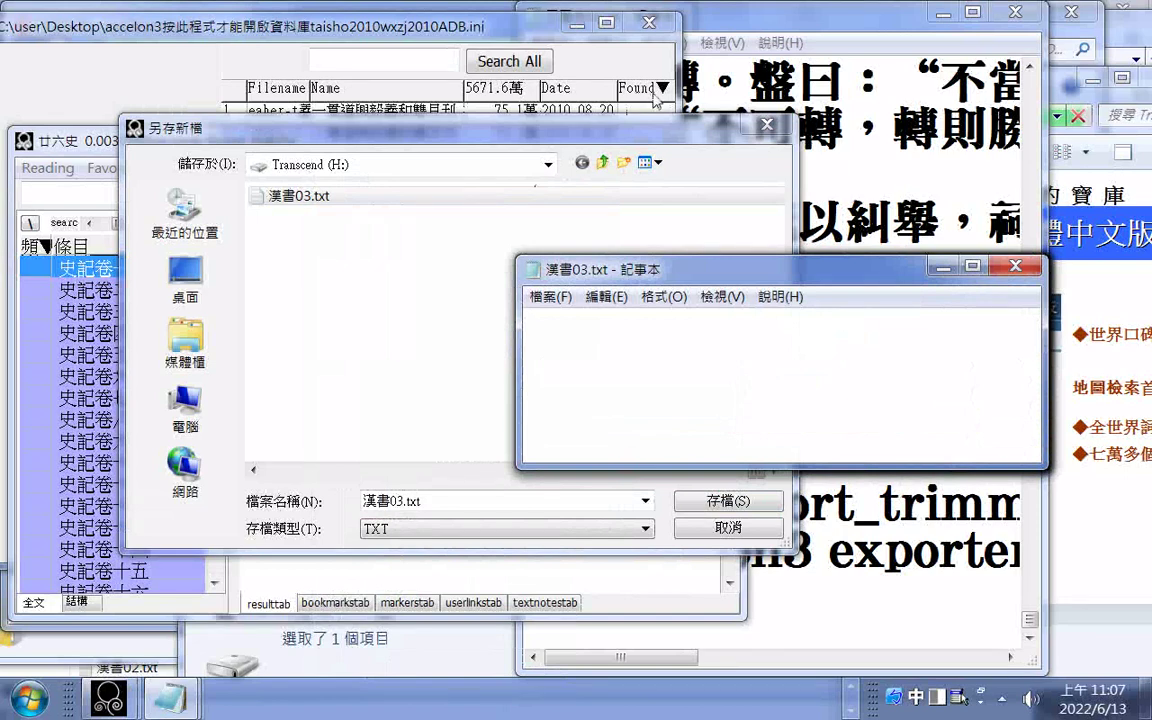
key("ctrl+v")
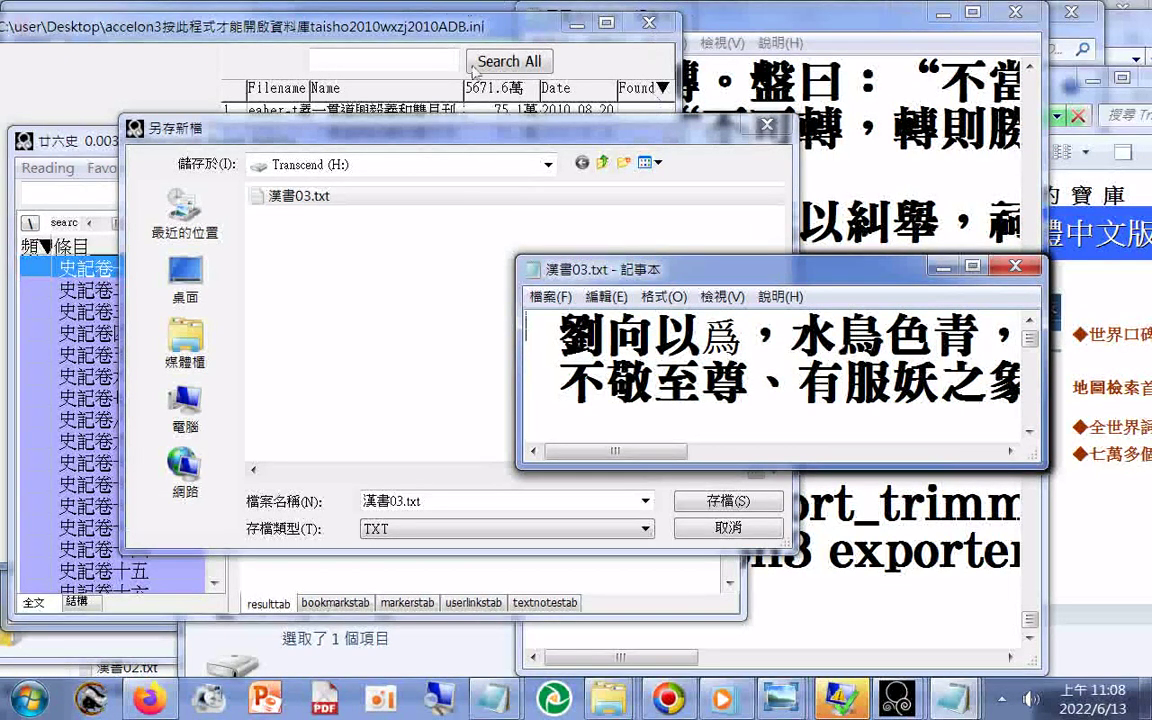
Step: Copy the last text line of 漢書03.txt, beginning 得數縣。五年, and cancel Accelon3's pending export dialog
scroll(927, 310, "down", 5)
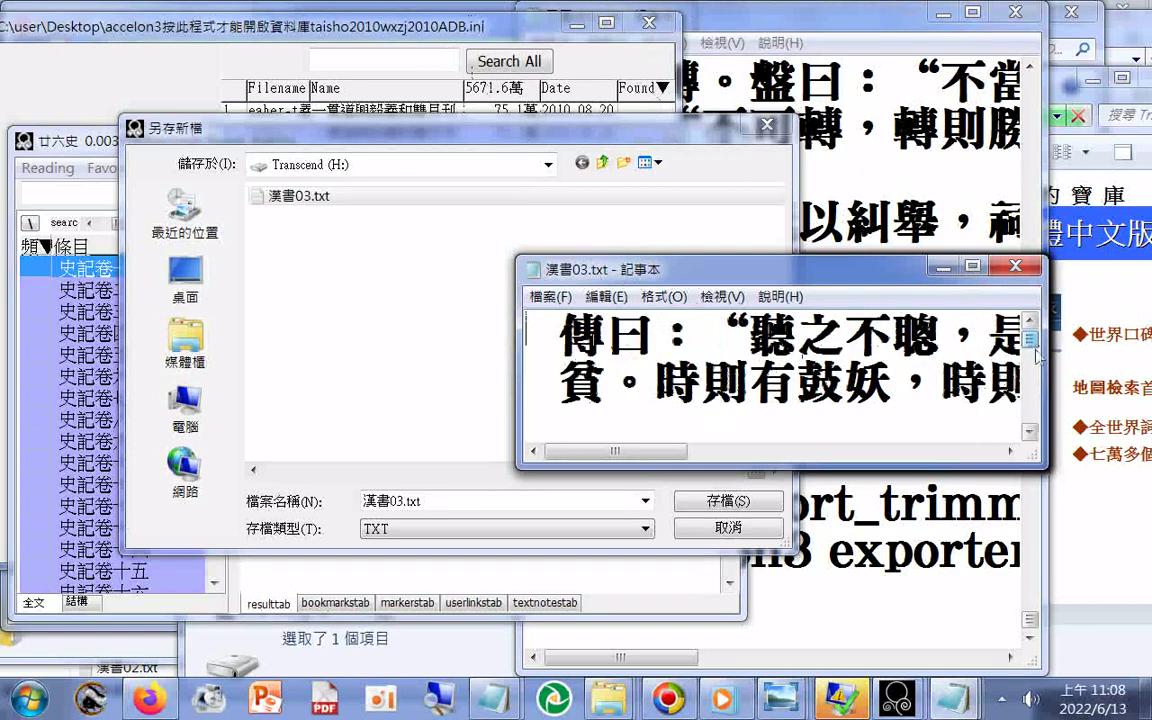
scroll(840, 430, "down", 3)
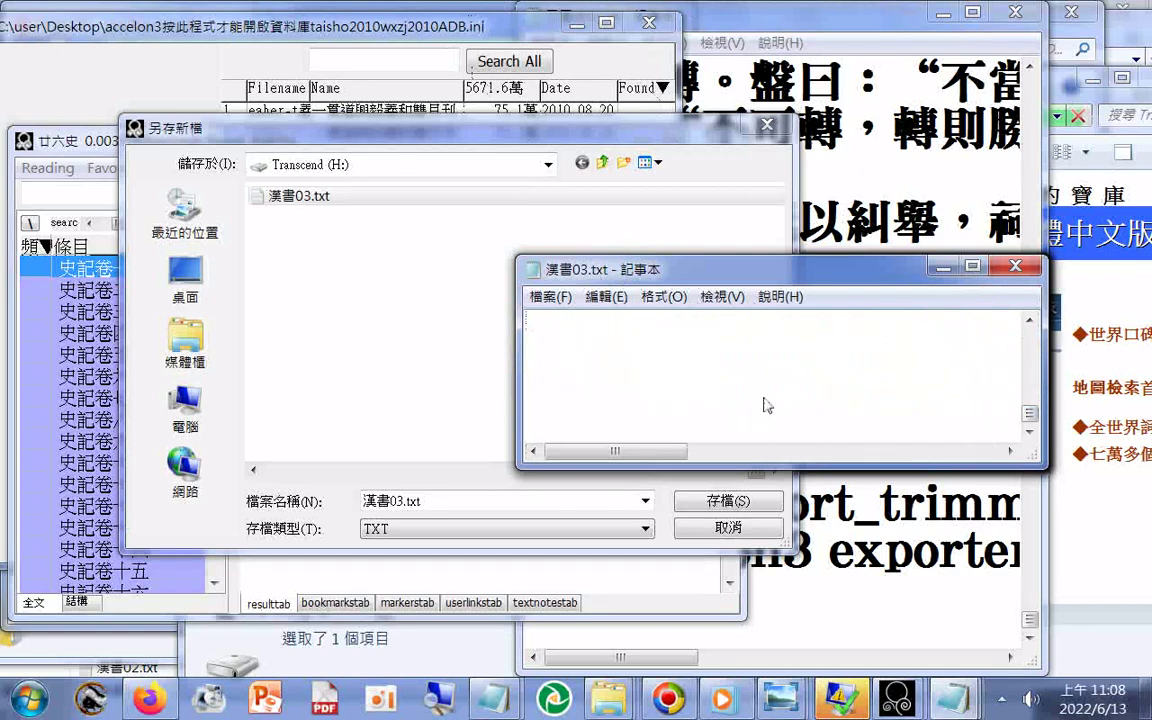
scroll(740, 390, "up", 1)
left_click_drag(562, 345, 1026, 362)
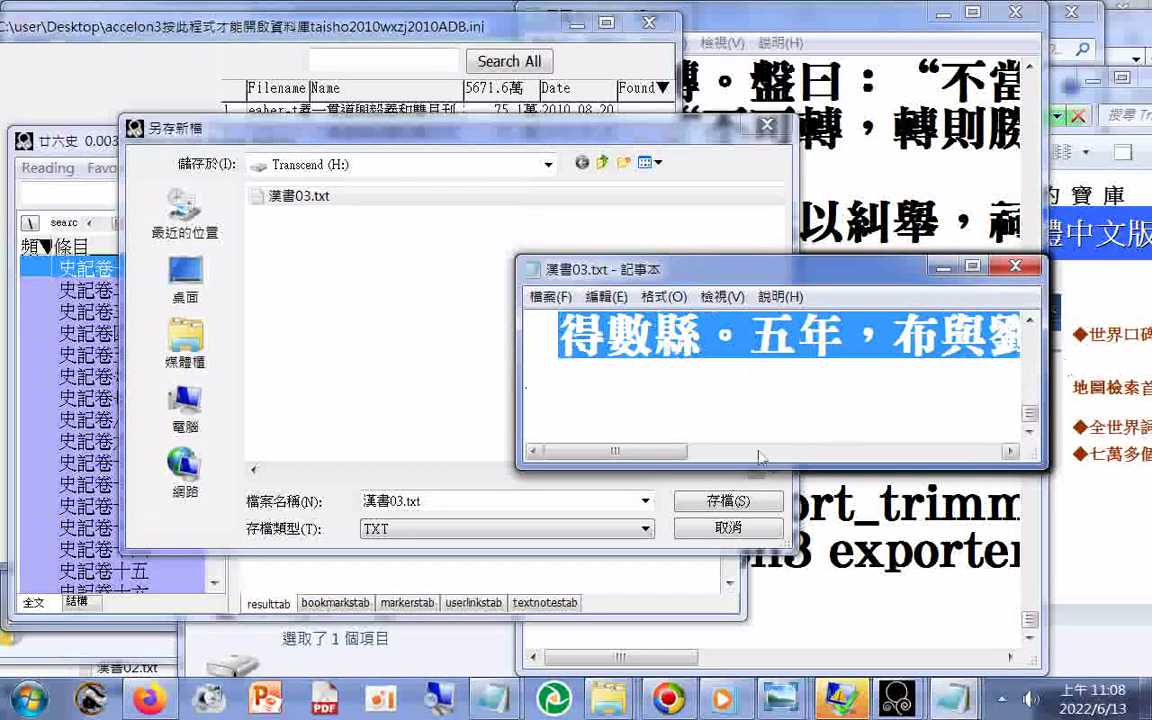
left_click_drag(660, 462, 950, 458)
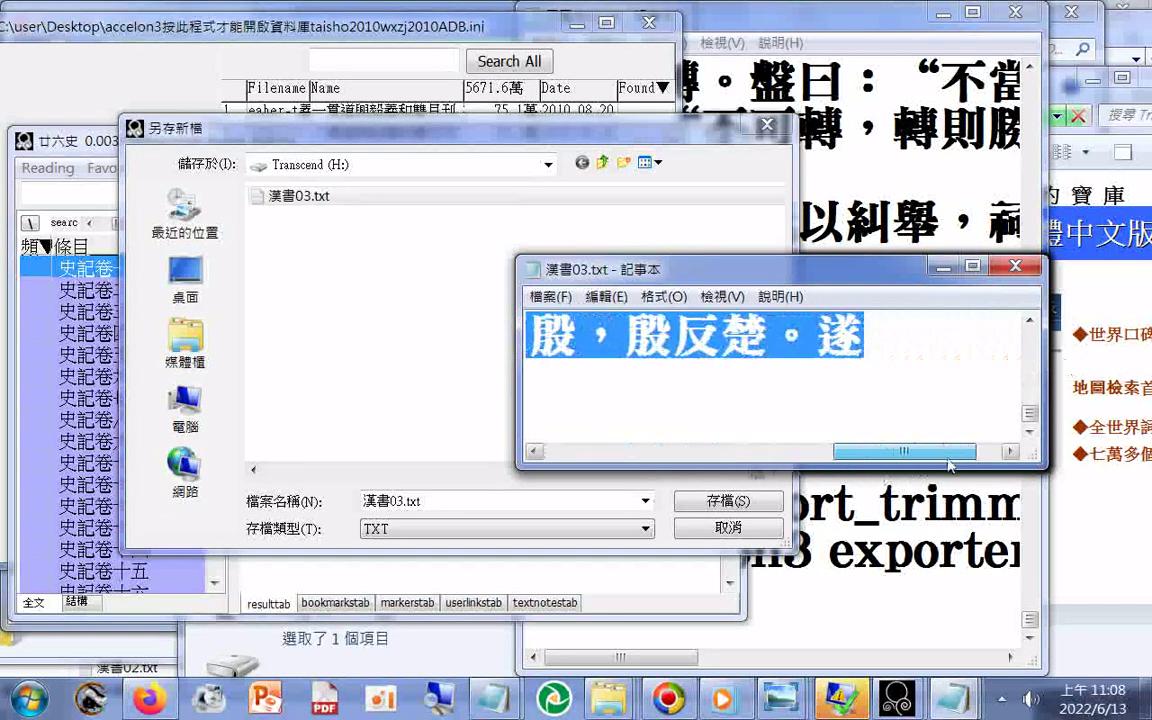
right_click(711, 337)
left_click(758, 398)
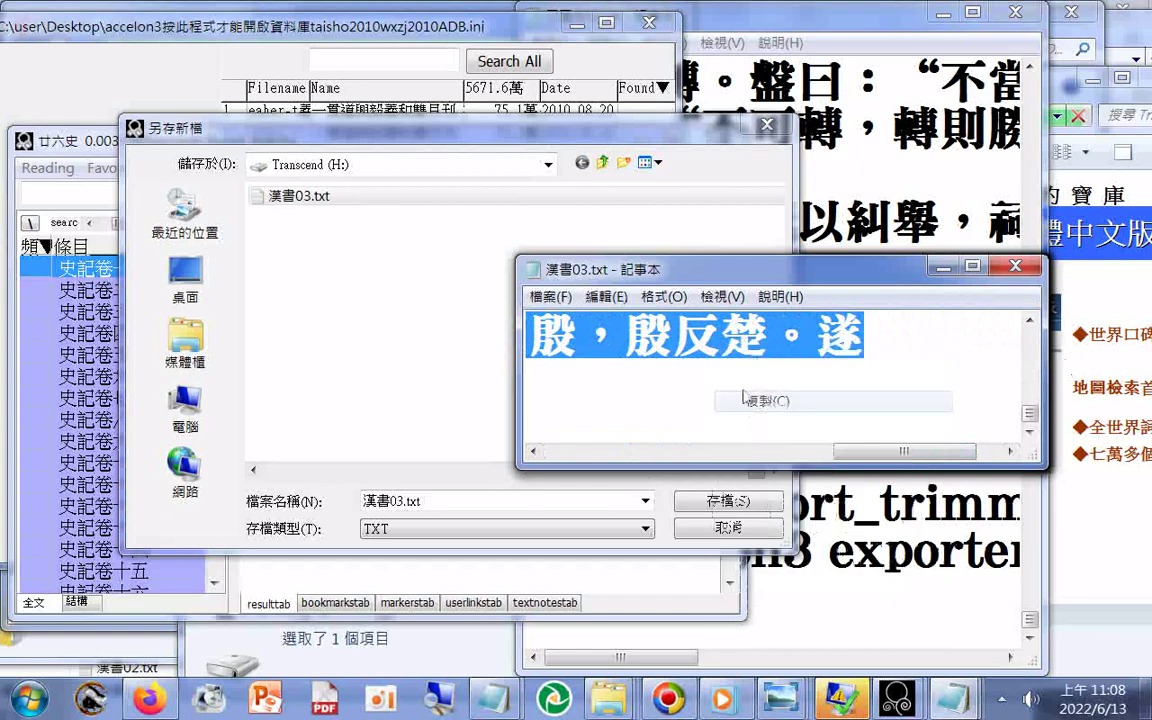
left_click(727, 527)
Step: Find the copied 得數縣 line in 廿六史, clear the search phrase and align the line at the start of the reading view
right_click(92, 200)
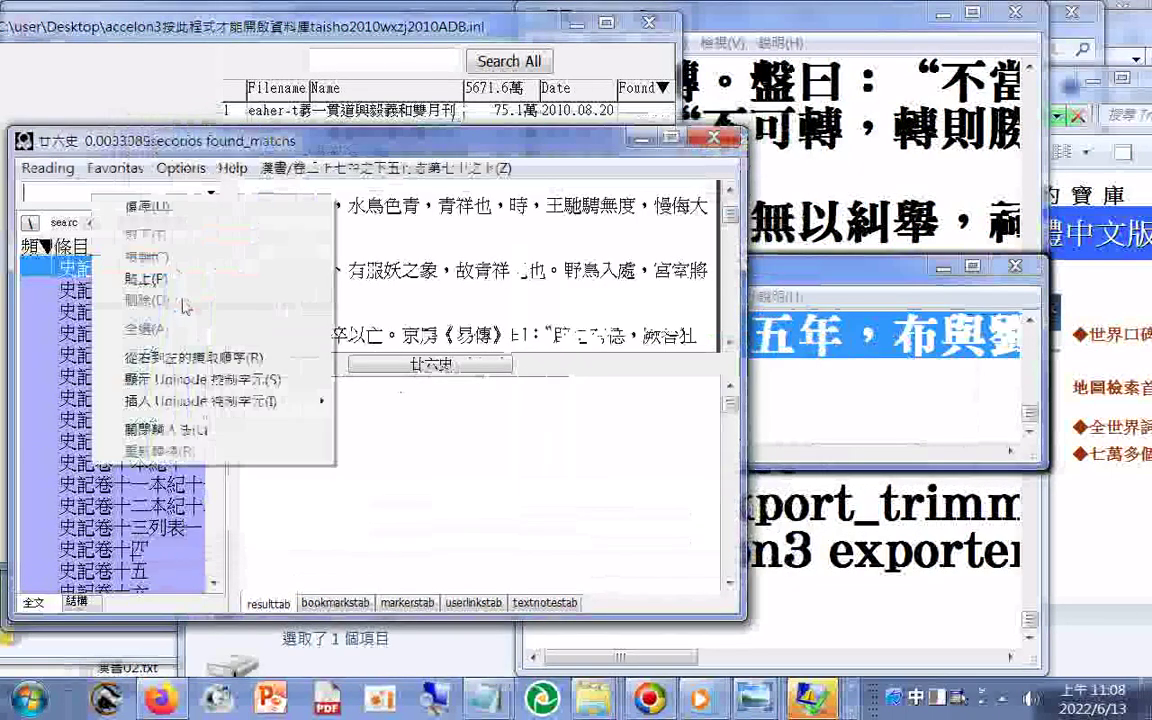
left_click(116, 263)
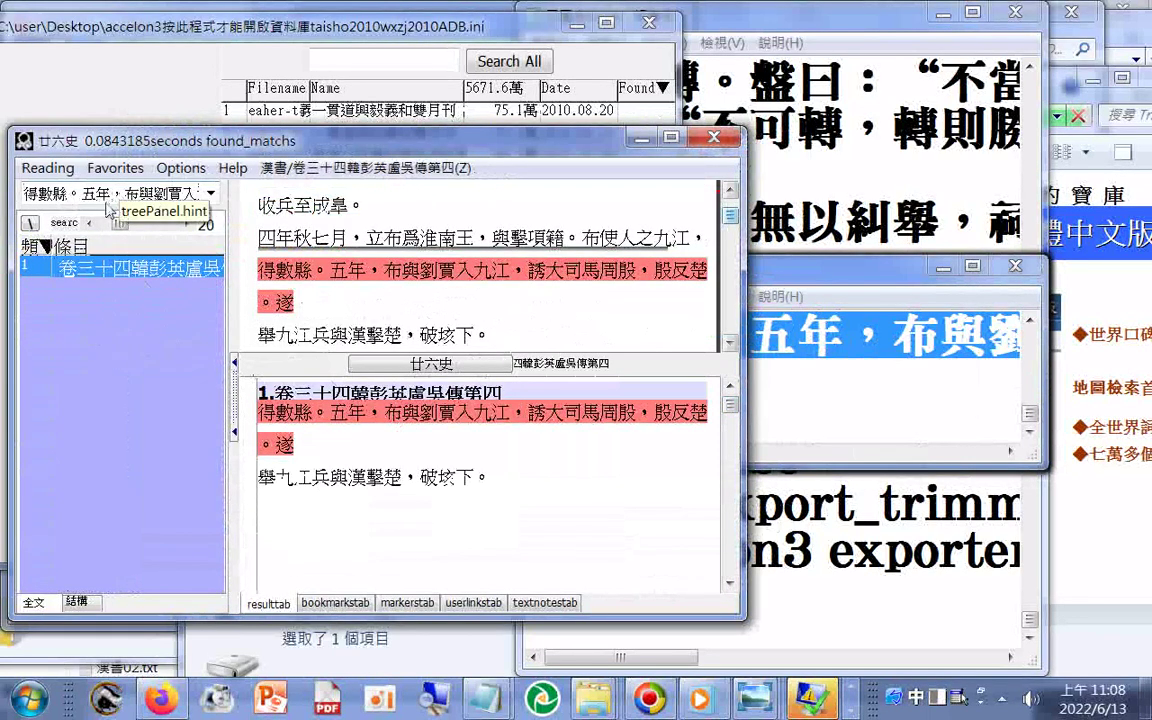
left_click(110, 195)
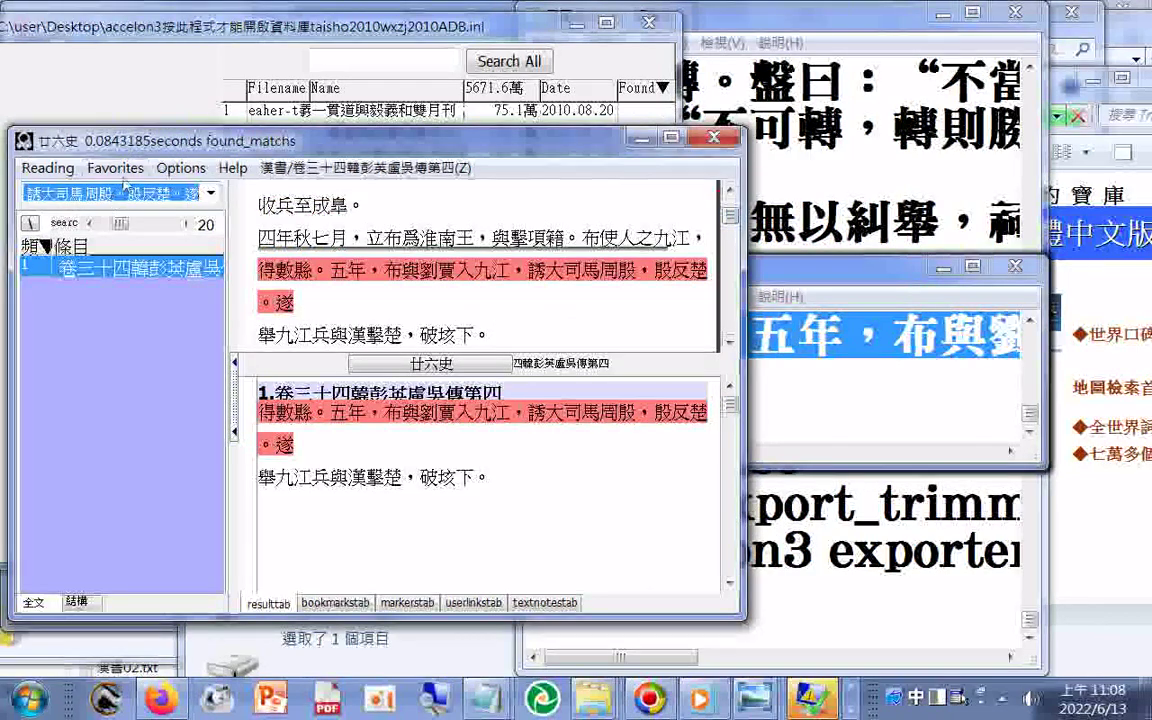
key("BackSpace")
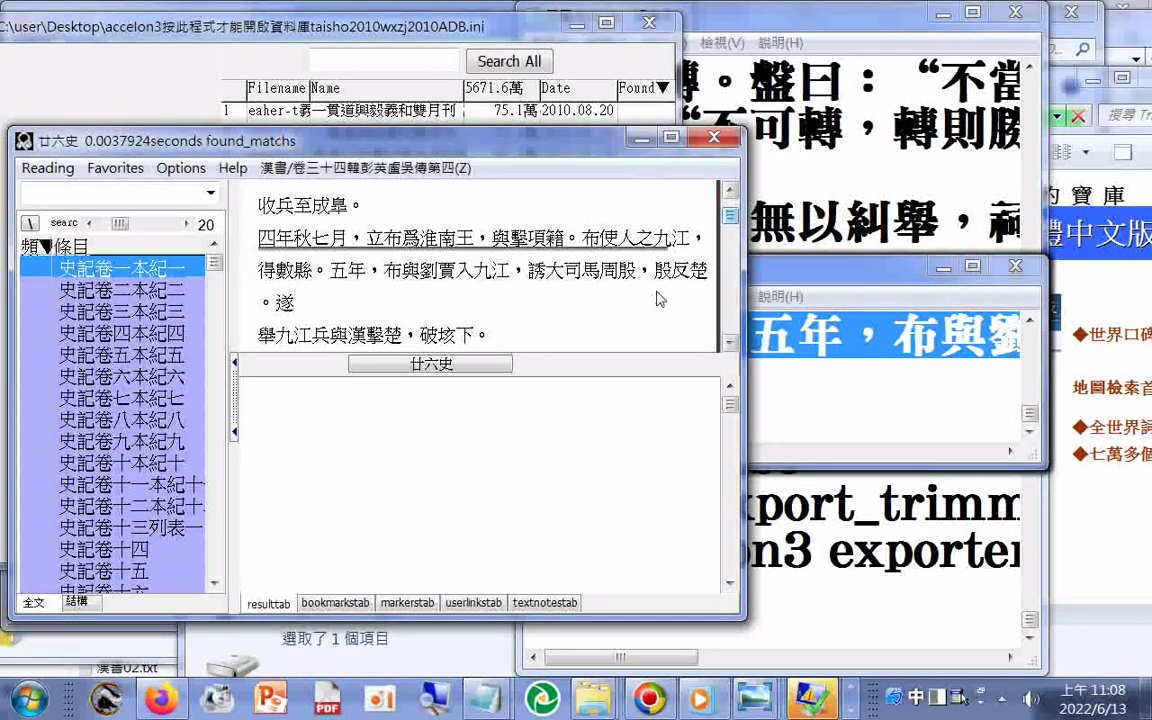
left_click(731, 344)
left_click(731, 344)
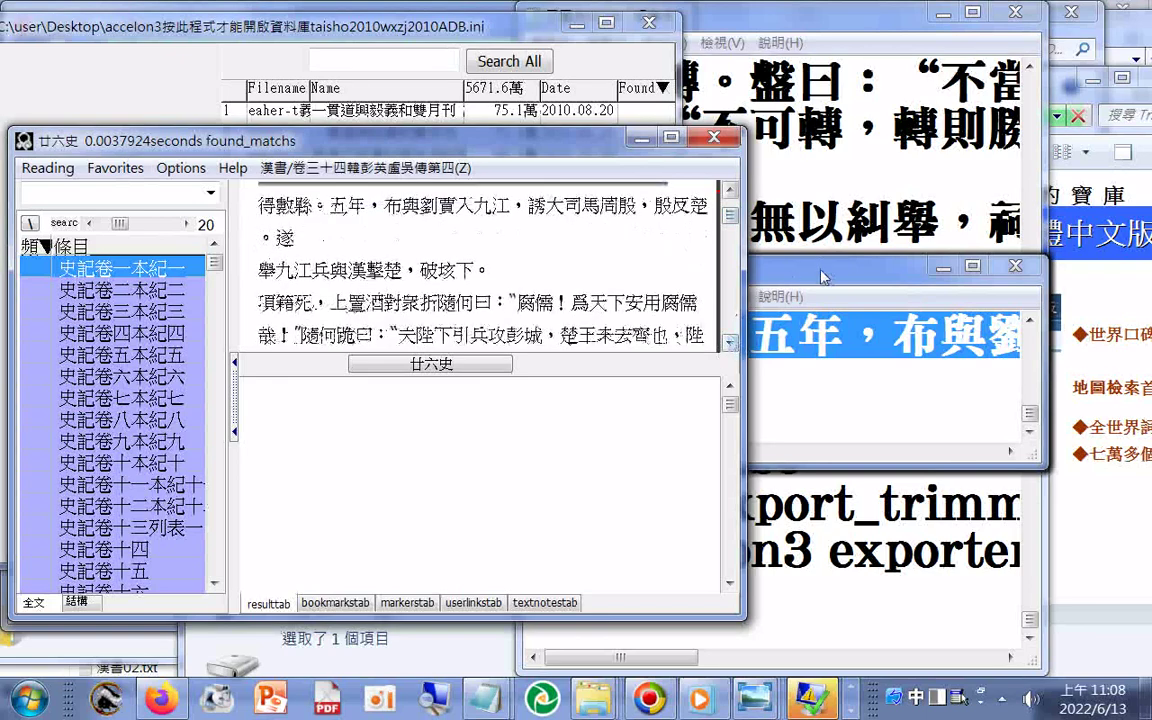
Step: Move the 漢書03.txt Notepad window aside and export the text from the 得數縣 line onward as 漢書04.txt
left_click_drag(823, 275, 860, 267)
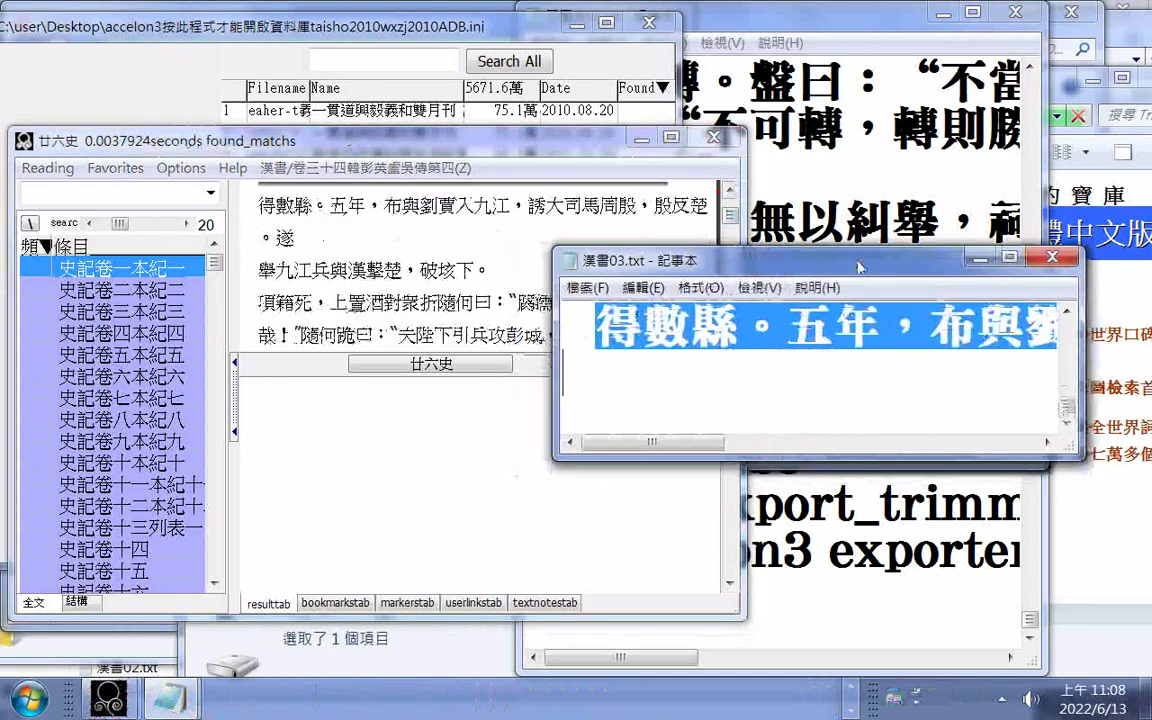
left_click(46, 167)
left_click(62, 309)
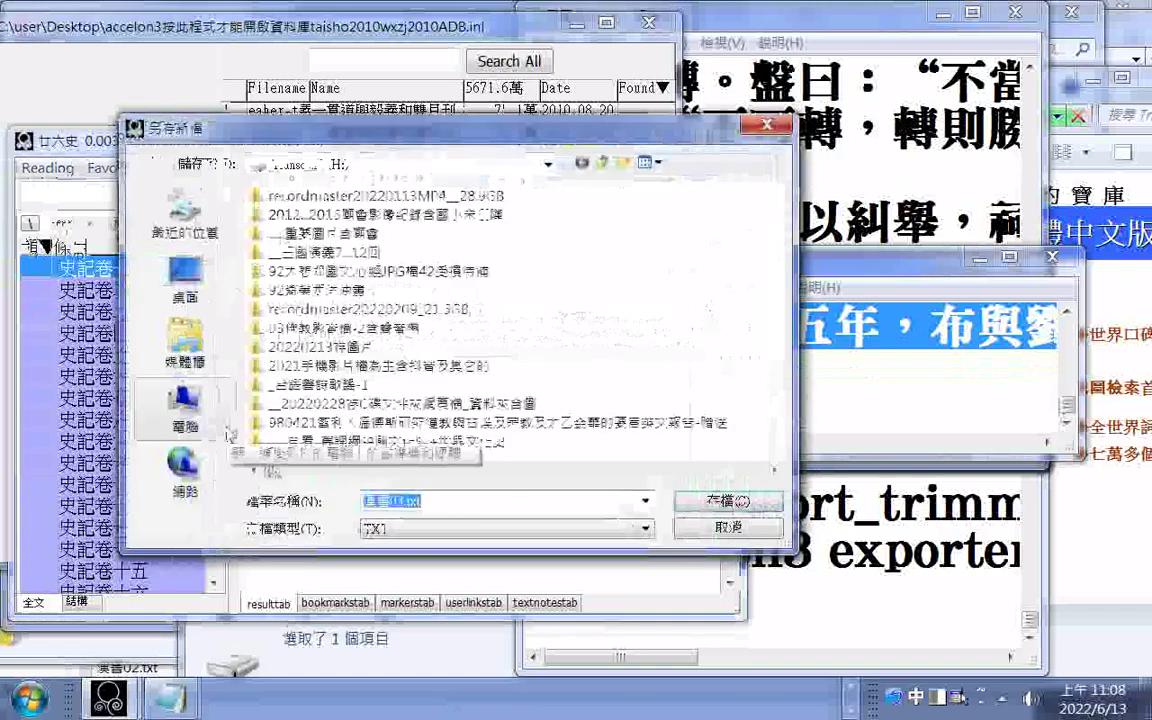
left_click_drag(273, 471, 785, 470)
left_click(311, 198)
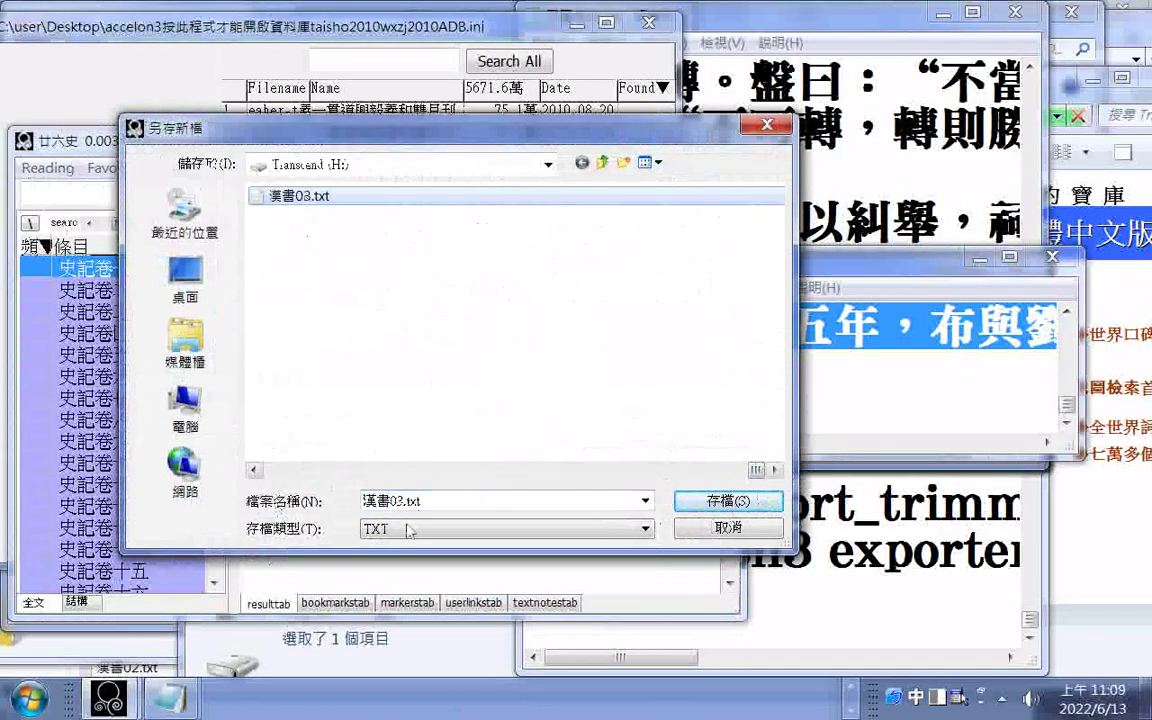
left_click(404, 504)
left_click_drag(405, 503, 398, 502)
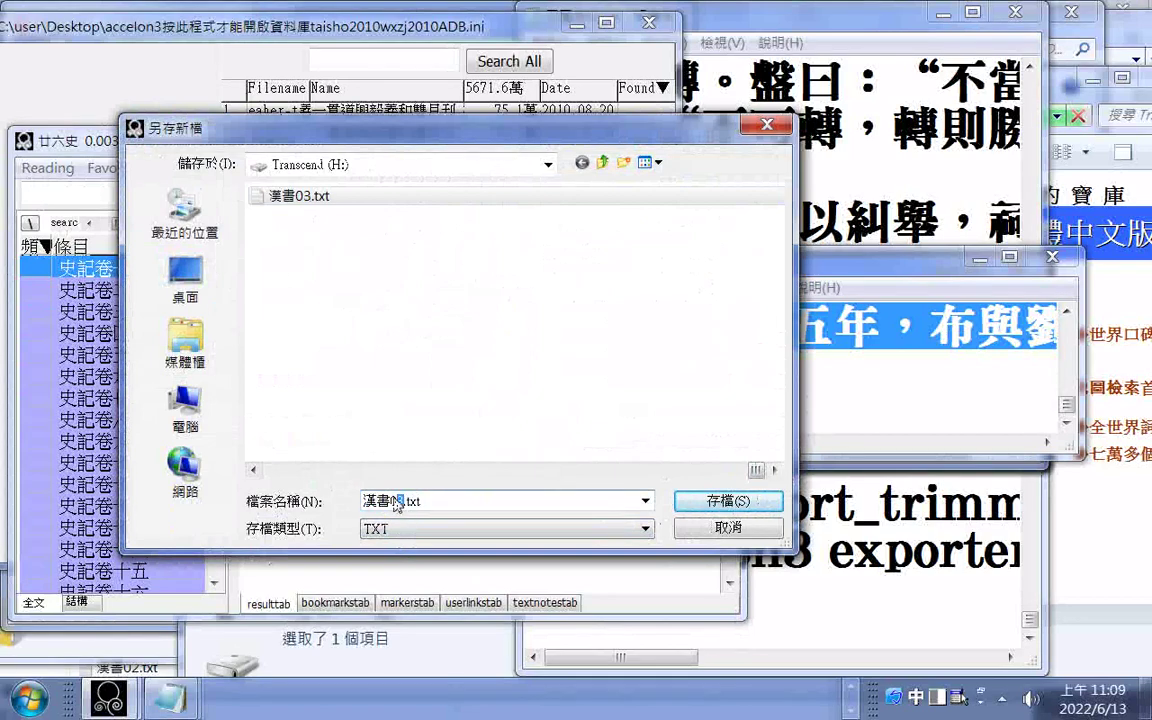
key("Return")
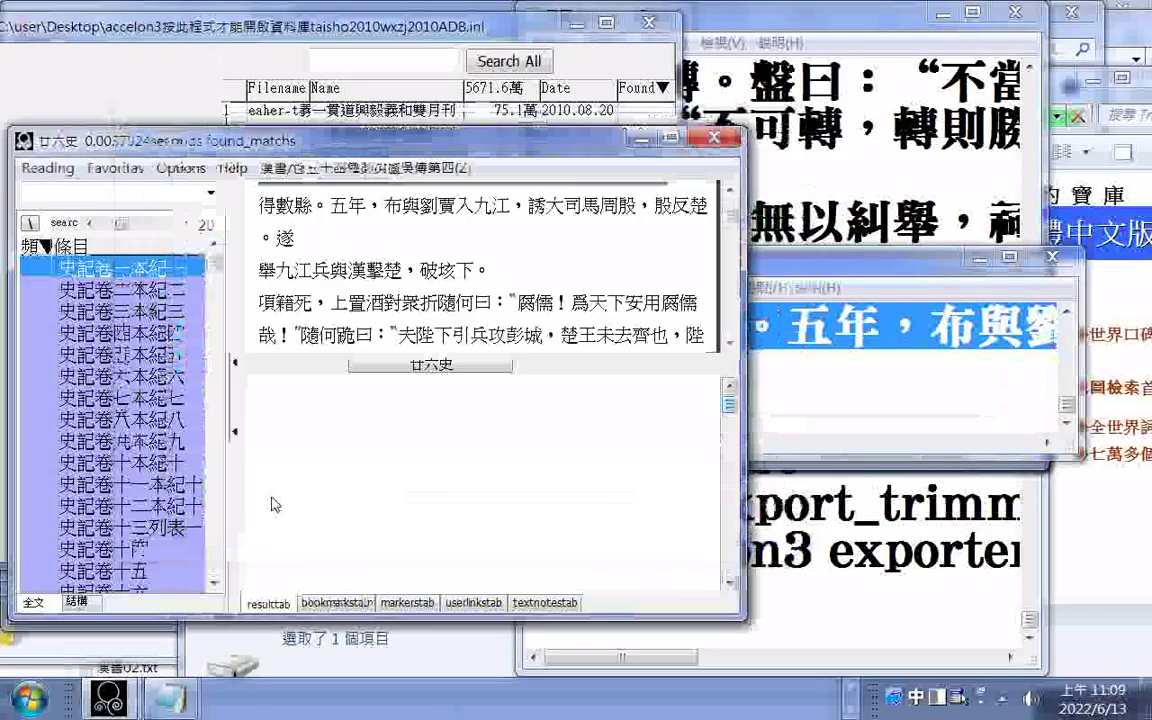
Step: Open the exported 漢書04.txt in Notepad (記事本) from Accelon3's export file list
left_click(47, 168)
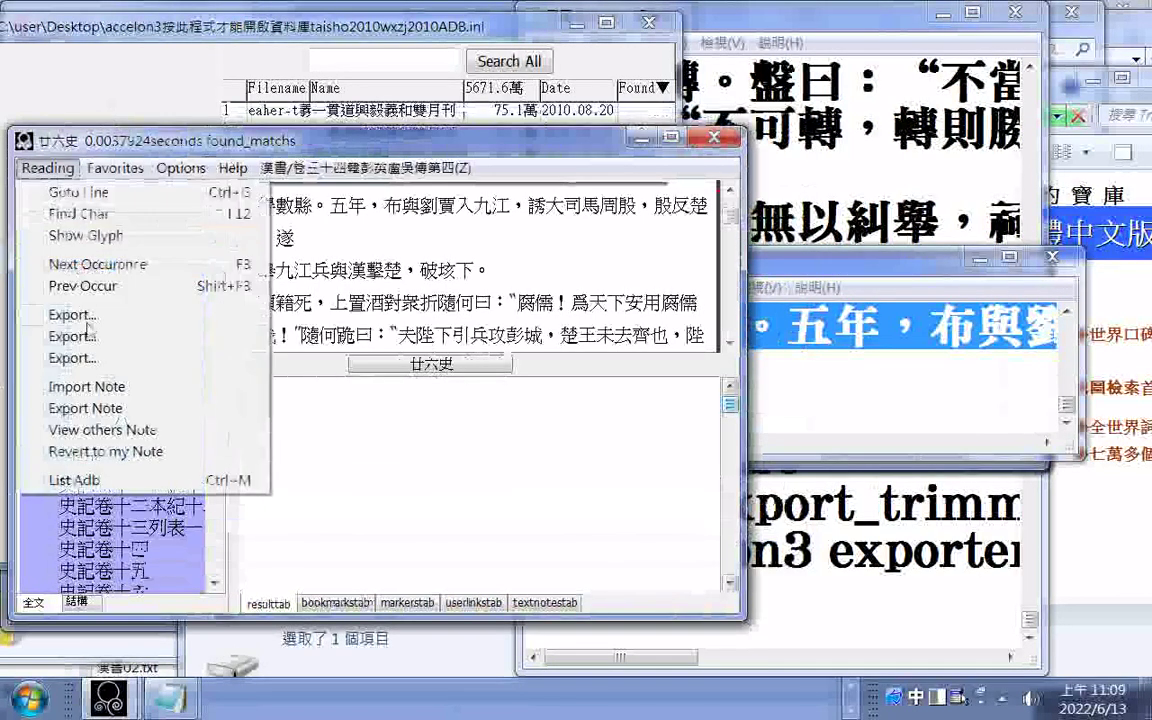
left_click(88, 316)
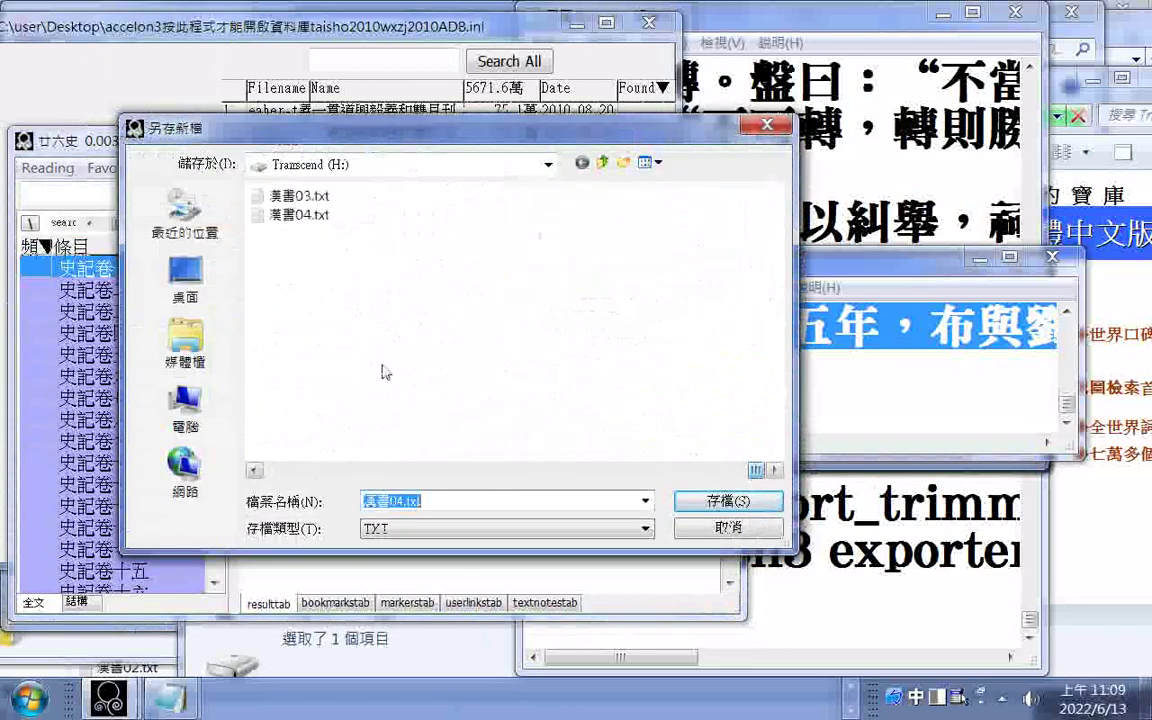
right_click(307, 218)
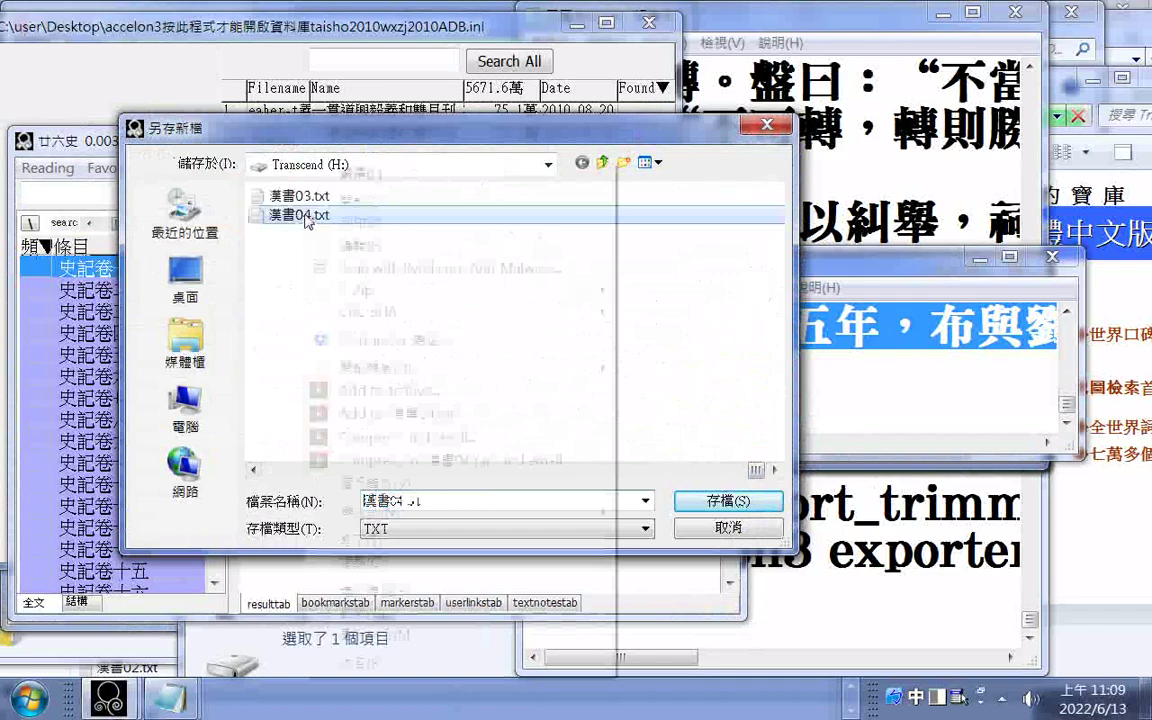
mouse_move(650, 440)
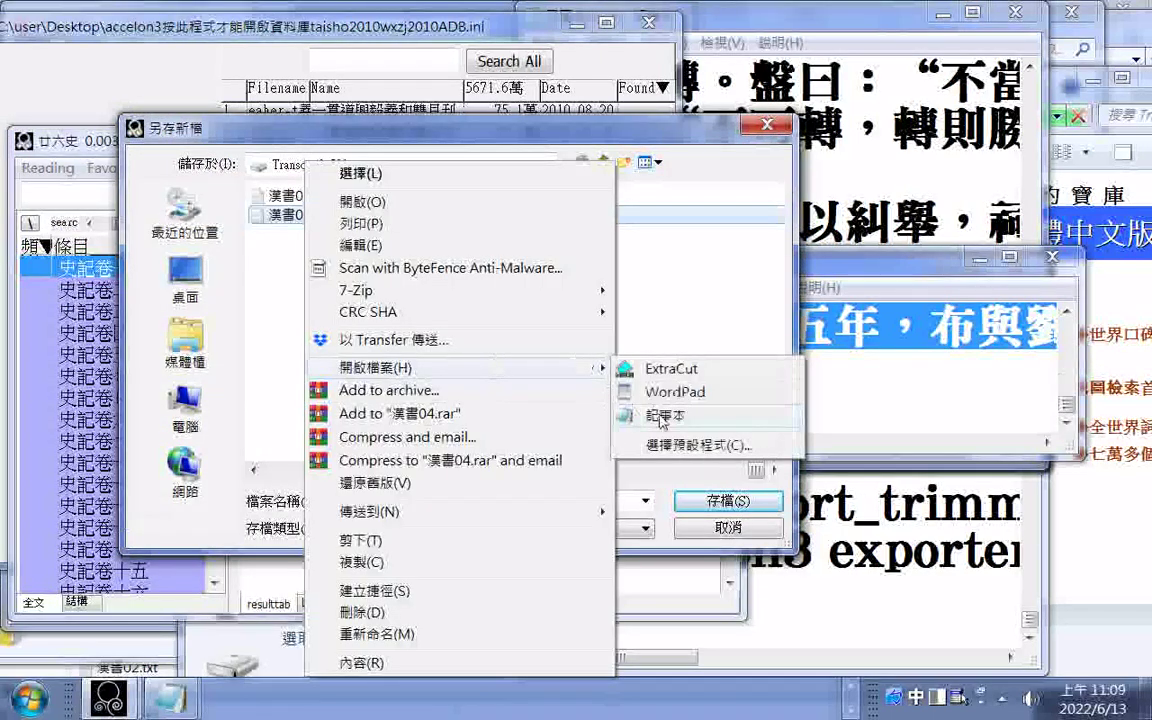
left_click(745, 481)
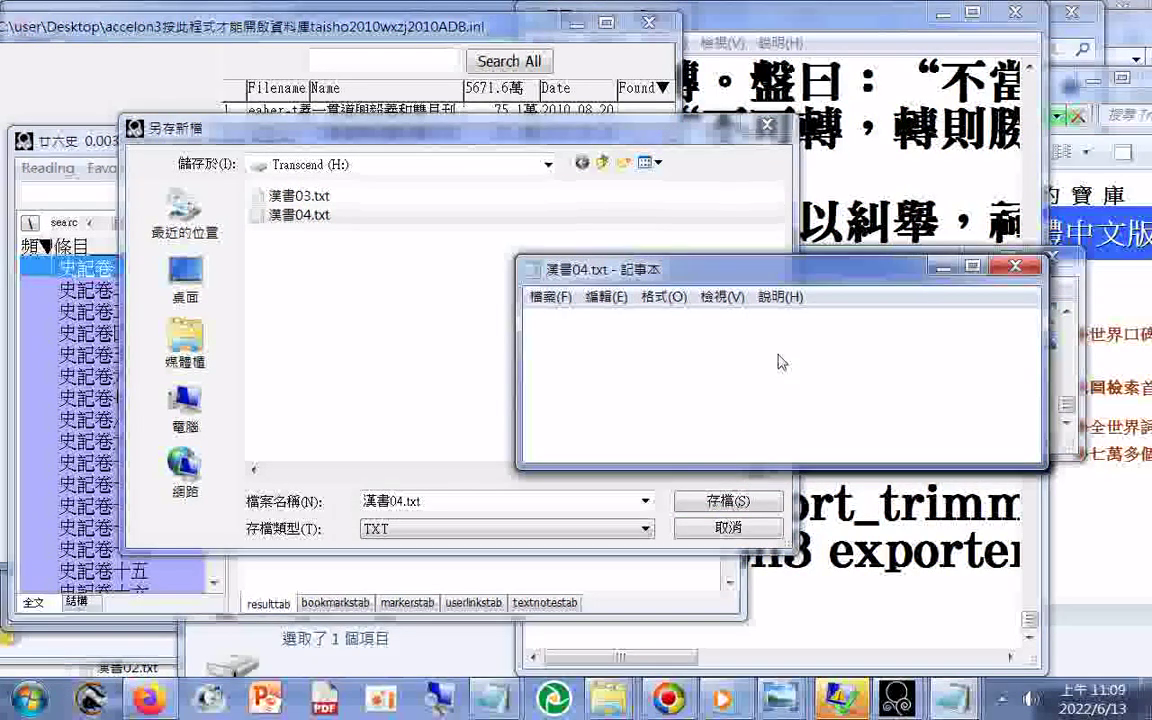
key("ctrl+v")
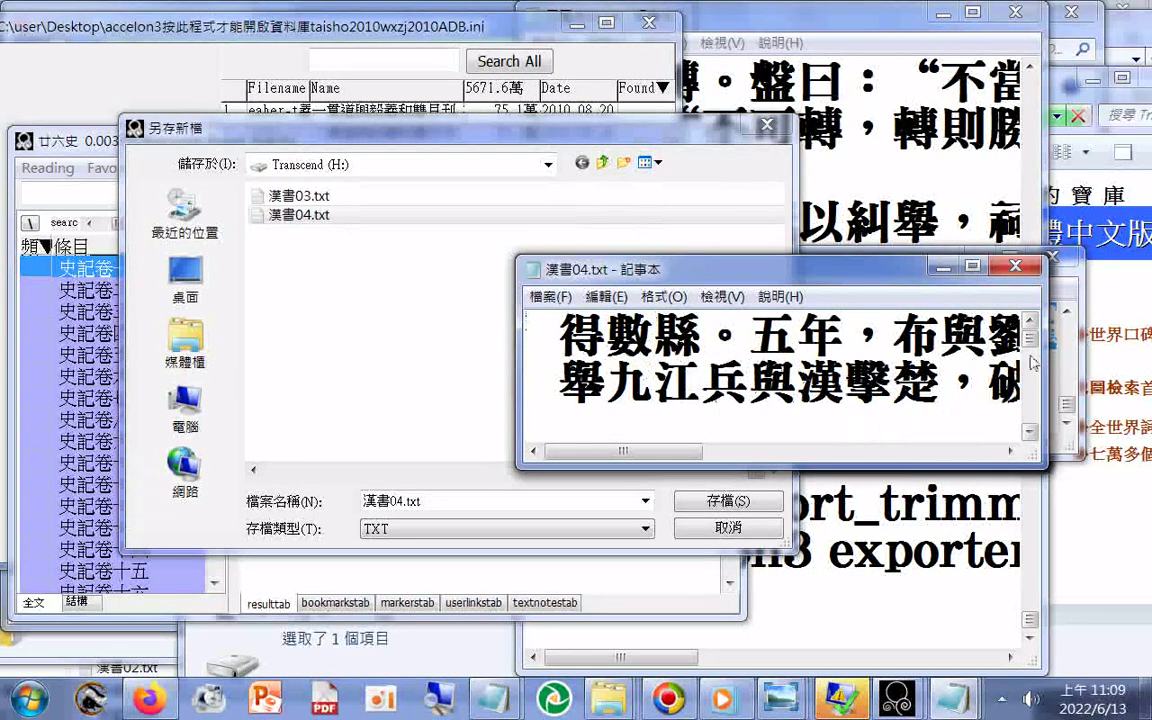
Step: Copy the last text line of 漢書04.txt, beginning 君侯能相容, and cancel Accelon3's pending export dialog
scroll(930, 376, "down", 3)
scroll(930, 376, "up", 4)
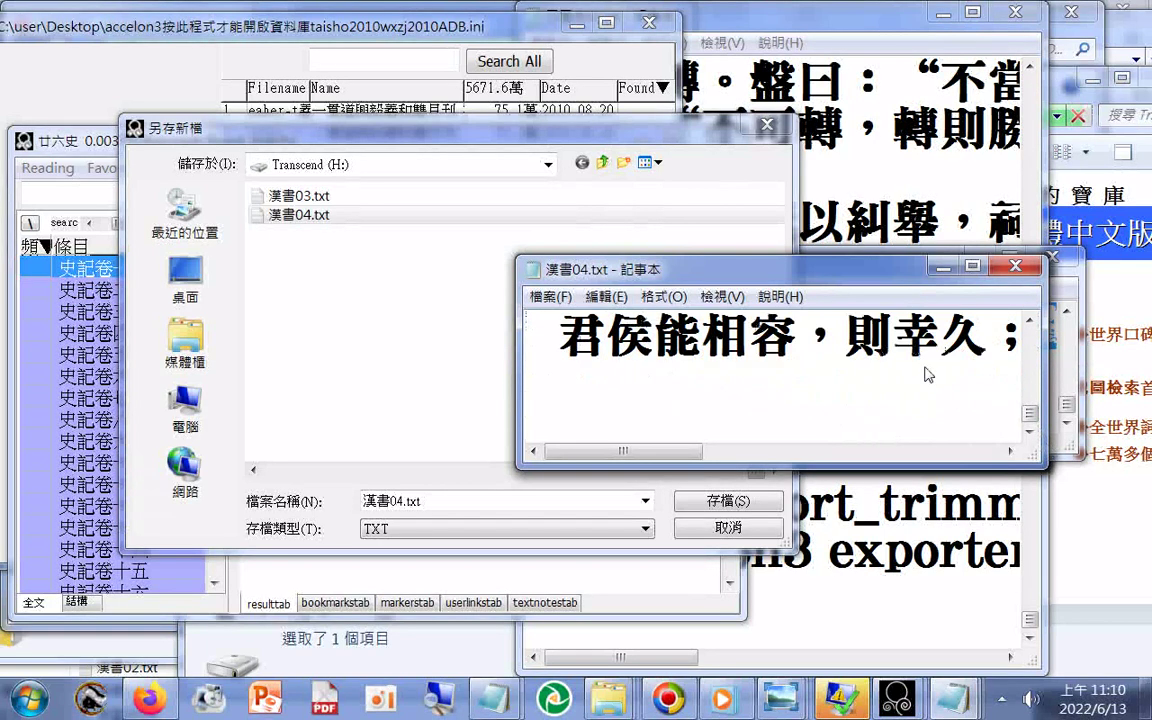
double_click(893, 350)
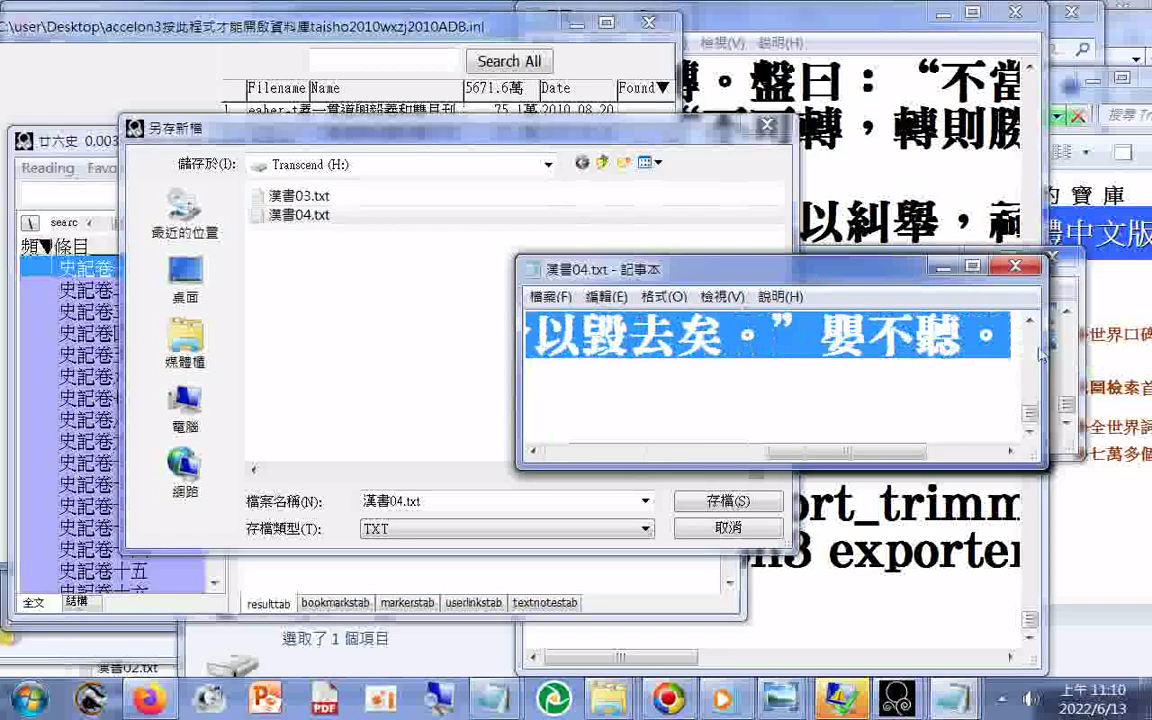
right_click(893, 350)
left_click(941, 409)
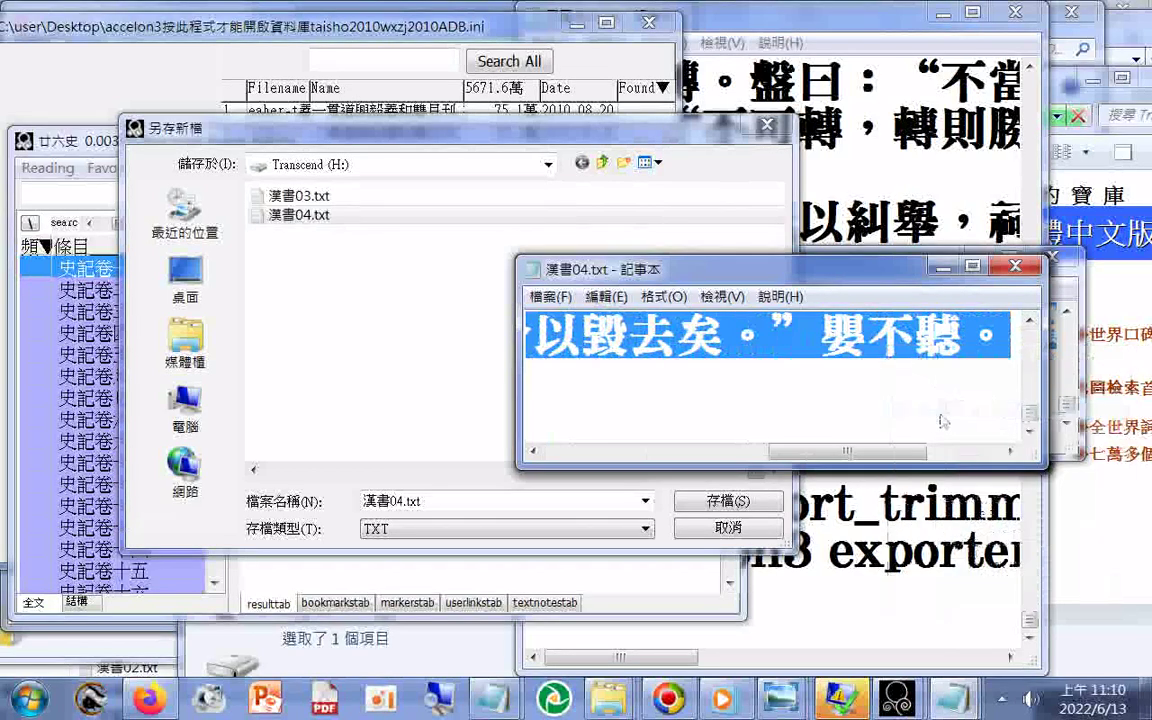
left_click(712, 528)
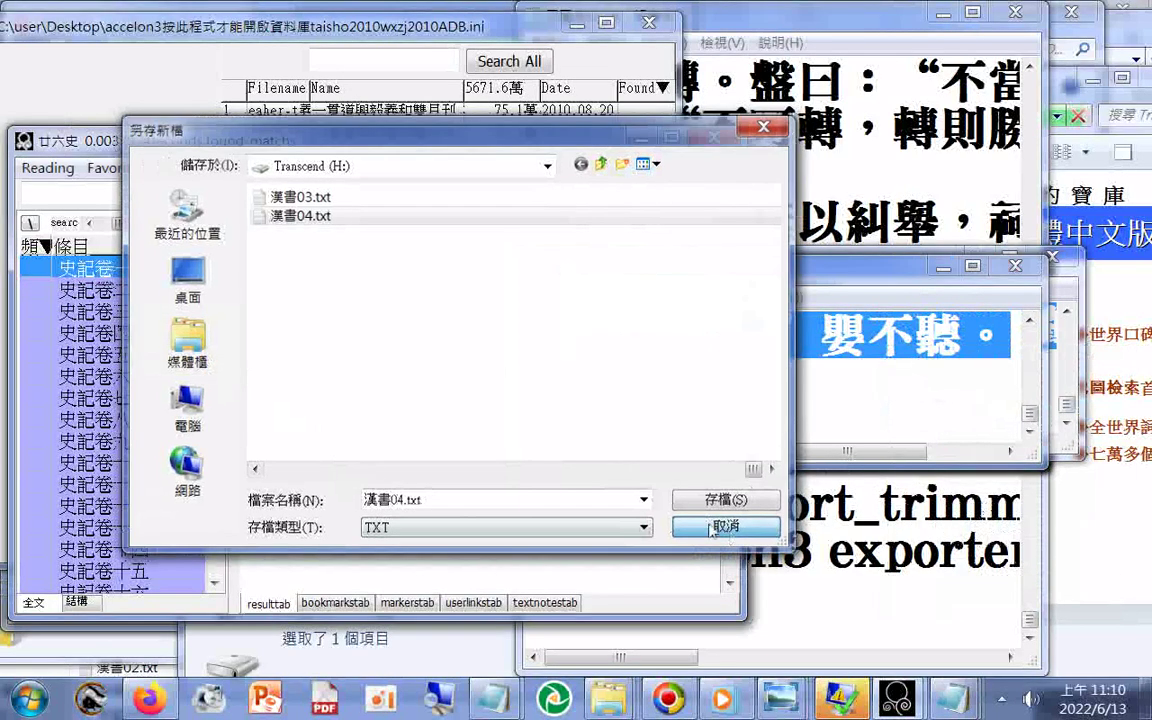
Step: Search 廿六史 for the copied line beginning 君侯能相容 and try to trim its trailing ”嬰不聽。 from the phrase
right_click(140, 192)
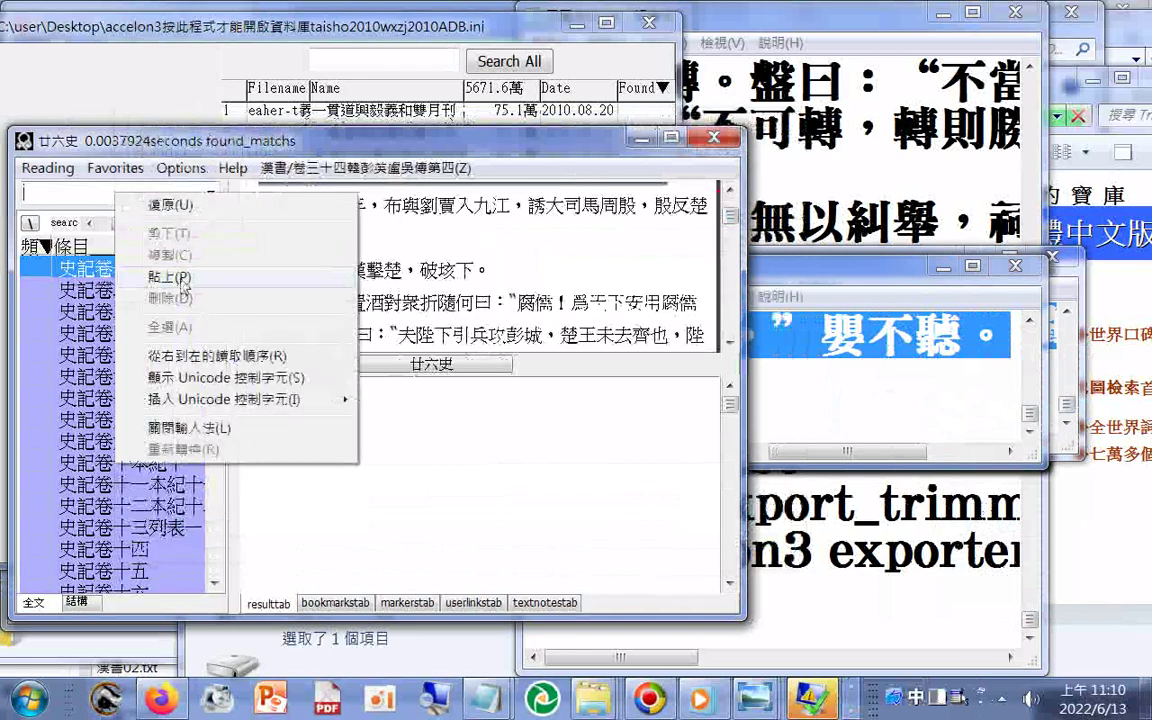
left_click(180, 276)
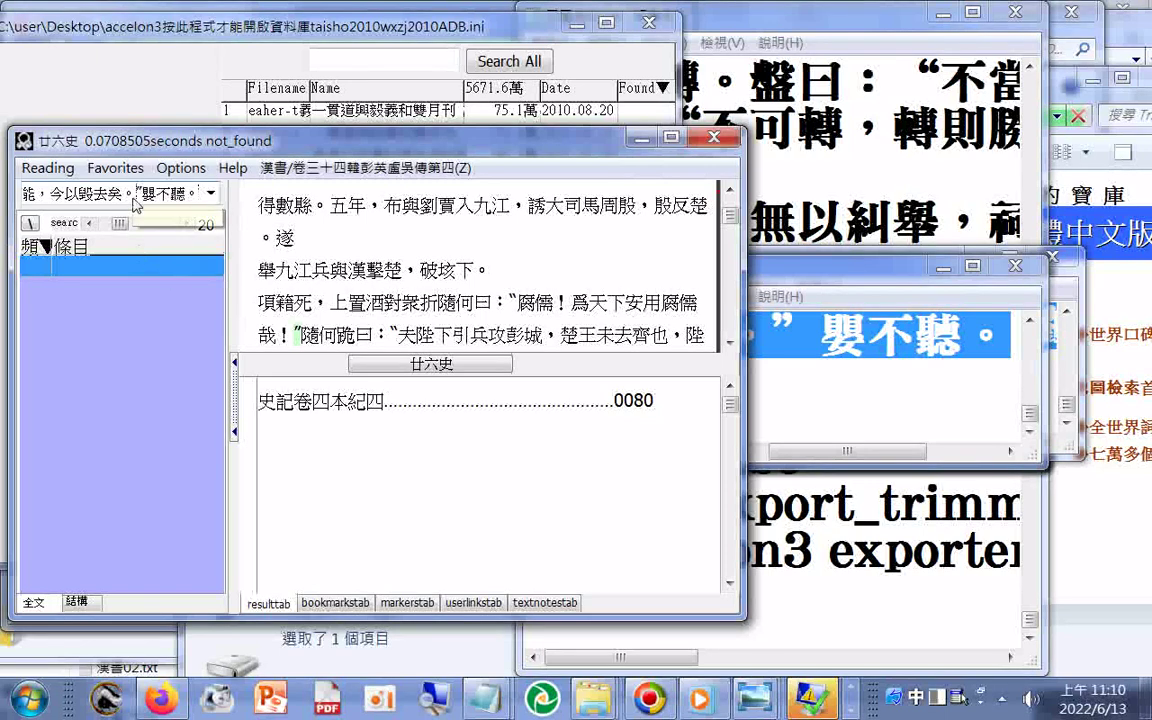
left_click_drag(134, 198, 200, 200)
key("BackSpace")
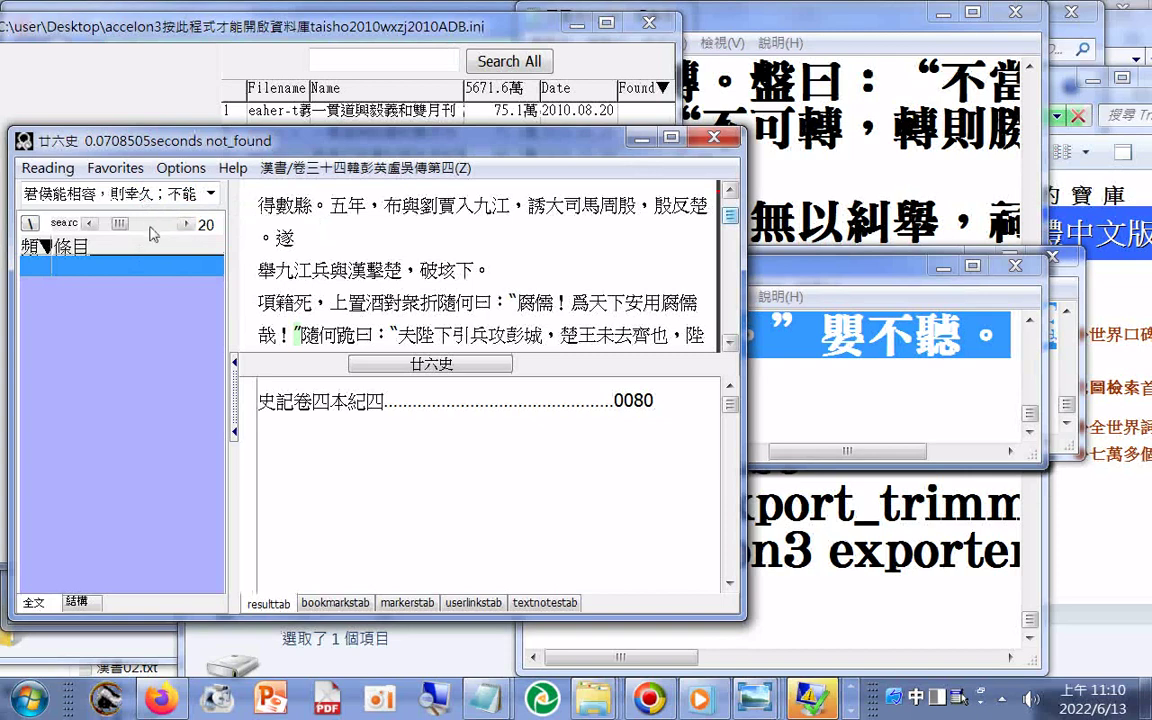
double_click(185, 192)
left_click(160, 192)
left_click_drag(198, 197, 137, 200)
key("BackSpace")
Step: Cut the trailing ”嬰不聽。 from the search phrase so it ends with 今以毀去矣。
left_click(261, 198)
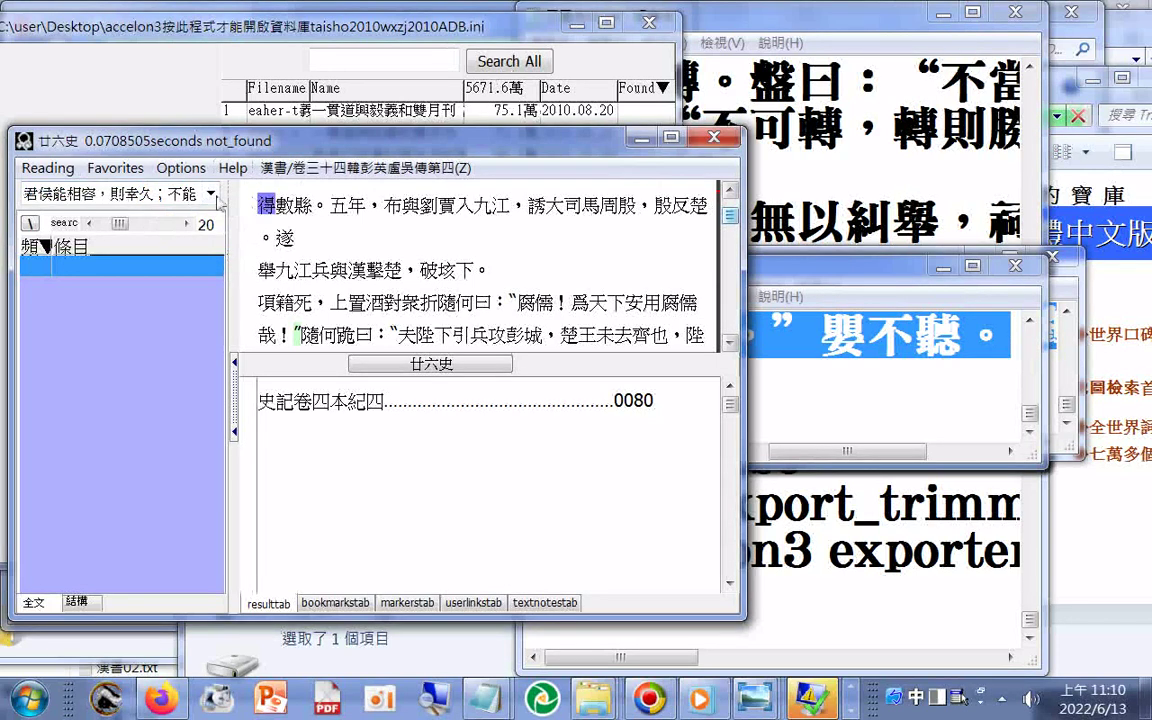
left_click(202, 194)
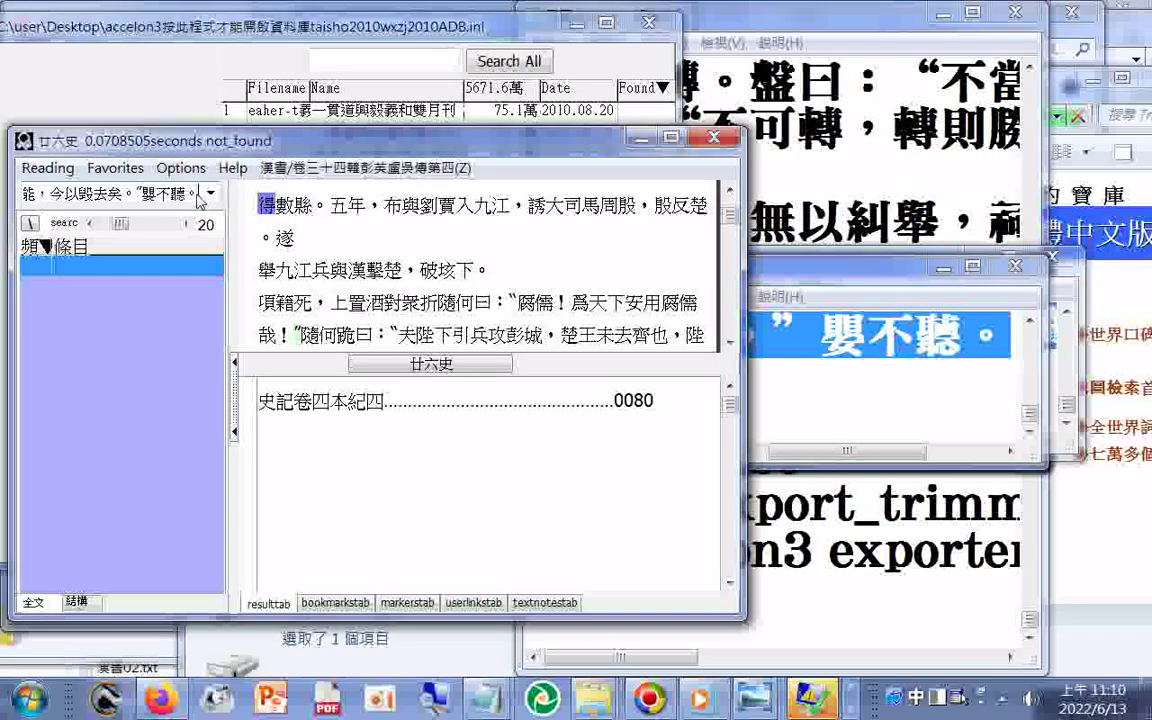
left_click(247, 240)
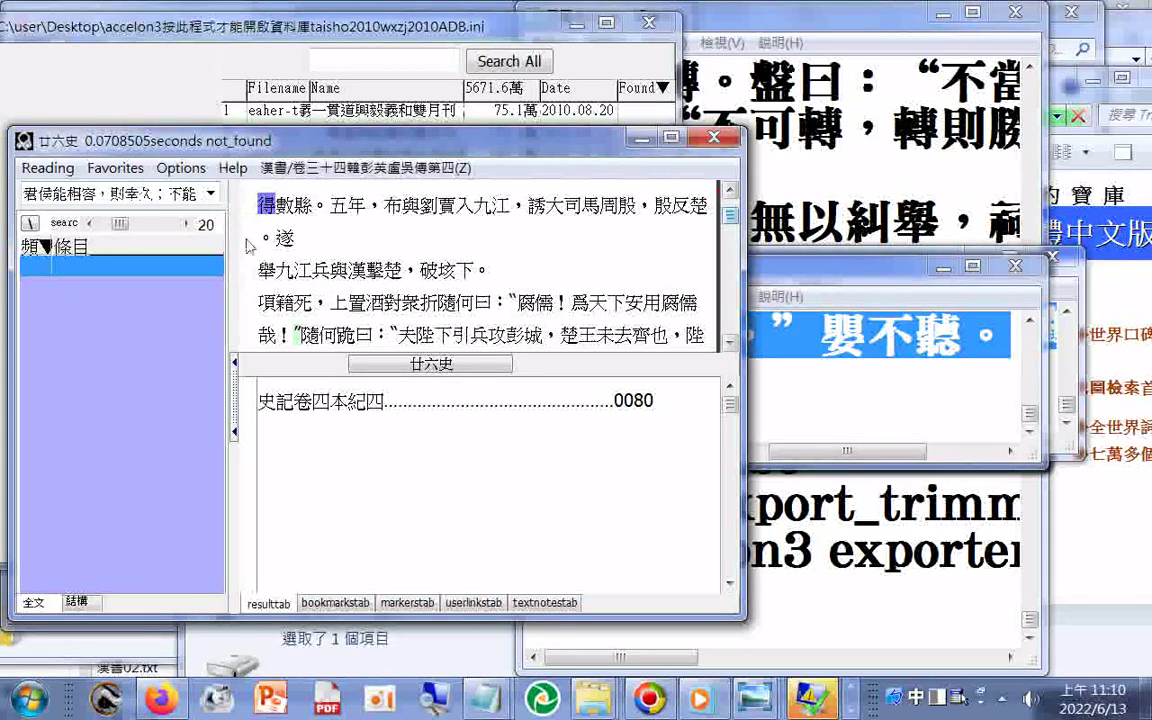
left_click(180, 195)
left_click(181, 197)
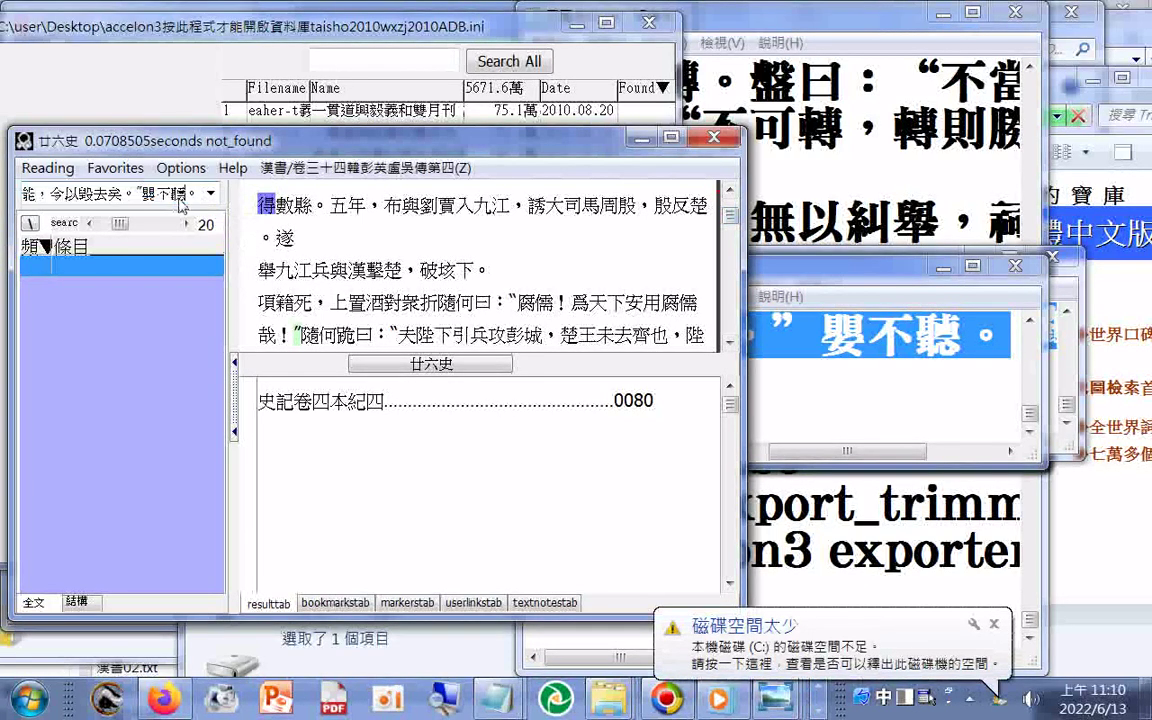
left_click_drag(136, 194, 202, 205)
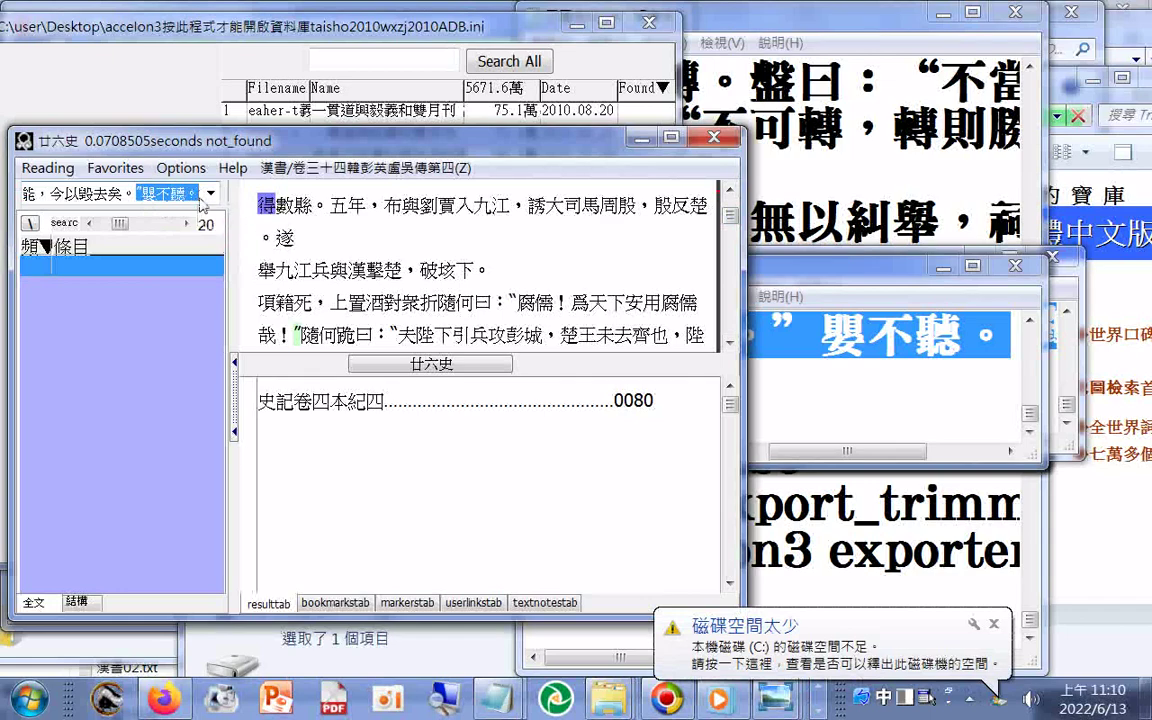
right_click(204, 203)
left_click(233, 236)
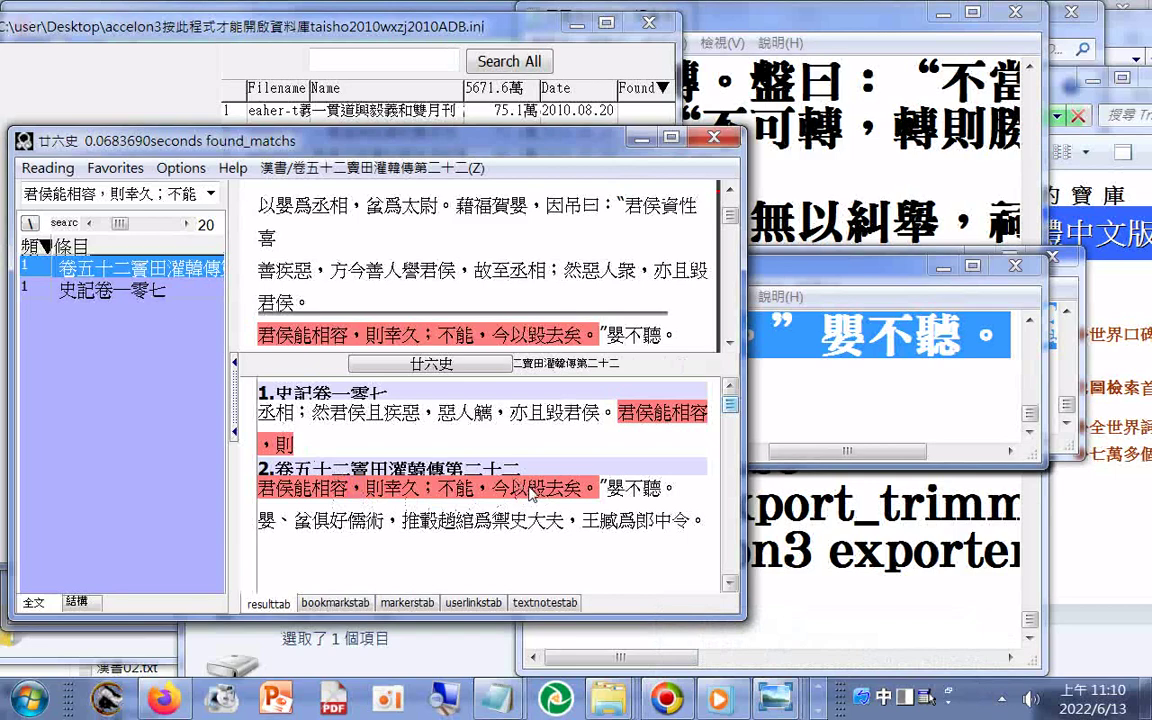
Step: Compare the 史記卷一零七 and 漢書卷五十二 matches, and align the 漢書 line 君侯能相容 at the start of the reading view
left_click(731, 344)
left_click(731, 344)
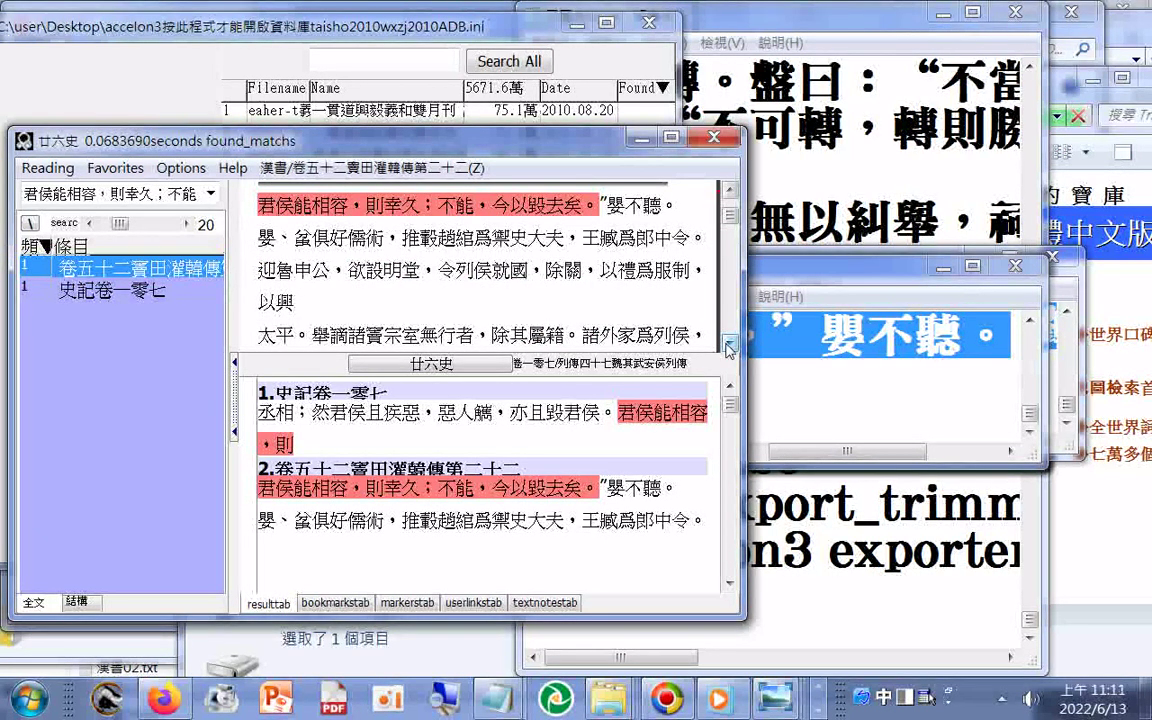
left_click(300, 434)
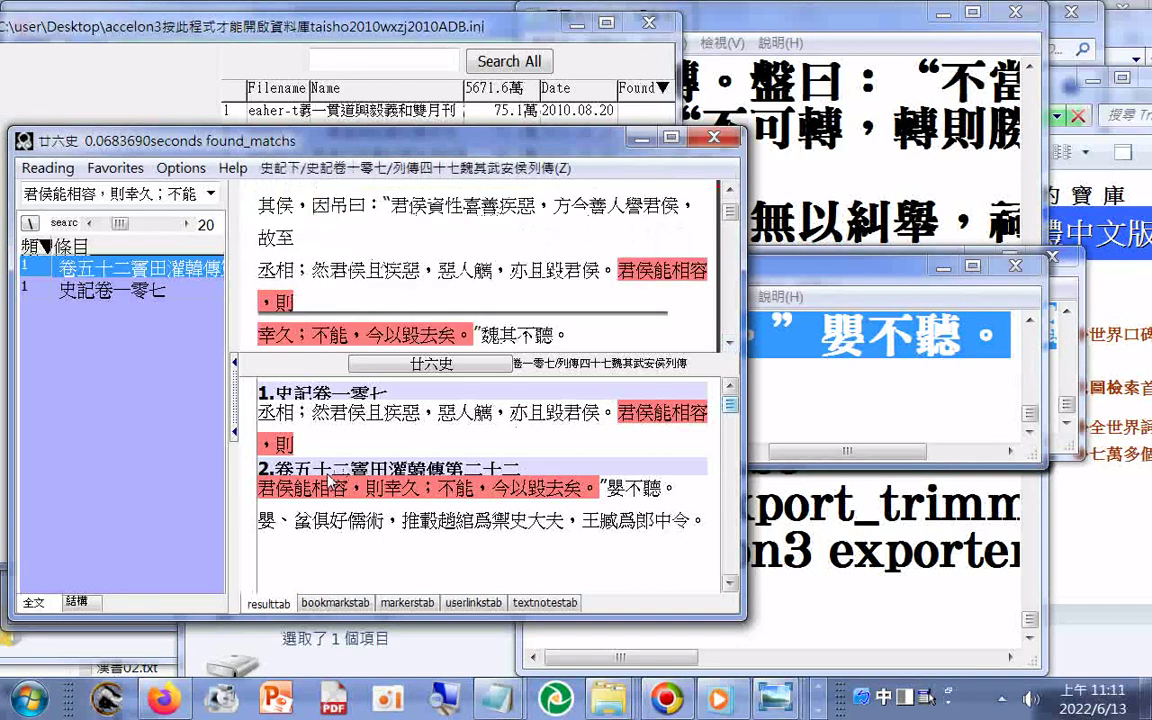
left_click(729, 343)
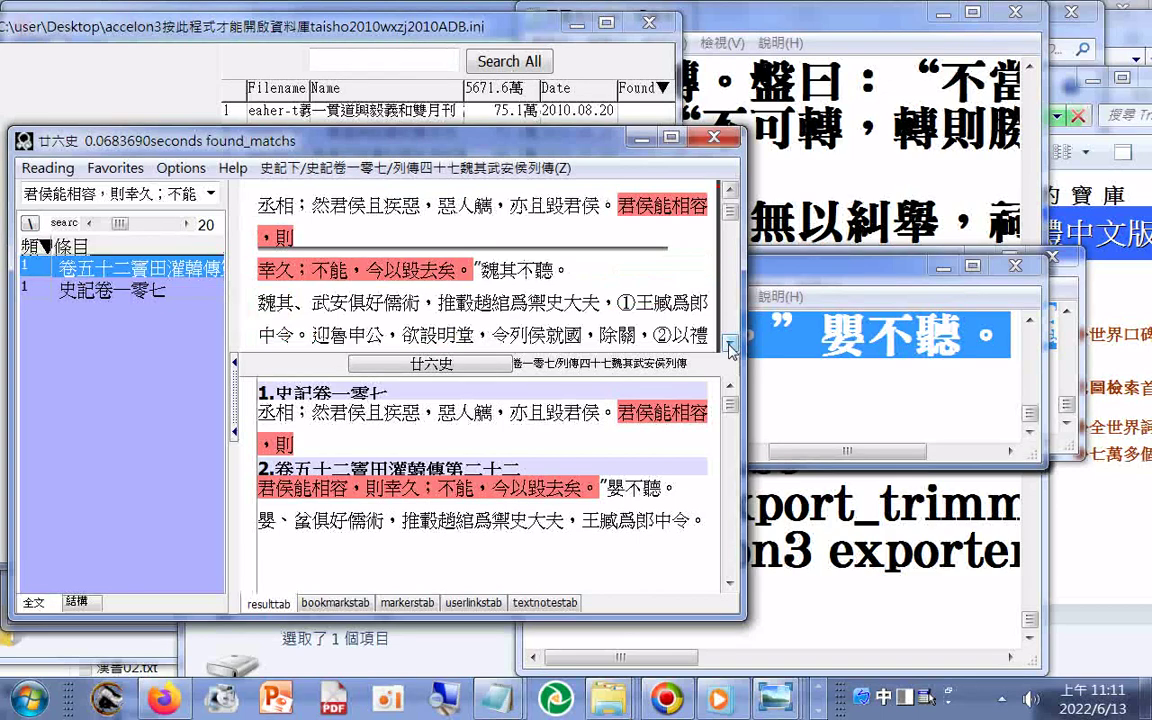
left_click(415, 488)
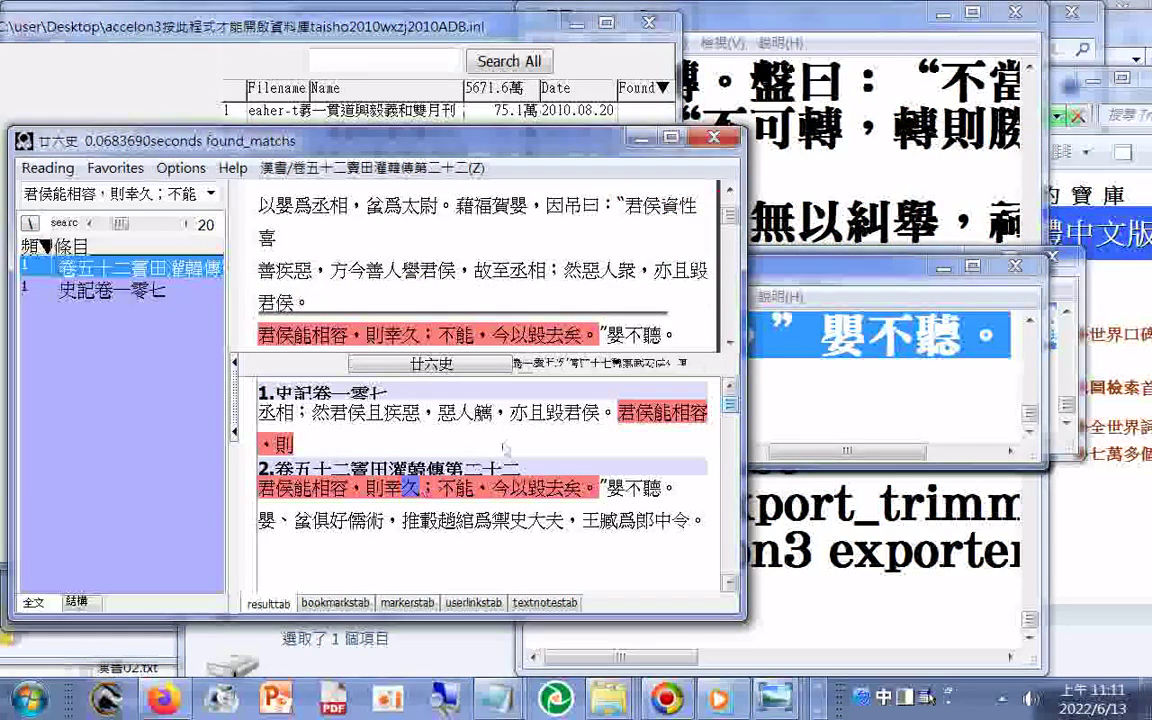
left_click(729, 347)
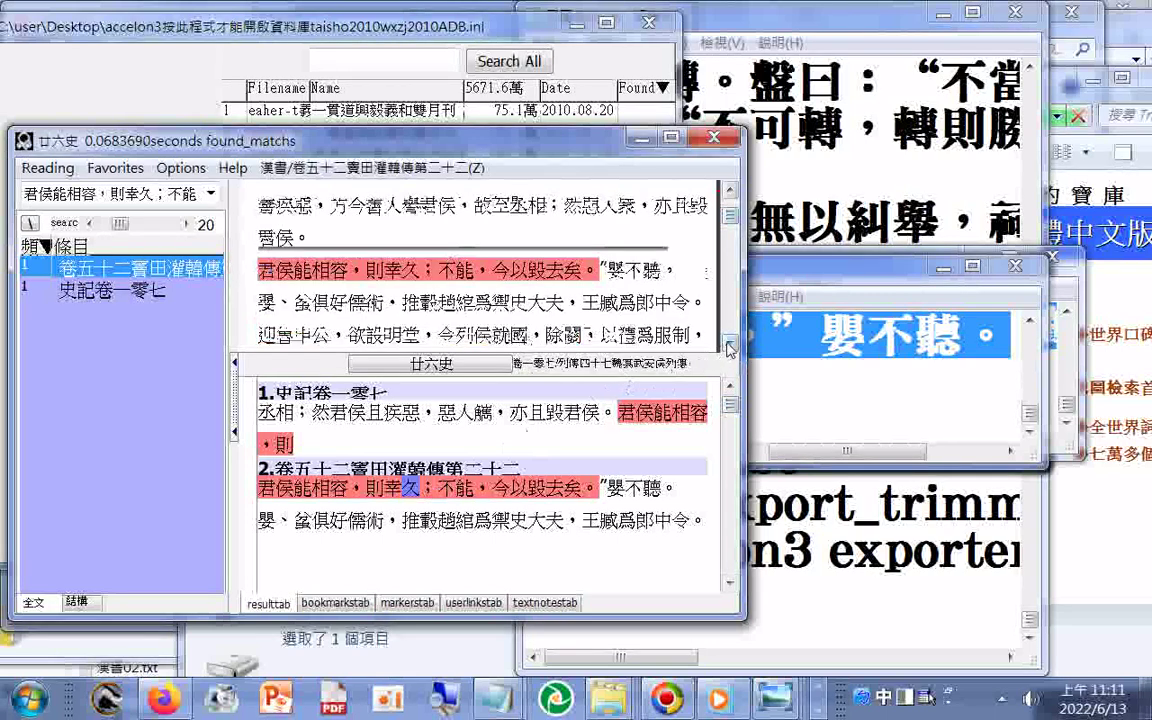
left_click(729, 347)
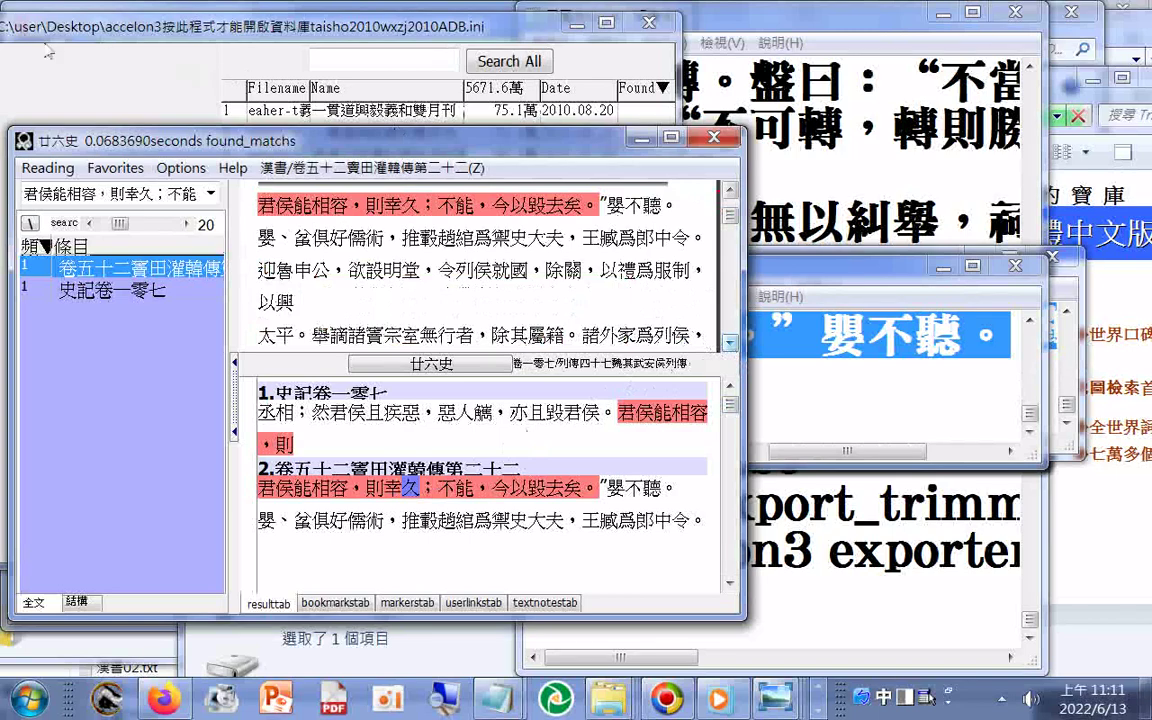
Step: Clear the search phrase and export the text from the 君侯能相容 line onward as 漢書05.txt on Transcend (H:)
double_click(110, 194)
key("Delete")
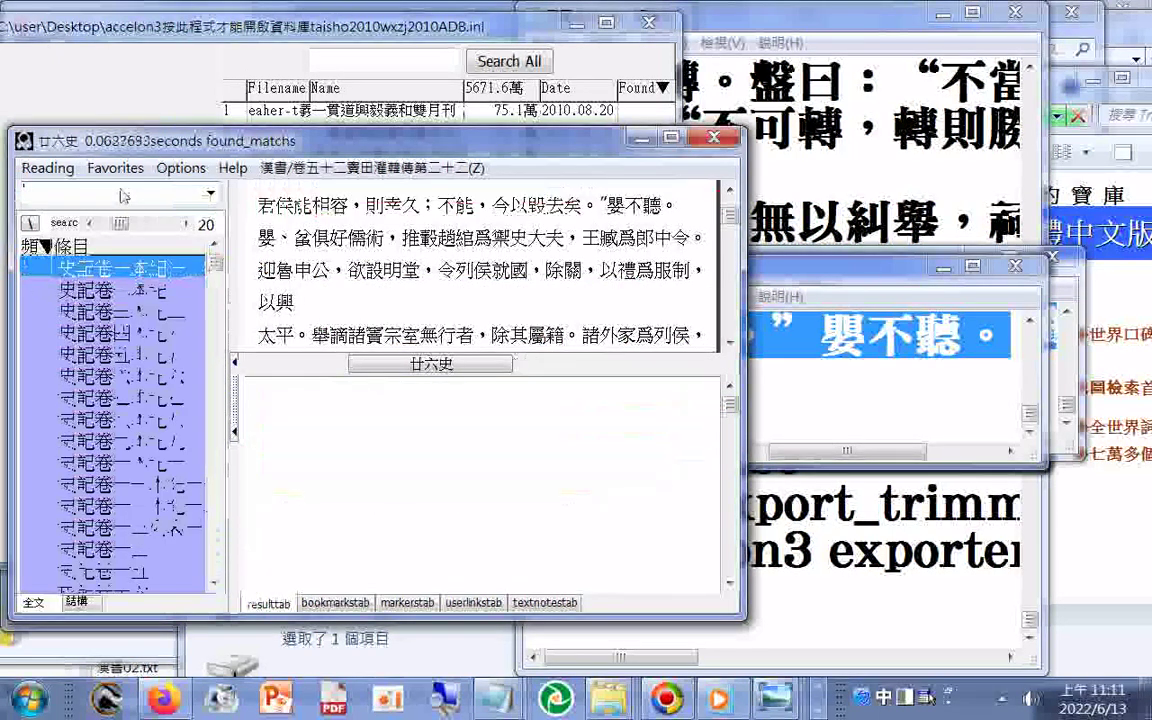
left_click(47, 167)
left_click(72, 314)
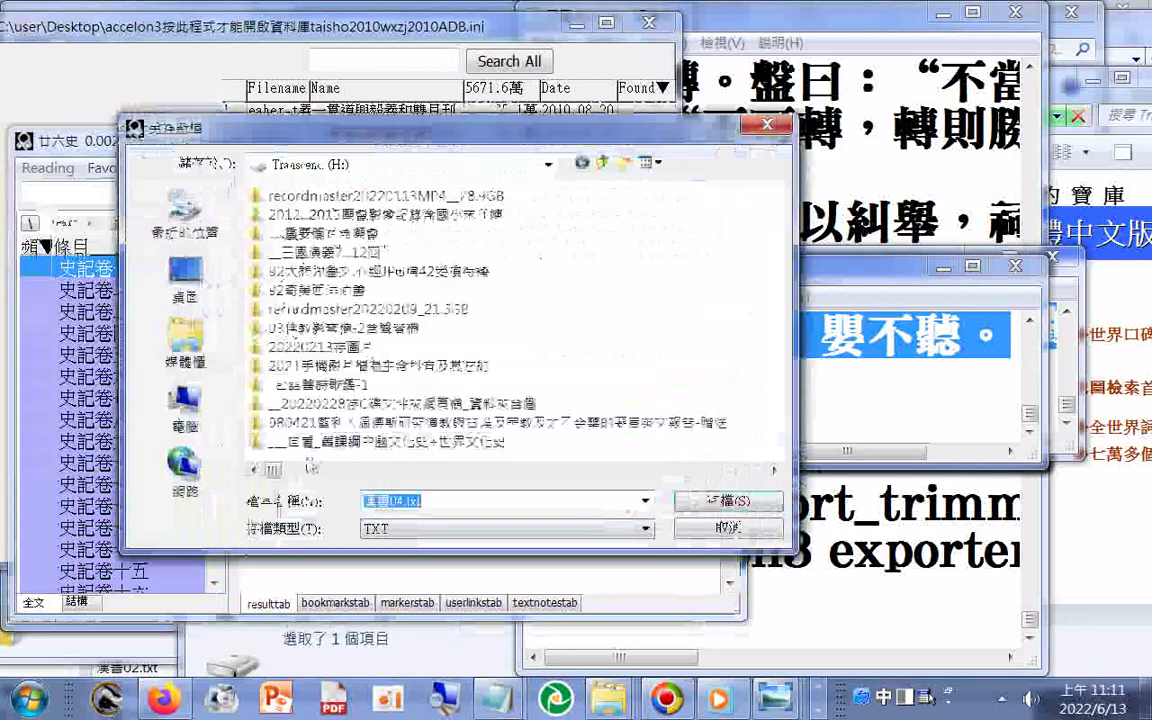
left_click(398, 504)
type("5")
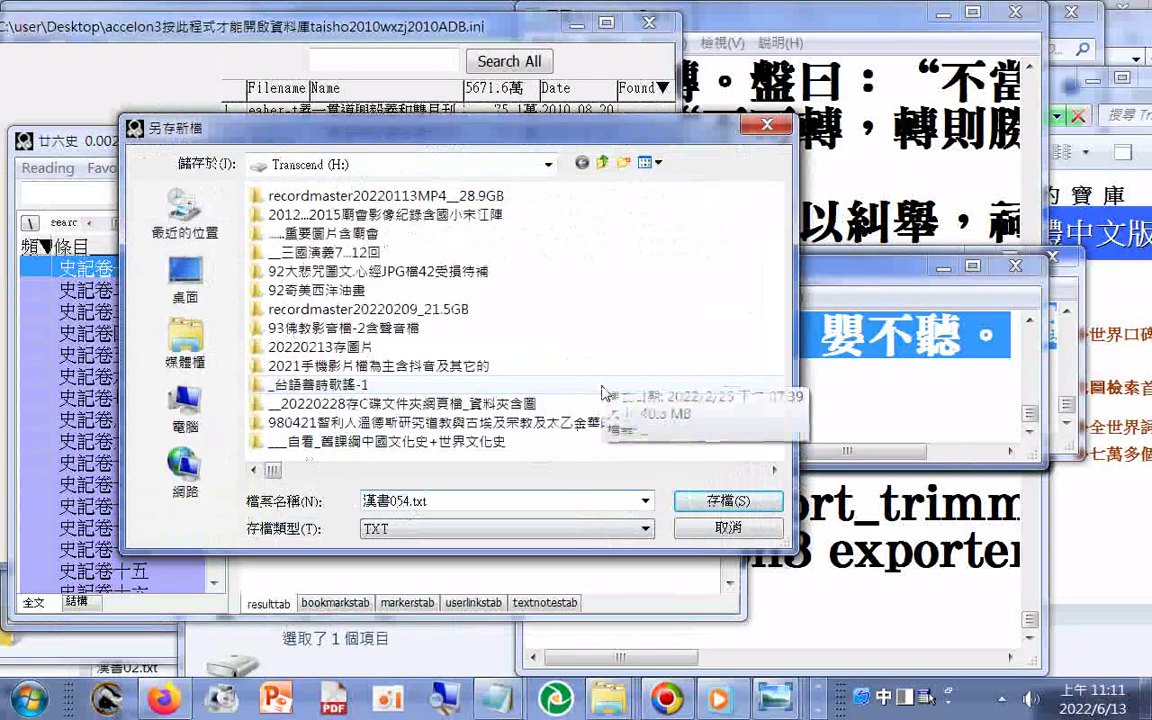
key("Return")
Step: Open the exported 漢書05.txt in Notepad (記事本) from Accelon3's export file list
left_click(47, 168)
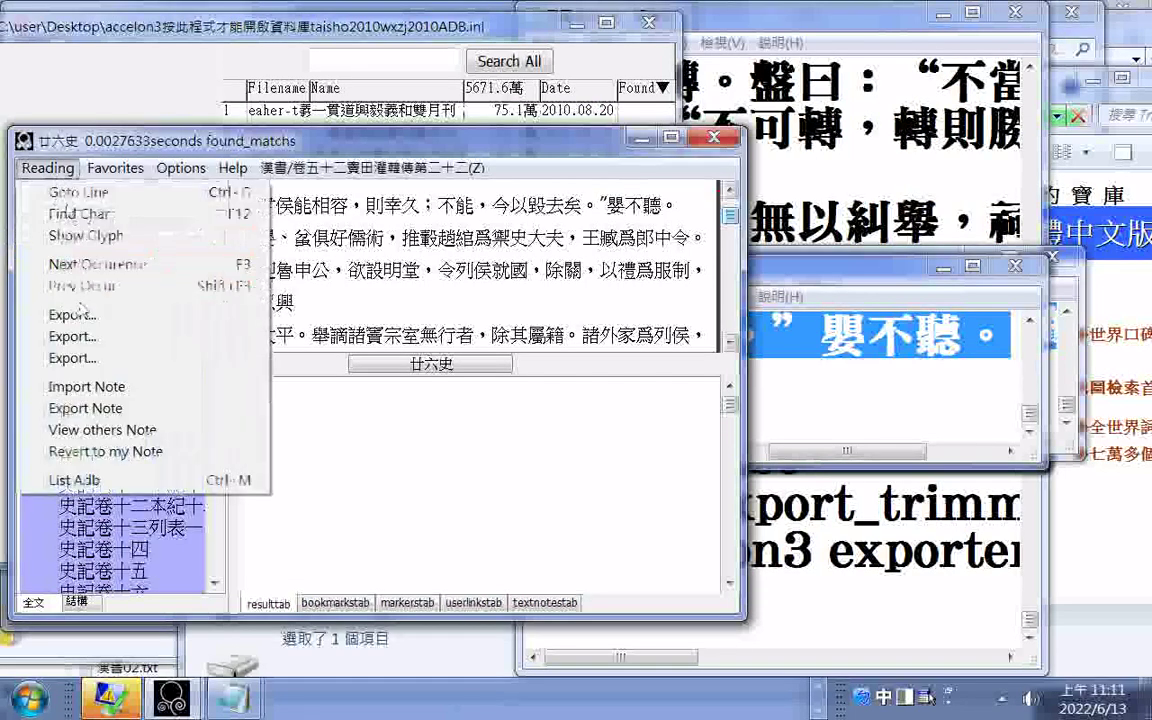
left_click(74, 316)
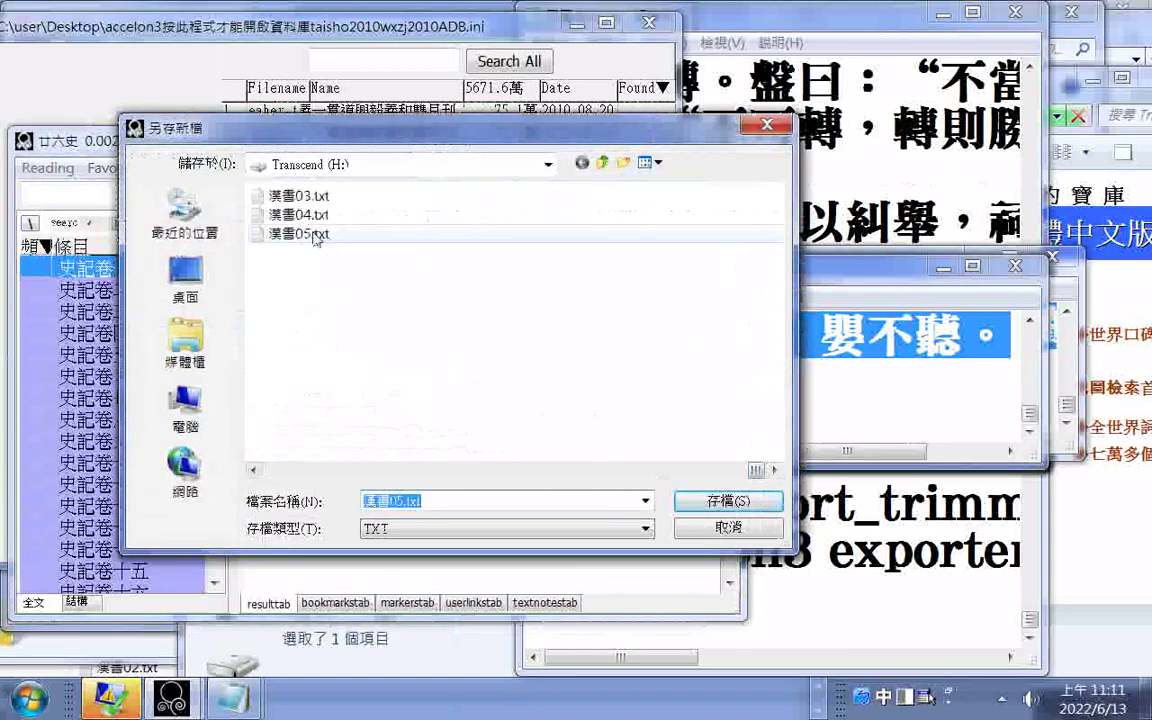
right_click(314, 236)
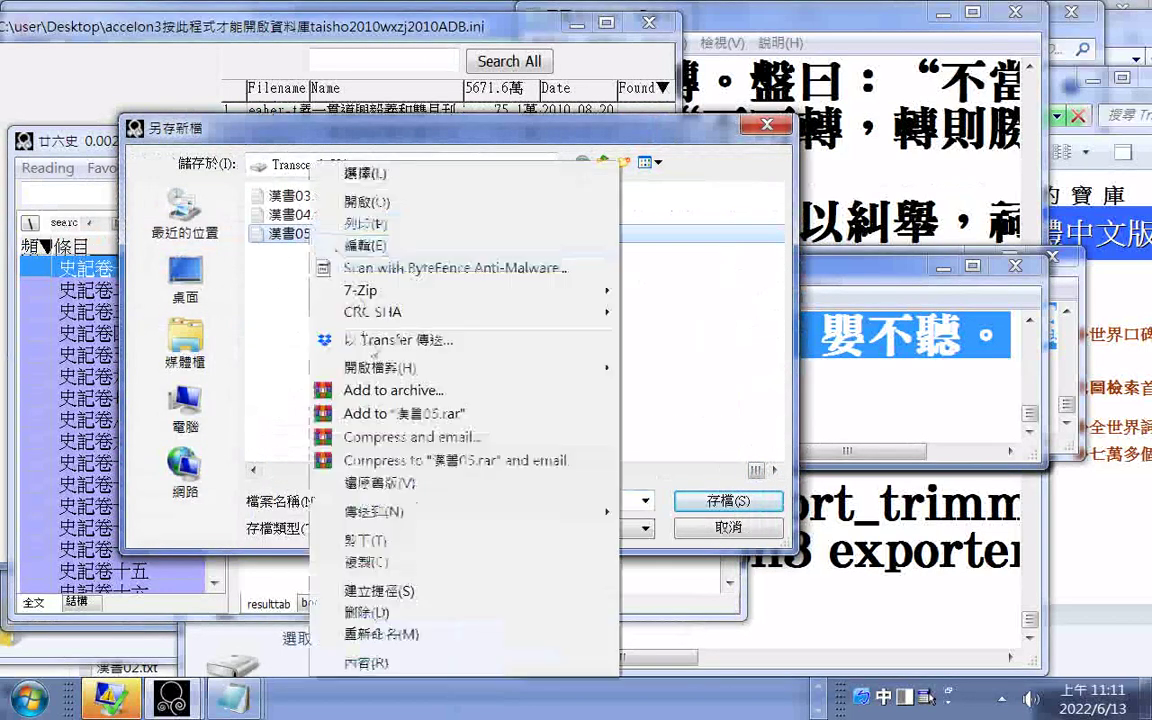
left_click(661, 378)
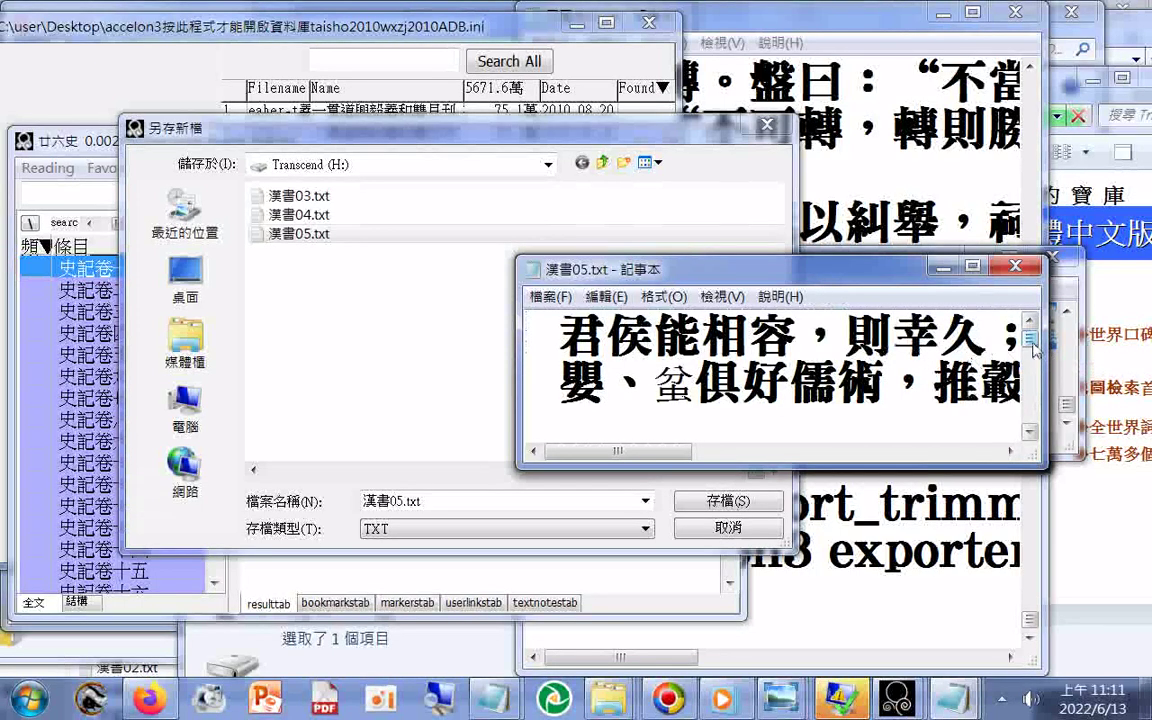
Step: Copy the last text line of 漢書05.txt, beginning 丞而圖大臣之位, and cancel Accelon3's pending export dialog
left_click_drag(1032, 345, 1032, 425)
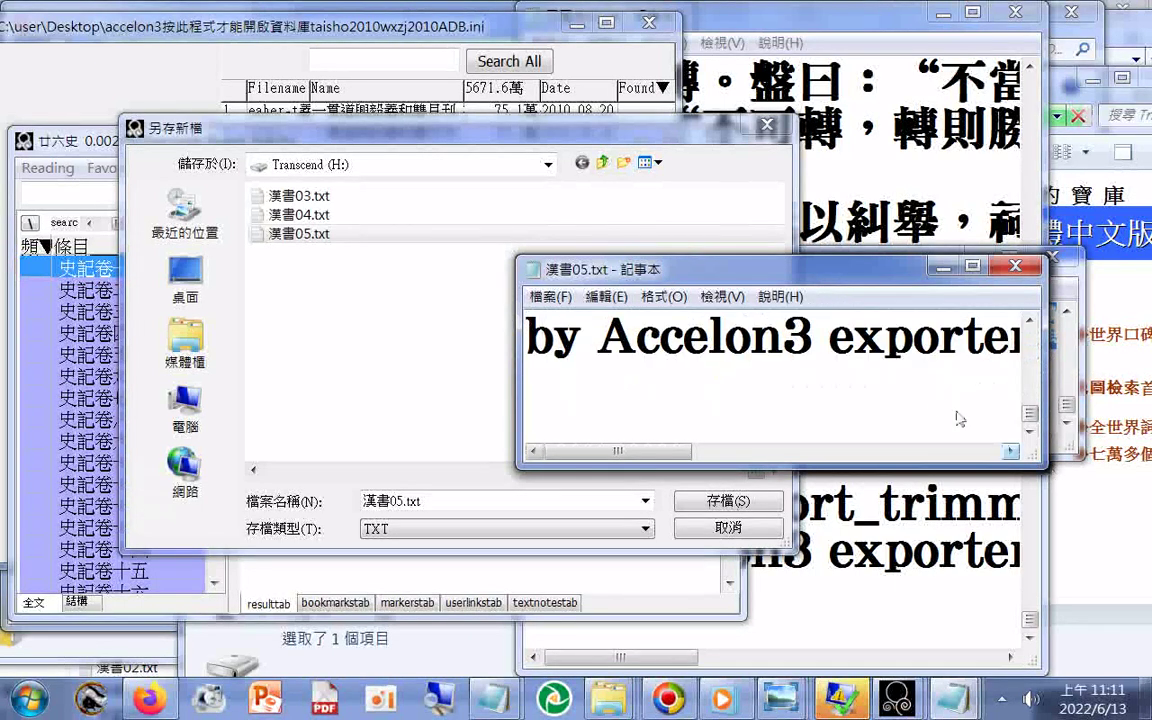
scroll(936, 401, "down", 2)
scroll(932, 394, "up", 2)
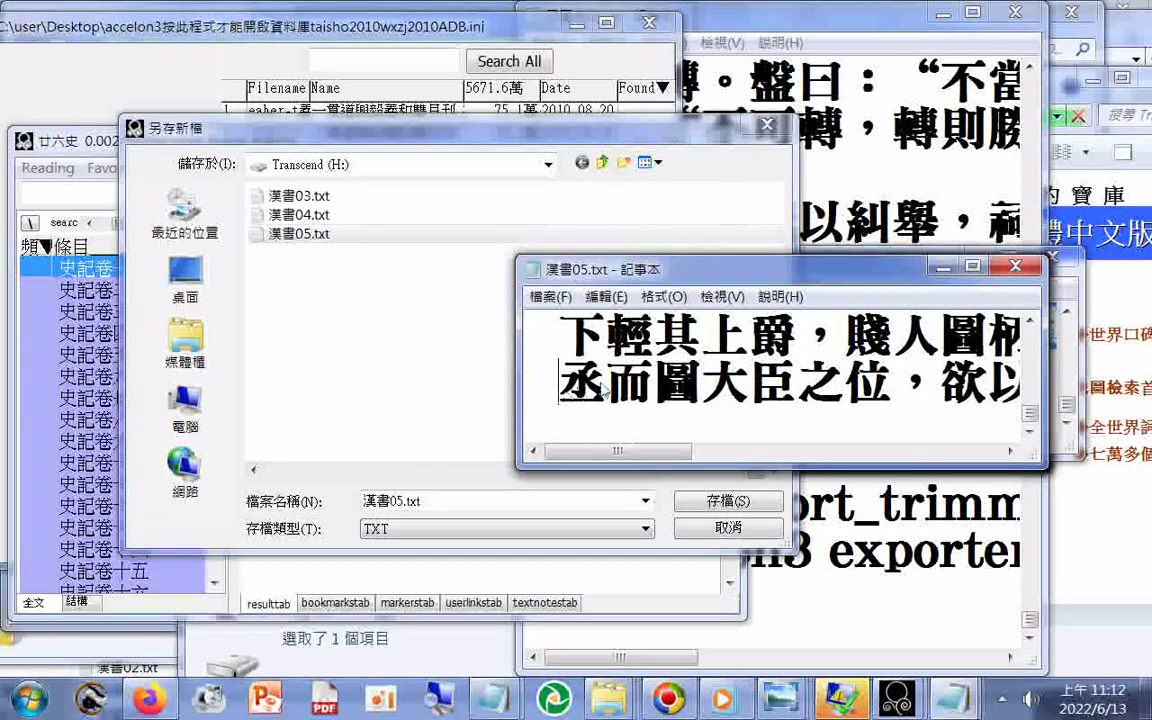
scroll(603, 391, "down", 1)
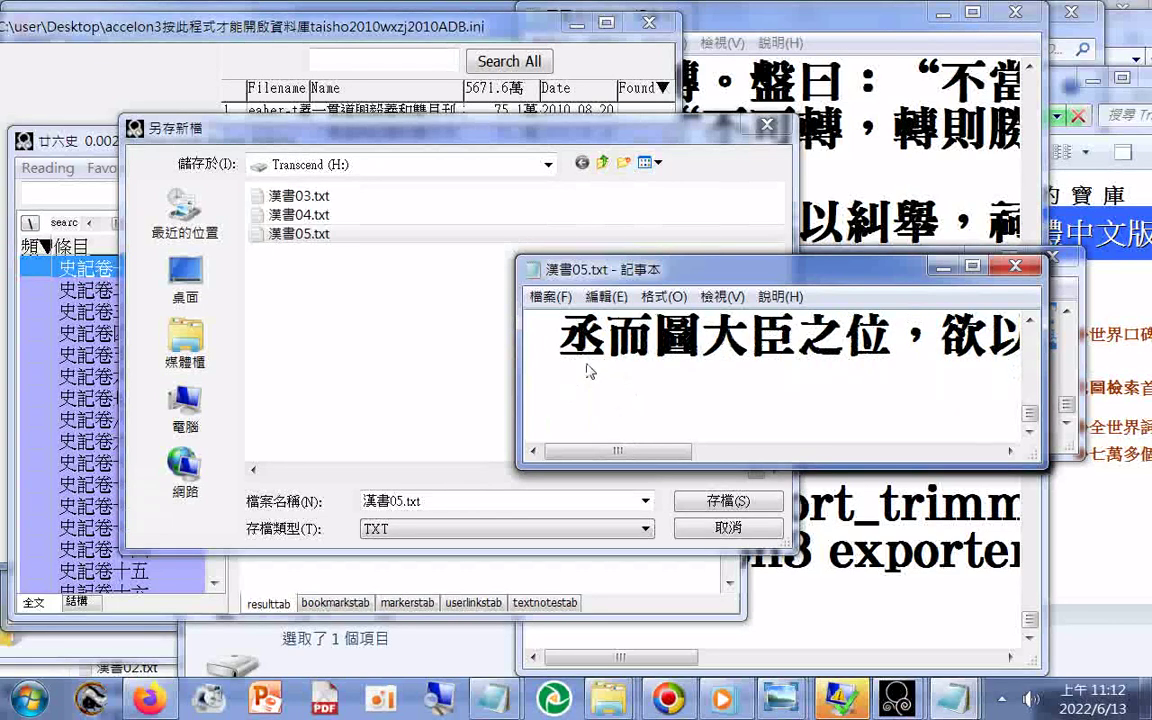
left_click_drag(563, 345, 925, 330)
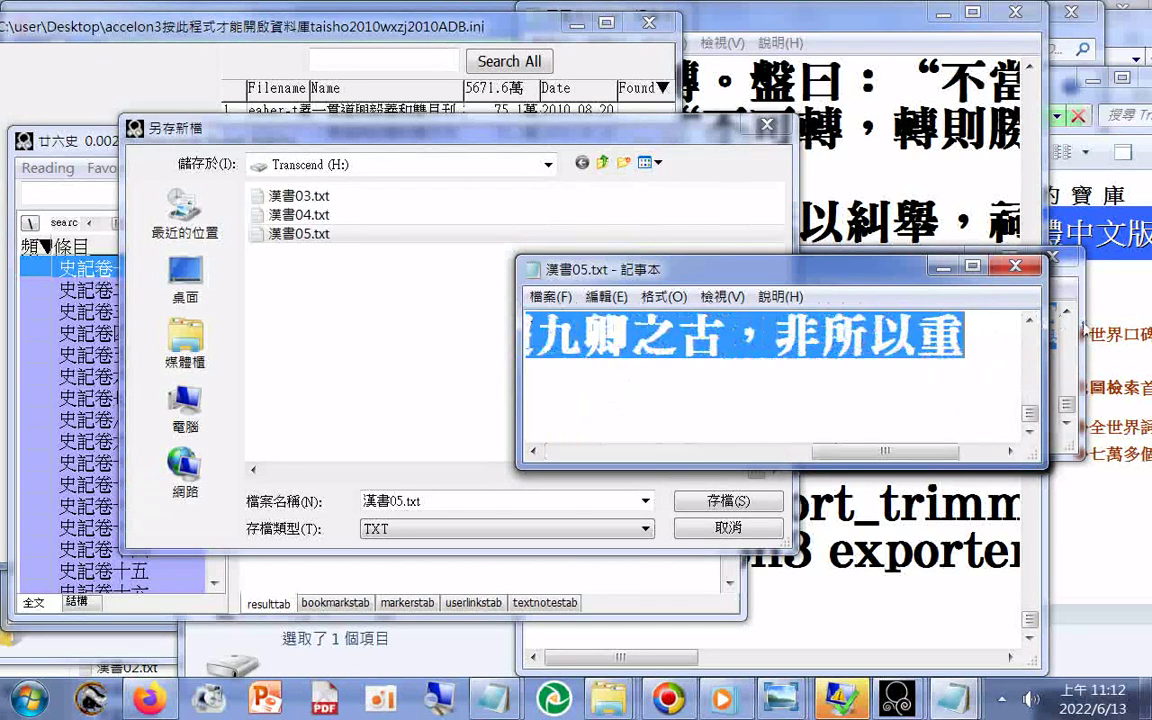
right_click(925, 324)
left_click(979, 392)
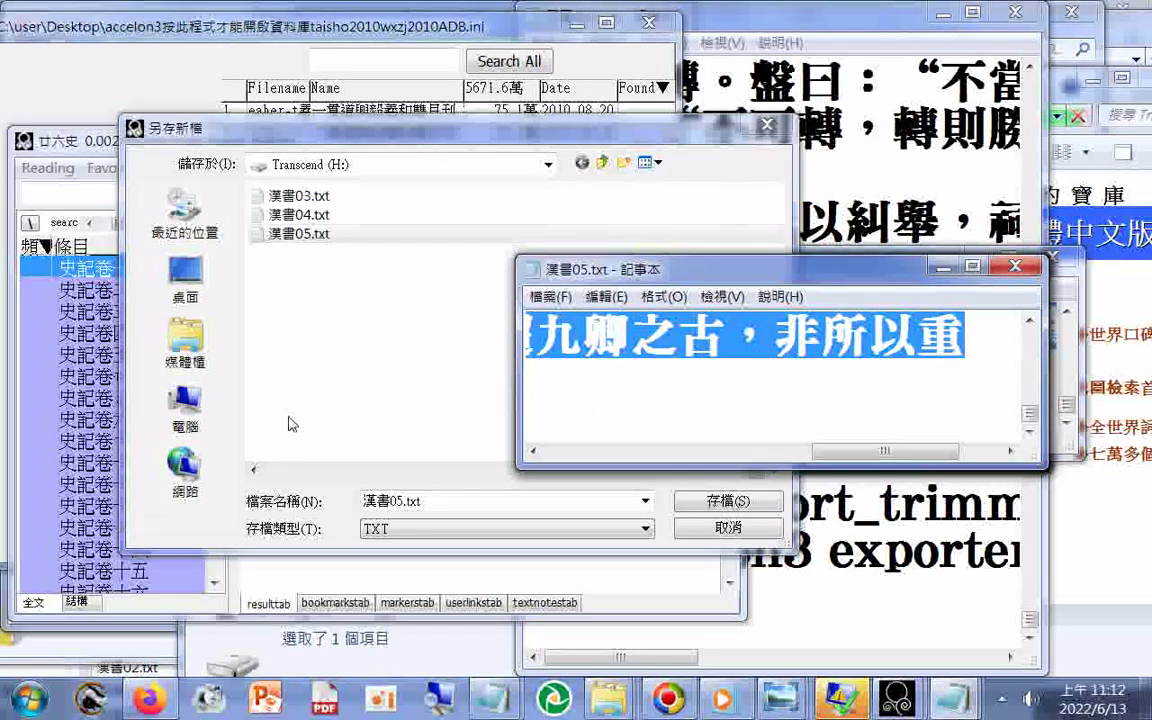
left_click(436, 510)
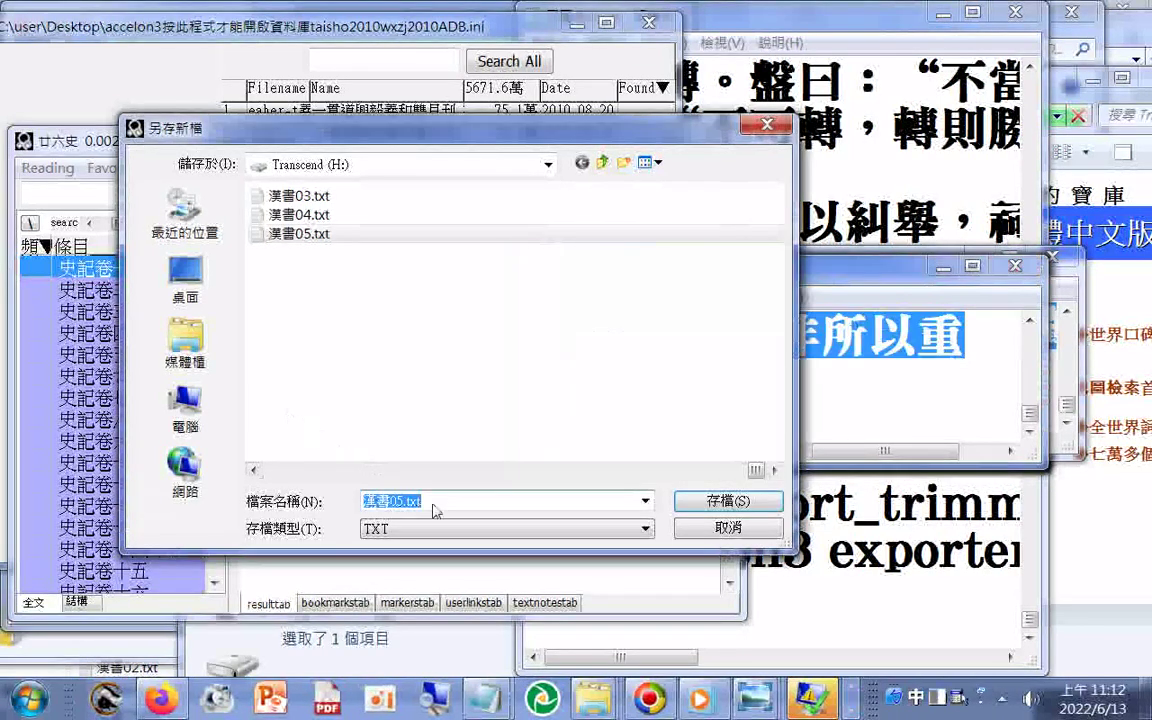
left_click(722, 527)
Step: Search 廿六史 for the copied line beginning 丞而圖大臣之位 and ending 非所以重
right_click(155, 192)
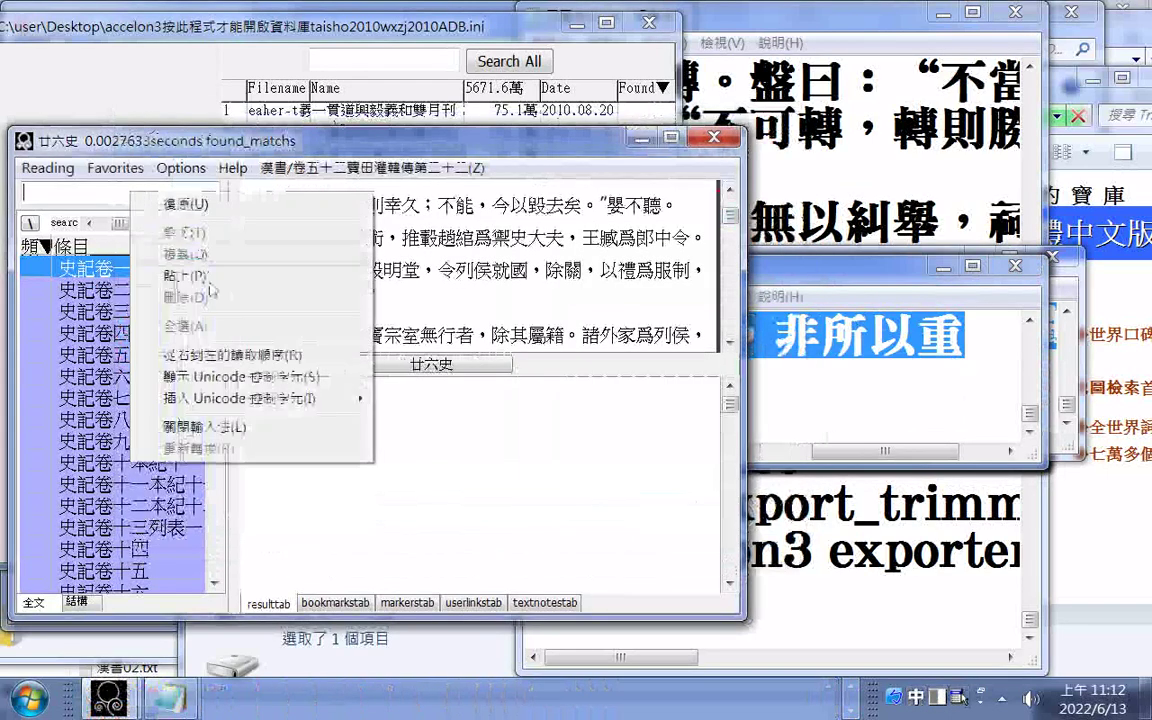
left_click(204, 276)
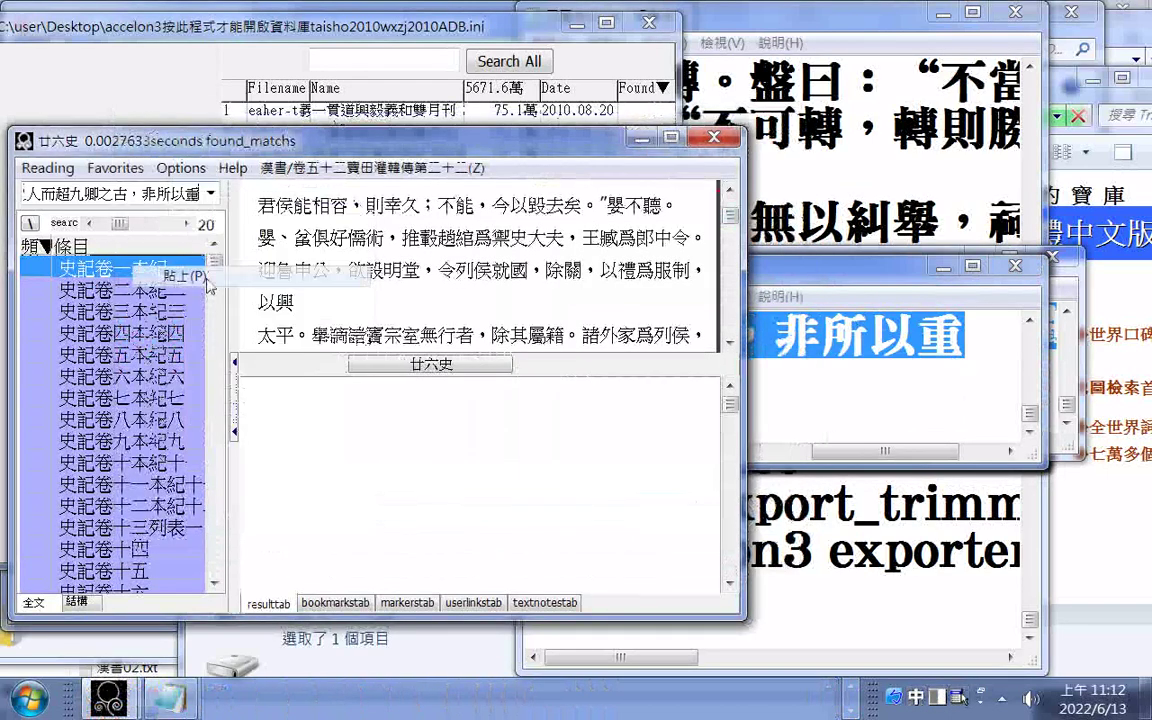
key("Return")
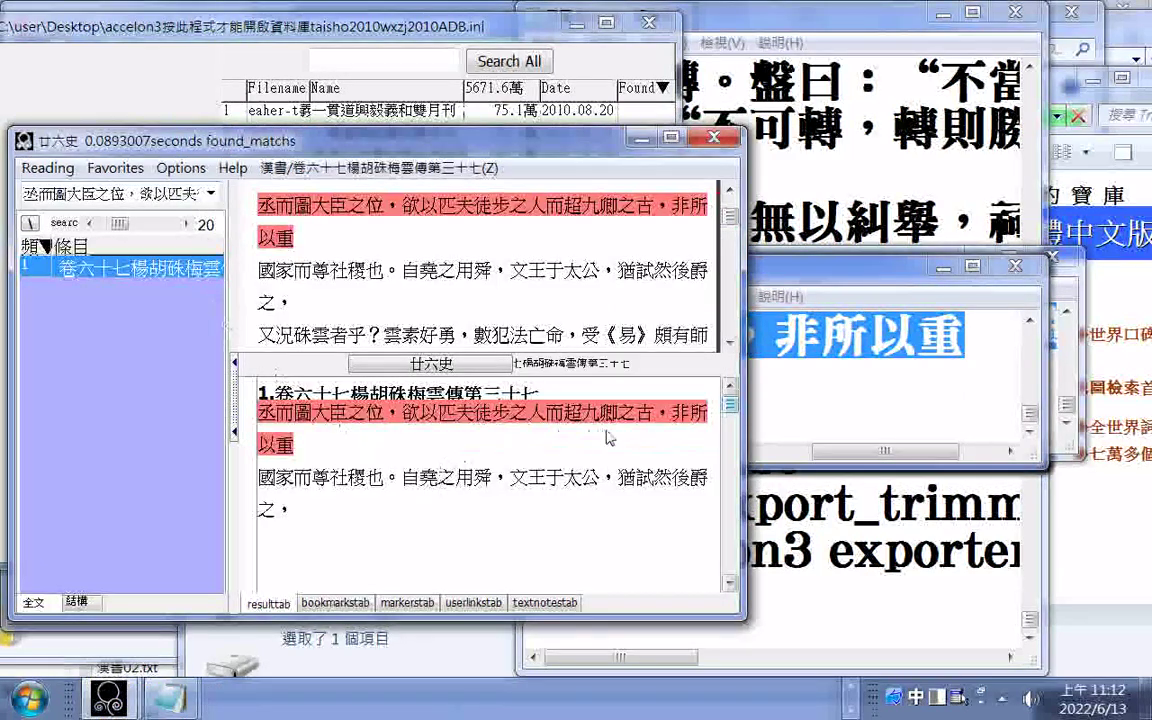